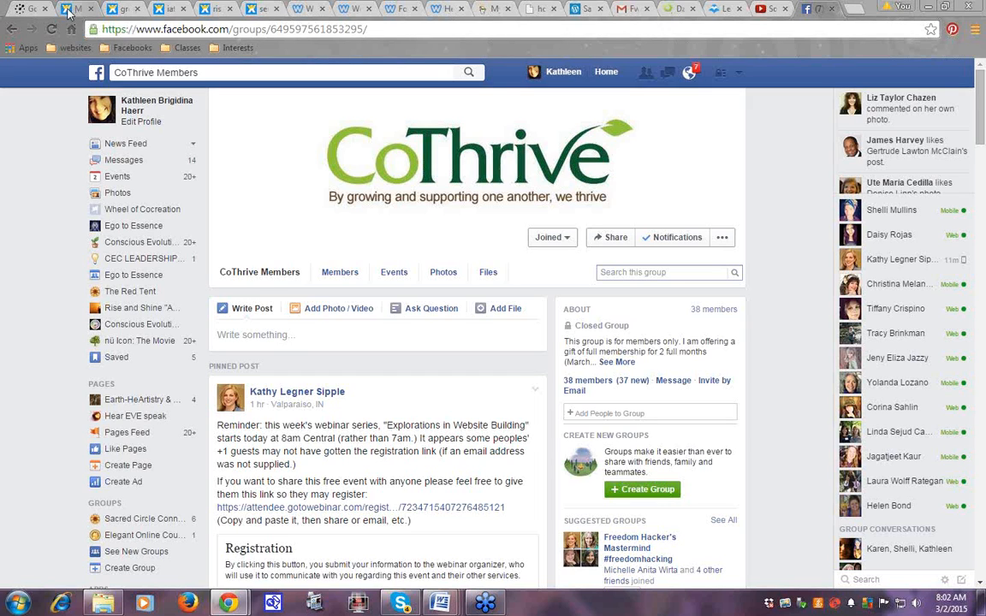
Switch to the Wix My Sites tab listing the green, love and save websites
left_click(68, 12)
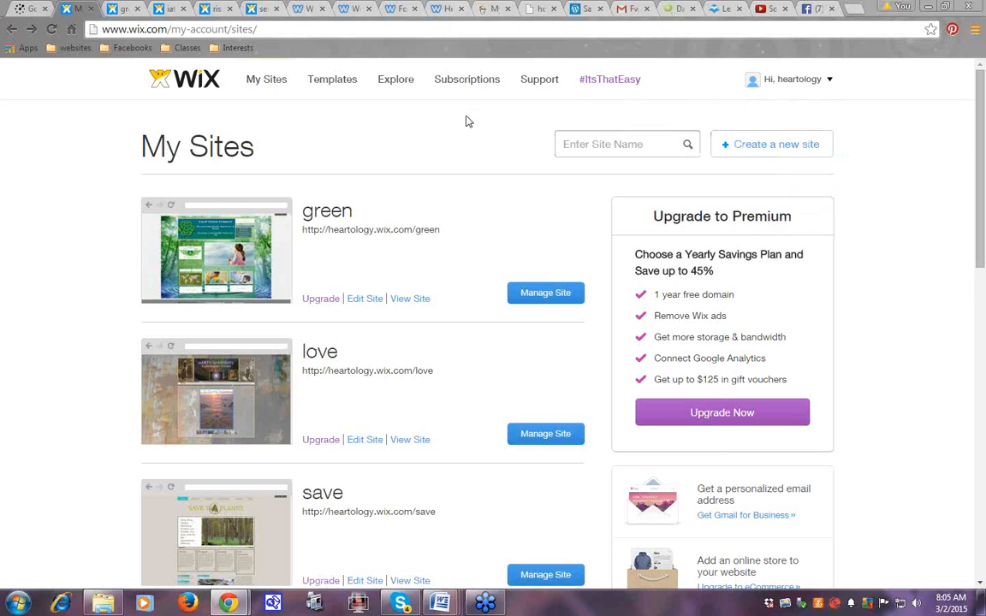
Scroll through the live Local Green Connect site from its header to its content and back
mouse_move(788, 92)
left_click(125, 13)
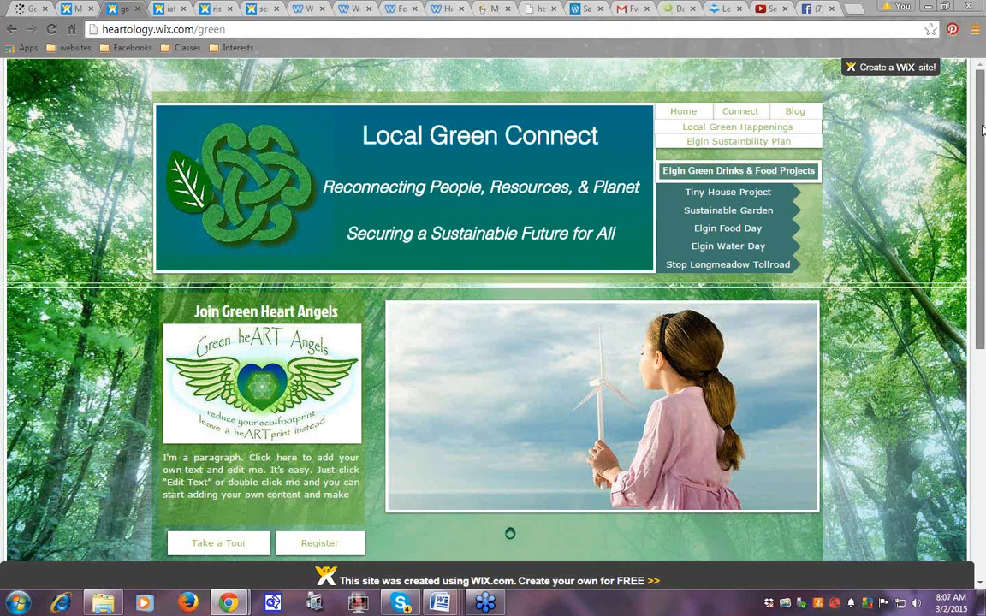
scroll(983, 135, "down", 1)
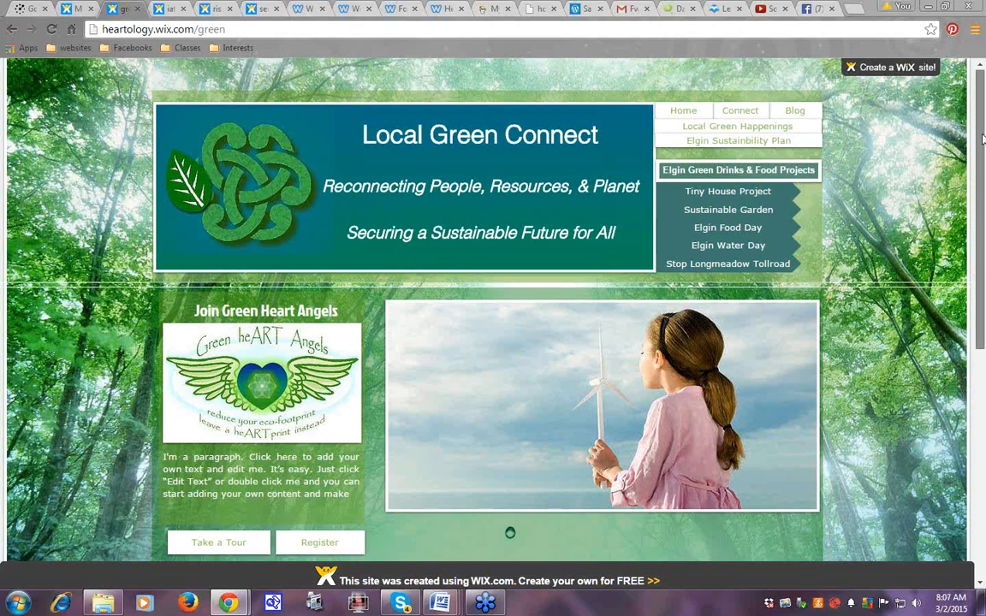
left_click_drag(983, 136, 983, 197)
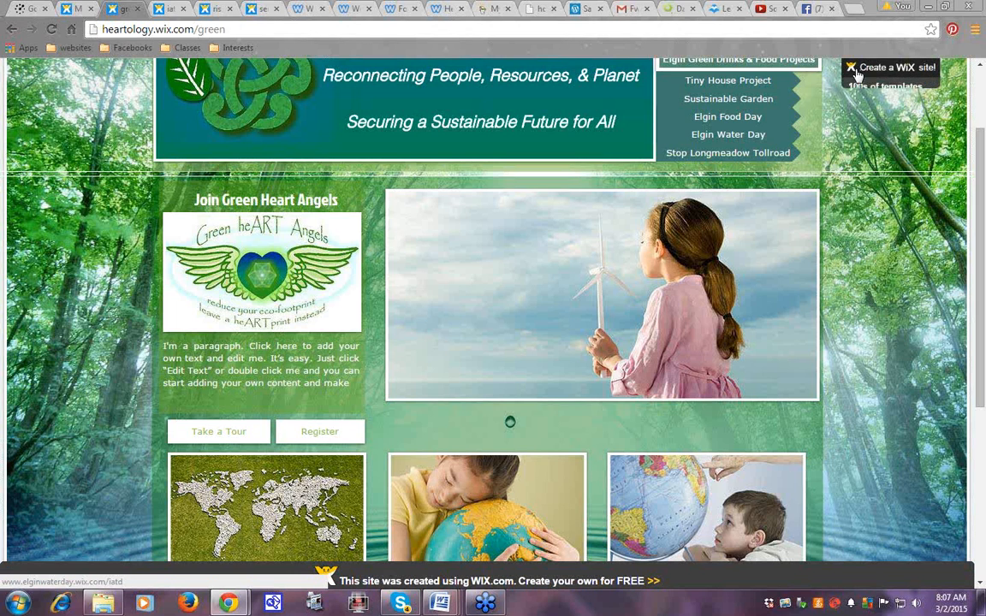
mouse_move(863, 69)
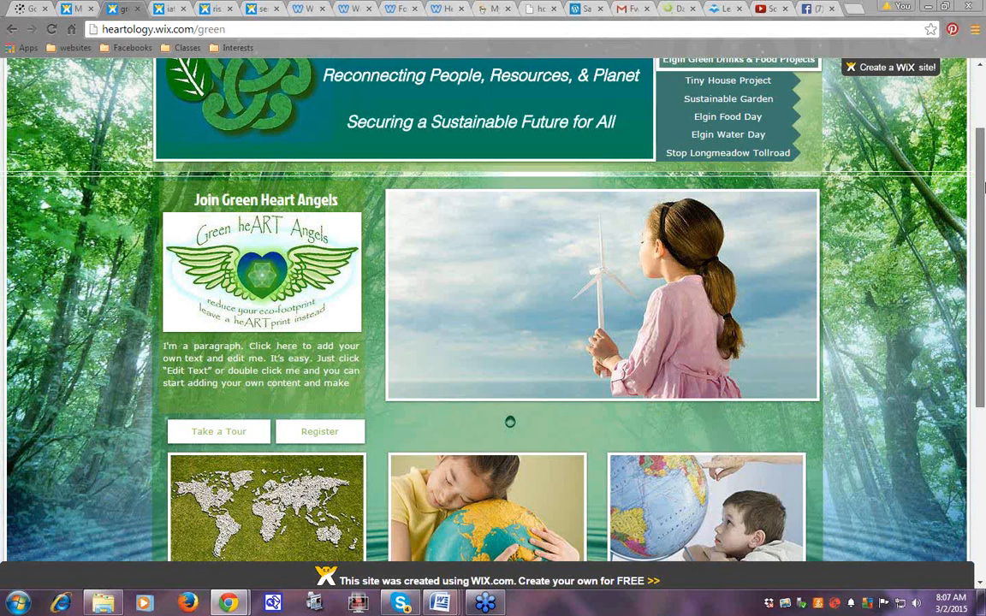
scroll(922, 206, "up", 2)
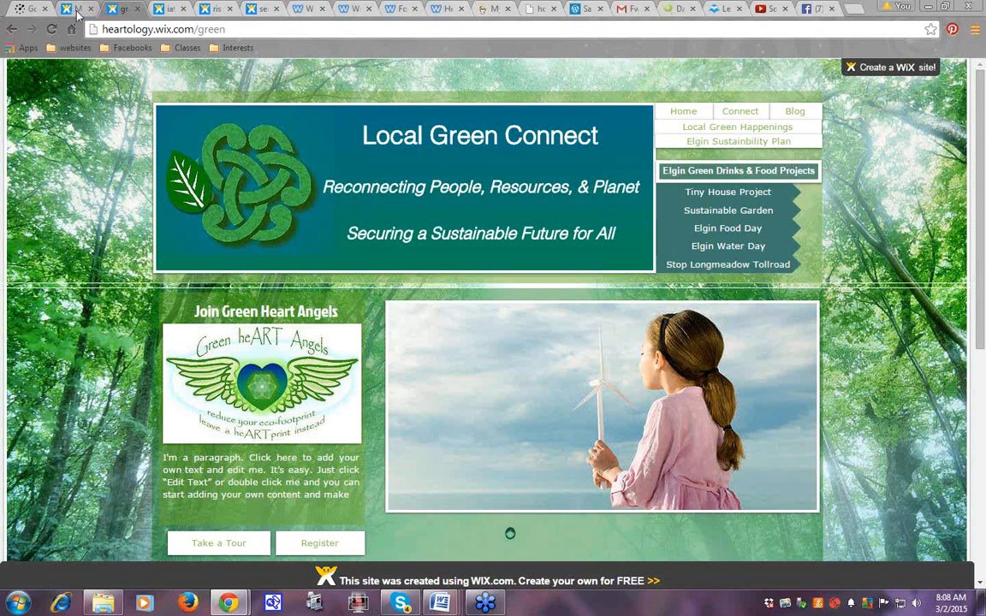
left_click(77, 12)
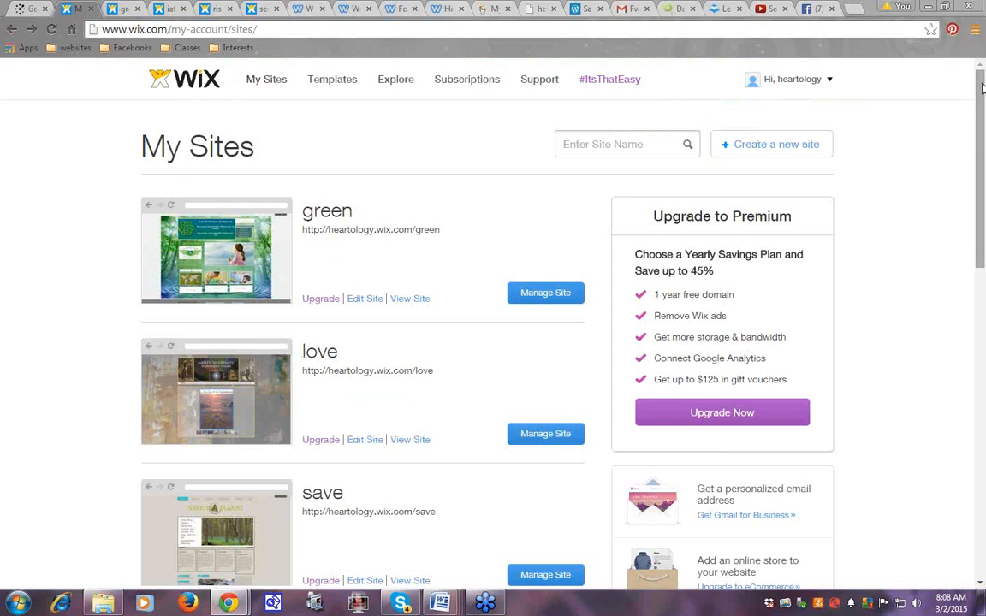
left_click_drag(983, 93, 985, 230)
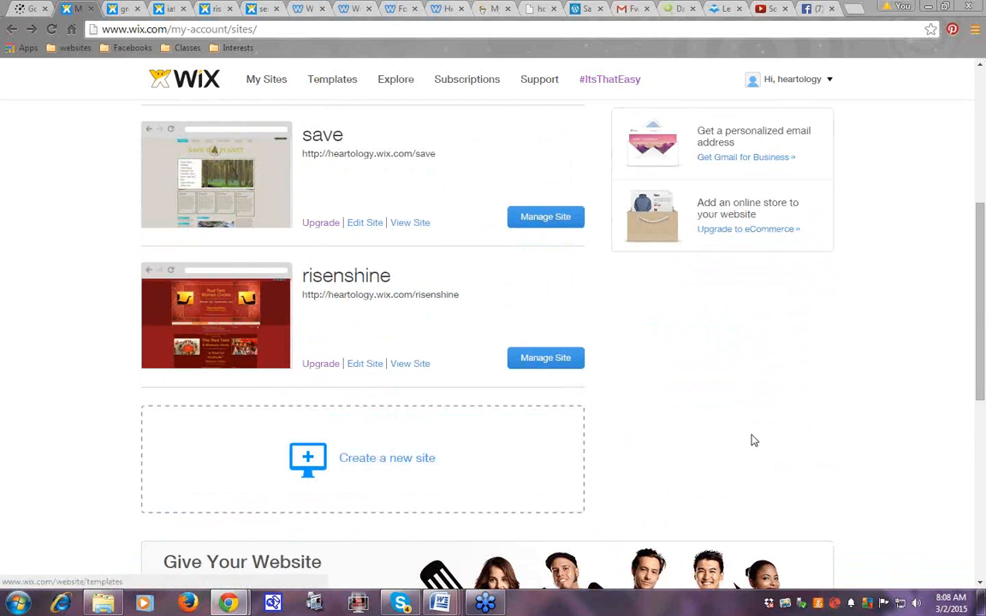
left_click_drag(984, 278, 985, 145)
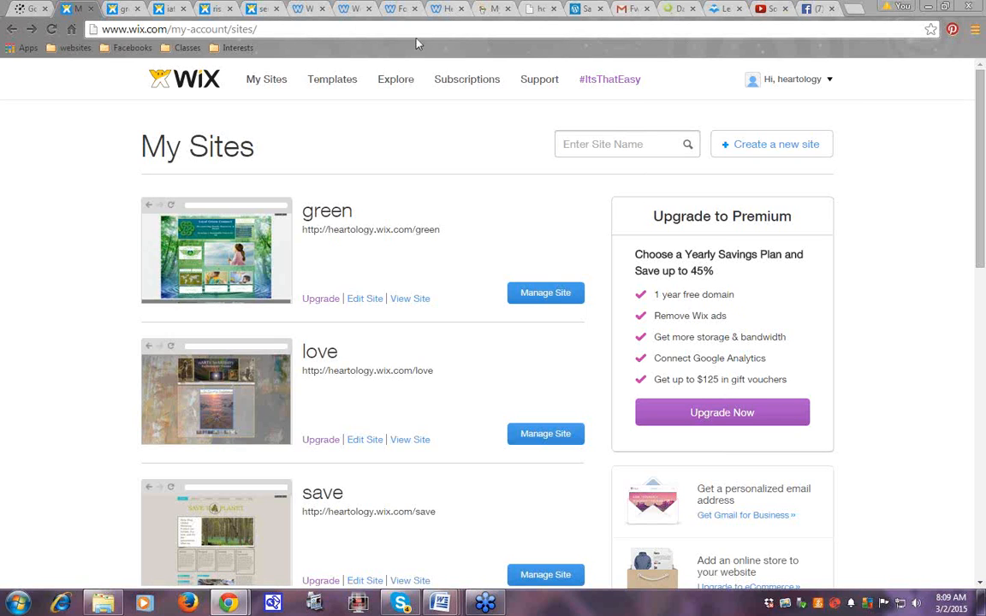
Switch to the GoDaddy My Account tab showing its Products list
left_click(485, 12)
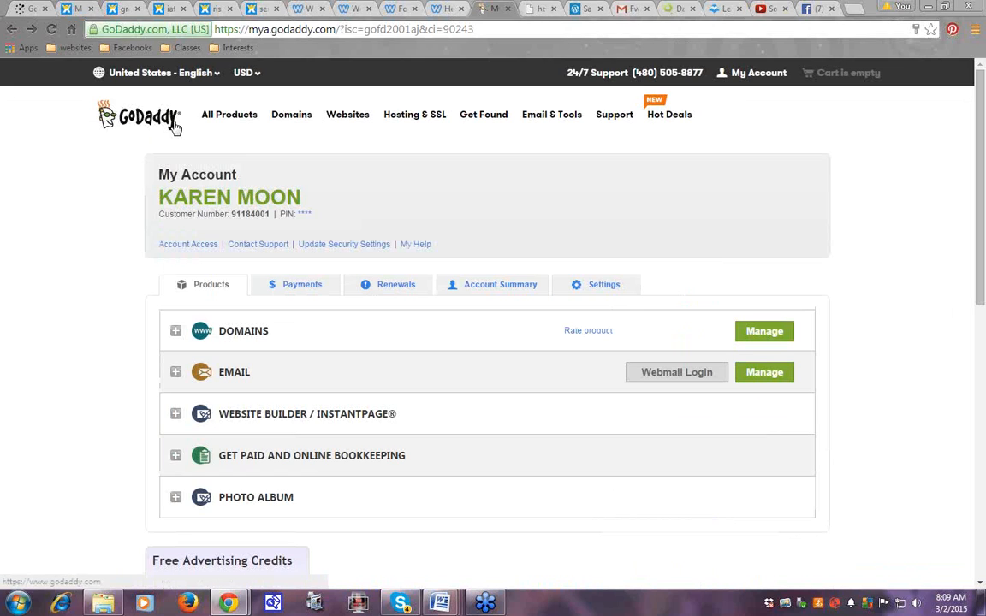
Switch back to the Wix My Sites tab with the green, love and save sites
left_click(79, 11)
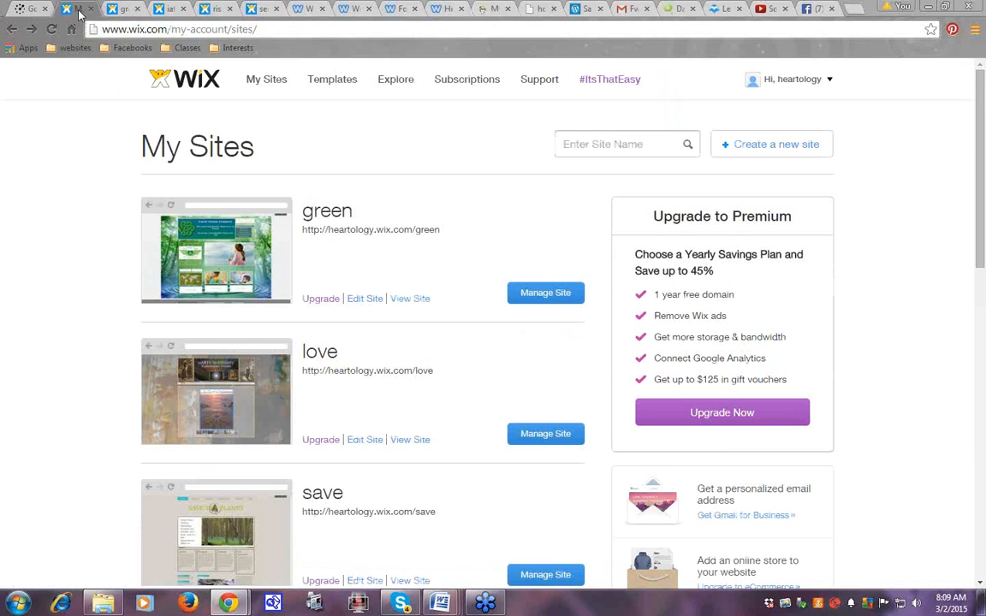
mouse_move(433, 101)
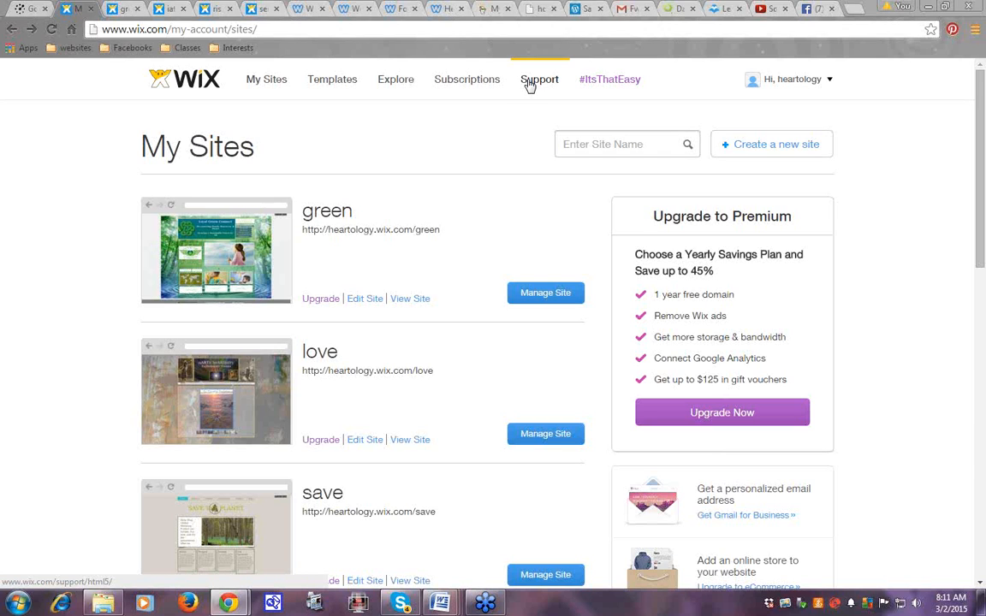
Open Support and scroll through Help Center categories like Getting Started, The Wix Editor and Domains
left_click(530, 86)
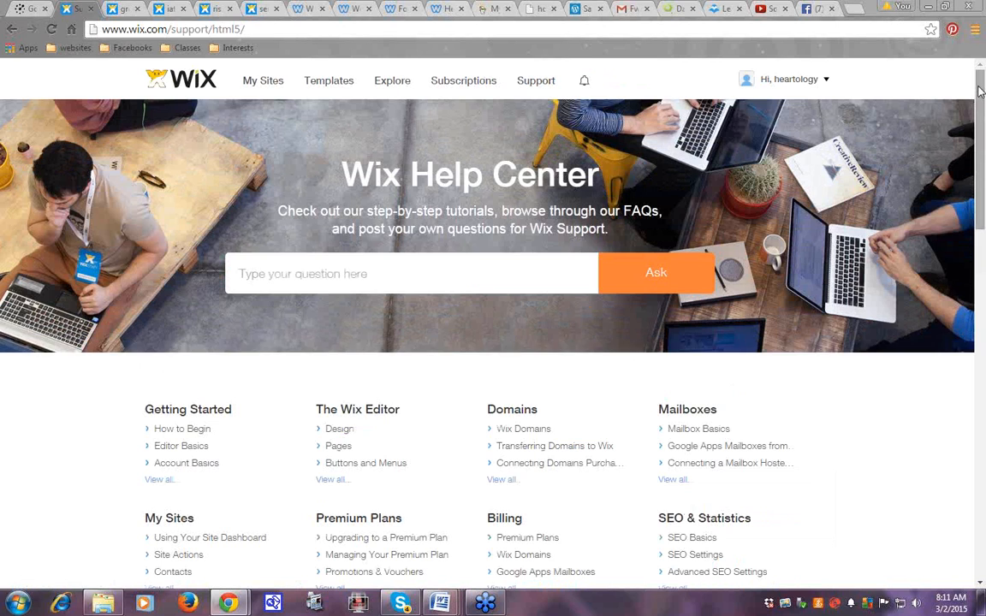
left_click_drag(982, 94, 985, 174)
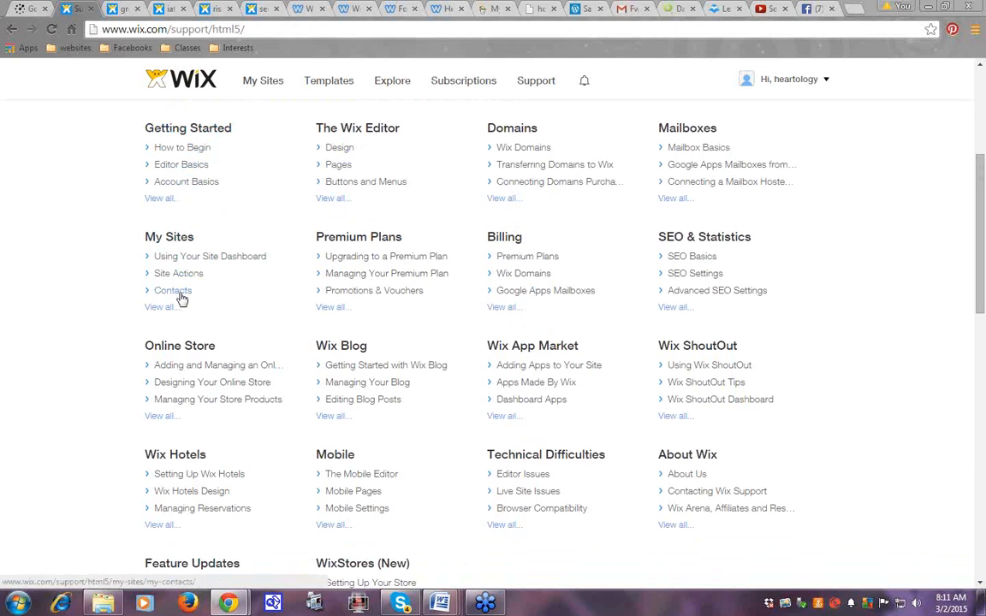
left_click_drag(983, 182, 985, 218)
scroll(526, 382, "up", 3)
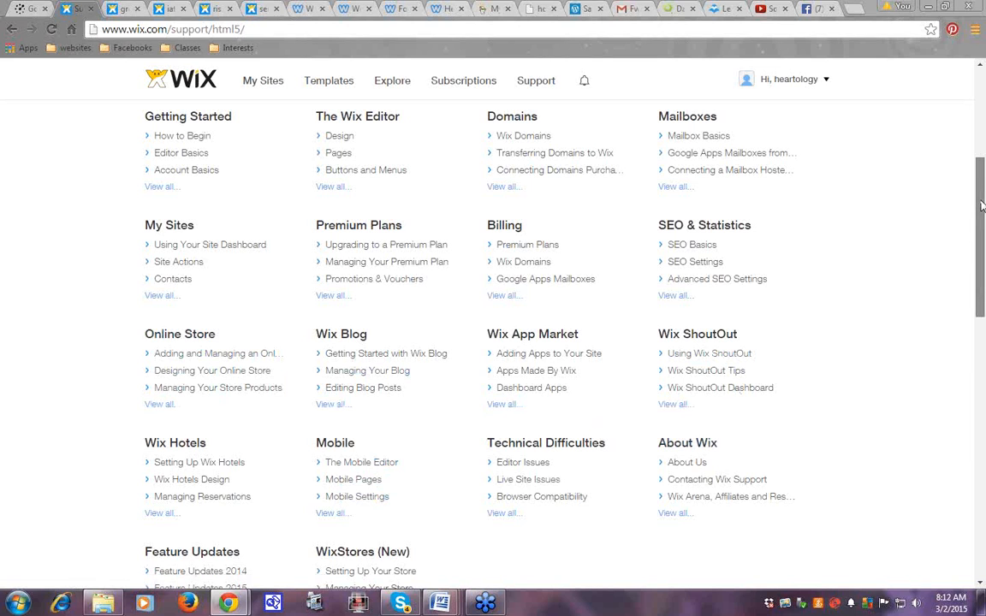
left_click_drag(982, 200, 985, 254)
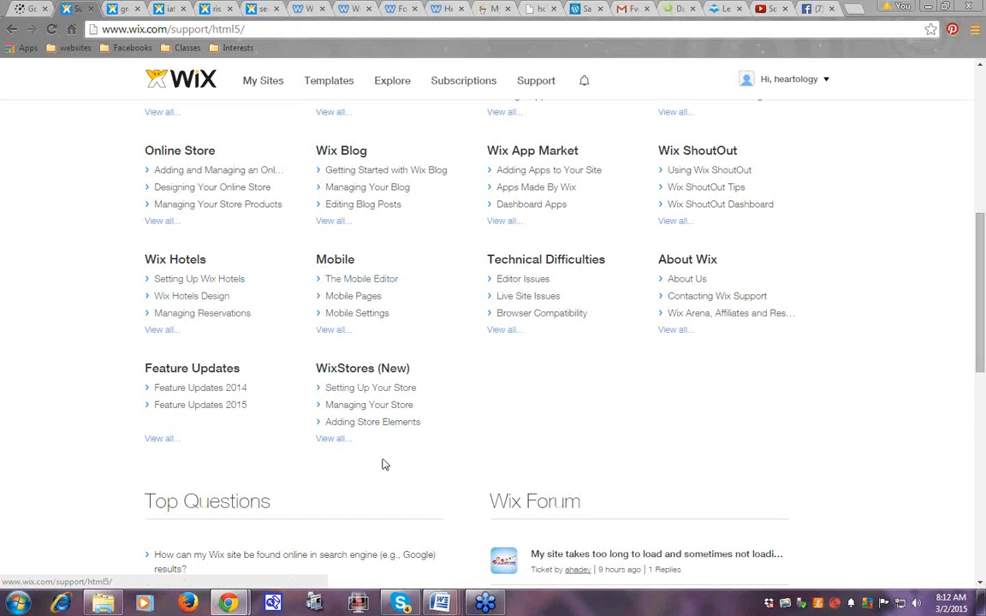
scroll(982, 345, "up", 3)
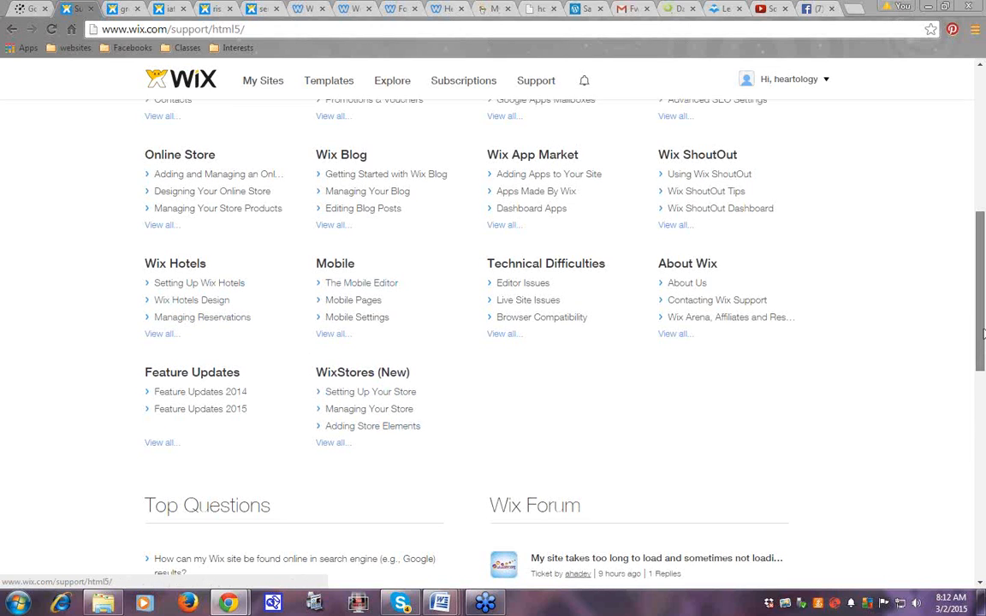
scroll(984, 233, "up", 3)
scroll(758, 349, "down", 1)
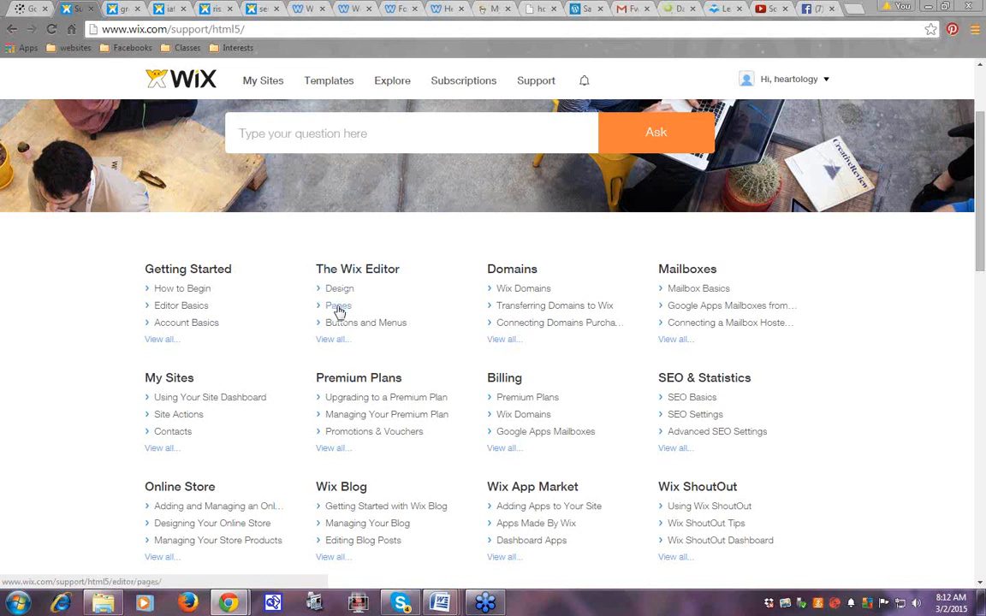
Browse The Wix Editor help articles, then return to the Help Center home page
left_click(341, 343)
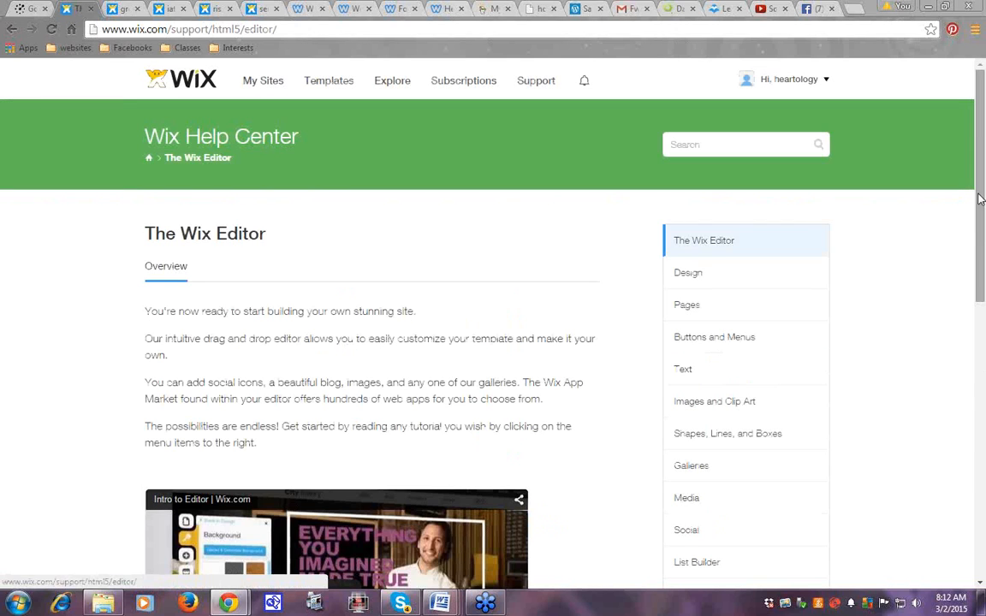
left_click_drag(982, 83, 982, 169)
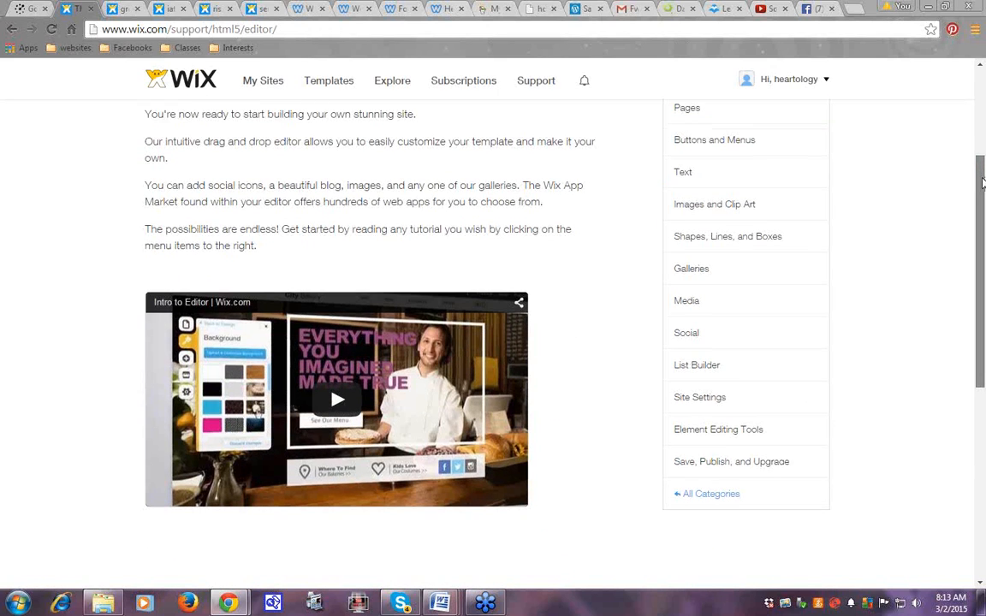
scroll(339, 332, "down", 1)
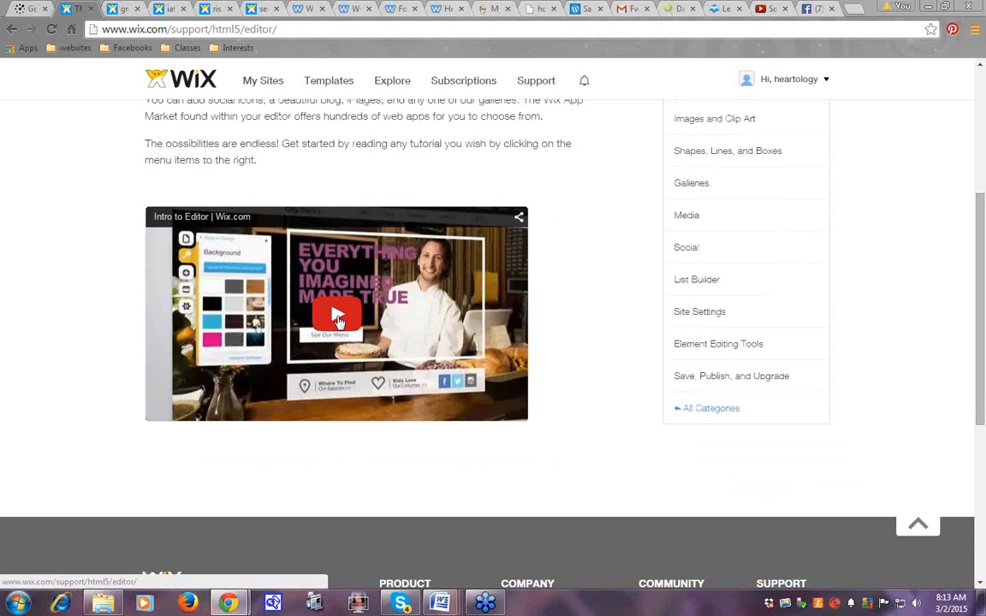
left_click_drag(983, 214, 983, 150)
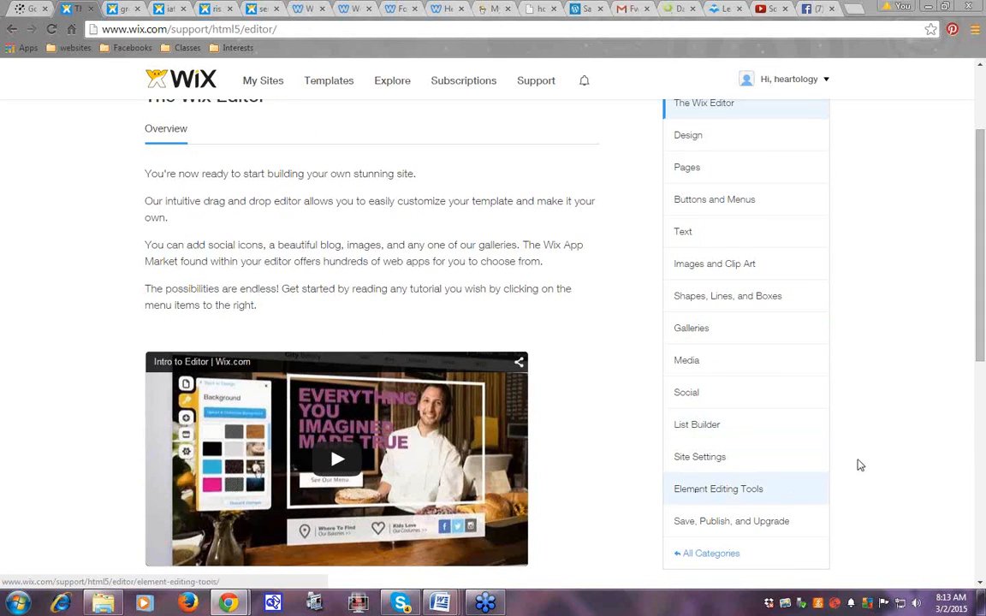
left_click_drag(983, 191, 984, 117)
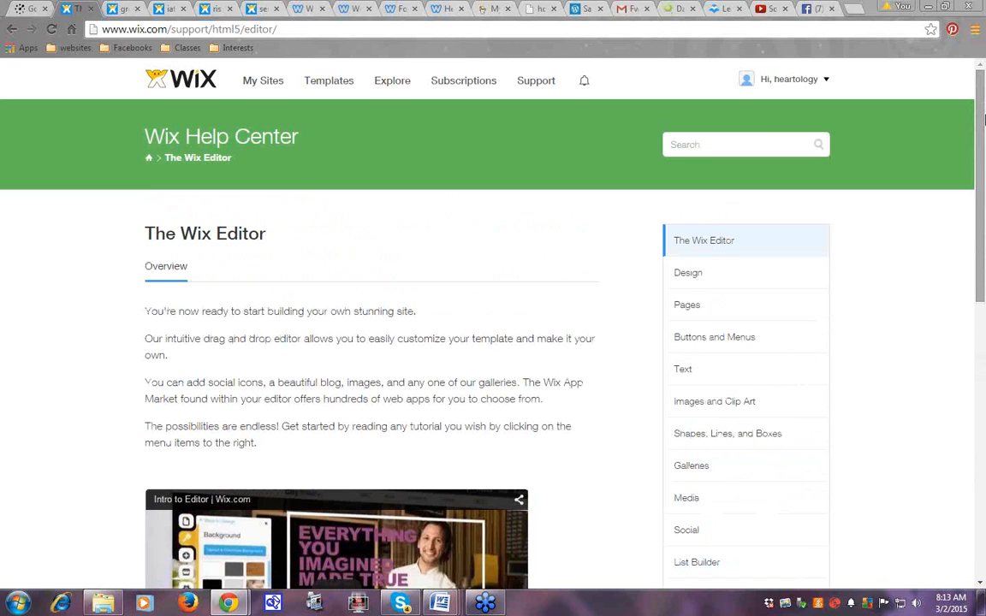
left_click(12, 31)
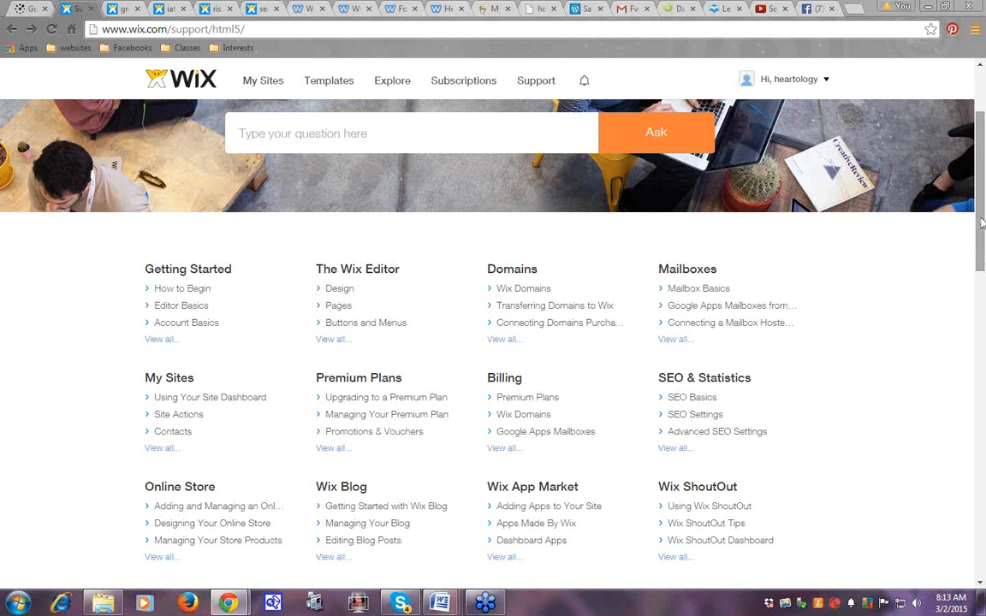
scroll(982, 205, "up", 2)
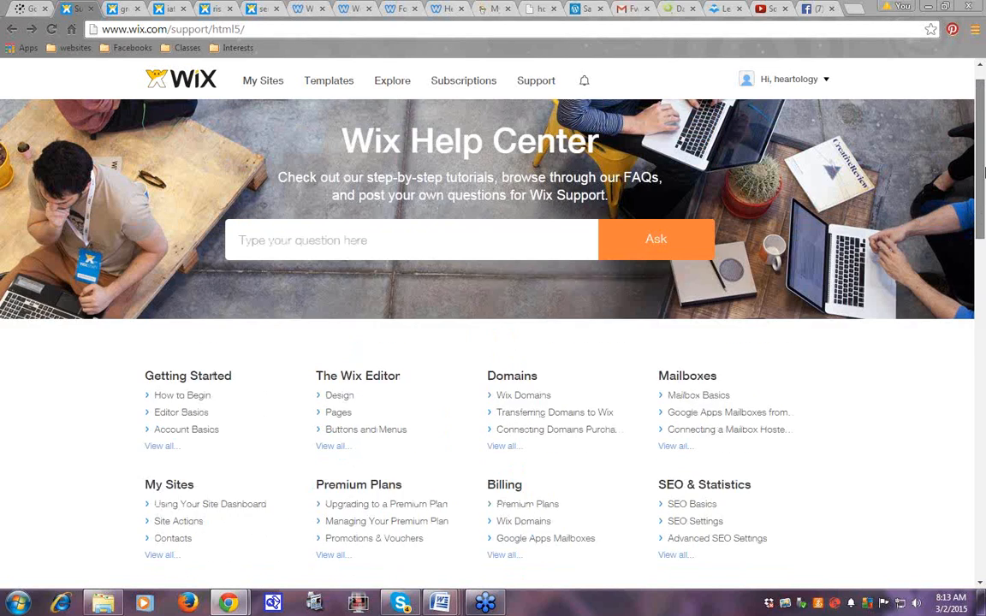
Go back to the iatd site dashboard, then switch to the live Local Green Connect tab
left_click(12, 30)
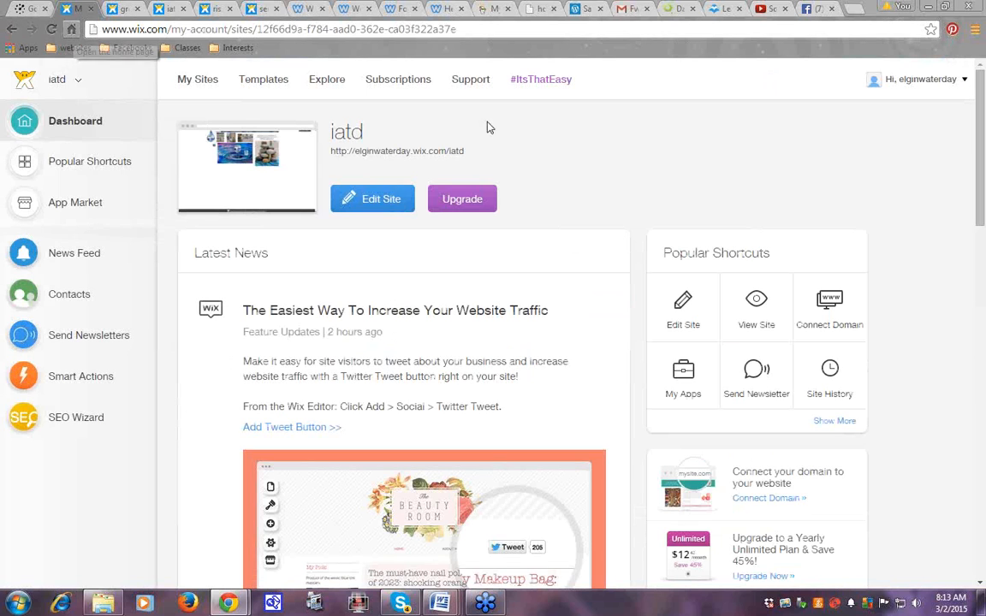
mouse_move(935, 83)
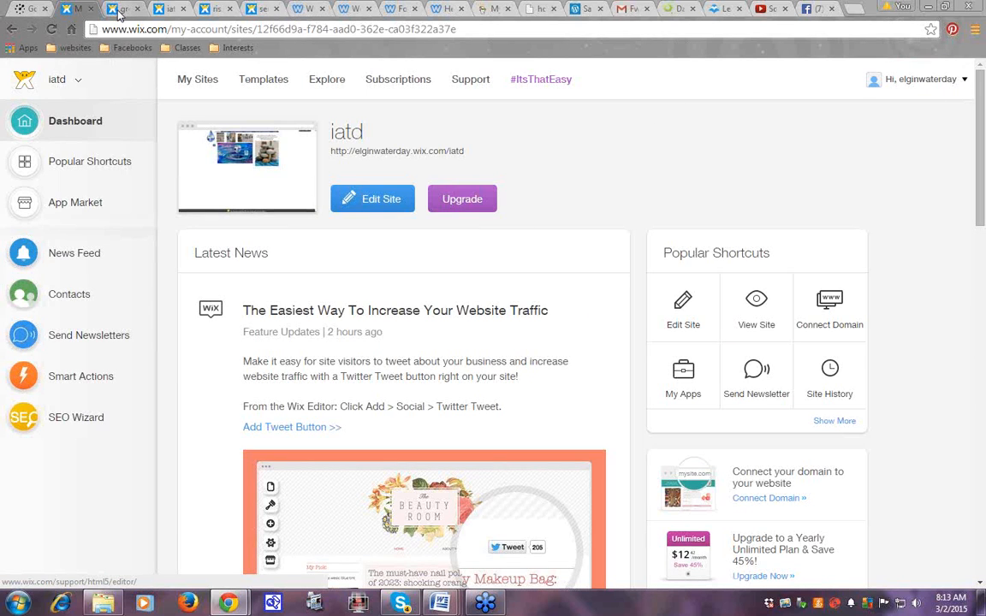
left_click(120, 11)
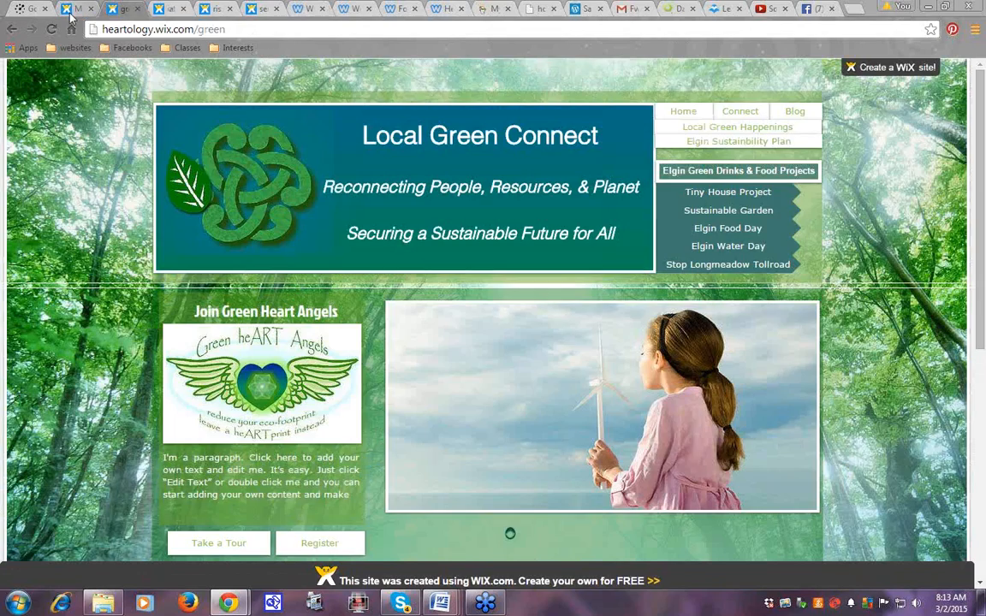
From the iatd dashboard, log out of the Wix account via the Hi account menu
left_click(71, 15)
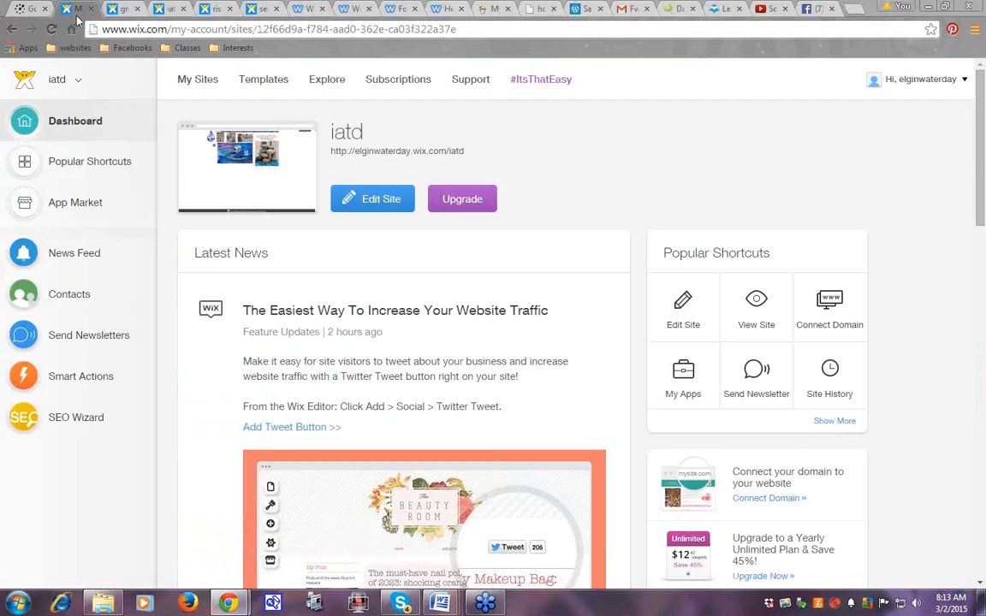
left_click(957, 82)
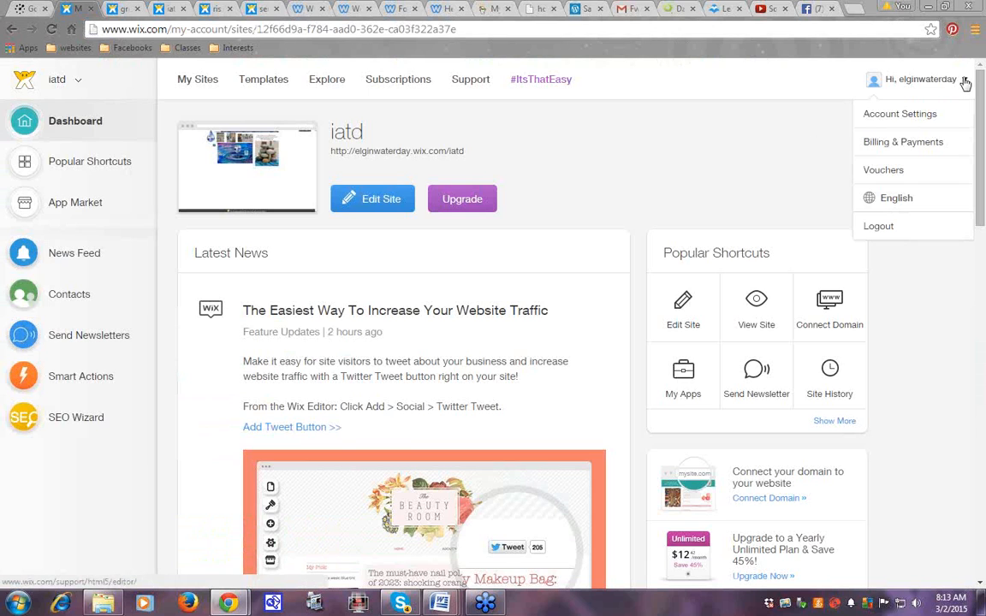
mouse_move(956, 86)
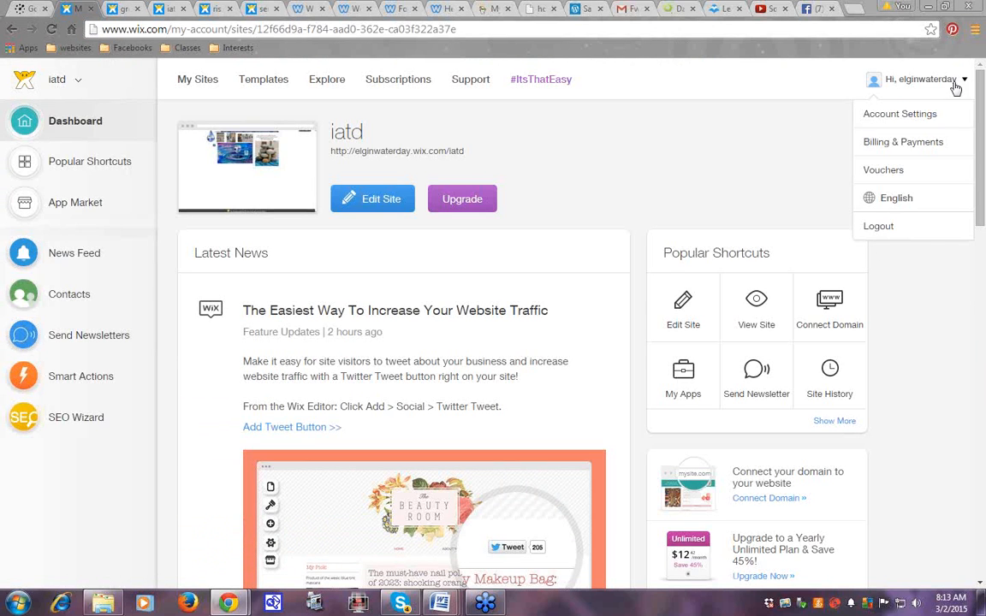
left_click(880, 227)
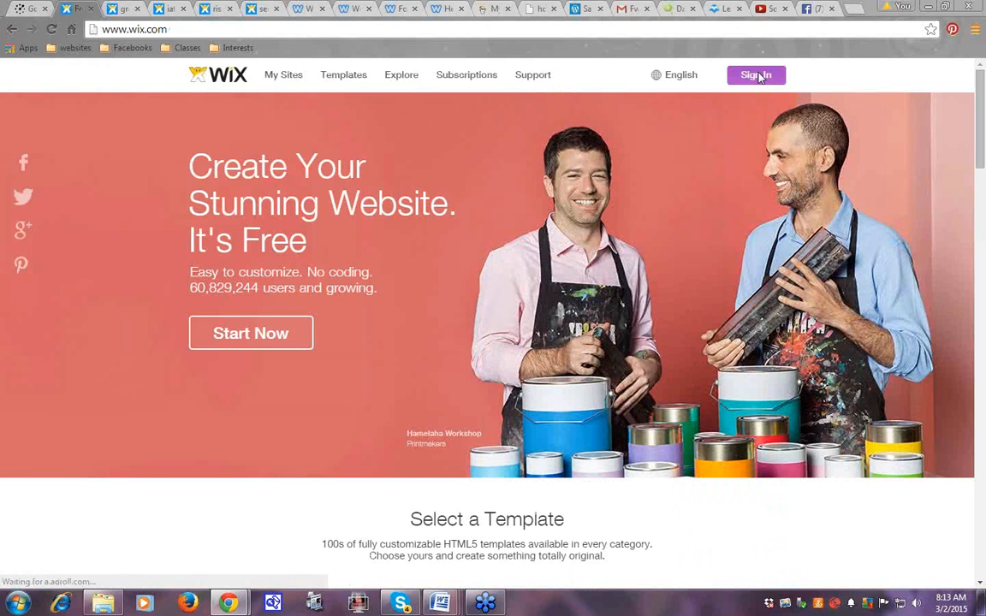
Open Sign In and replace the autofilled Email with the other account's e-mail address
left_click(757, 75)
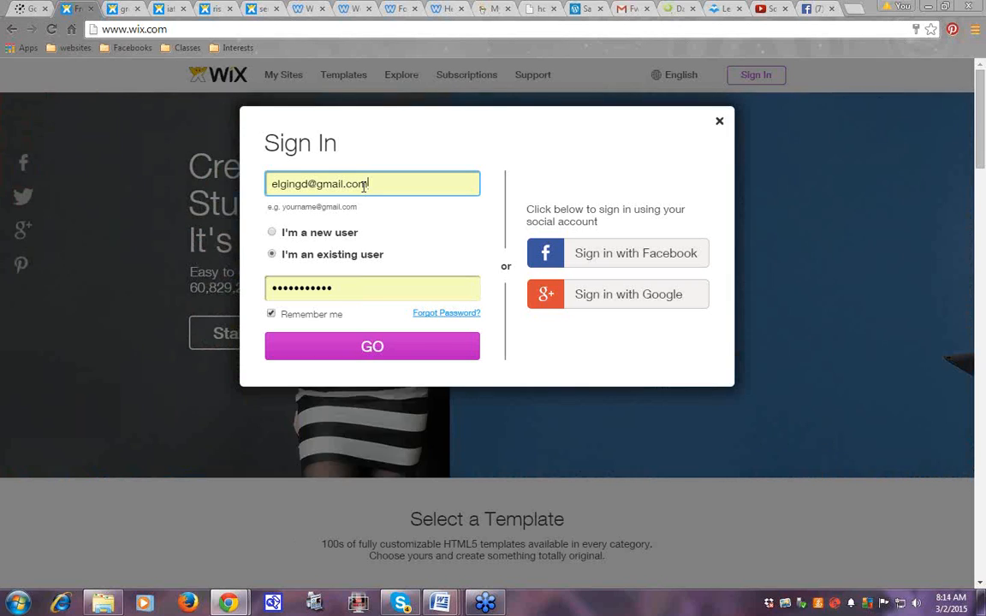
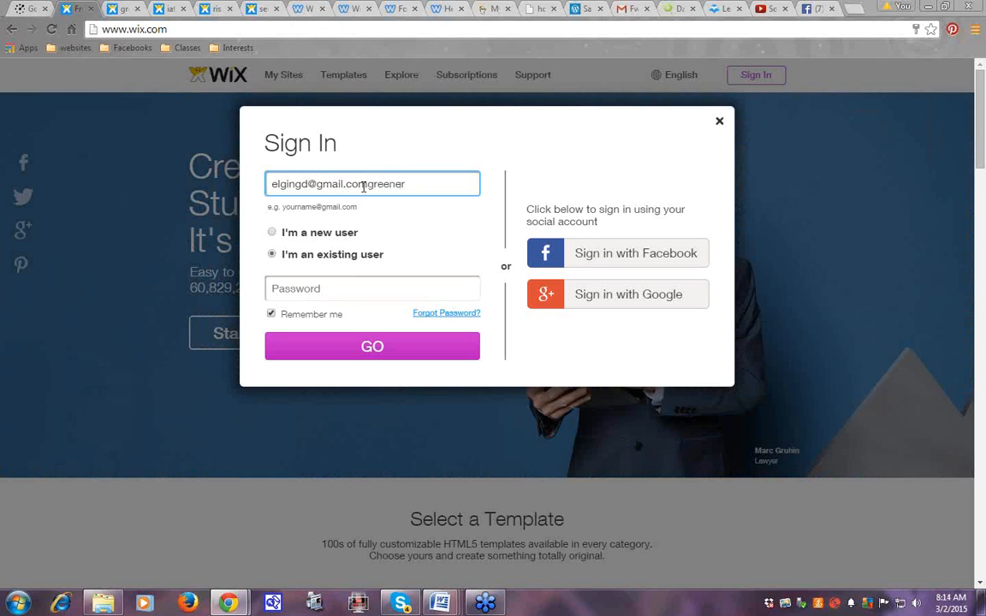
key("BackSpace")
key("BackSpace")
key("BackSpace")
key("BackSpace")
key("BackSpace")
key("BackSpace")
key("BackSpace")
key("BackSpace")
key("BackSpace")
key("BackSpace")
key("BackSpace")
key("BackSpace")
key("BackSpace")
key("BackSpace")
key("BackSpace")
key("BackSpace")
key("BackSpace")
key("BackSpace")
key("BackSpace")
key("BackSpace")
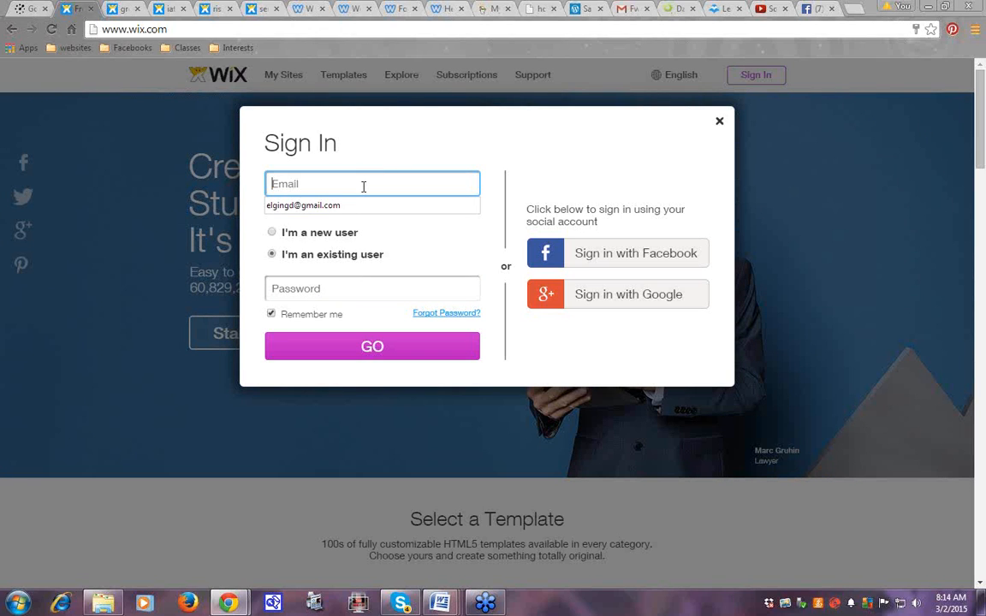
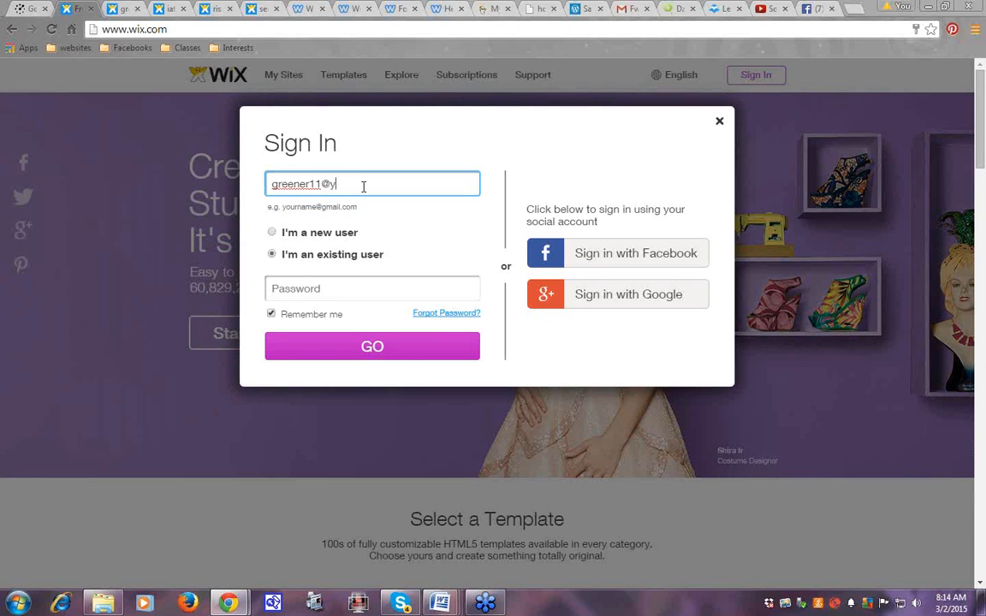
key("Tab")
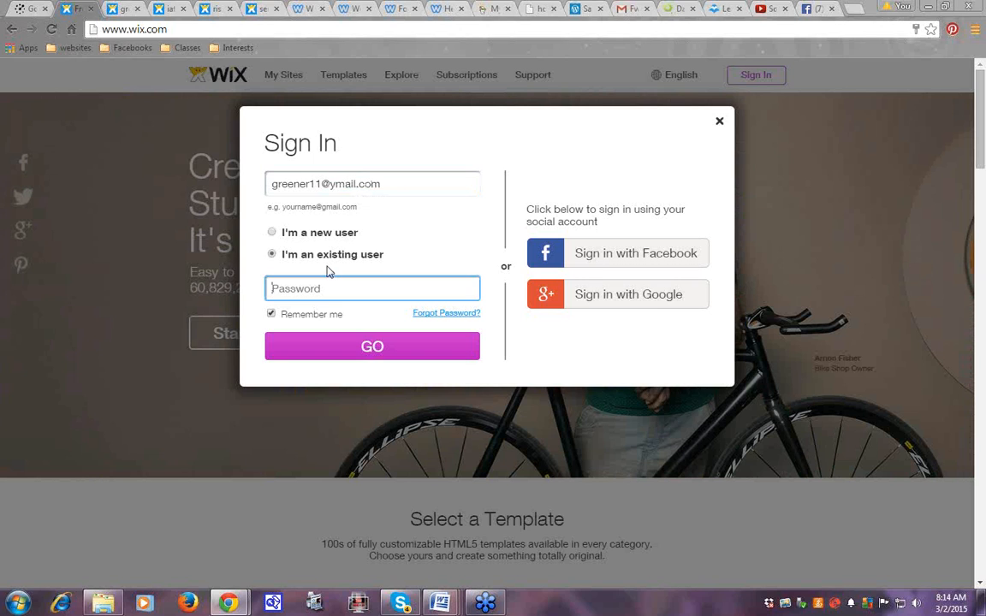
Enter the account password and submit the sign-in, retrying after it is rejected
type("•••••••••••")
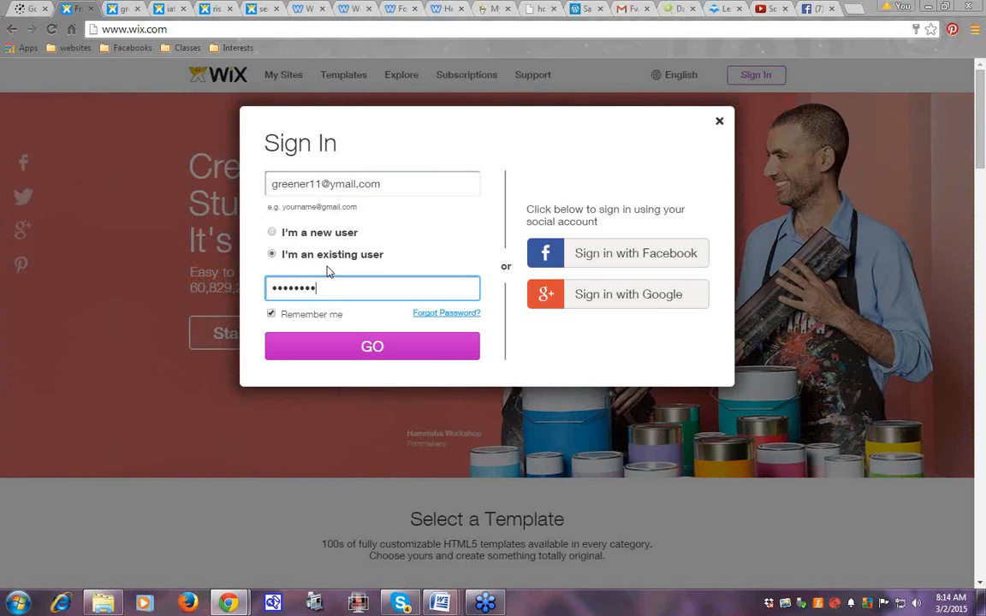
left_click(380, 350)
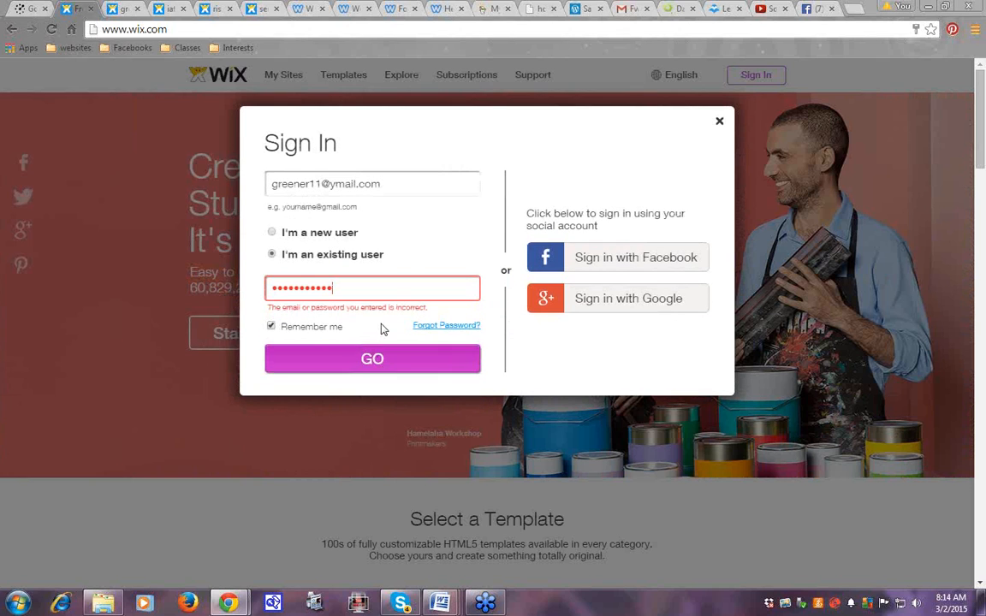
left_click(345, 289)
key("Return")
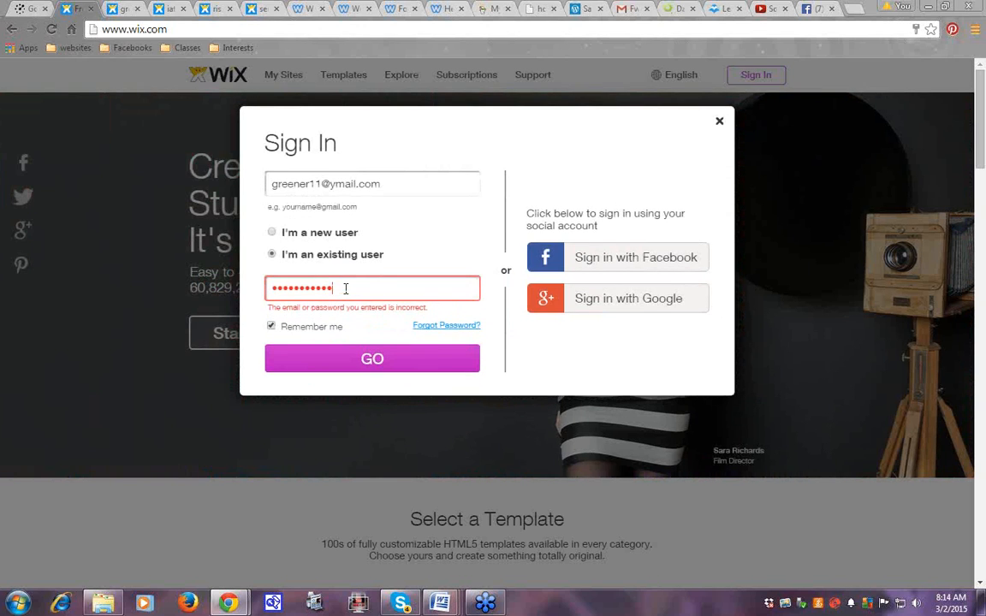
left_click(333, 291)
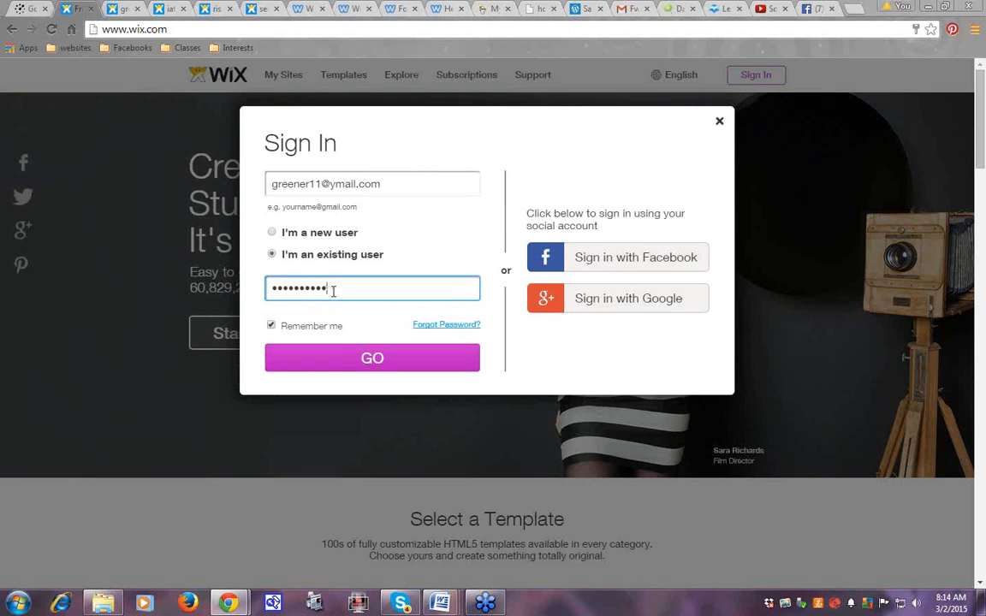
key("BackSpace")
key("BackSpace")
key("BackSpace")
key("BackSpace")
key("BackSpace")
key("BackSpace")
key("BackSpace")
key("BackSpace")
key("BackSpace")
key("BackSpace")
key("BackSpace")
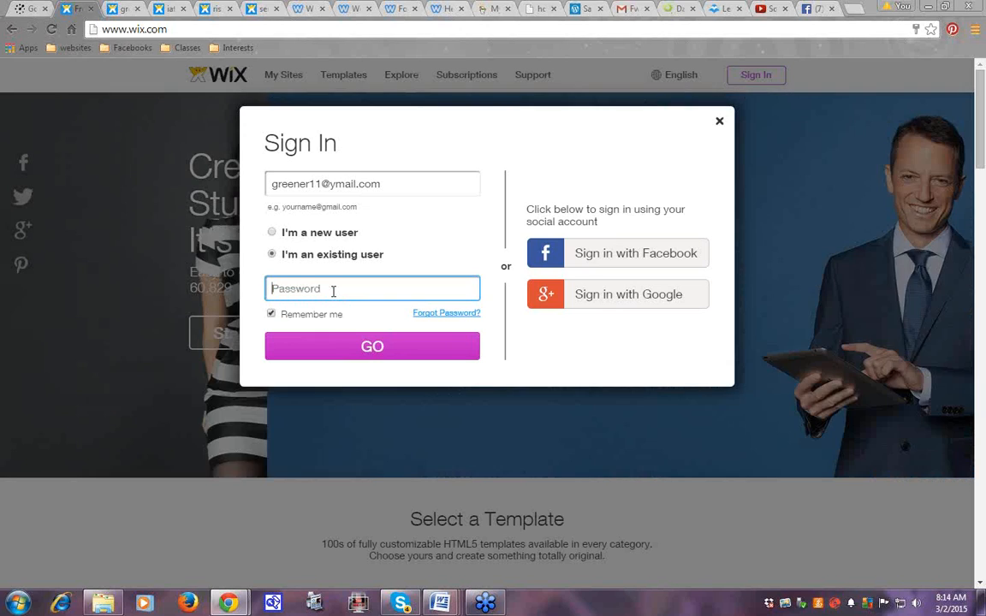
type("••••••••")
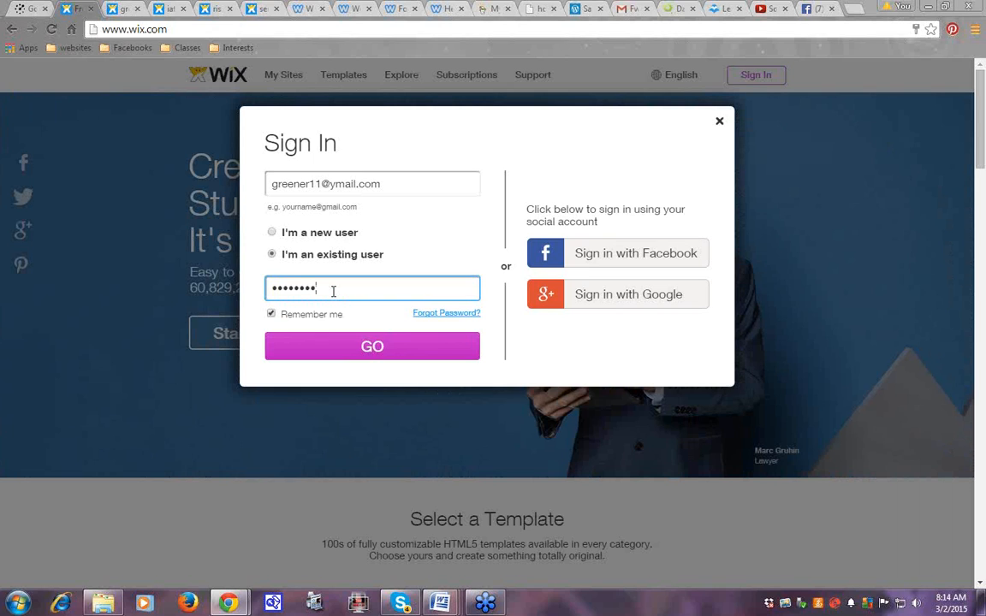
key("Return")
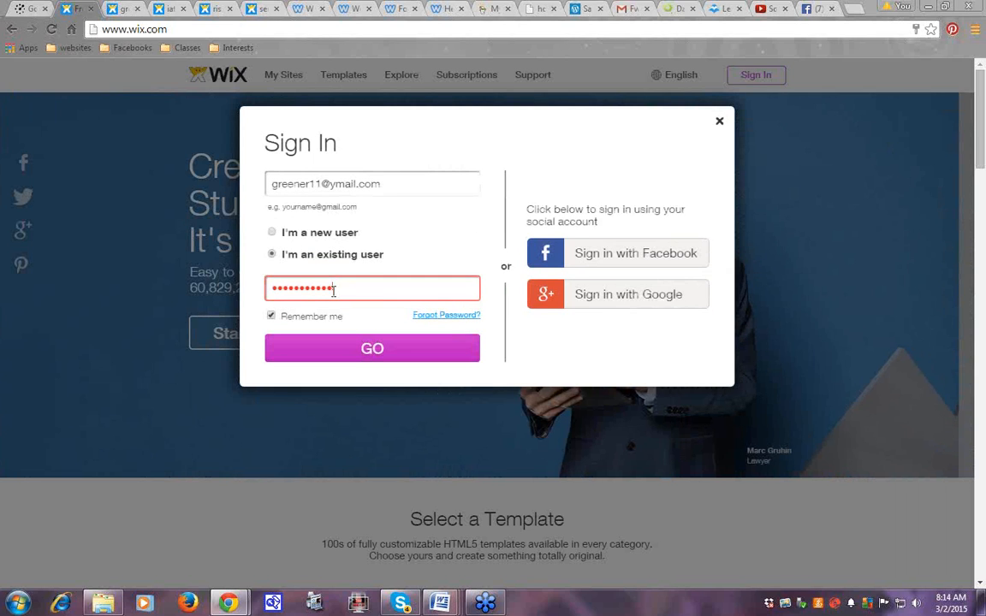
type("•")
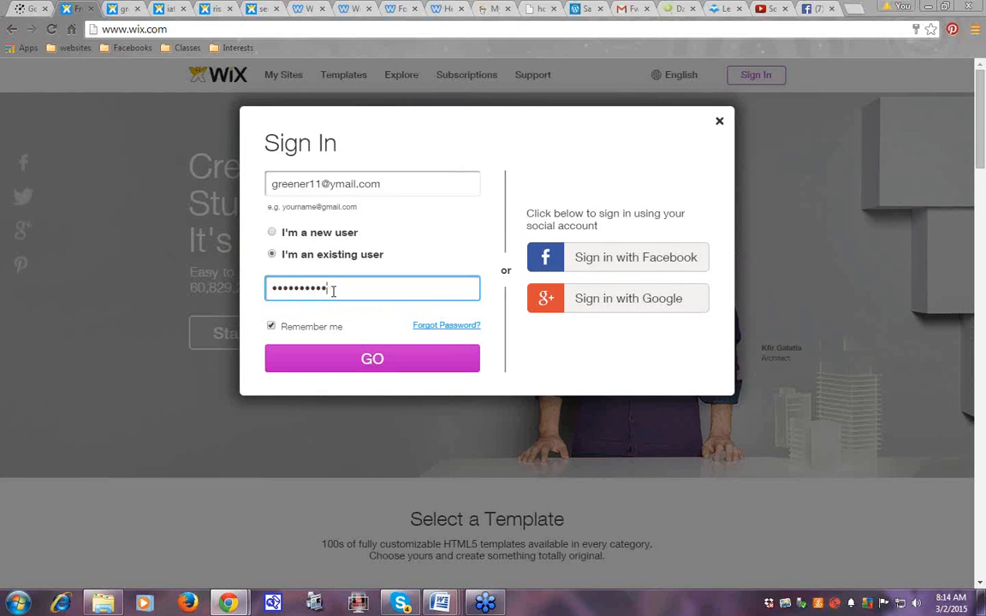
key("Return")
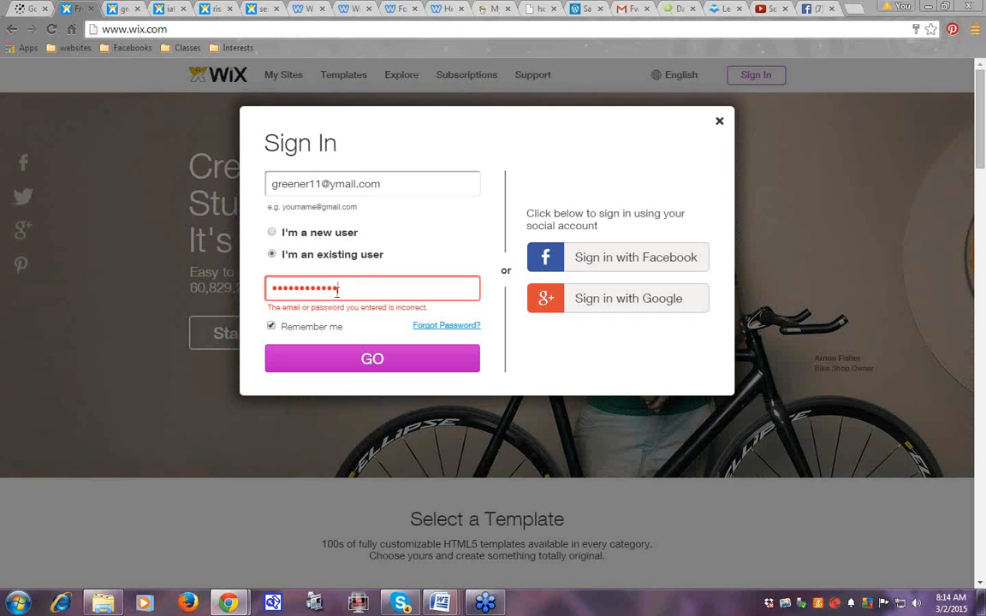
Clear the whole password field, retype the password and submit the sign-in again
left_click_drag(341, 289, 268, 286)
key("BackSpace")
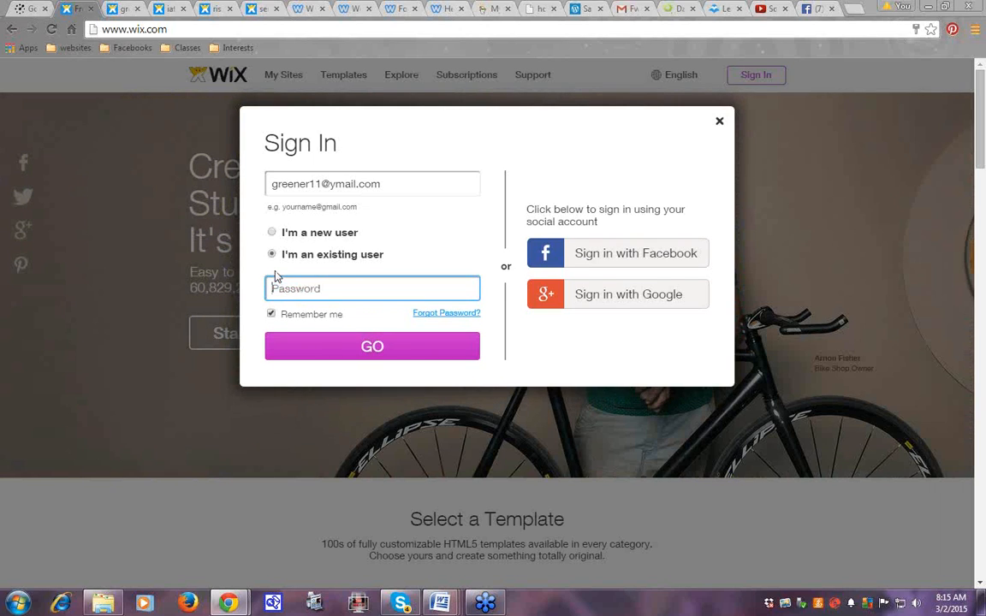
type("*********")
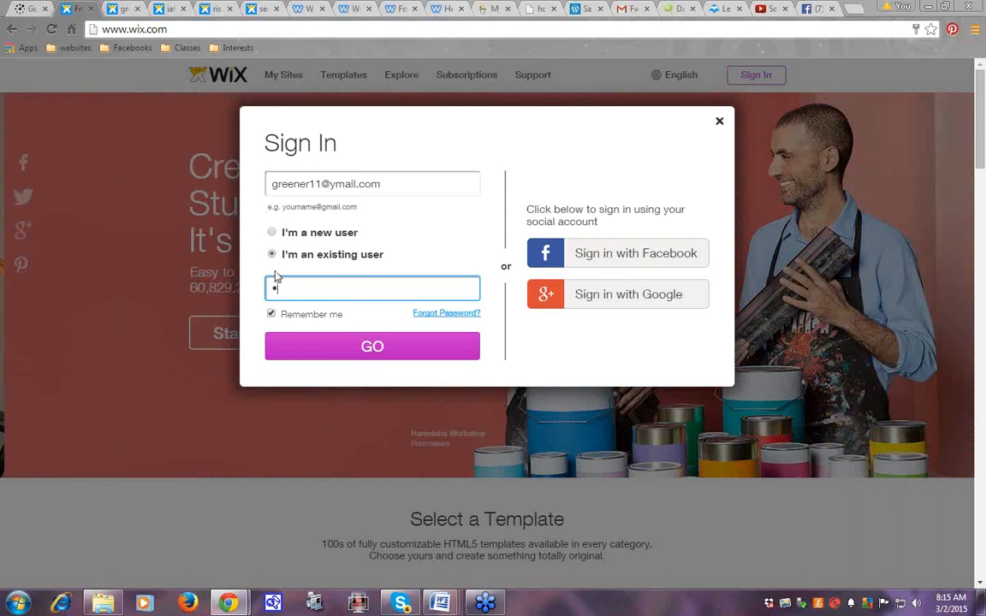
type("***")
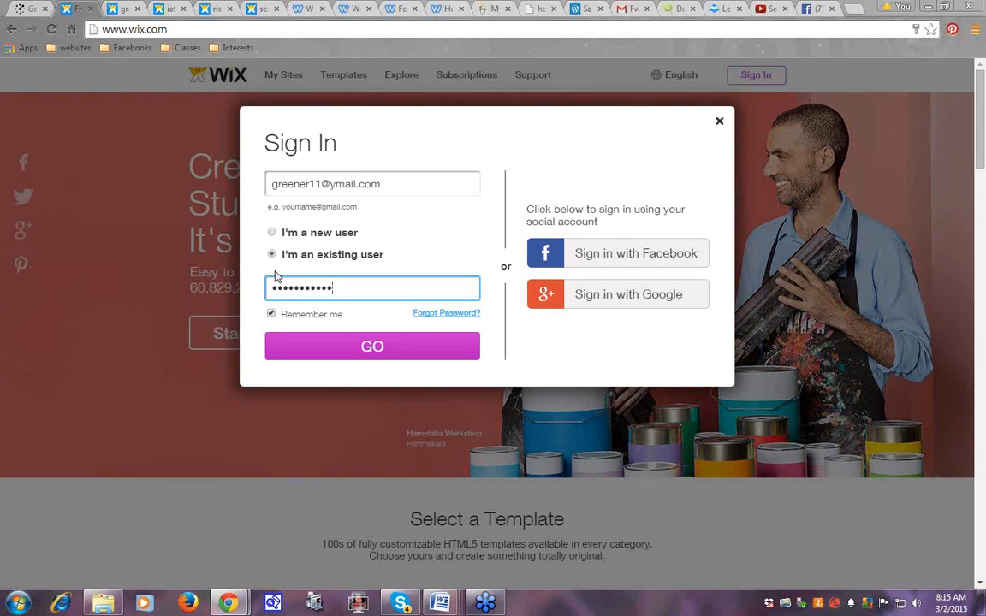
key("BackSpace")
key("BackSpace")
key("BackSpace")
key("BackSpace")
key("BackSpace")
key("BackSpace")
key("BackSpace")
key("BackSpace")
key("BackSpace")
key("BackSpace")
key("BackSpace")
key("BackSpace")
type("******")
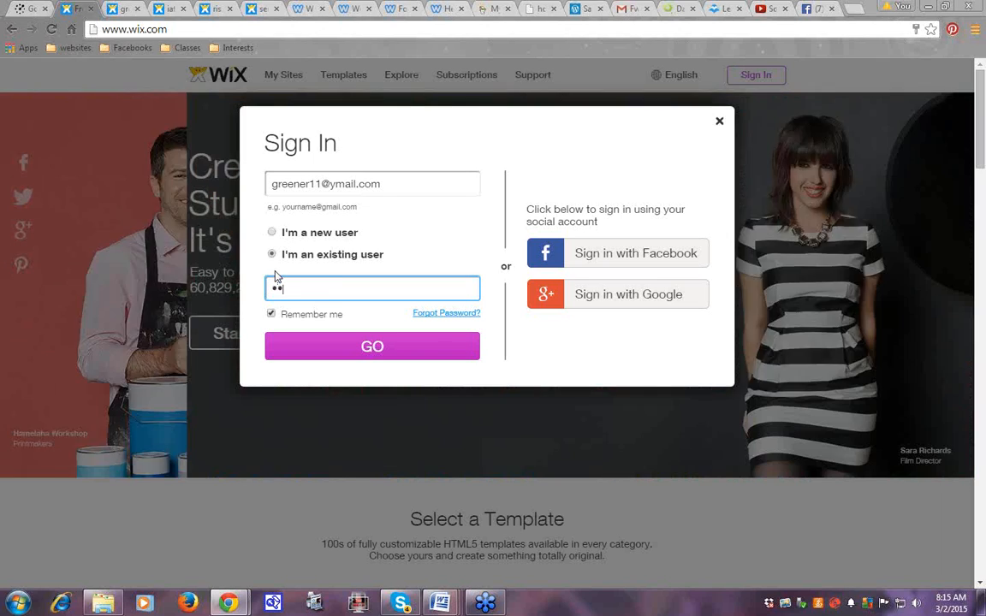
key("BackSpace")
key("BackSpace")
key("BackSpace")
key("BackSpace")
key("BackSpace")
key("BackSpace")
type("*")
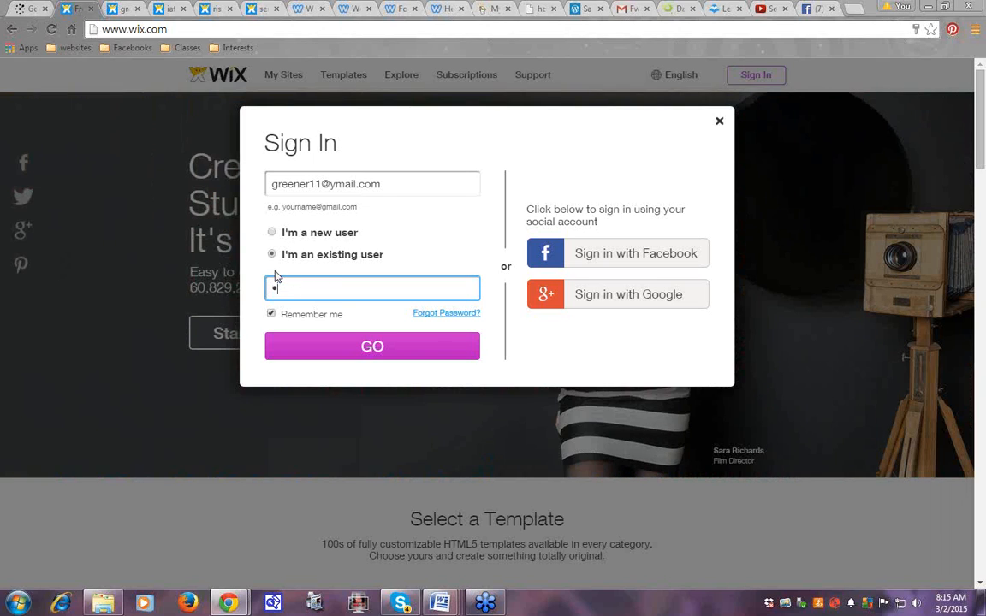
type("**********")
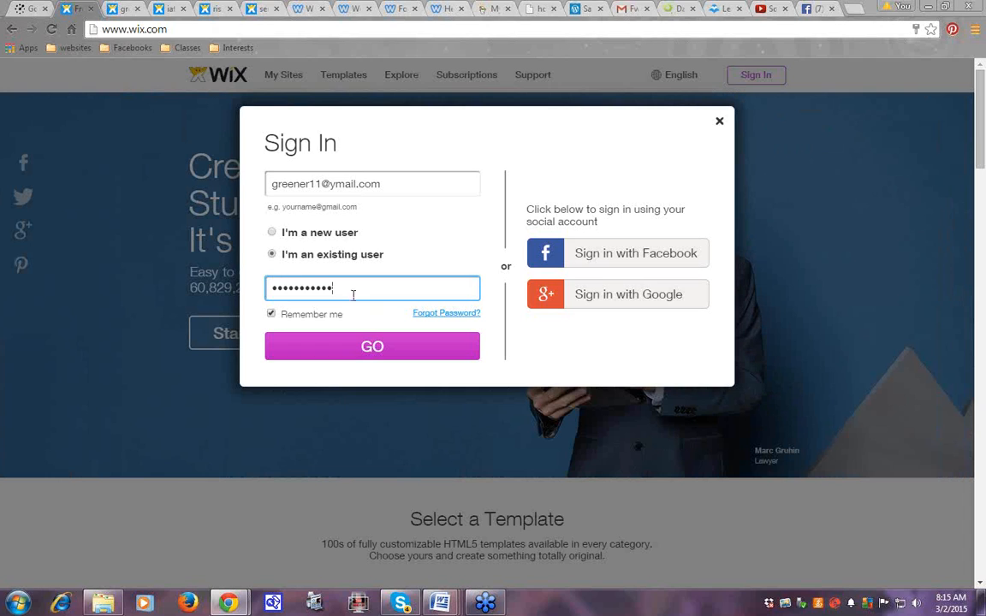
left_click(383, 347)
Retype the password several more times and resubmit the sign-in details
key("BackSpace")
key("BackSpace")
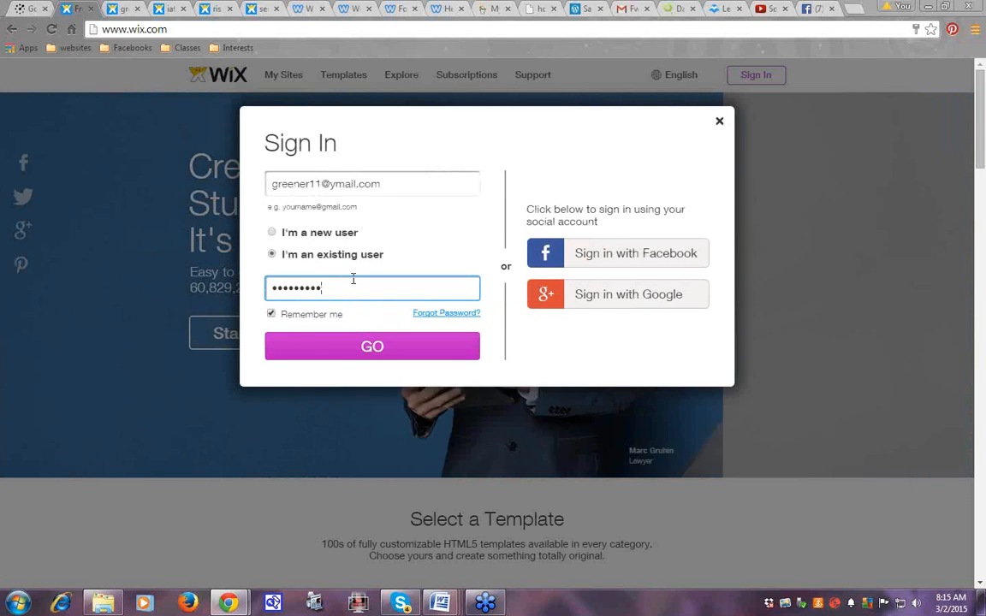
key("BackSpace")
key("BackSpace")
key("BackSpace")
key("BackSpace")
key("BackSpace")
key("BackSpace")
key("BackSpace")
key("BackSpace")
key("BackSpace")
type("•••••••••••")
key("Return")
key("BackSpace")
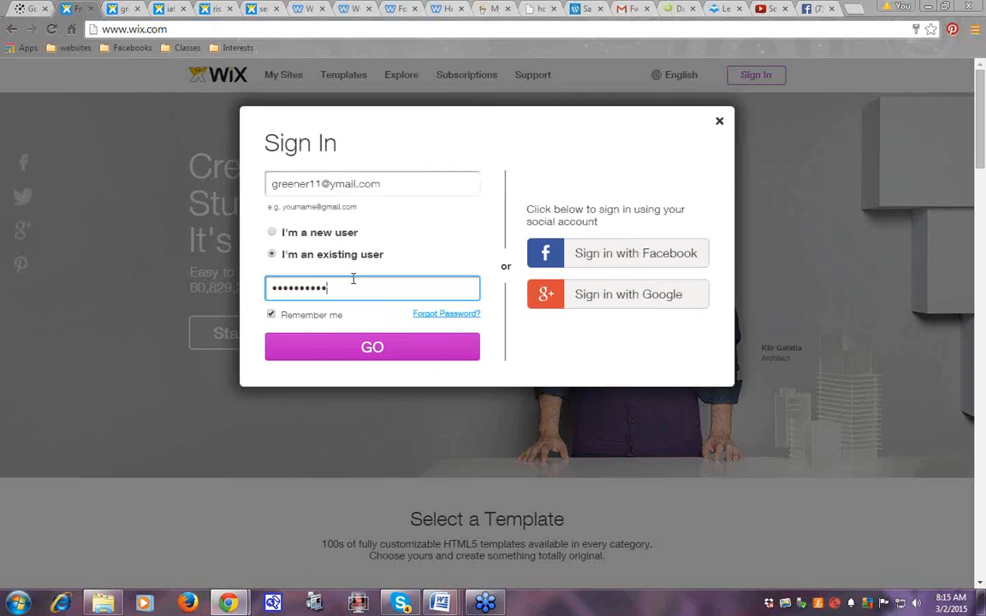
key("BackSpace")
key("BackSpace")
key("BackSpace")
key("BackSpace")
key("BackSpace")
key("BackSpace")
key("BackSpace")
key("BackSpace")
key("BackSpace")
key("BackSpace")
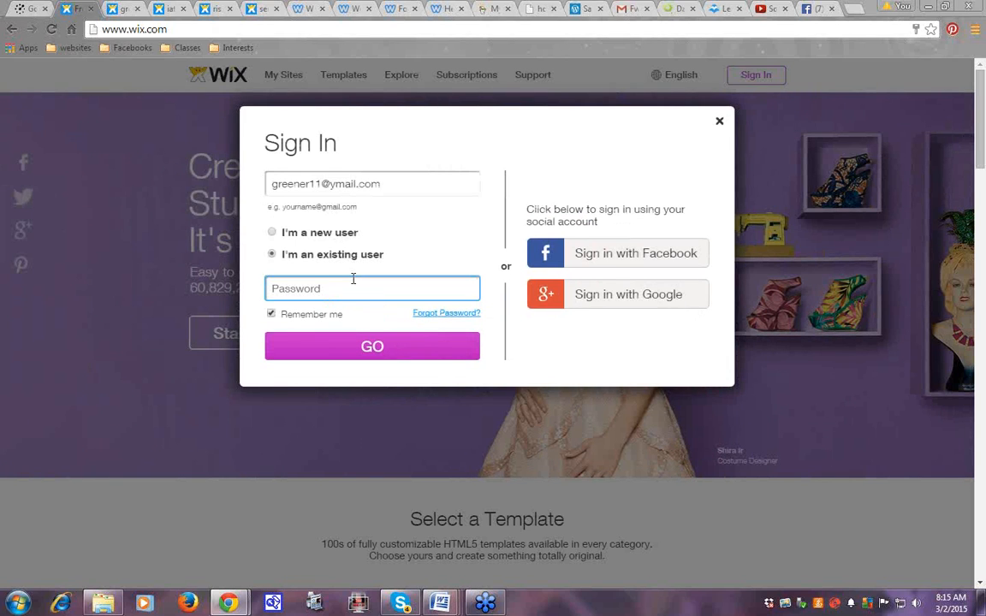
type("••••••")
key("BackSpace")
key("BackSpace")
key("BackSpace")
key("BackSpace")
key("BackSpace")
key("BackSpace")
type("••••••••••")
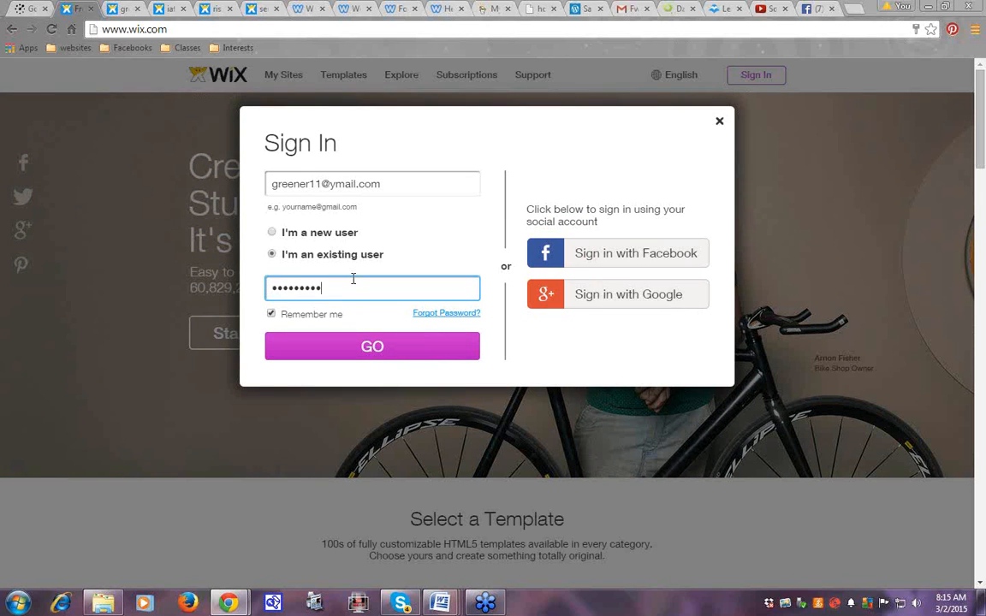
type("•")
key("Return")
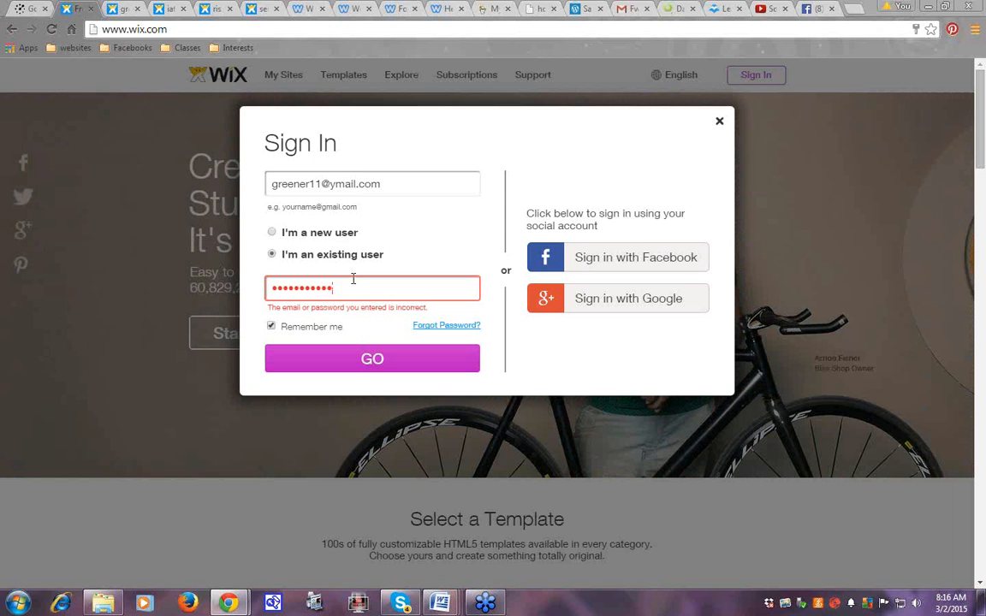
key("Return")
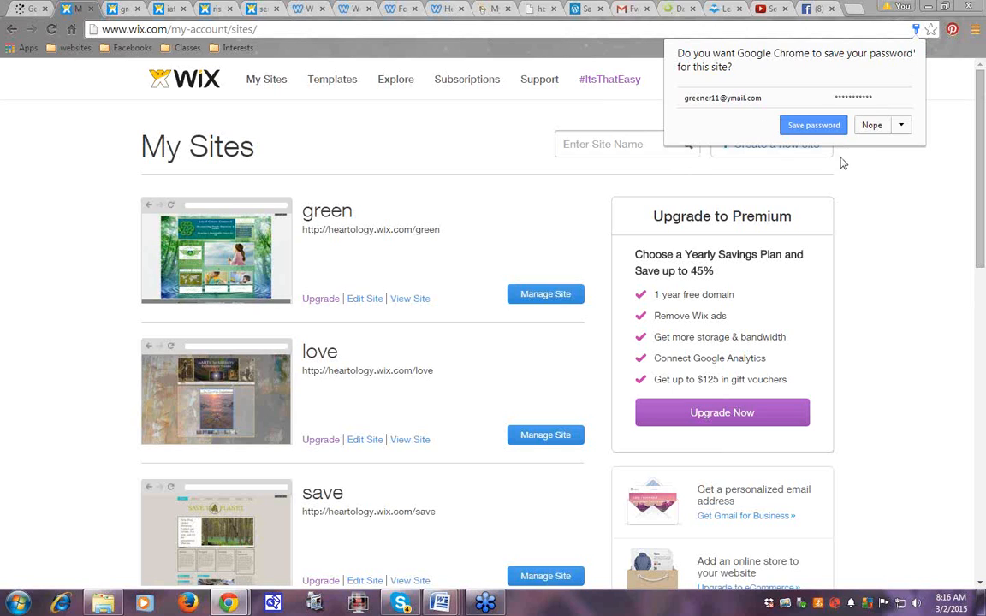
Decline Chrome's offer to save the password, then start a new site from My Sites
left_click(909, 200)
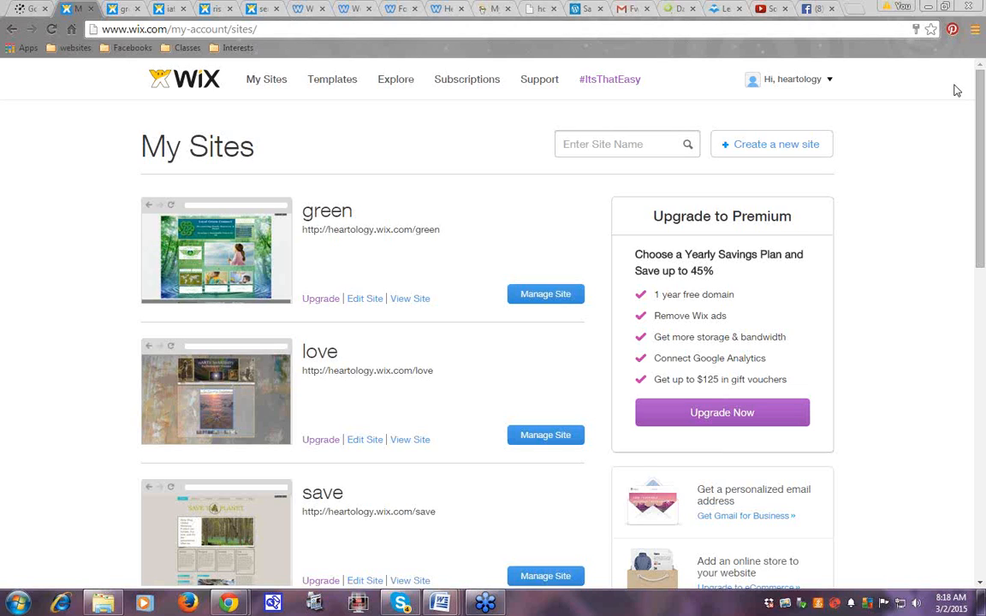
left_click_drag(981, 152, 981, 285)
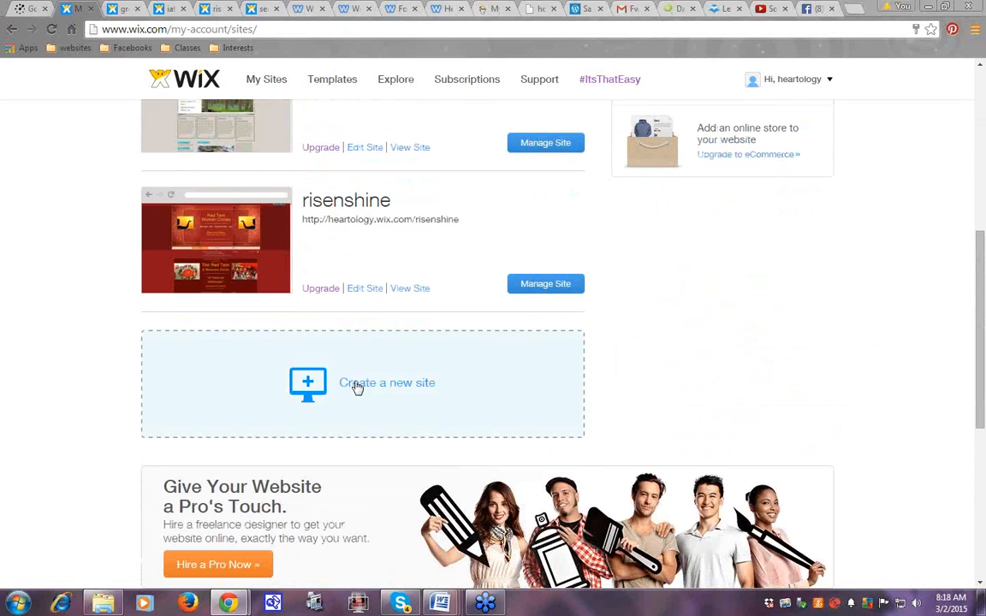
left_click(358, 388)
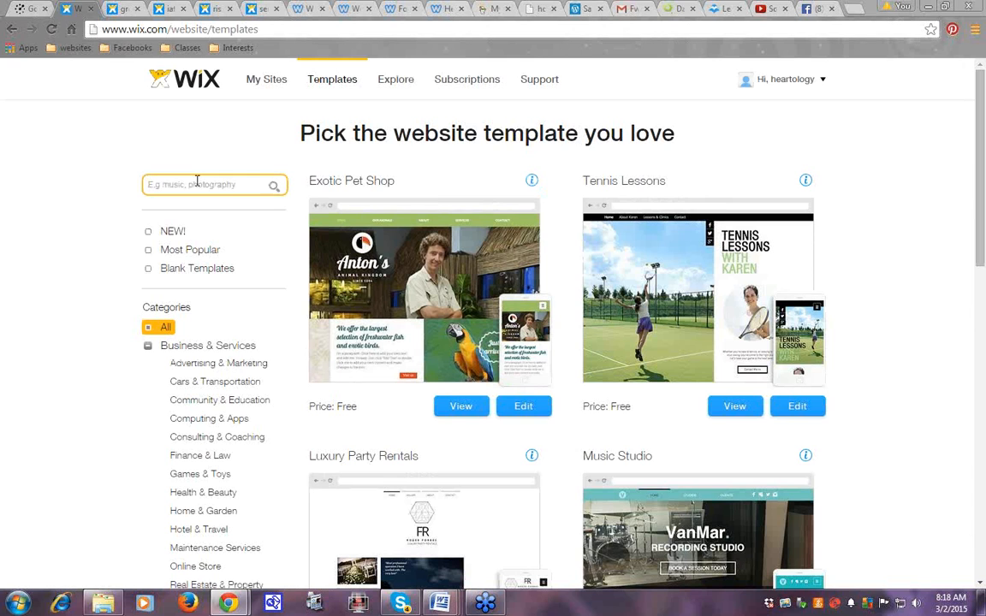
Filter templates to Community & Education, then search templates for 'environment'
left_click(199, 403)
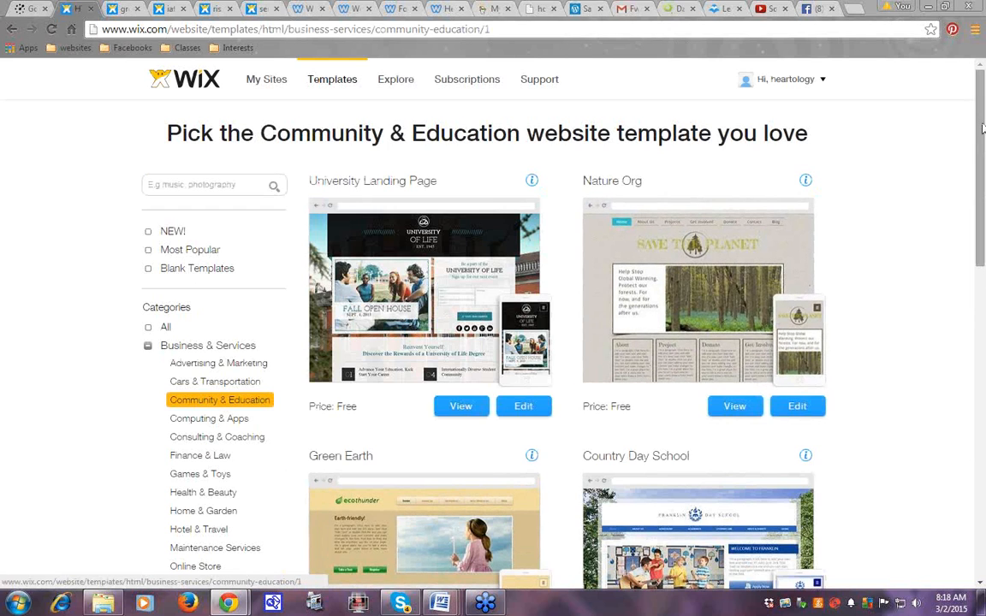
left_click_drag(983, 131, 985, 313)
left_click_drag(983, 212, 984, 147)
left_click(171, 141)
type("enviro")
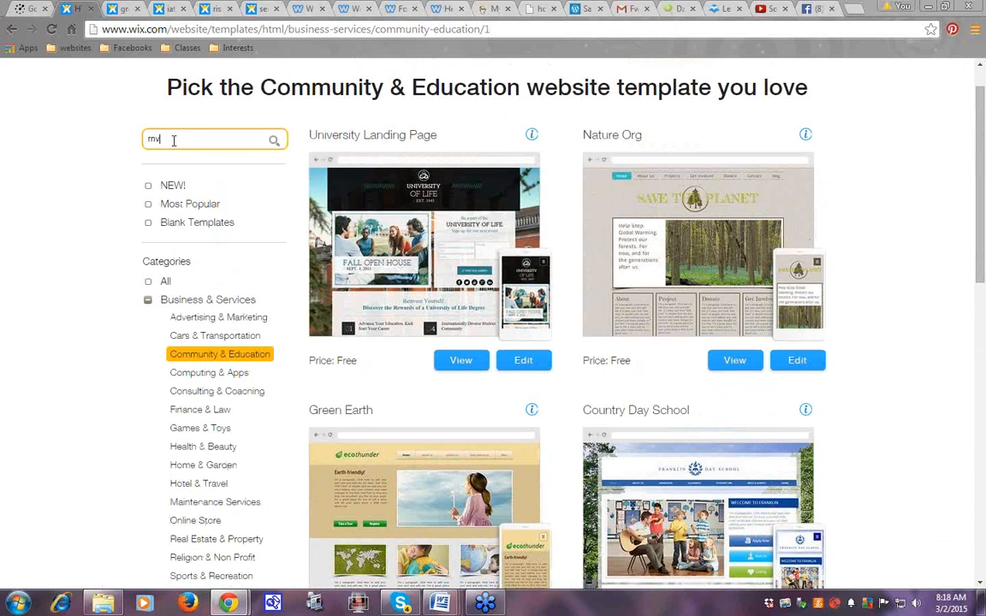
type("ent")
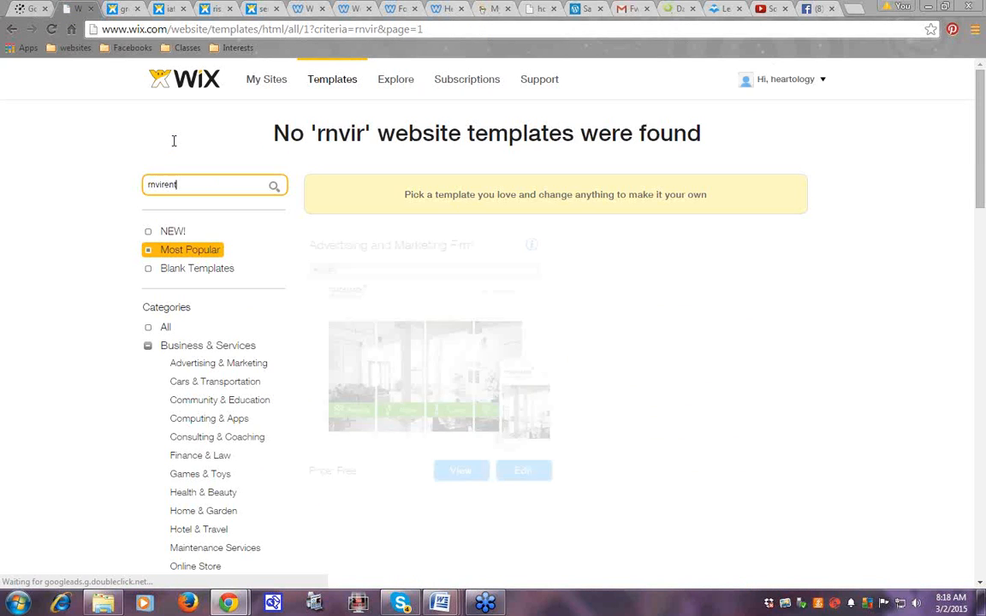
key("BackSpace")
key("BackSpace")
key("BackSpace")
key("BackSpace")
key("BackSpace")
key("BackSpace")
key("BackSpace")
key("BackSpace")
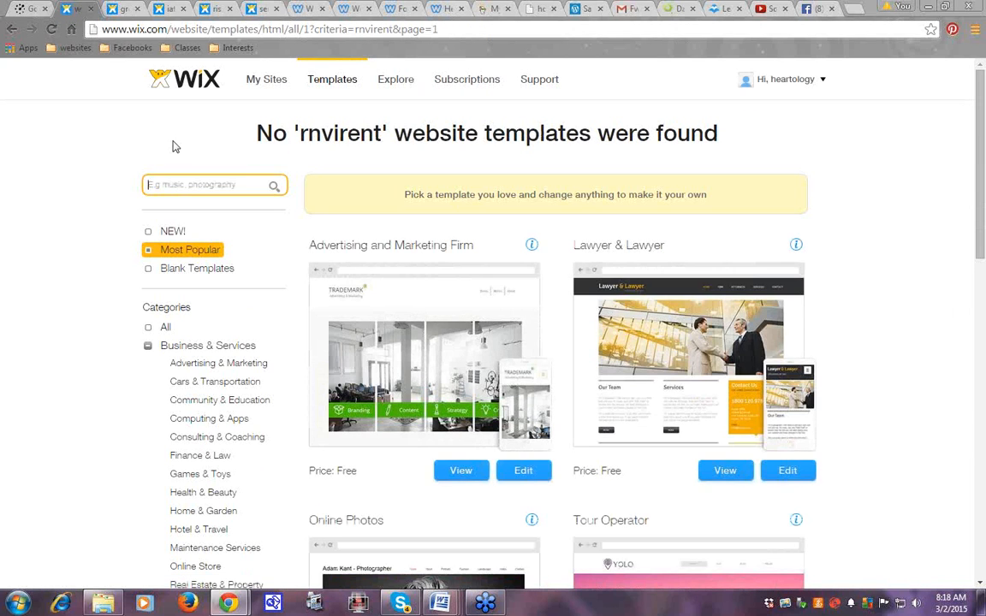
type("enviro")
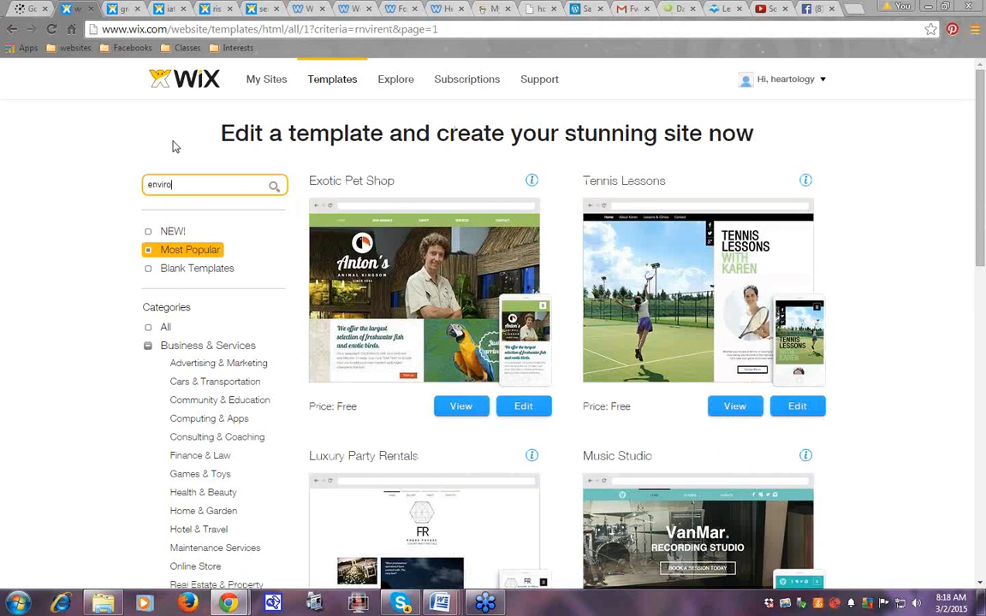
type("nment")
key("Return")
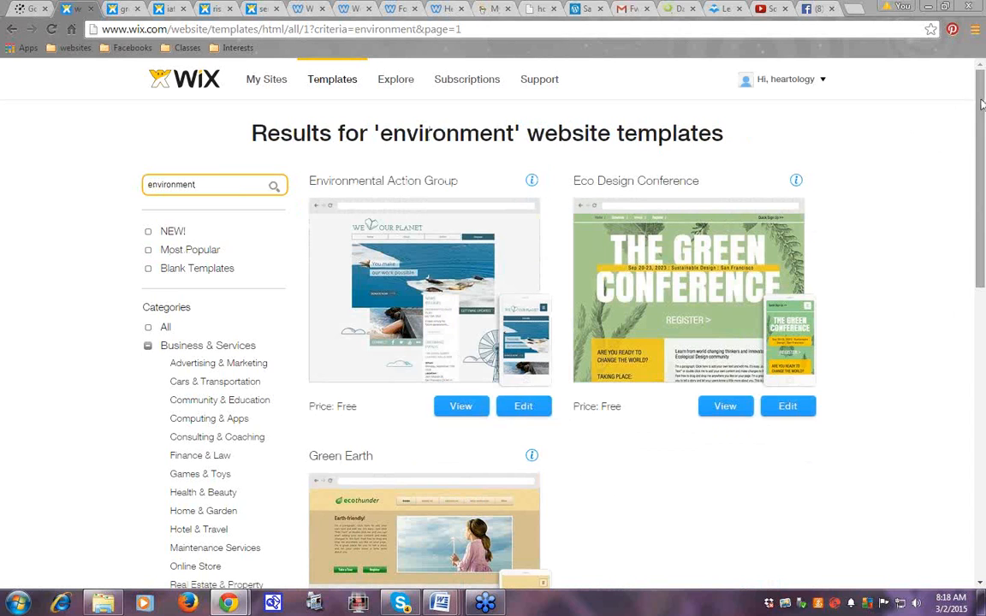
Open the Green Earth template's preview from the environment search results
left_click_drag(979, 106, 978, 151)
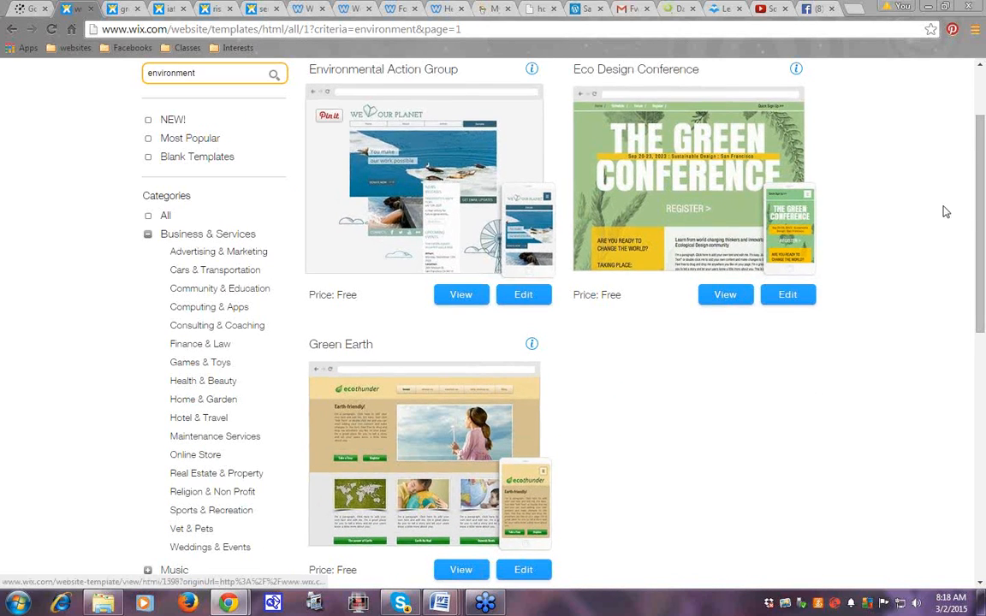
mouse_move(981, 200)
left_mouse_down()
mouse_move(981, 128)
mouse_move(982, 218)
mouse_move(984, 179)
left_mouse_up()
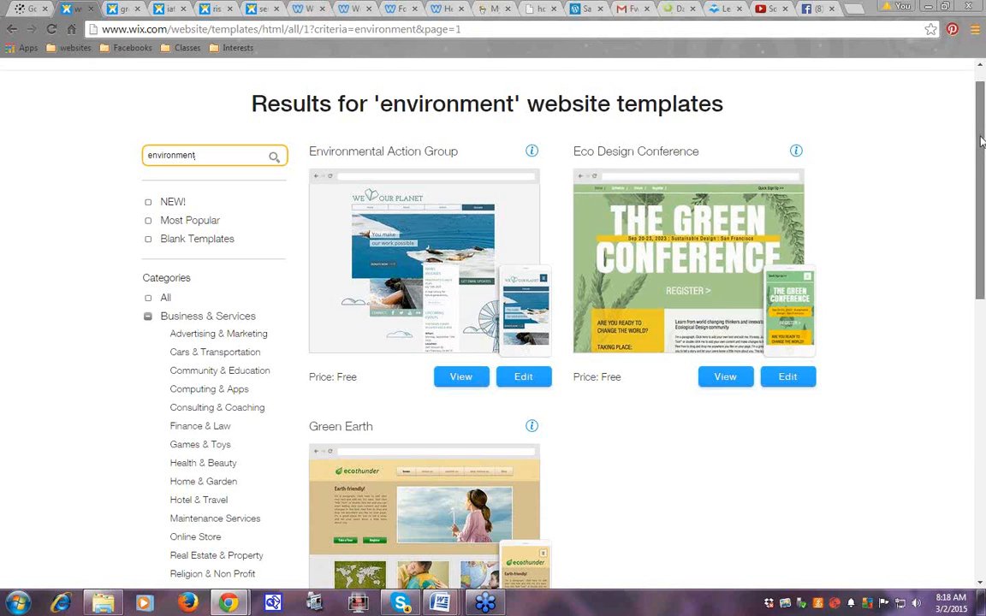
left_click_drag(982, 141, 983, 111)
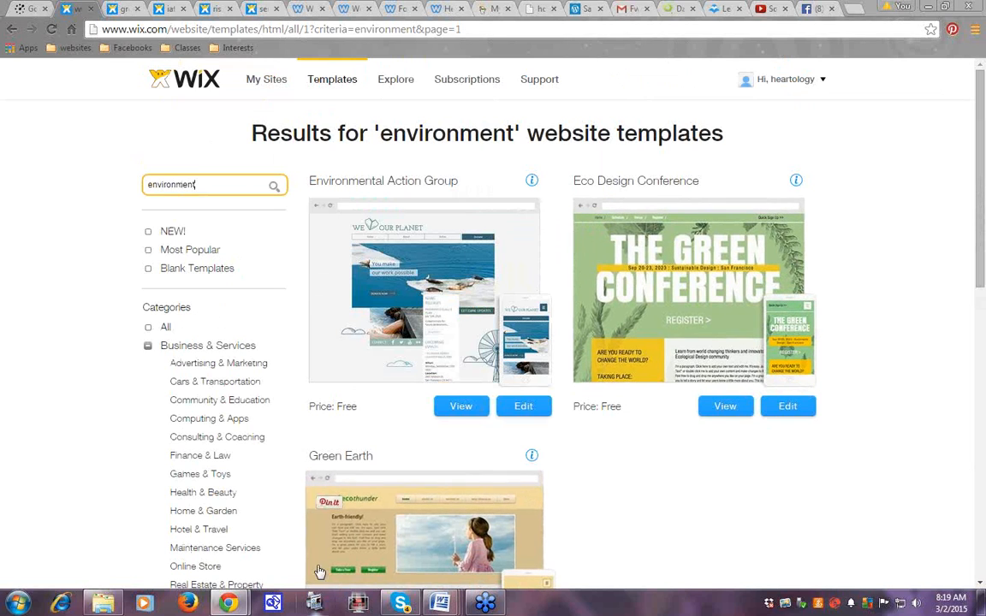
left_click(360, 531)
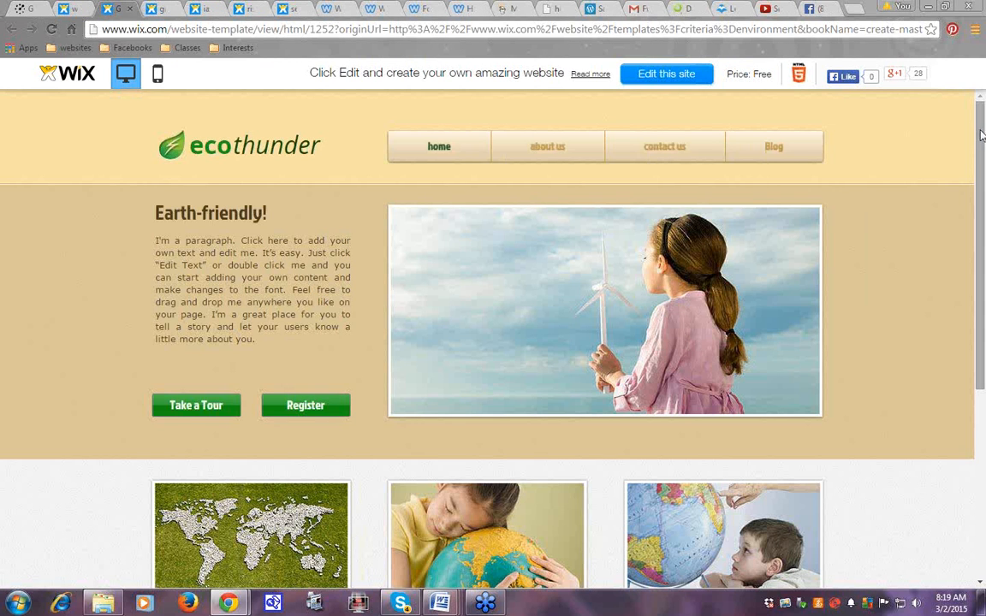
Scroll through the Green Earth homepage preview, then switch back to the 'environment' results tab
left_click_drag(983, 163, 985, 318)
scroll(925, 481, "up", 4)
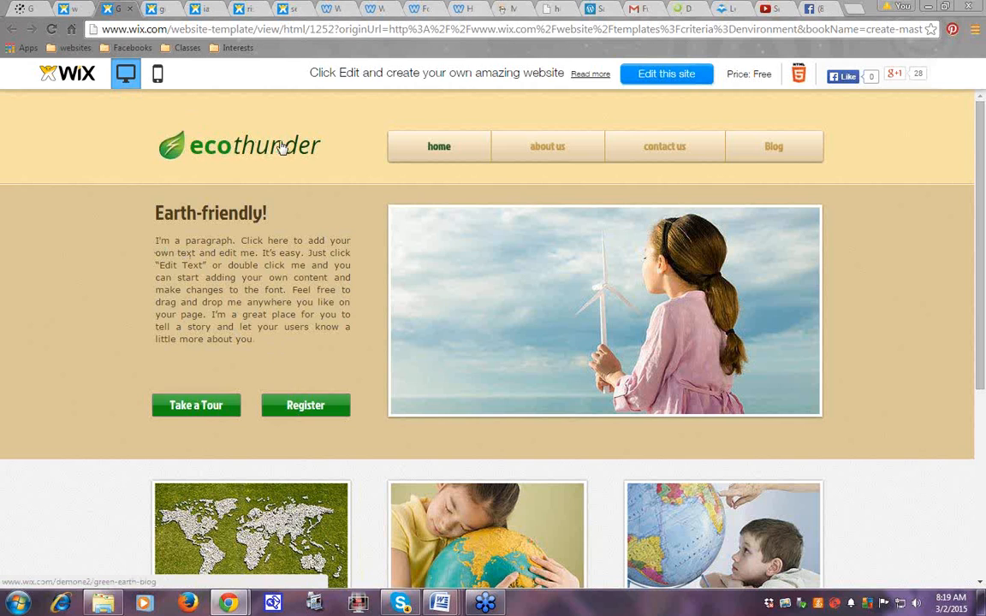
mouse_move(529, 147)
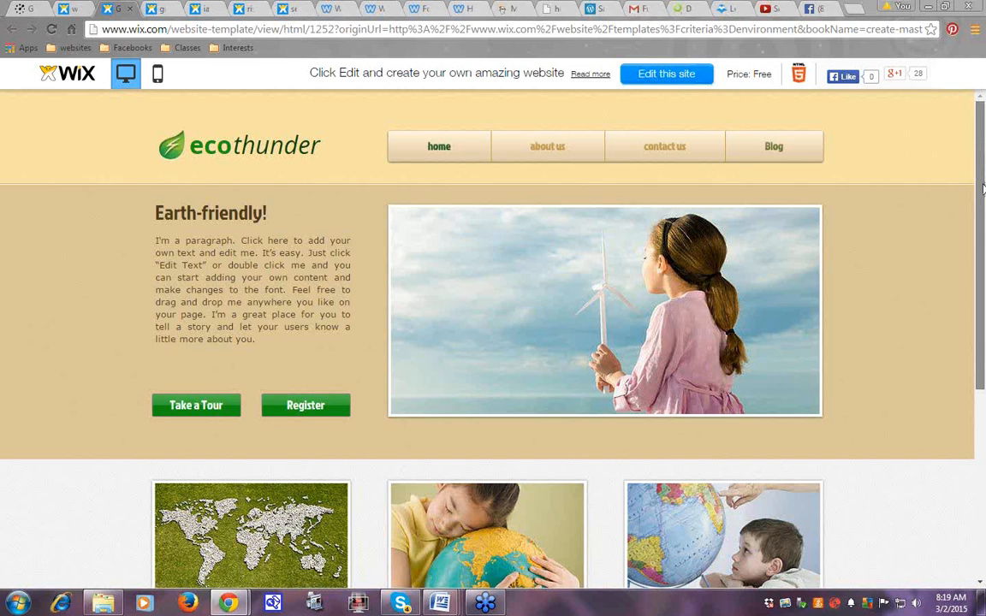
scroll(983, 188, "down", 4)
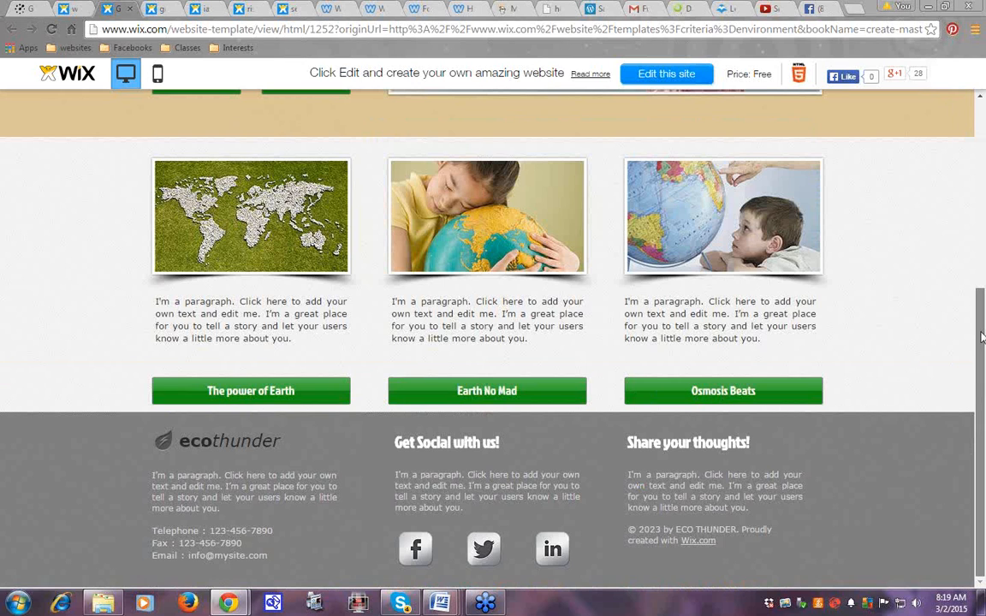
scroll(983, 337, "up", 4)
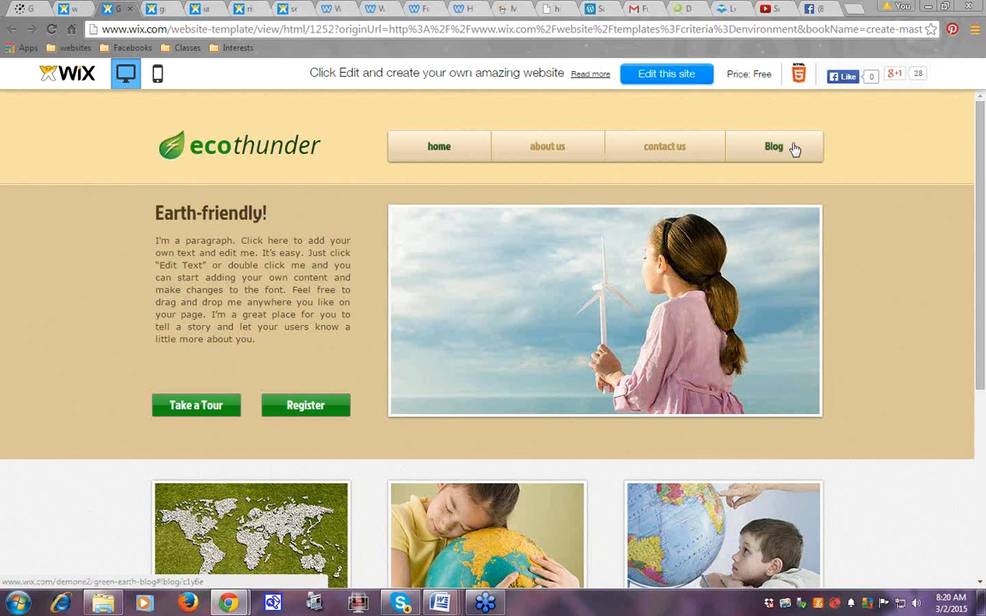
left_click_drag(983, 176, 982, 267)
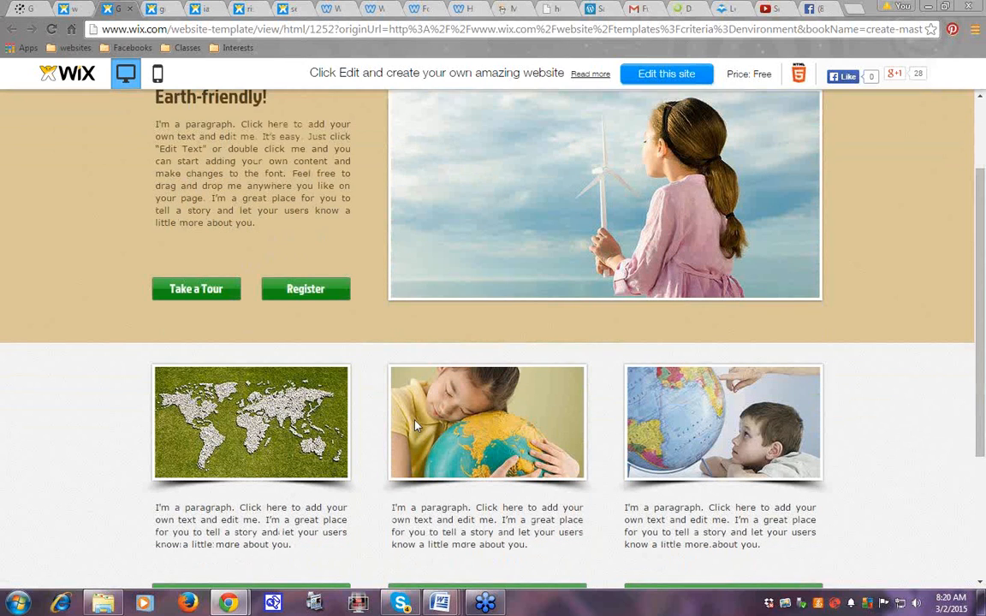
left_click_drag(983, 248, 89, 116)
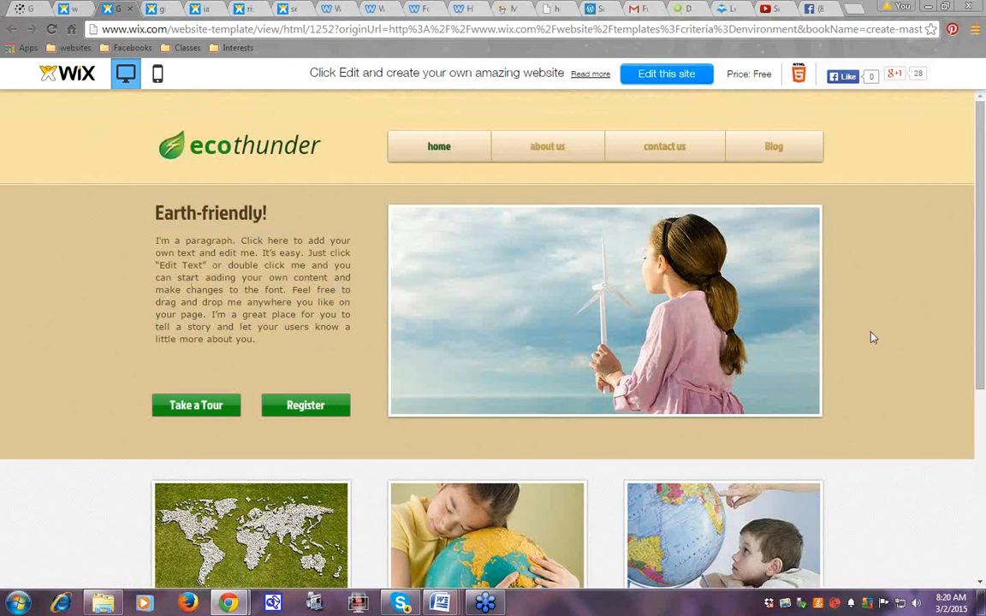
left_click(73, 12)
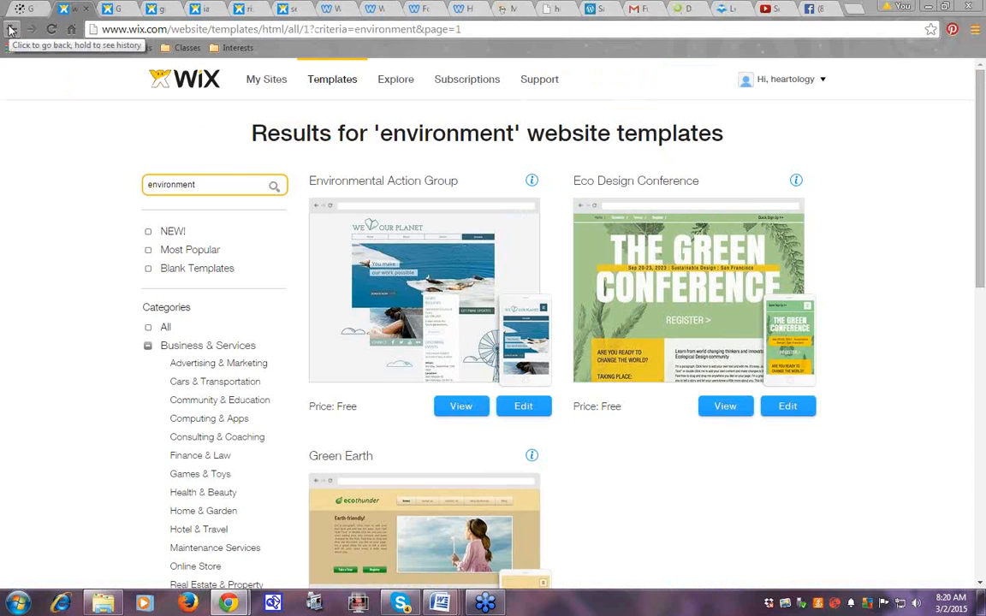
Go back a page, then load the Explore showcase of user-made example sites
left_click(10, 30)
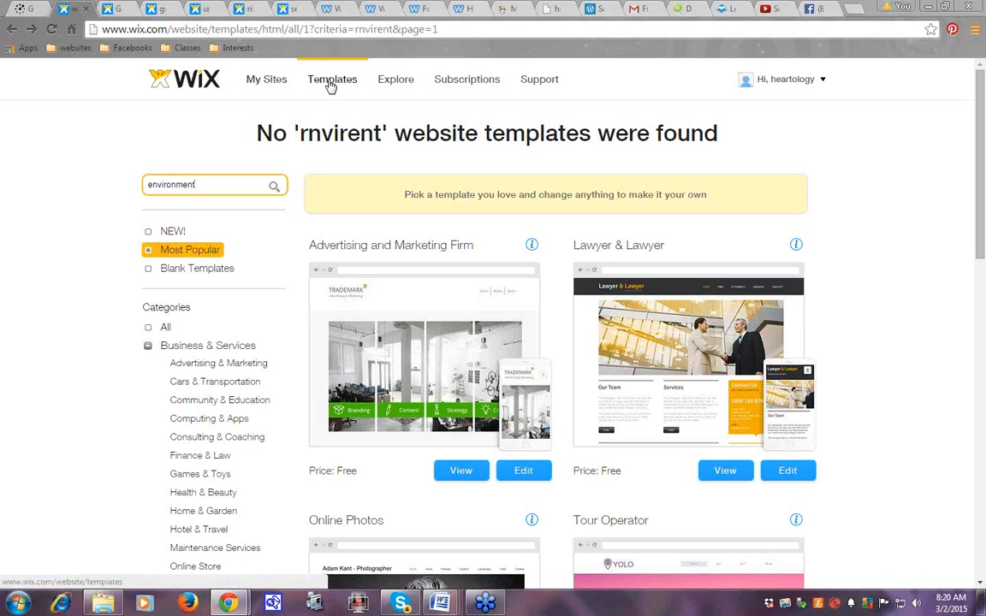
mouse_move(389, 84)
mouse_move(456, 84)
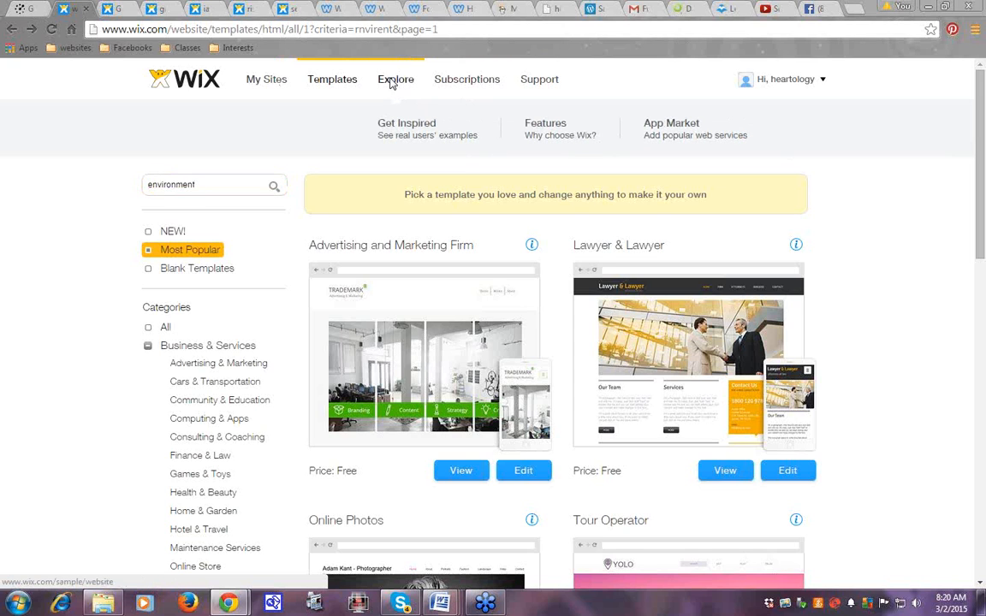
left_click(393, 84)
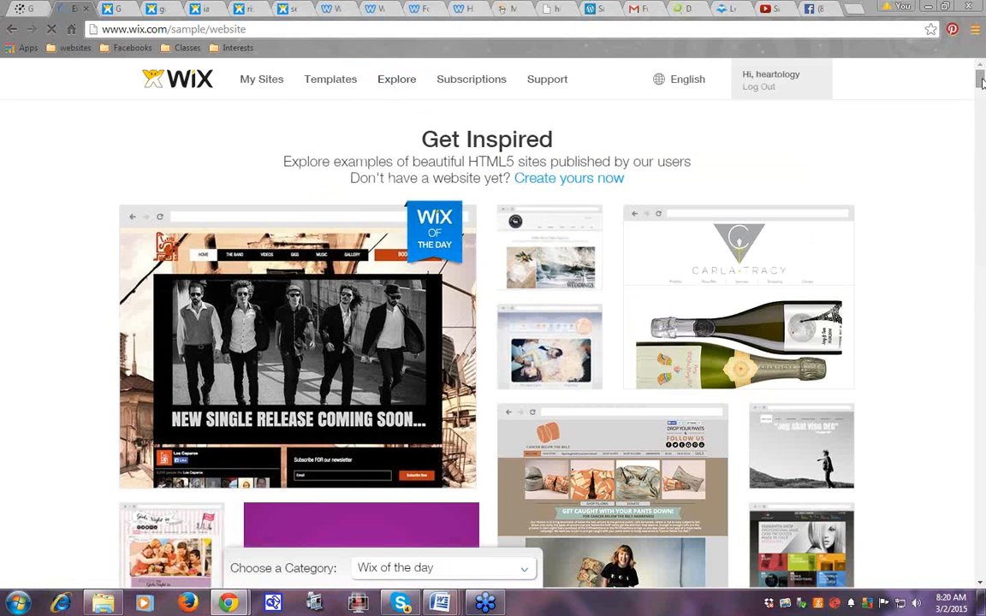
Scroll down the Get Inspired showcase past Doughnuttery, Naven Baby and Nora Minno tiles
scroll(982, 86, "down", 1)
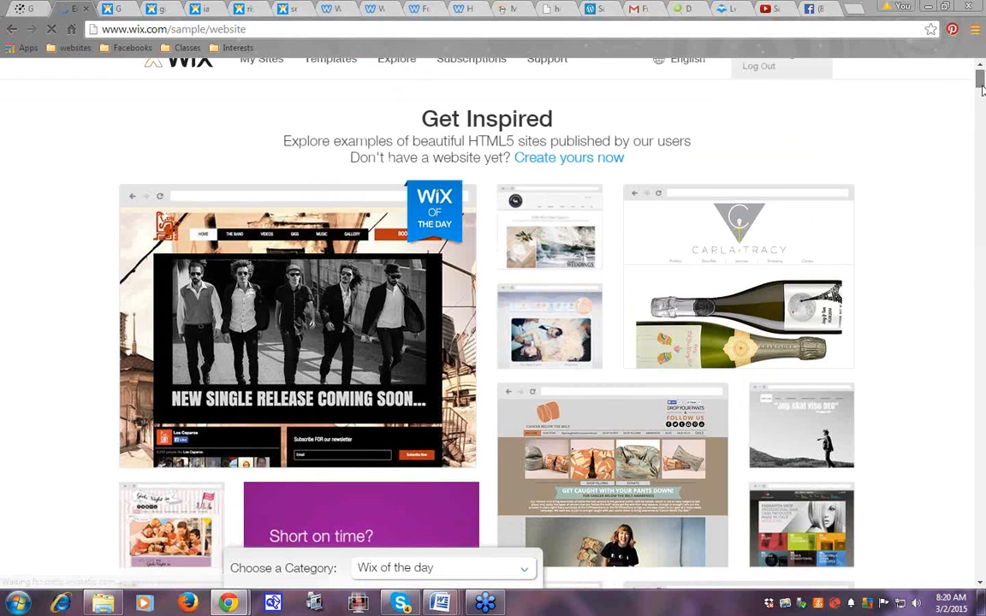
left_click_drag(982, 87, 982, 101)
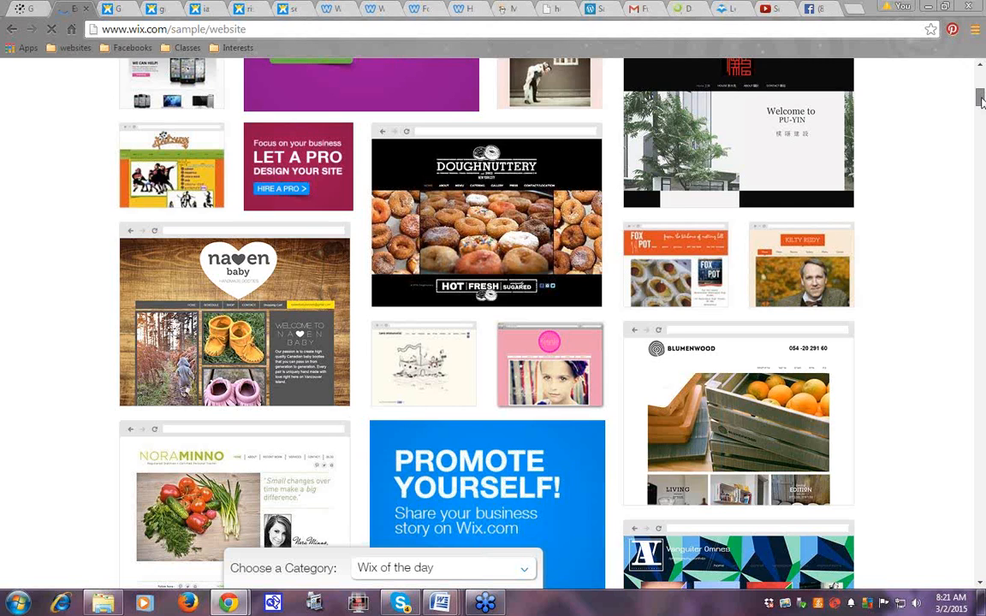
scroll(982, 101, "down", 3)
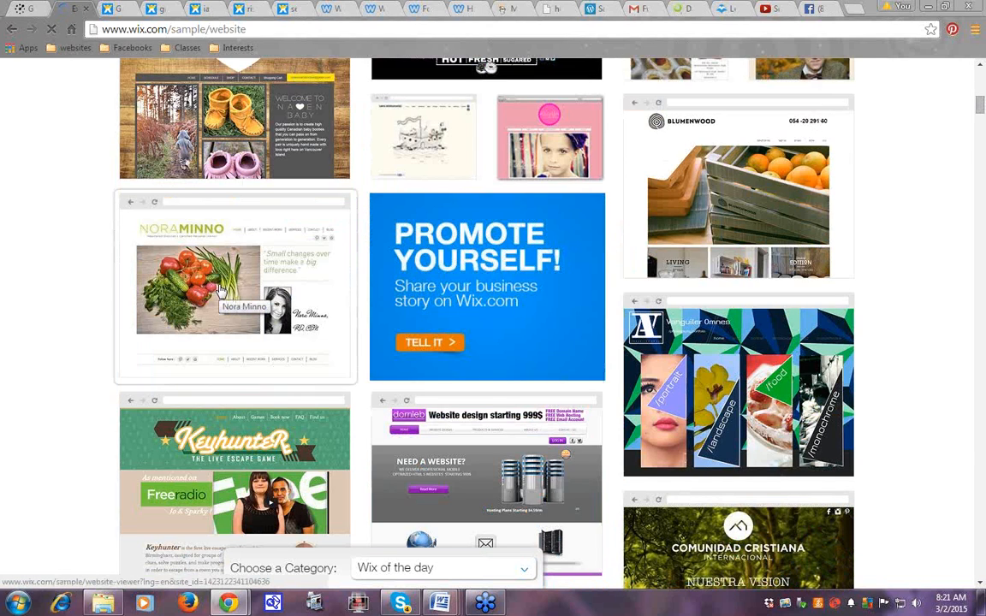
View the Nora Minno dietitian example site, dismiss its template popup, and close its tab
left_click(219, 292)
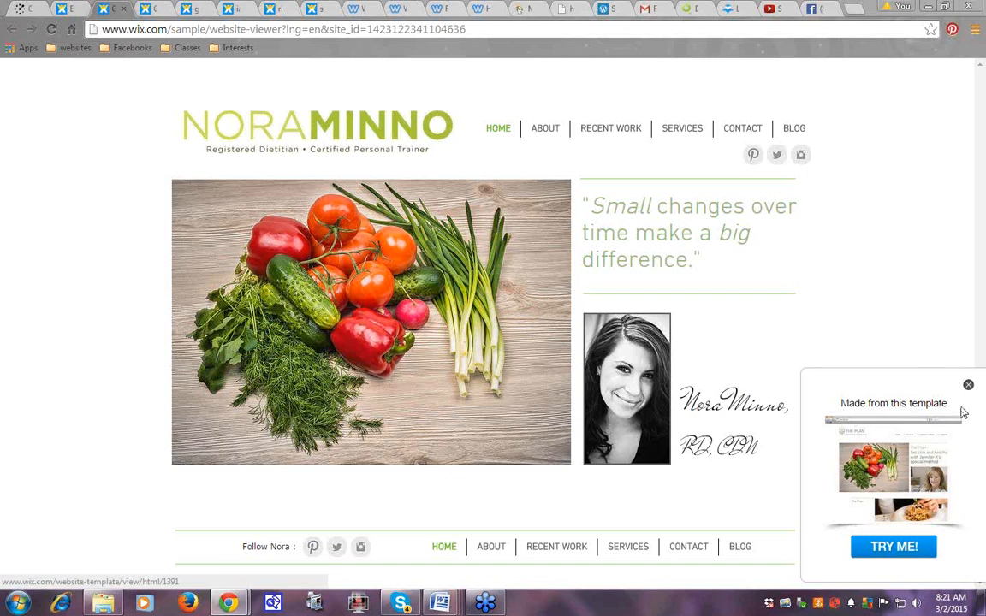
mouse_move(874, 471)
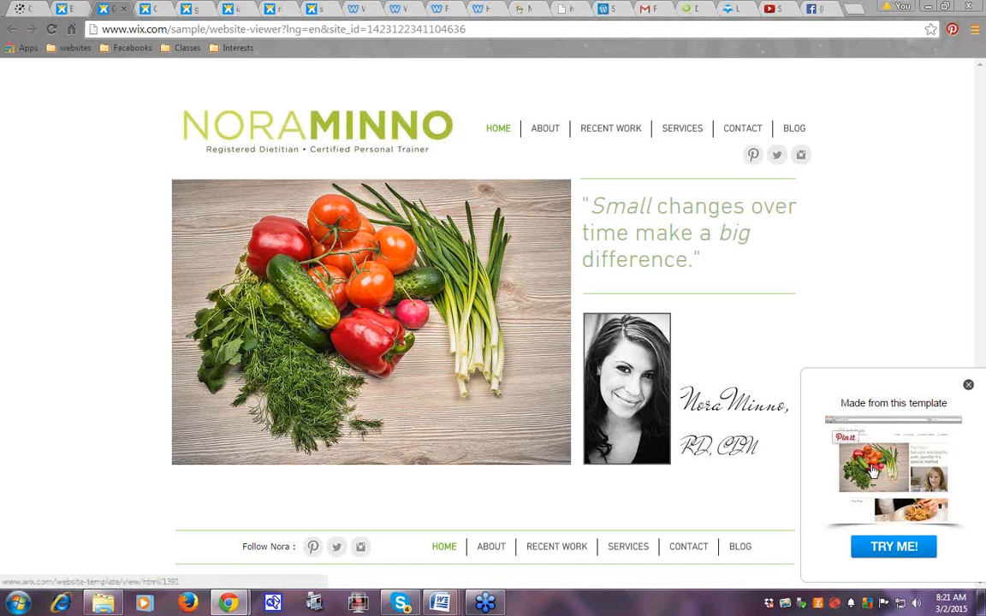
left_click(970, 386)
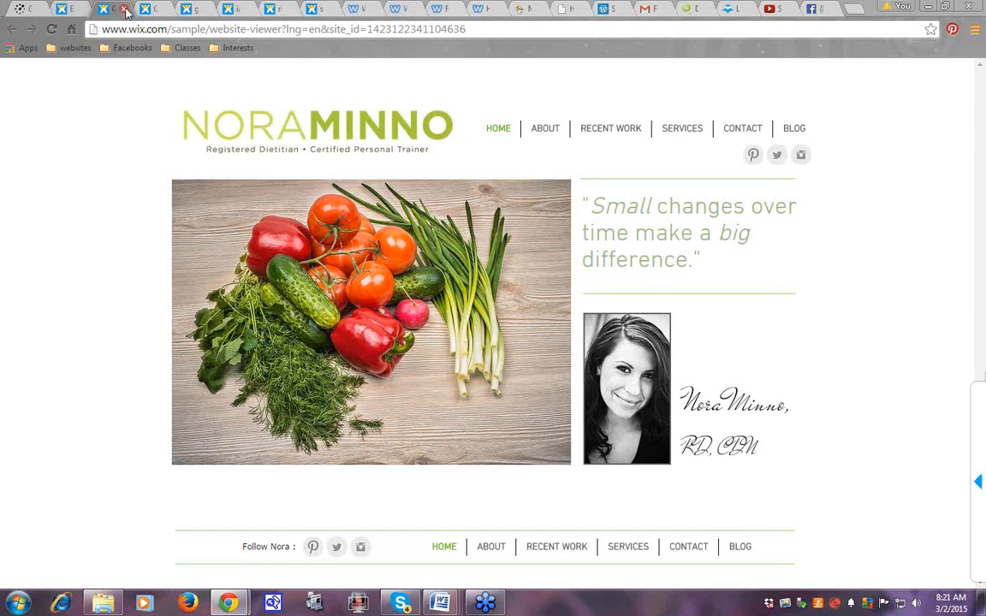
left_click(124, 10)
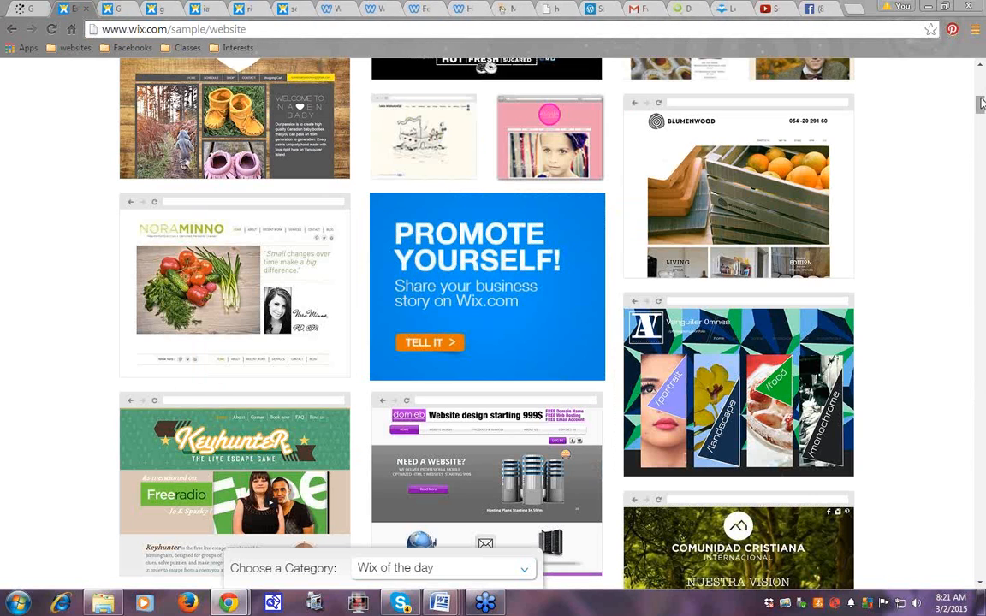
Scroll the showcase back up to the Get Inspired heading and 'Wix of the day'
scroll(982, 94, "up", 1)
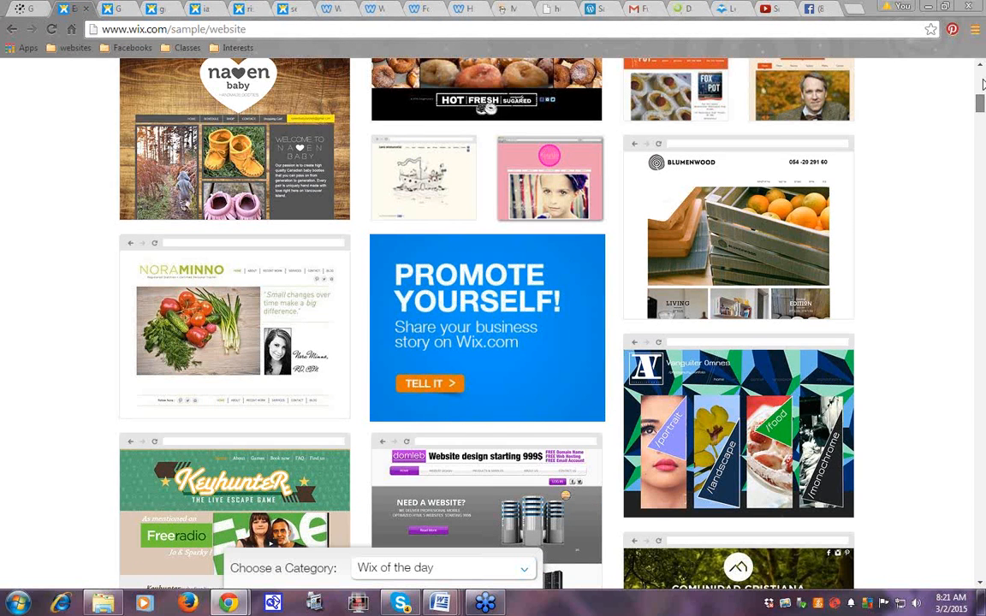
scroll(982, 83, "up", 5)
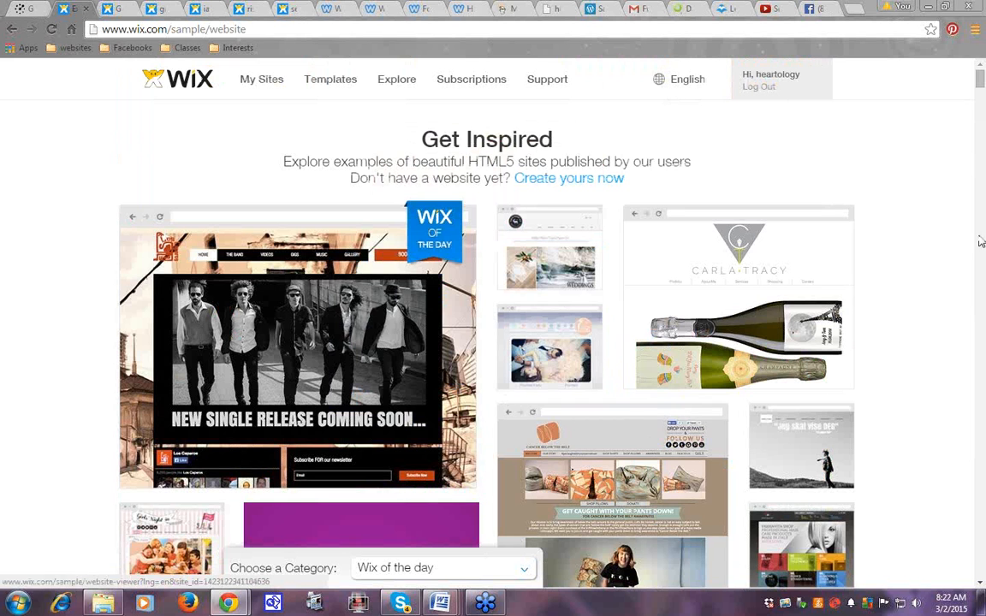
In Templates, view the Music category, then browse the Online Store templates
left_click(328, 84)
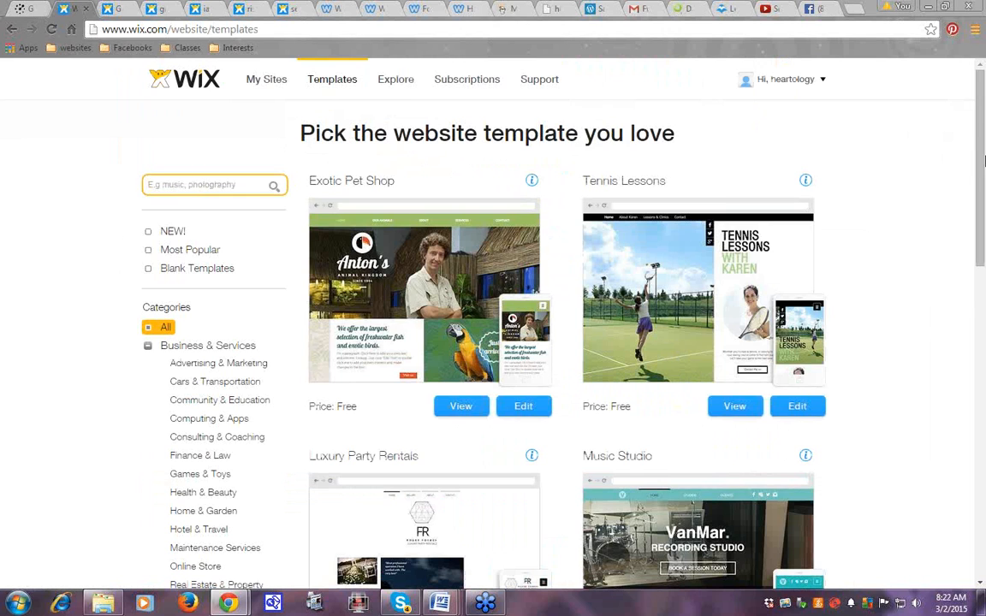
left_click_drag(982, 120, 985, 235)
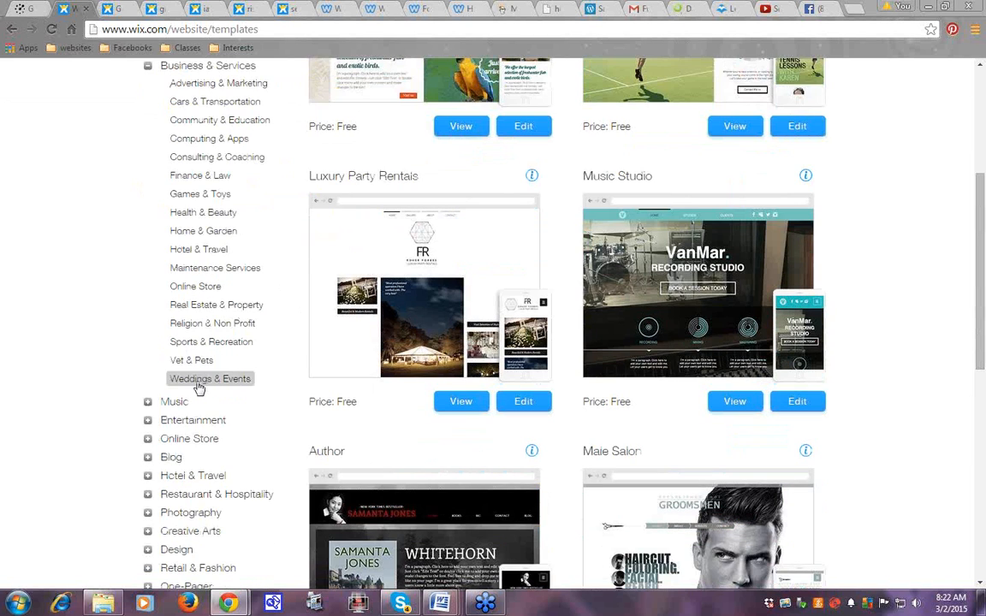
left_click(173, 402)
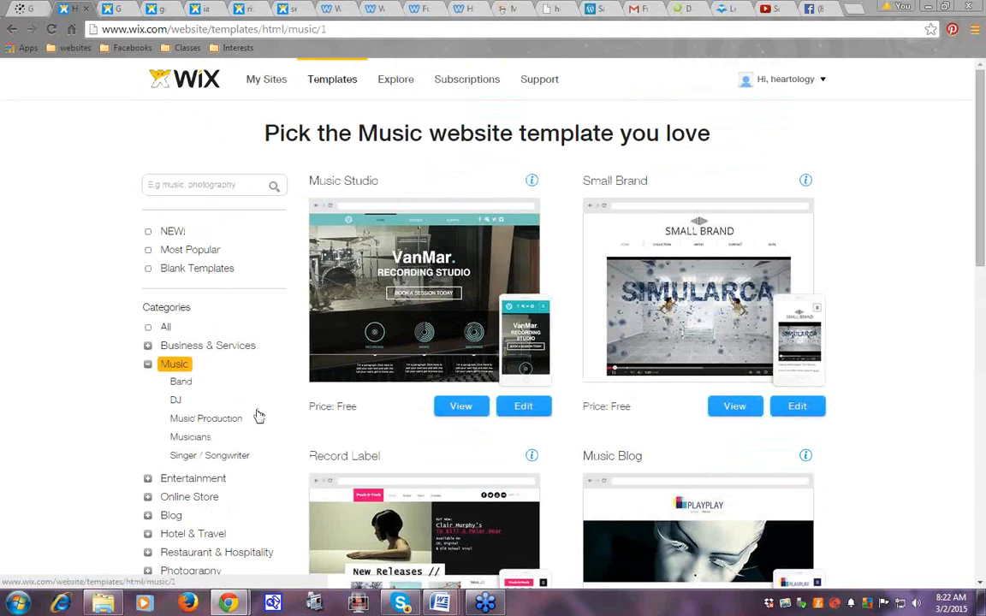
left_click(194, 502)
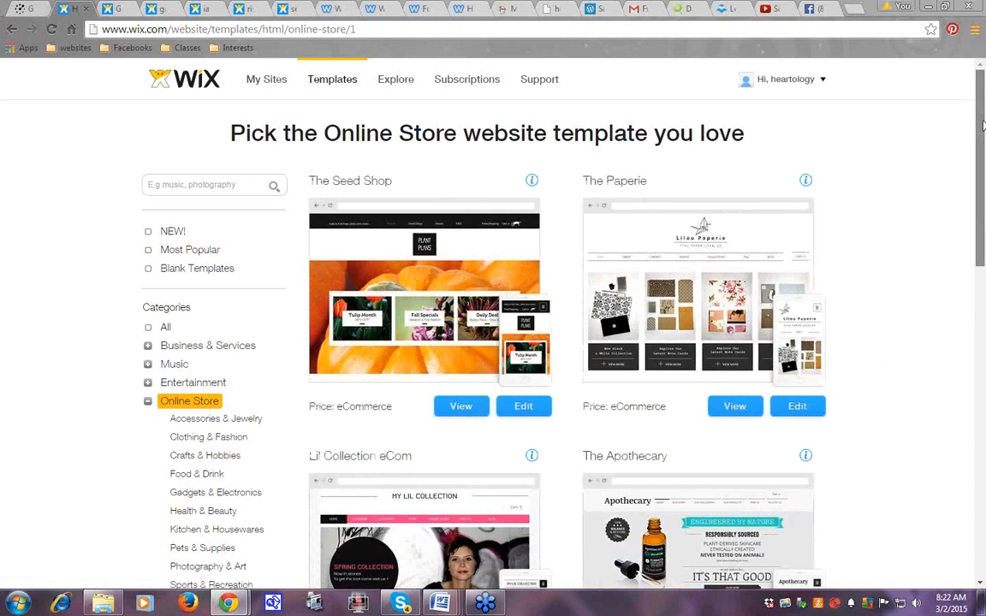
left_click_drag(983, 124, 983, 207)
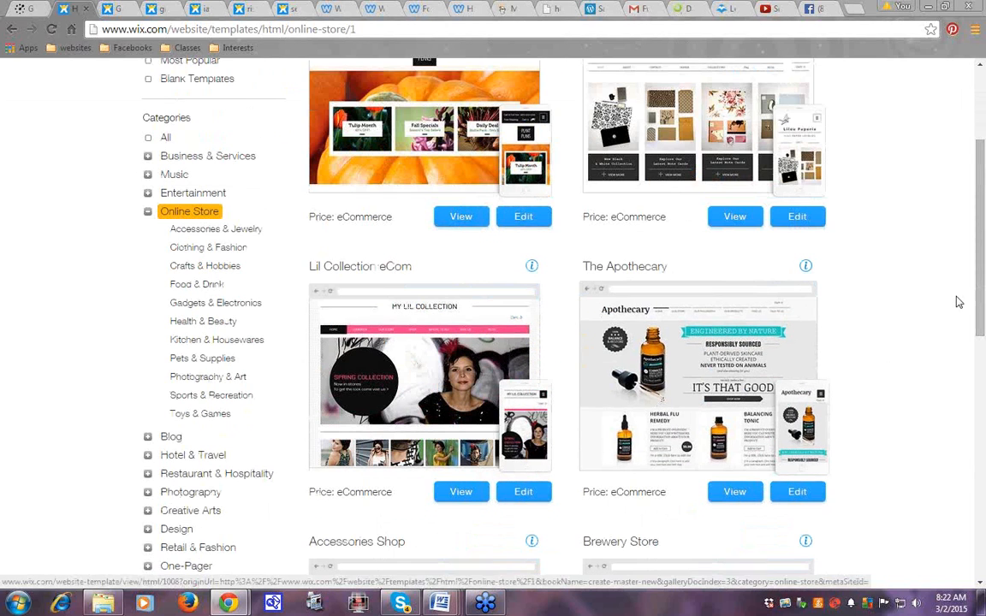
left_click_drag(982, 187, 983, 127)
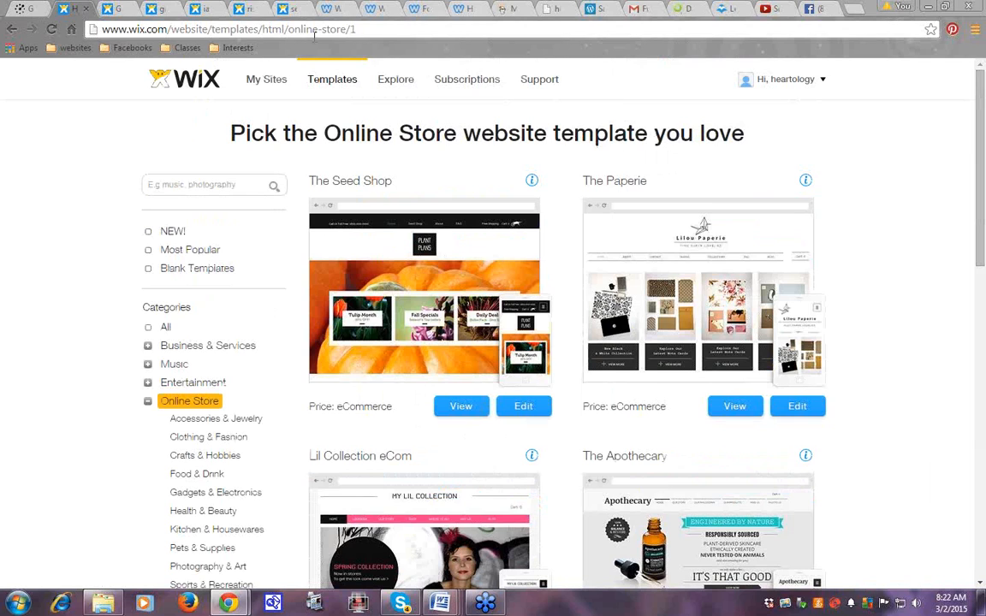
Go to My Sites and open Manage Site for the green site
left_click(276, 86)
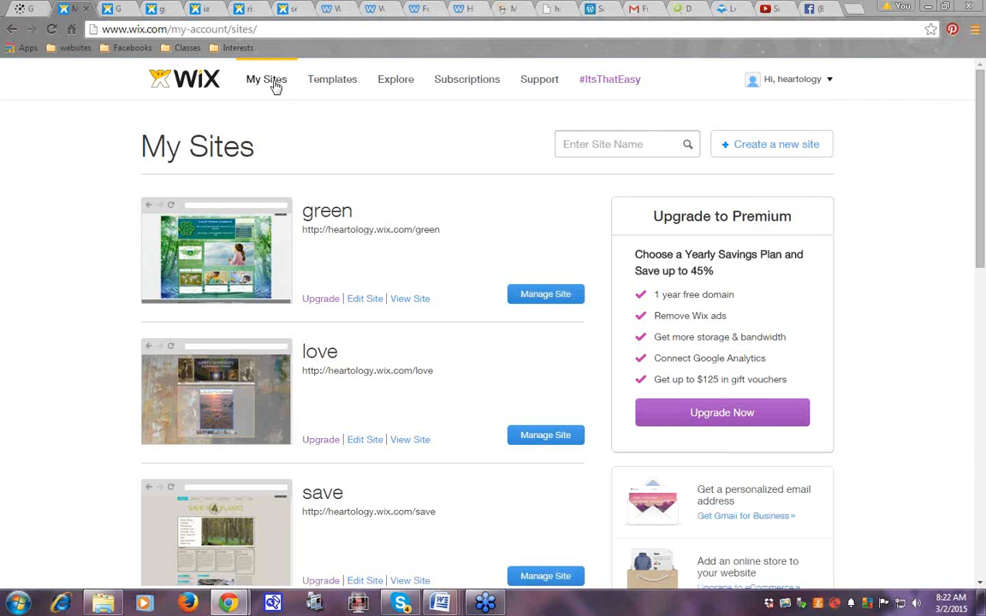
mouse_move(830, 83)
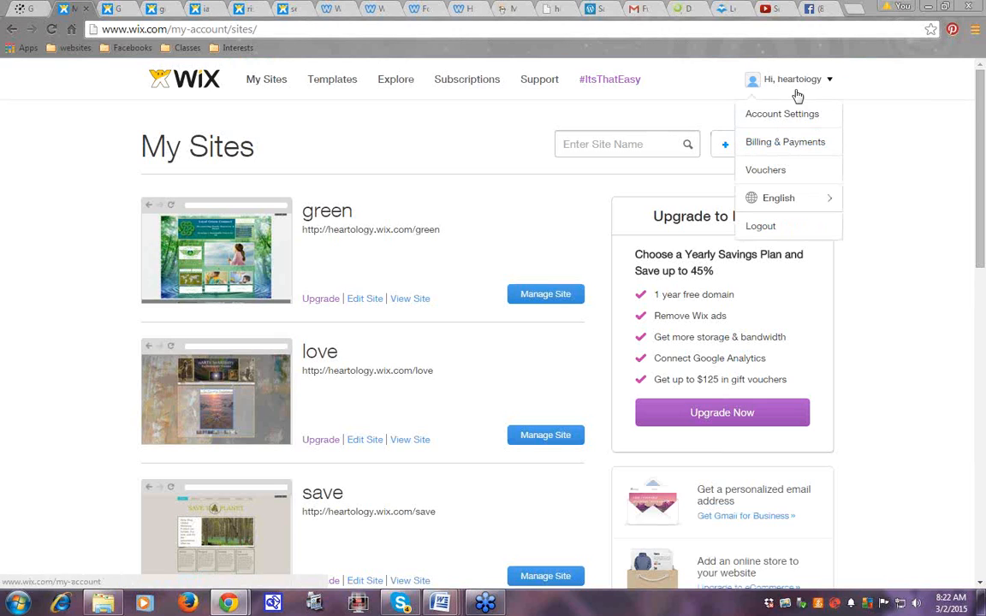
mouse_move(782, 203)
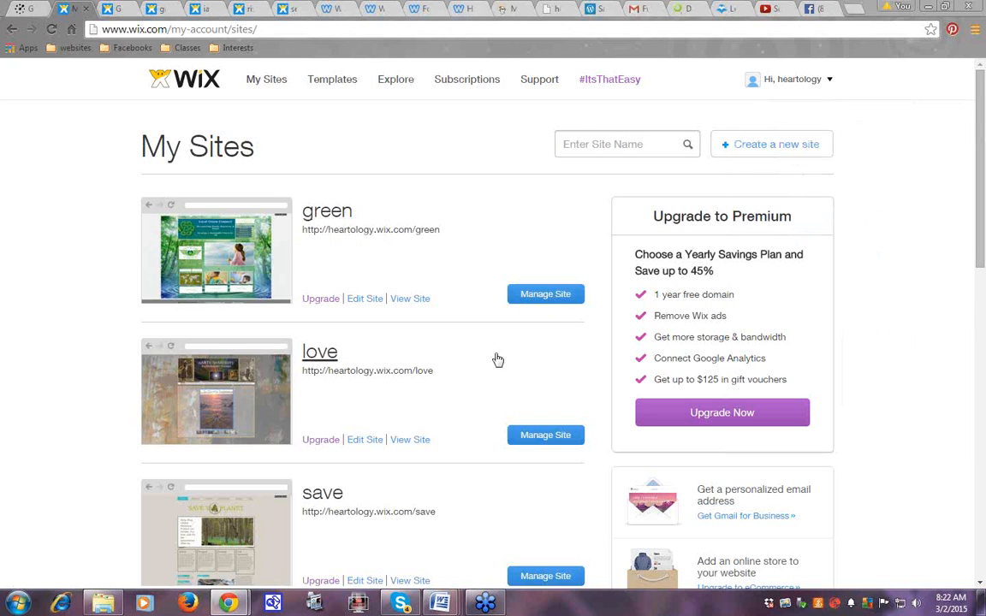
left_click(536, 297)
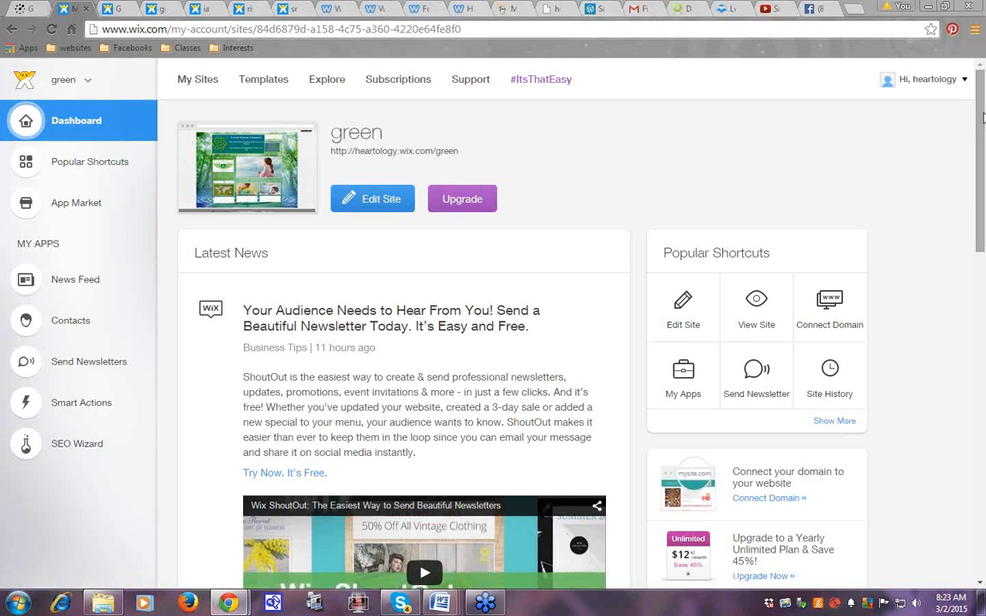
Scroll the green site's dashboard and use Show More under Popular Shortcuts
left_click_drag(982, 117, 982, 131)
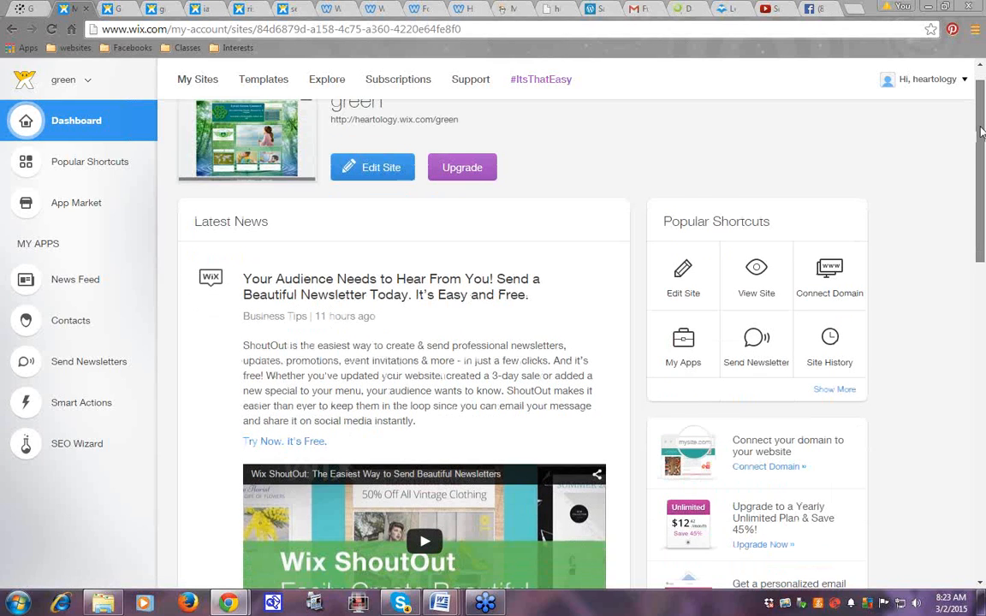
scroll(982, 131, "down", 1)
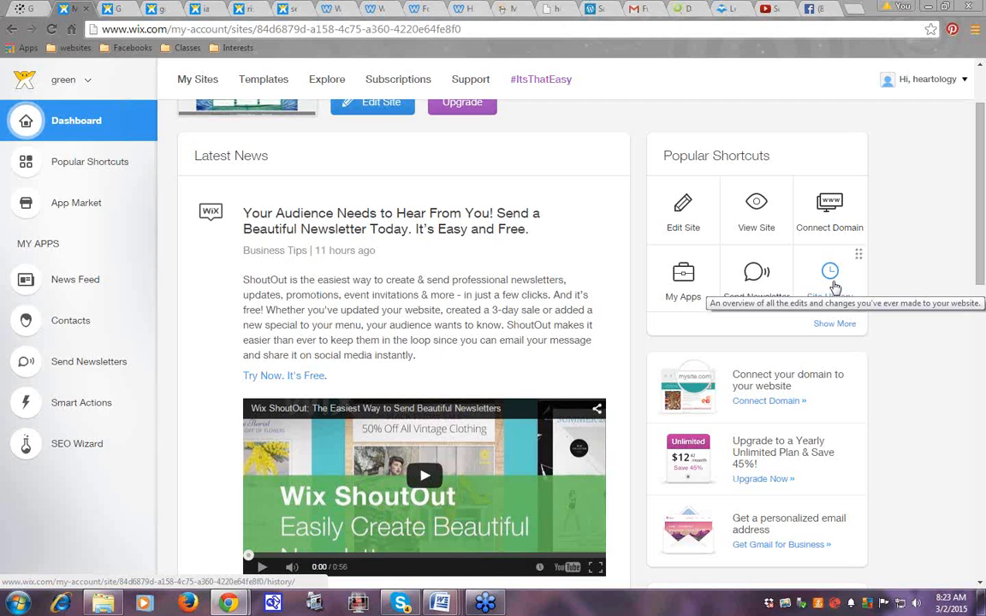
left_click(832, 326)
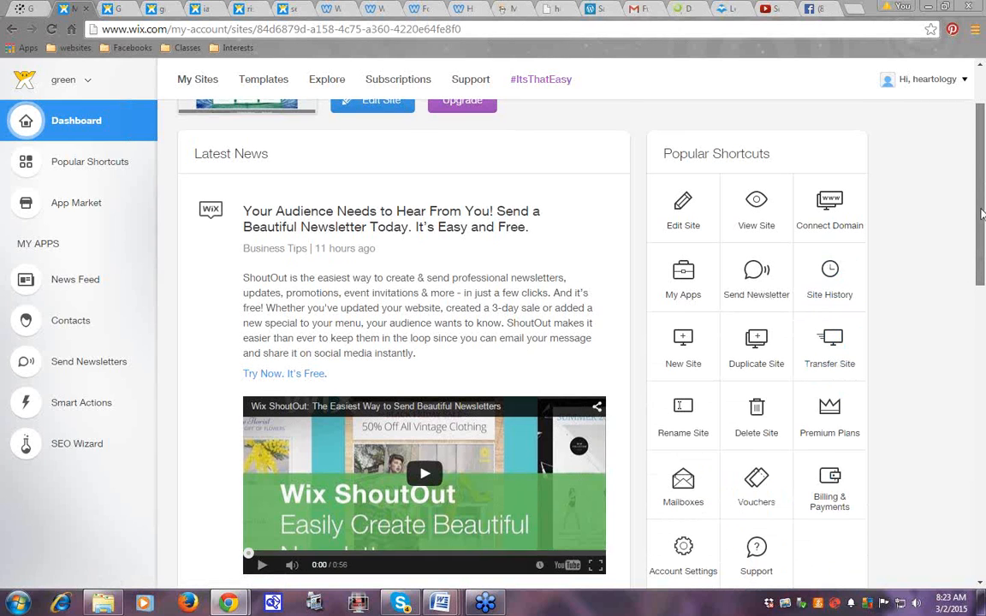
scroll(982, 204, "down", 2)
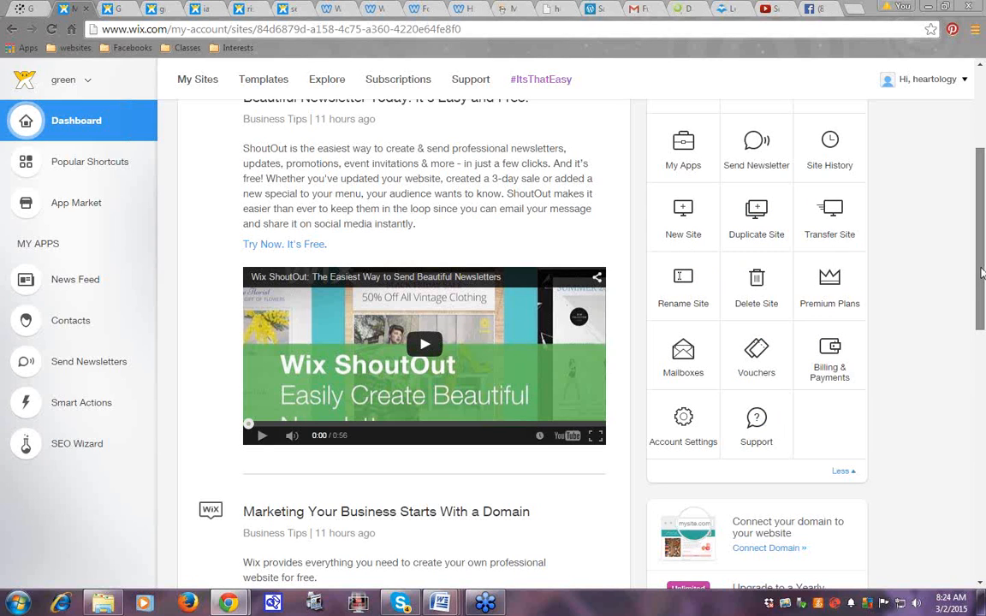
scroll(982, 272, "up", 3)
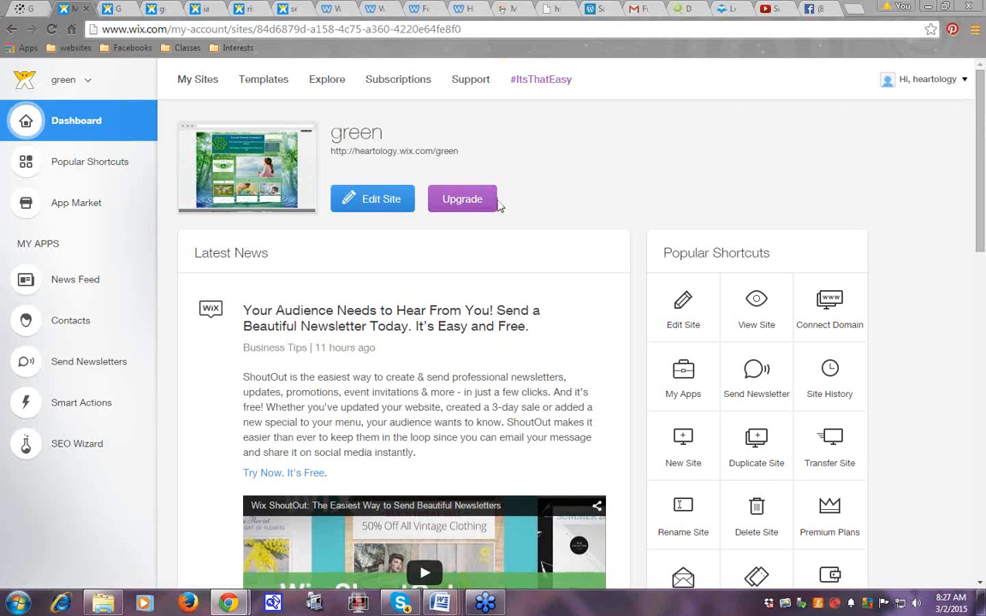
Launch the Local Green Connect site in the Wix editor from its dashboard with Edit Site
left_click(381, 202)
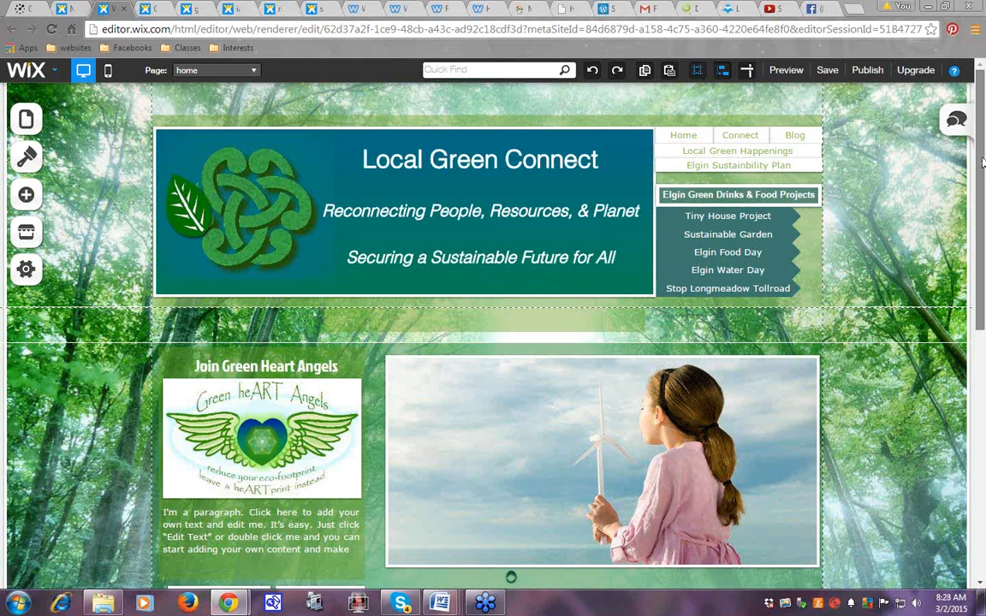
left_click_drag(983, 178, 984, 340)
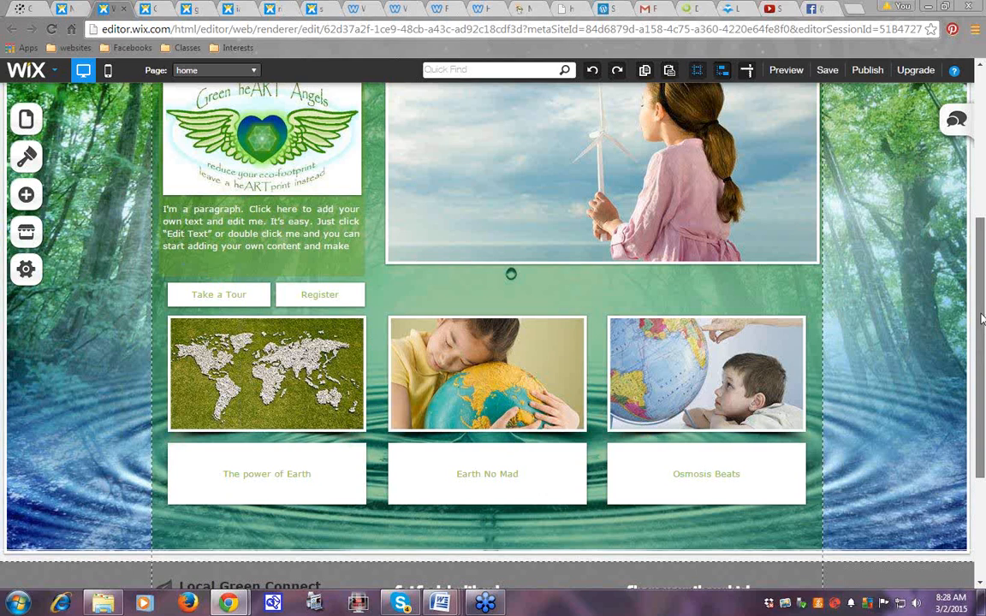
left_click_drag(982, 318, 984, 196)
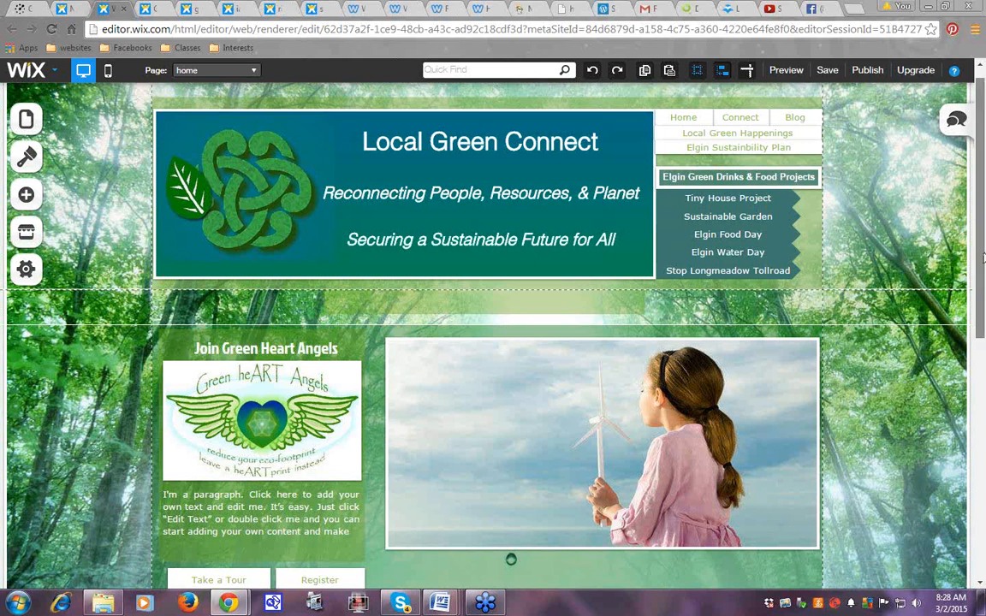
scroll(983, 250, "up", 1)
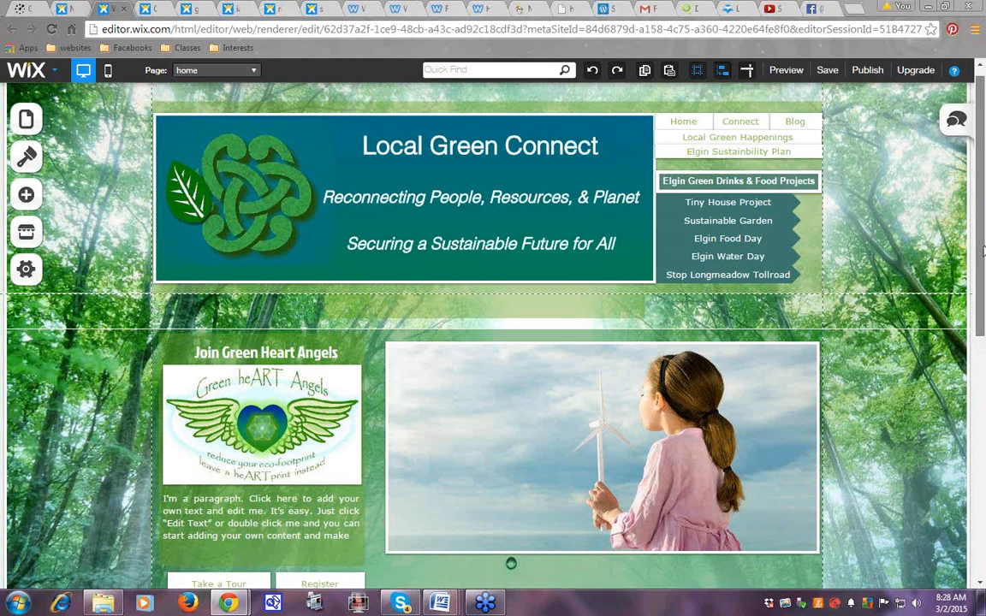
scroll(983, 248, "up", 1)
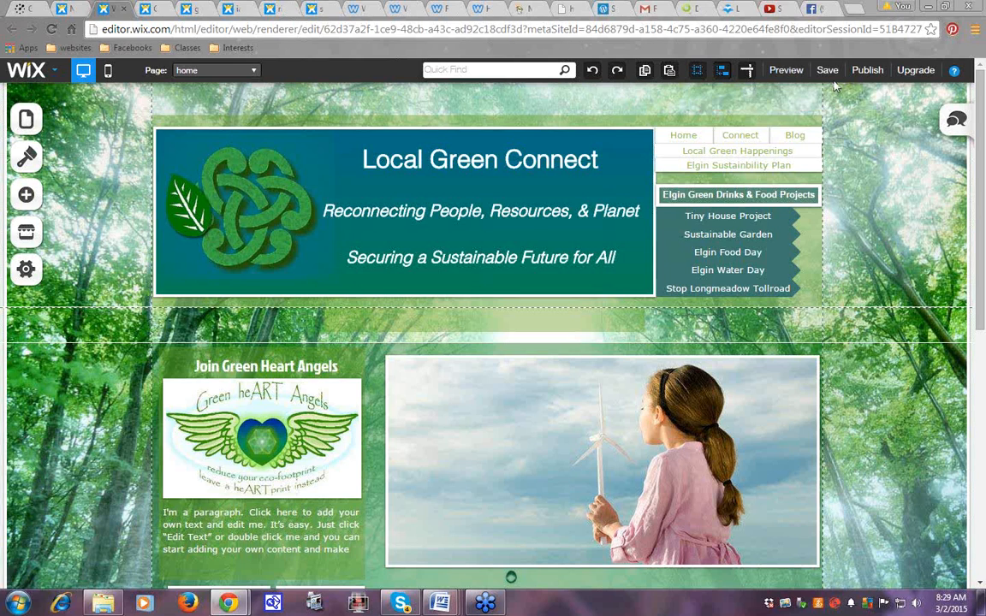
Switch the Local Green Connect editor into Preview Mode and scroll the home page
left_click(784, 73)
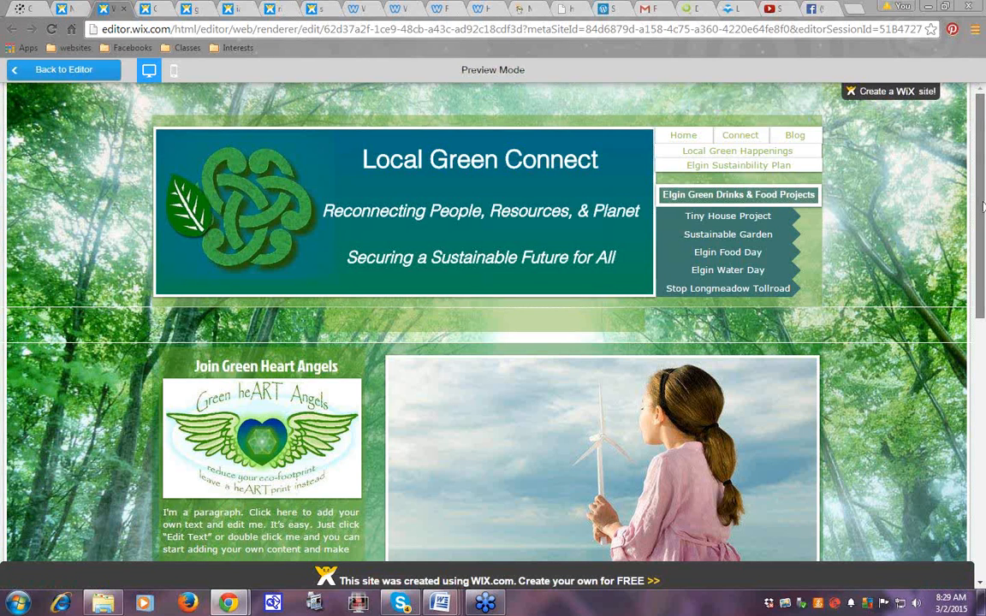
left_click_drag(983, 205, 983, 171)
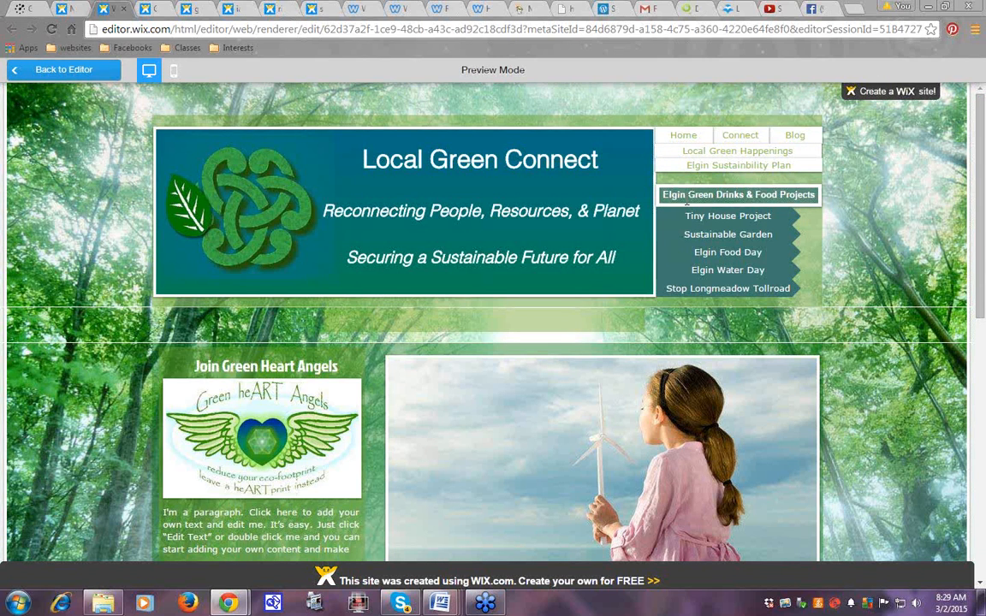
Open elginfoodday.com from the Elgin Food Day menu link and scroll through the page
left_click(705, 254)
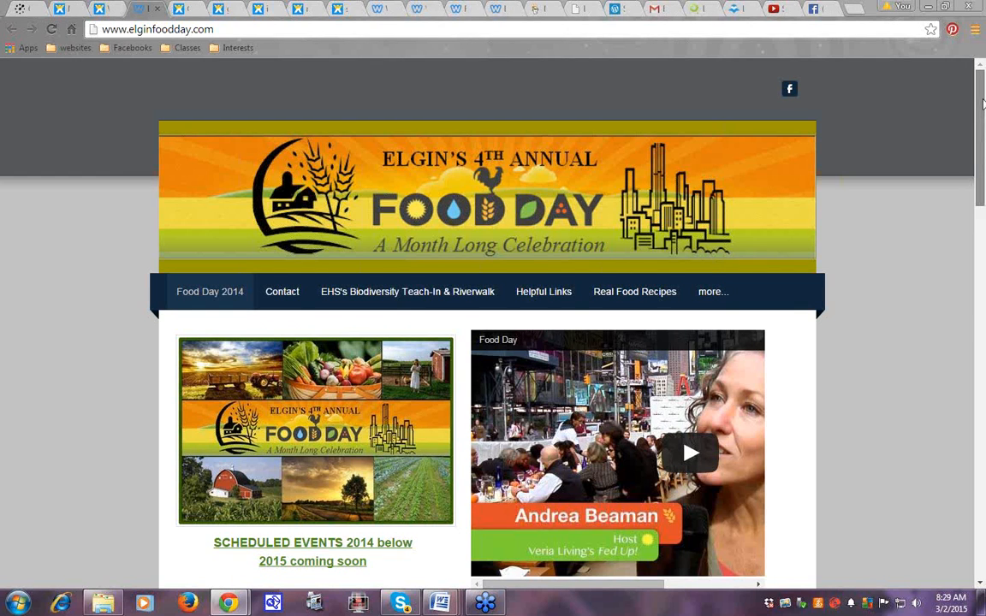
left_click_drag(983, 96, 982, 73)
left_click_drag(983, 112, 985, 479)
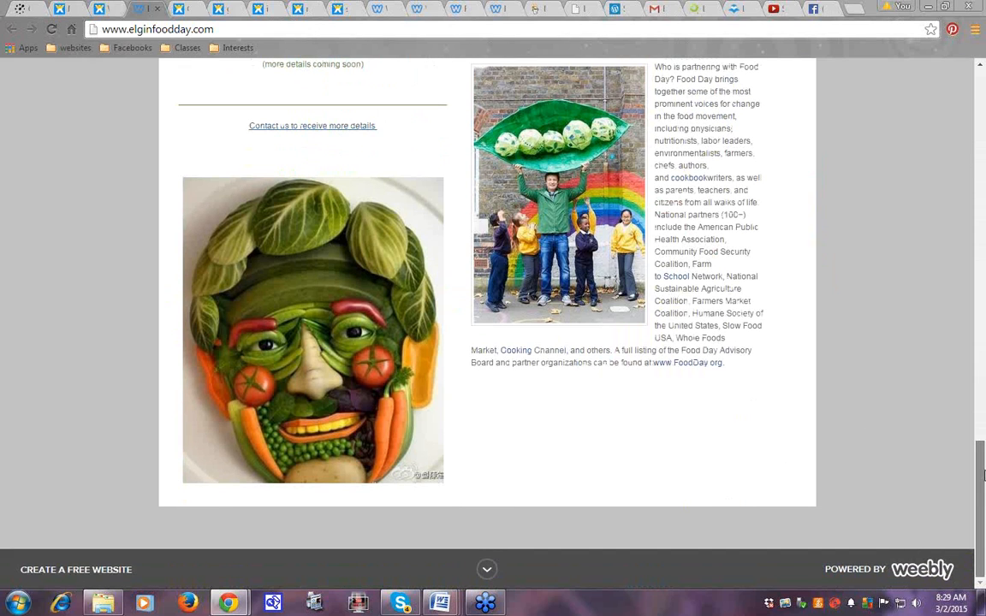
left_click_drag(984, 476, 985, 120)
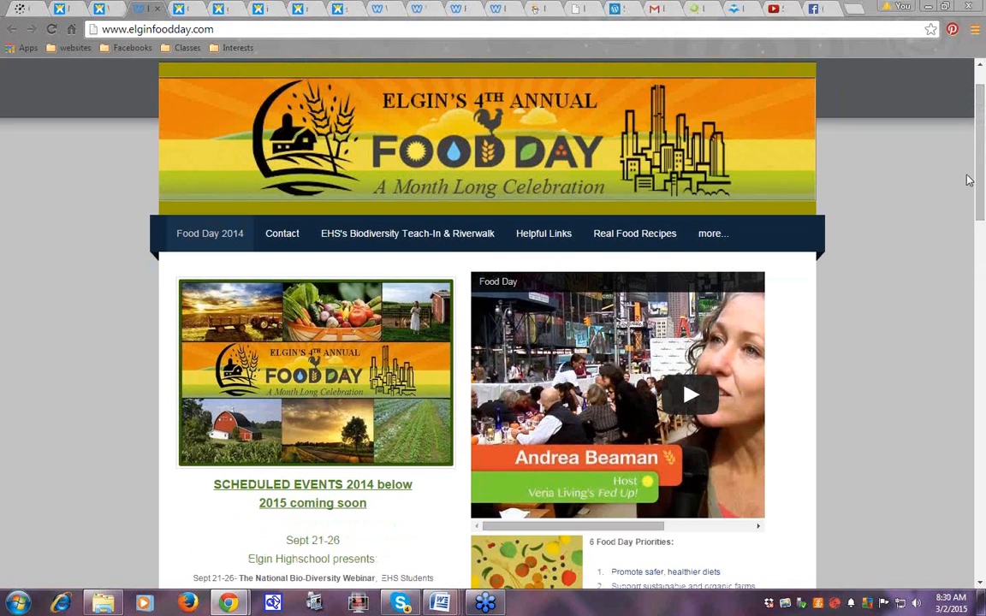
Play and then pause the Food Day video, then scroll to the event schedule
left_click(685, 396)
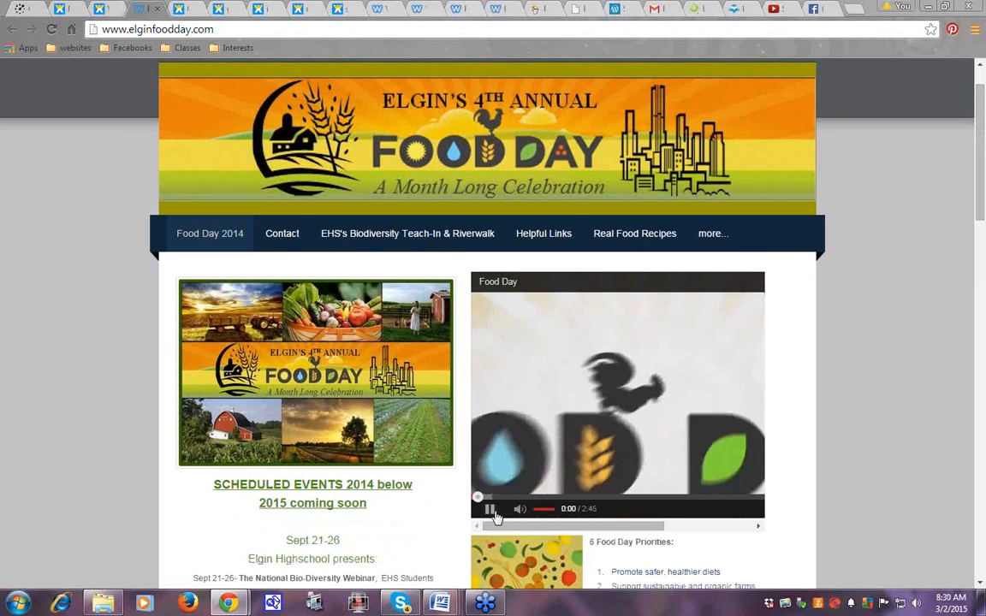
left_click(494, 512)
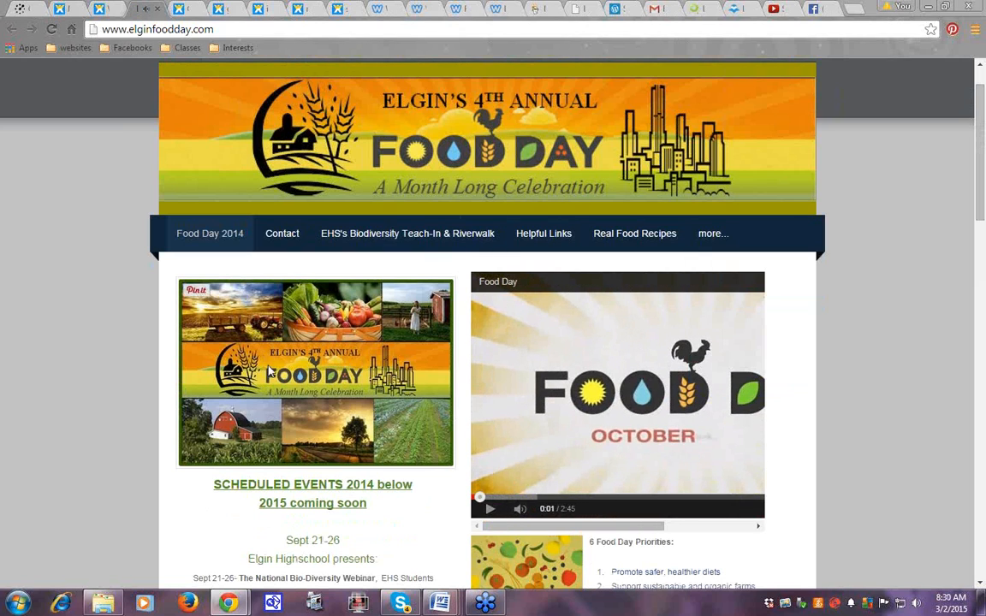
left_click_drag(982, 111, 982, 216)
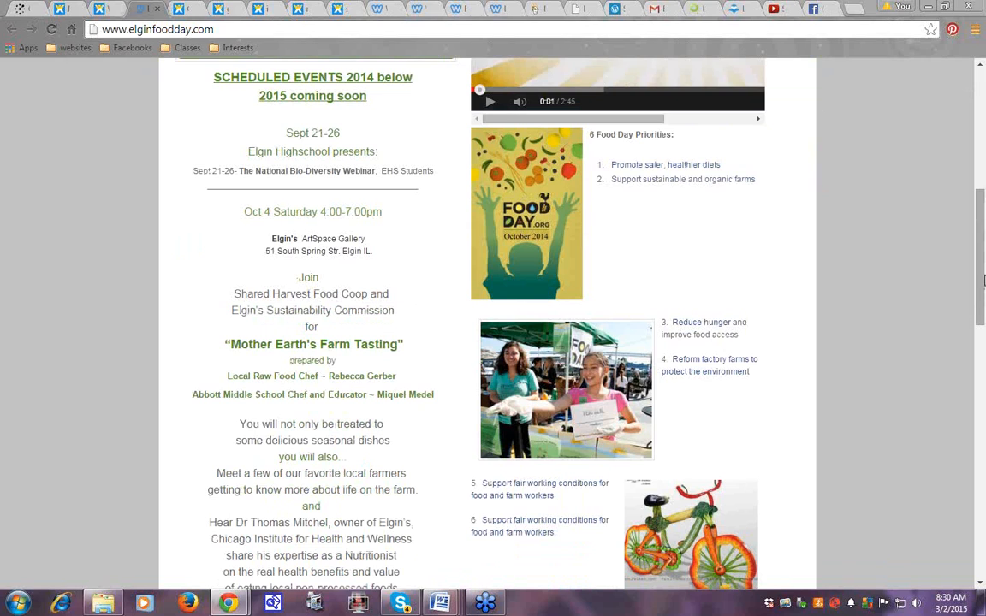
left_click_drag(983, 283, 984, 443)
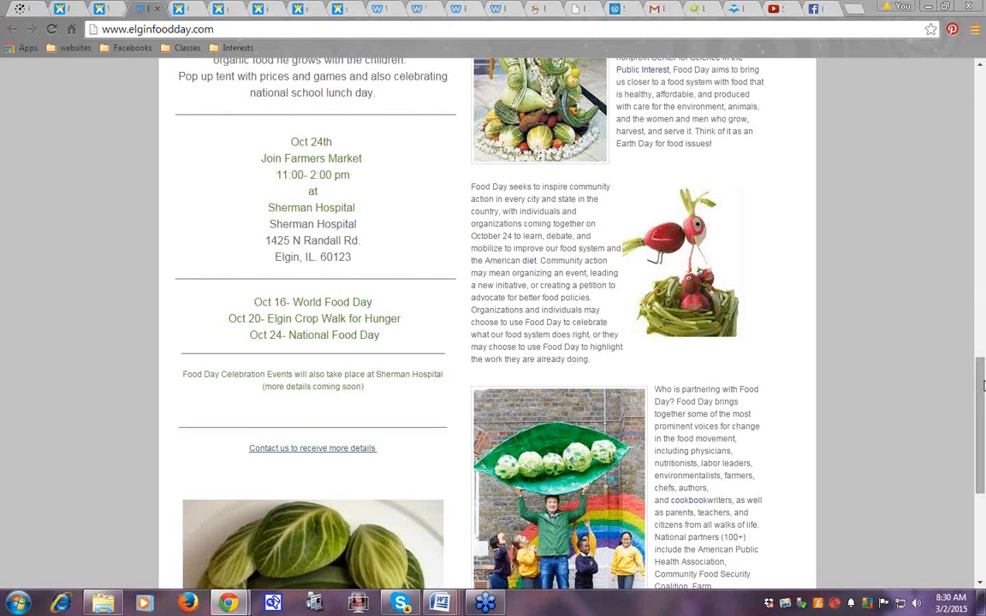
left_click_drag(982, 395, 982, 101)
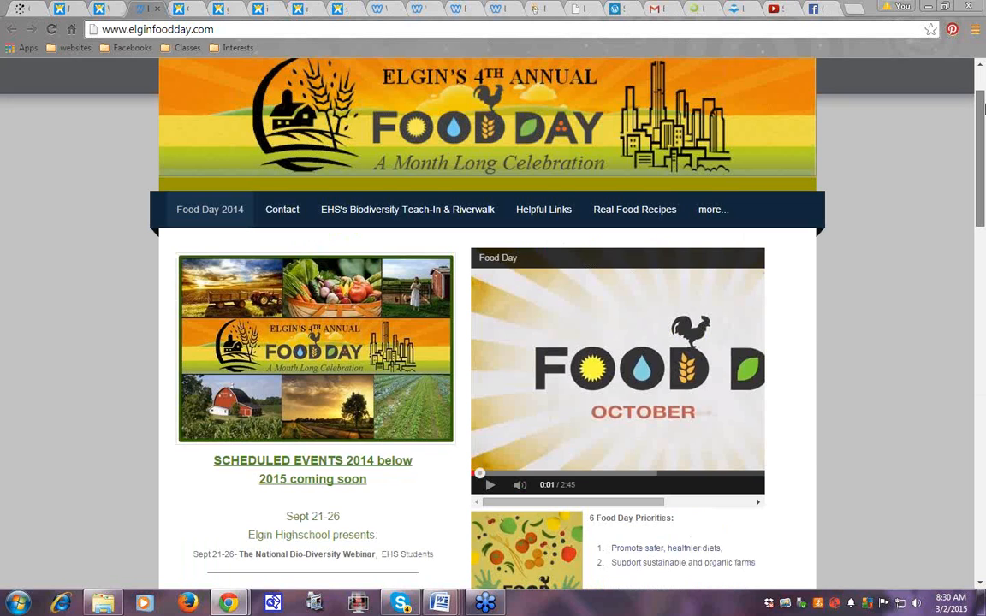
mouse_move(709, 301)
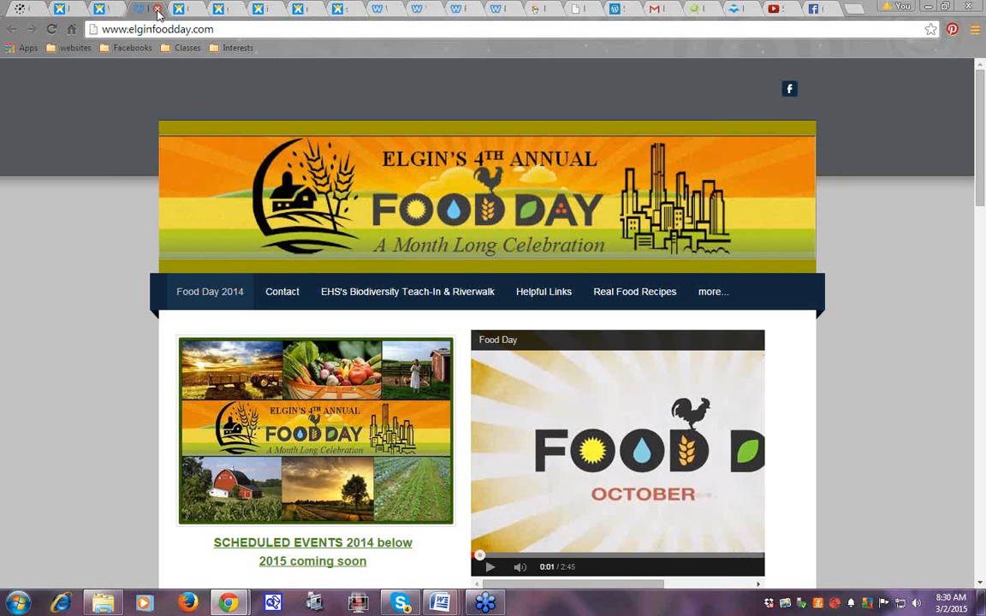
Close the Food Day tab and scroll through the Tiny House Project page's floor plans and sketches
left_click(158, 10)
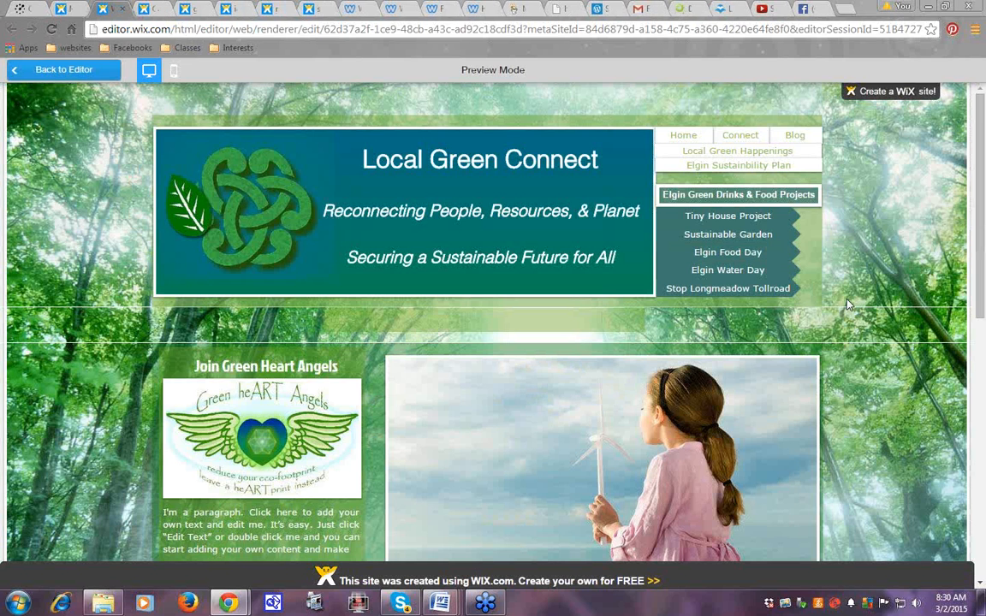
left_click(722, 216)
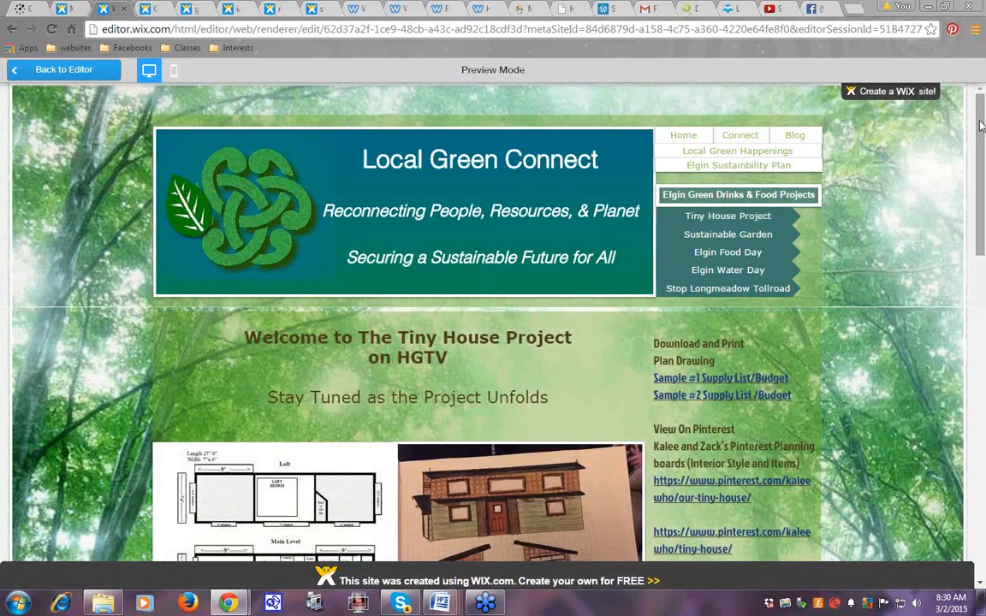
scroll(981, 142, "down", 1)
scroll(981, 155, "down", 3)
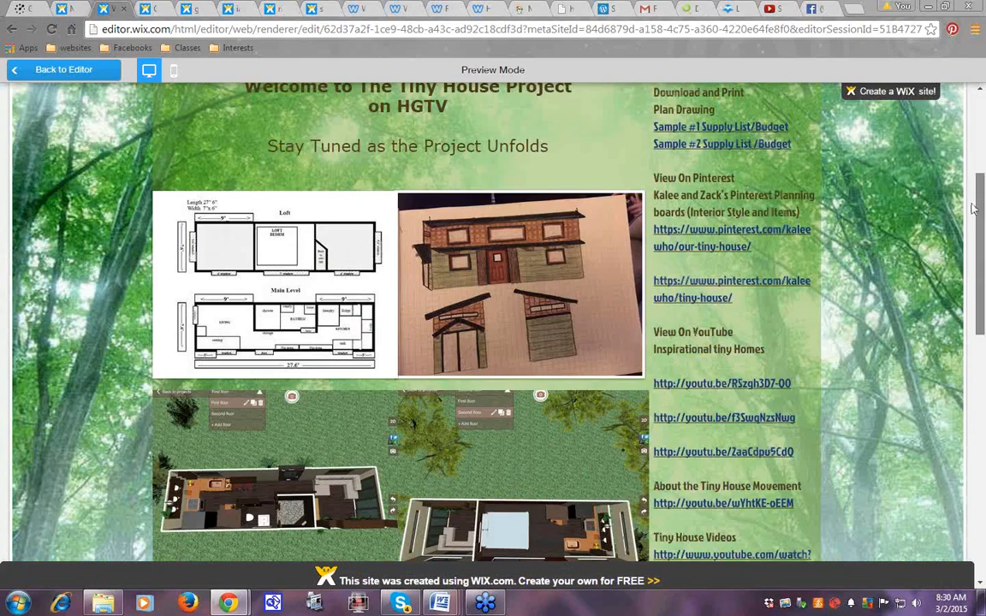
scroll(975, 208, "down", 1)
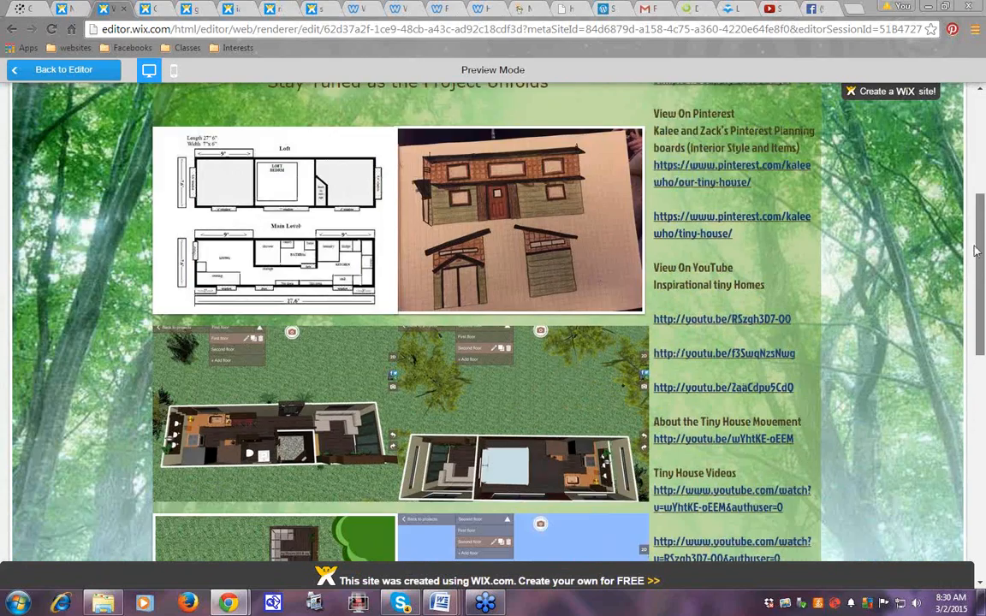
scroll(984, 334, "down", 4)
scroll(985, 334, "down", 3)
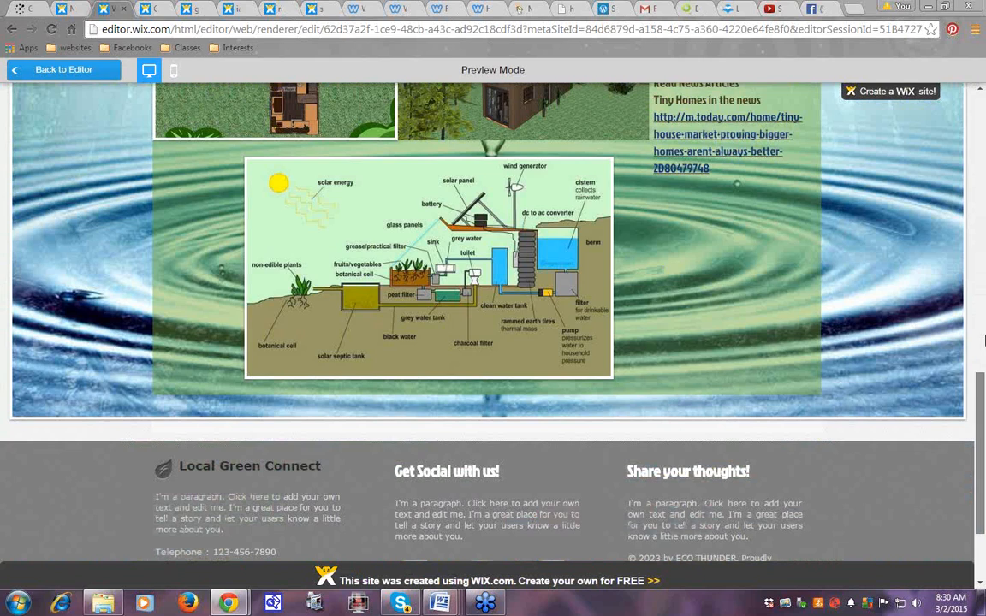
scroll(984, 340, "up", 8)
left_click_drag(985, 157, 984, 126)
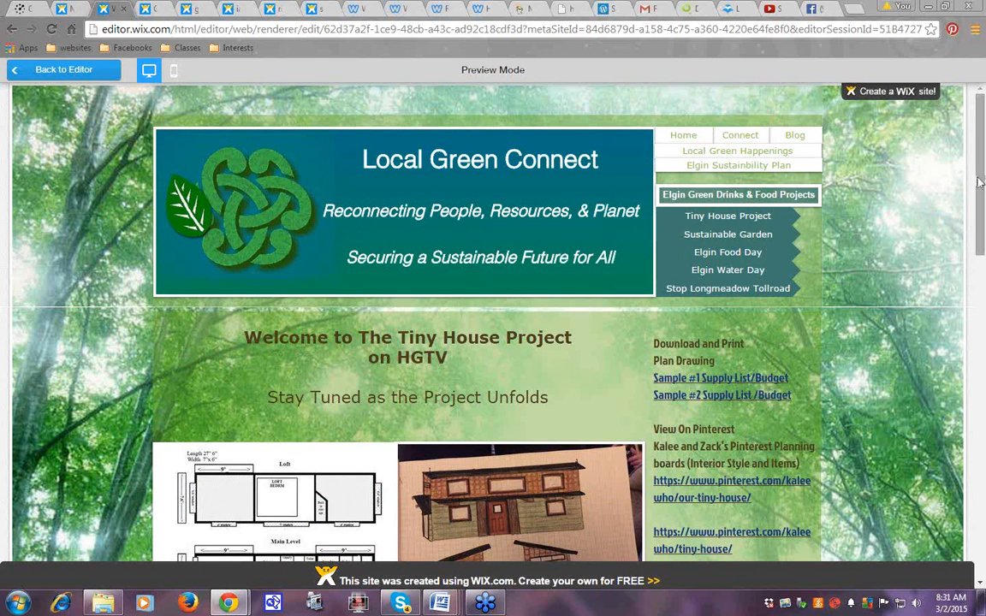
left_click_drag(983, 190, 983, 229)
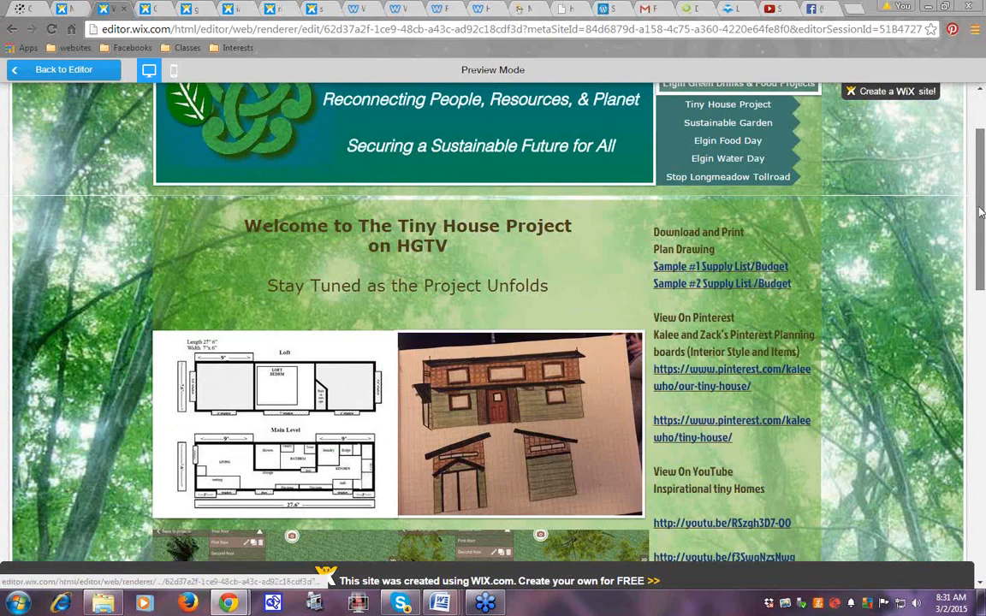
left_click_drag(982, 212, 985, 239)
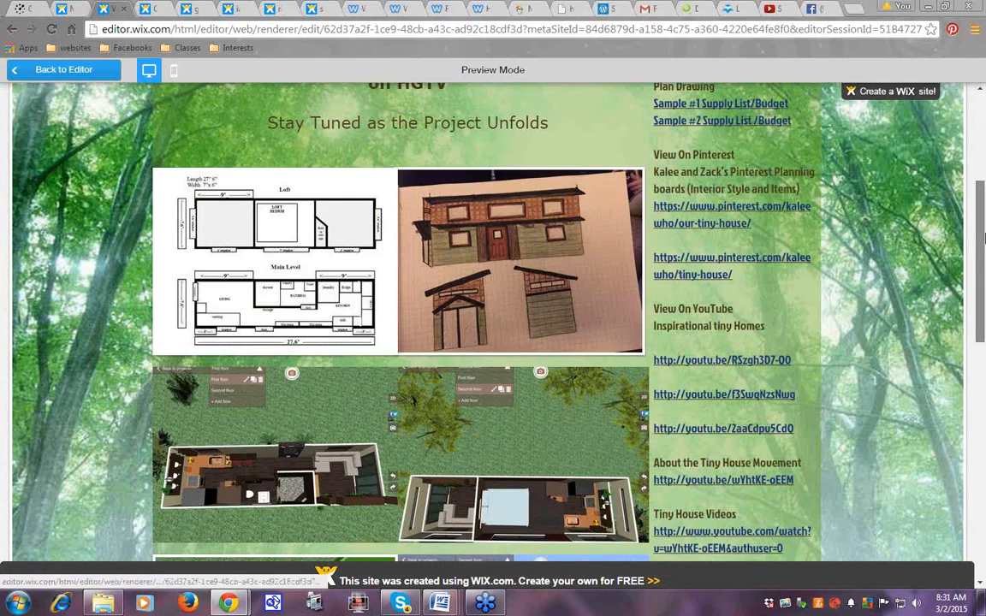
scroll(985, 239, "up", 4)
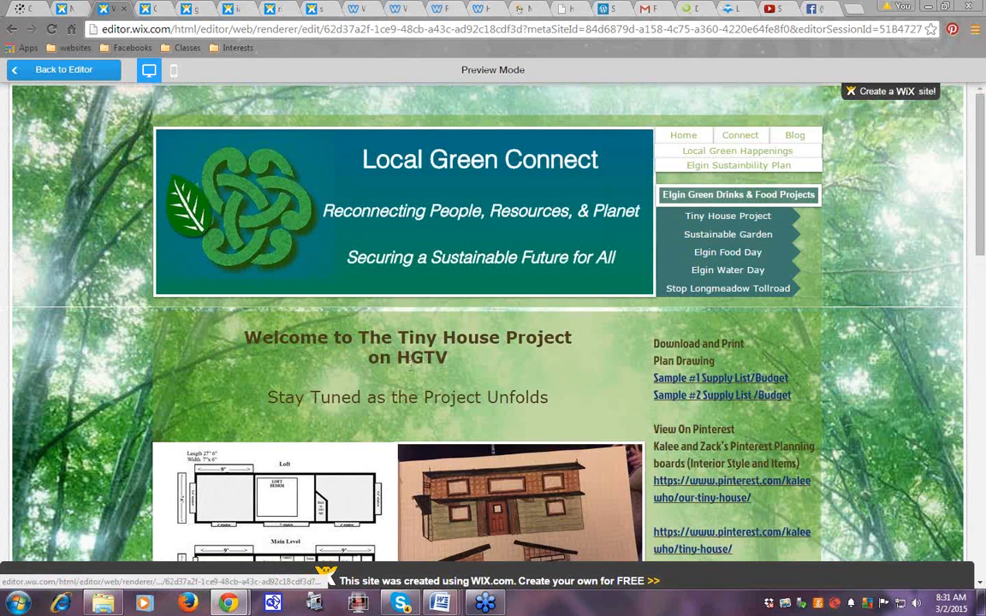
Open the linked Elgin Water Day site and go to its Press Release page
left_click(702, 276)
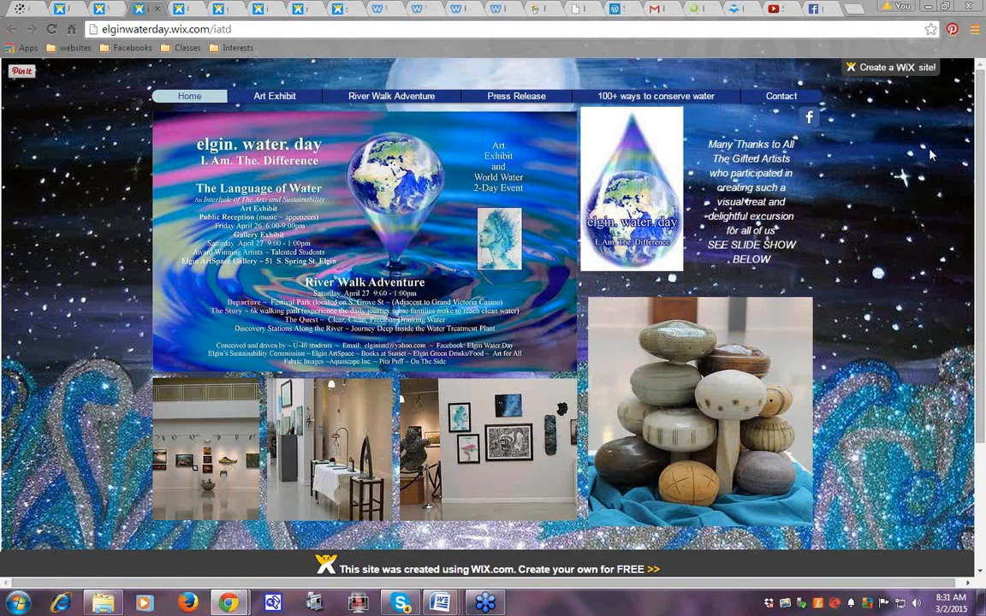
mouse_move(882, 74)
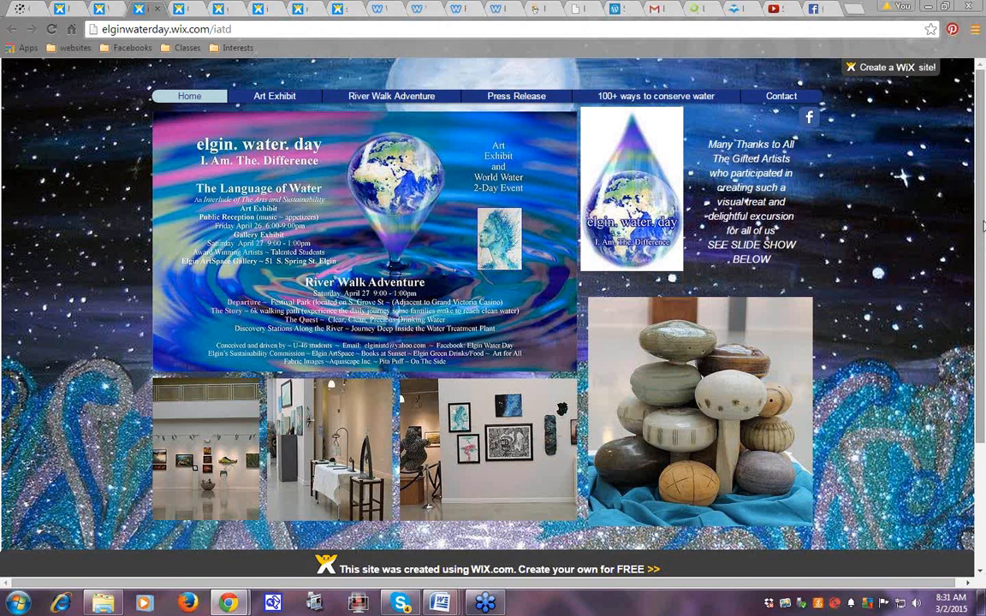
left_click_drag(984, 279, 984, 230)
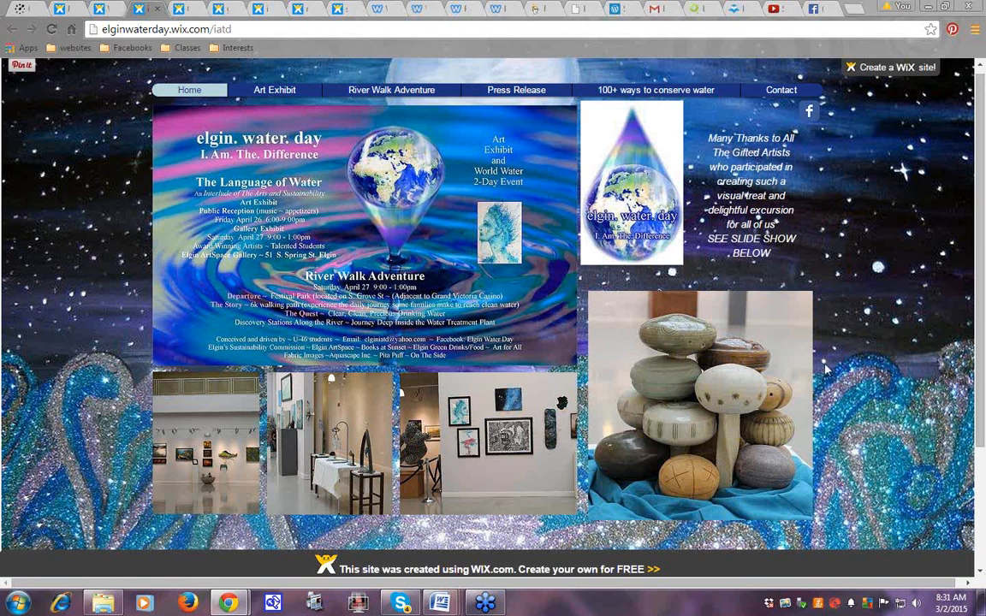
left_click(495, 94)
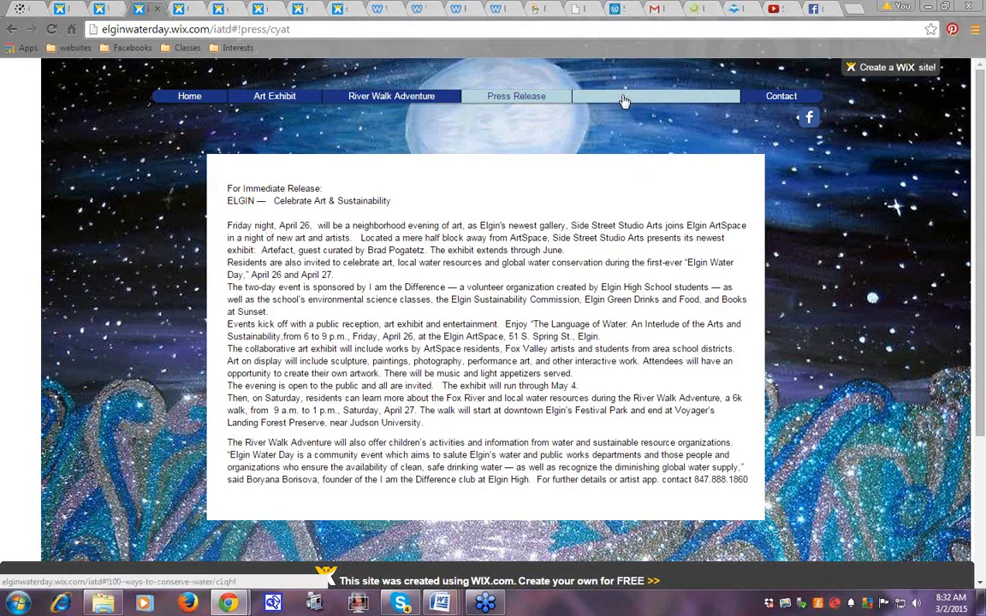
Visit the 100+ Ways To Conserve and Art Exhibit pages, then close the Elgin Water Day tab
left_click(624, 100)
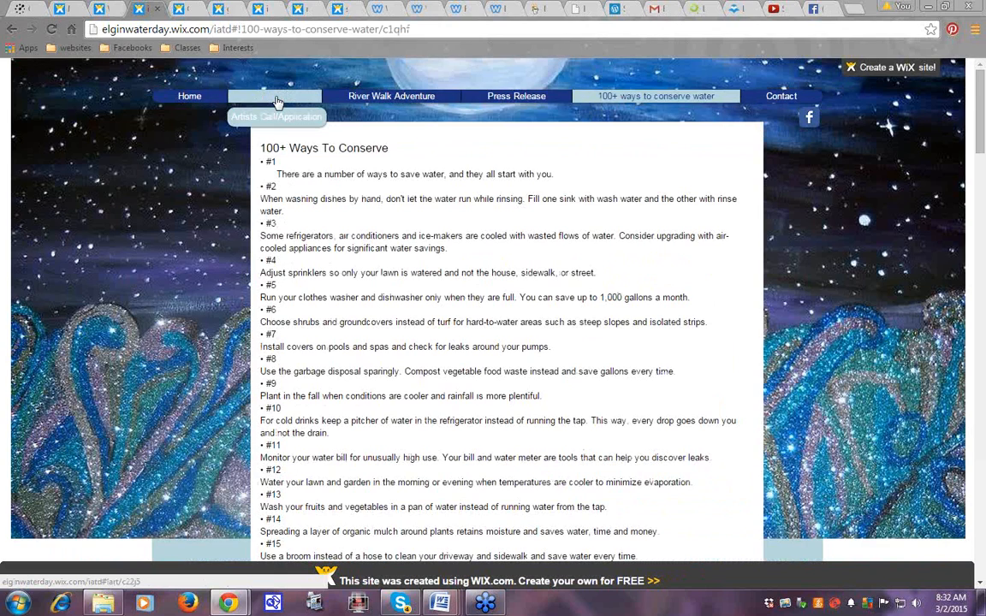
left_click(277, 101)
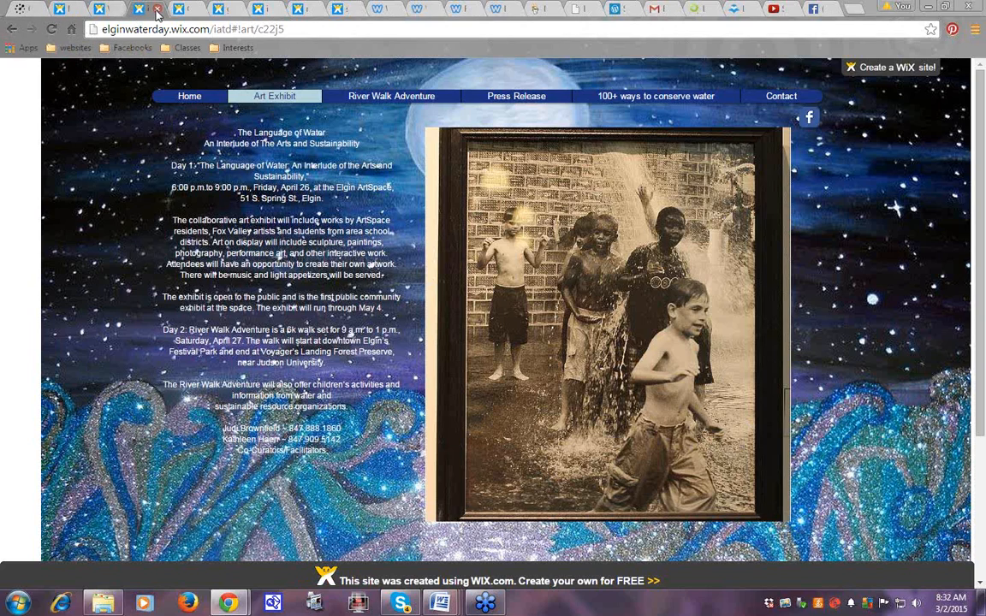
left_click(158, 11)
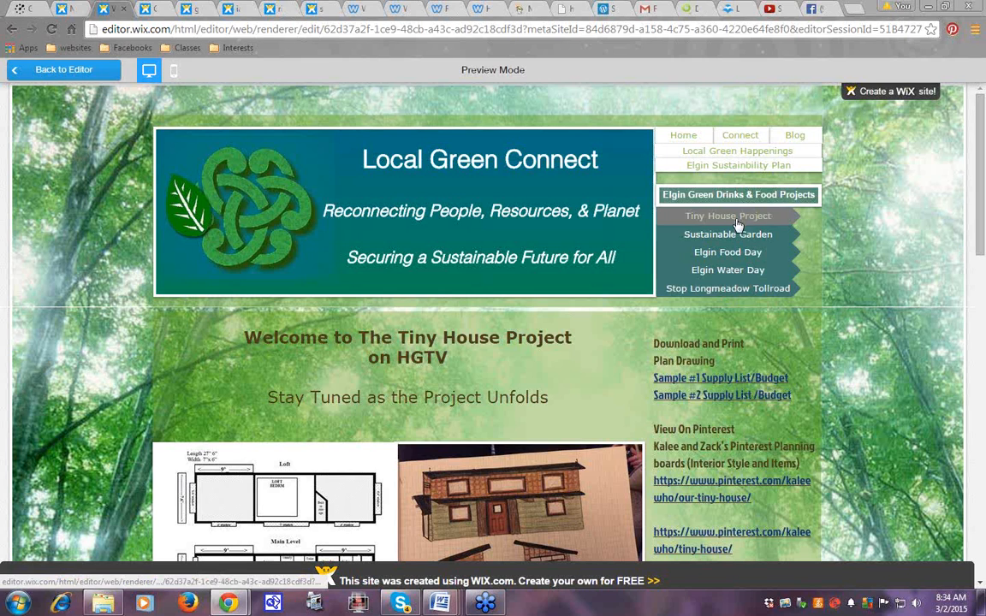
left_click_drag(982, 151, 660, 235)
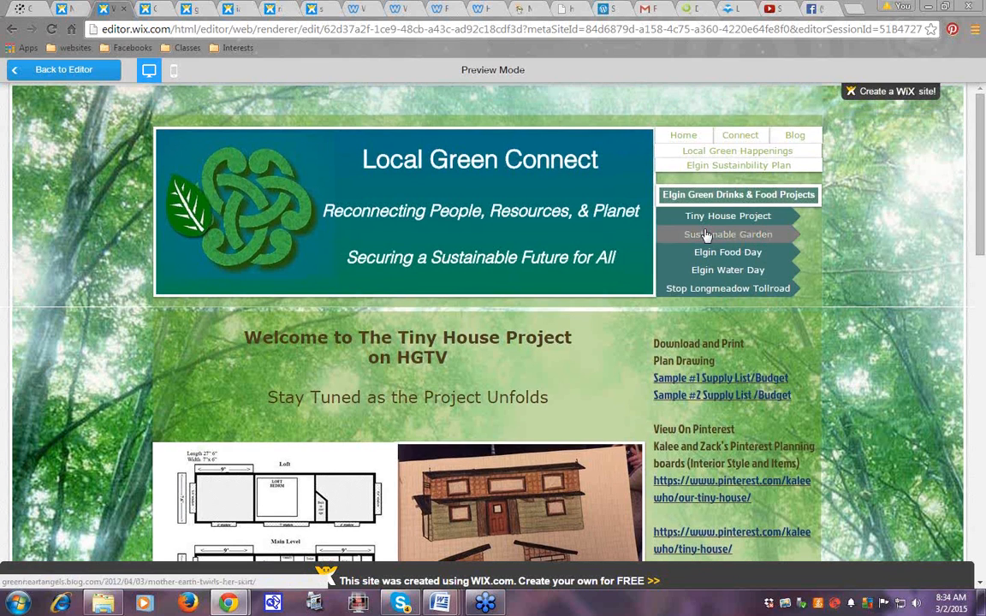
Read the 'Mother Earth Twirls Her Skirt' post via Sustainable Garden, then return to the Wix preview
left_click(703, 236)
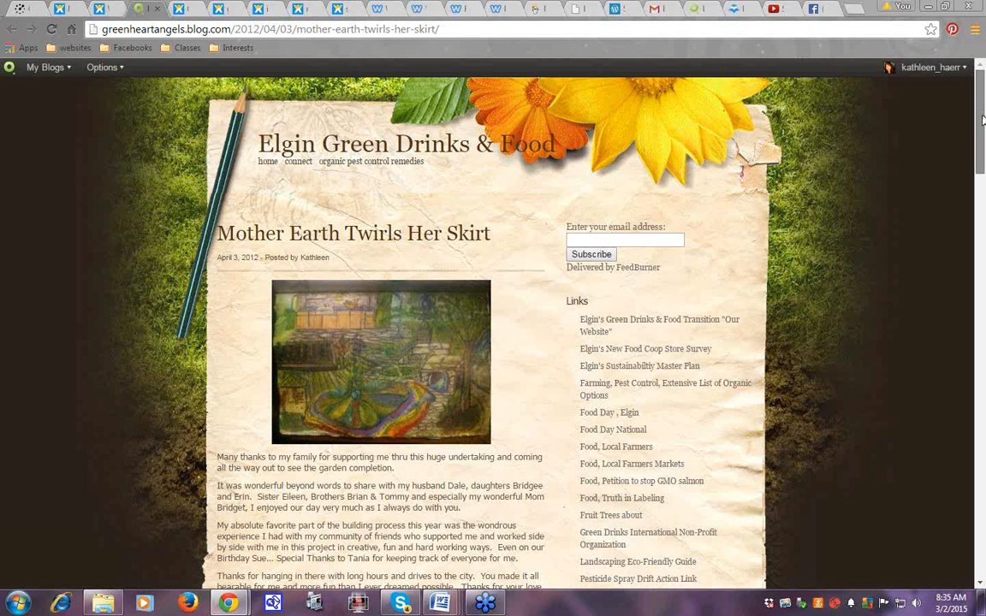
scroll(983, 120, "down", 1)
scroll(983, 127, "down", 15)
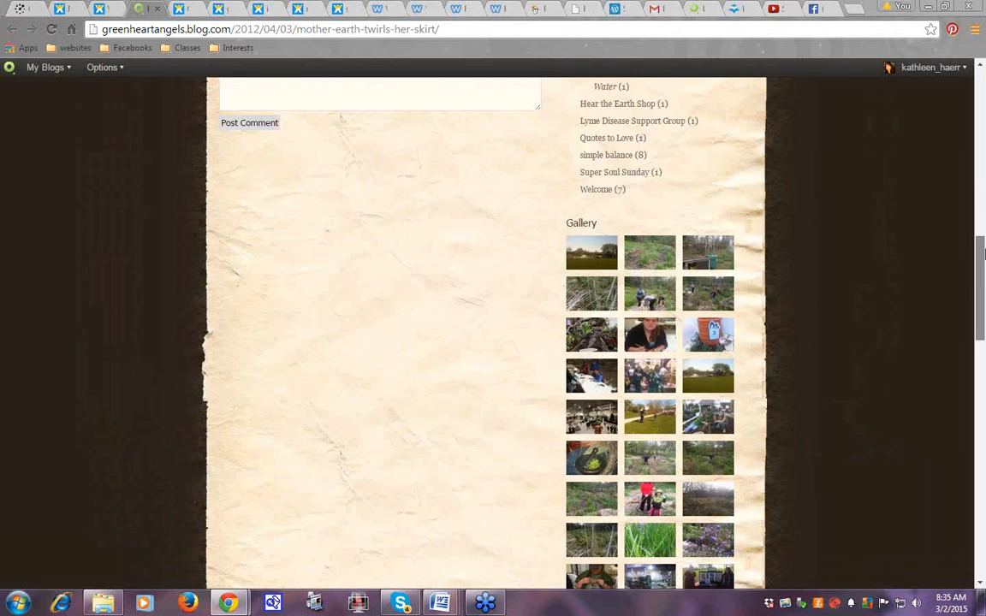
scroll(983, 127, "up", 20)
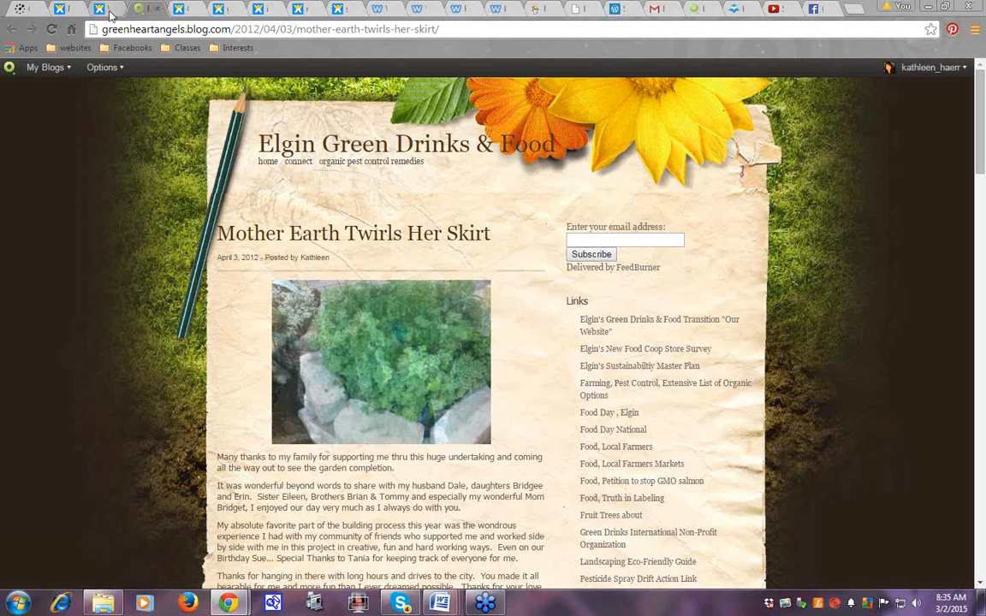
left_click(110, 12)
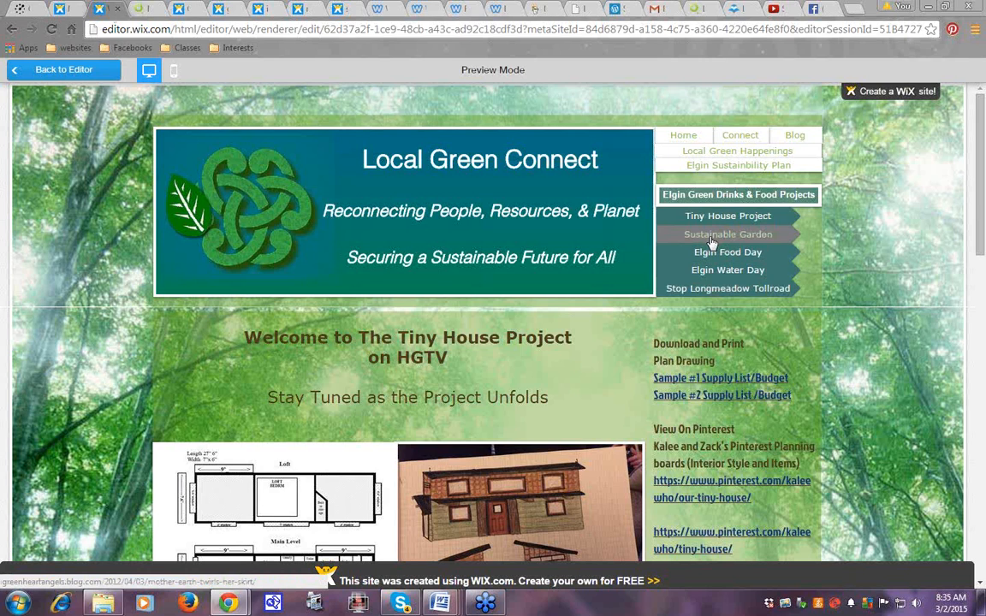
Return to the editor, switch to the home page, and bring up the Wix dashboard tab
left_click(72, 76)
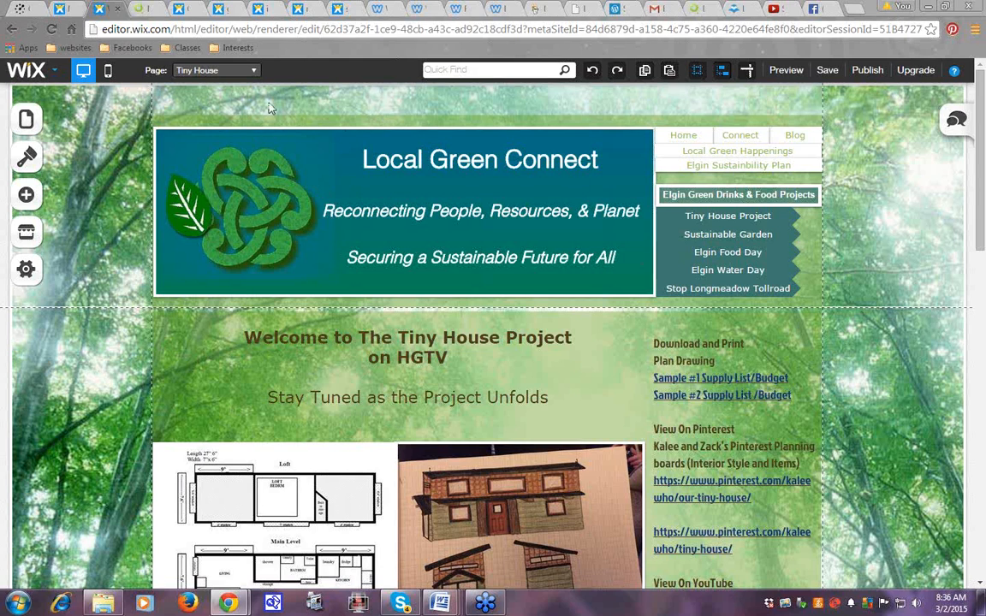
left_click(248, 72)
left_click(203, 92)
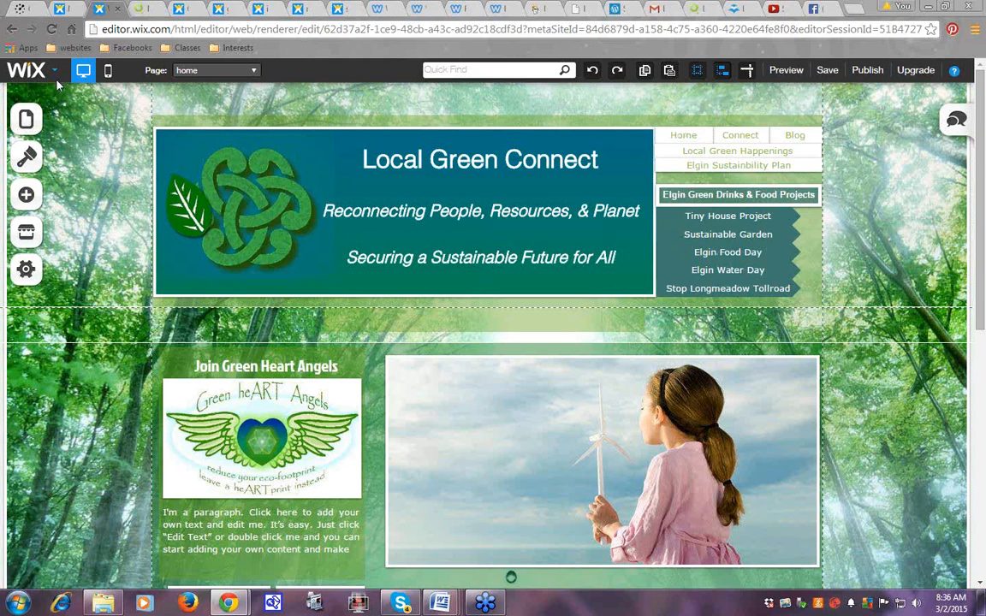
left_click(62, 10)
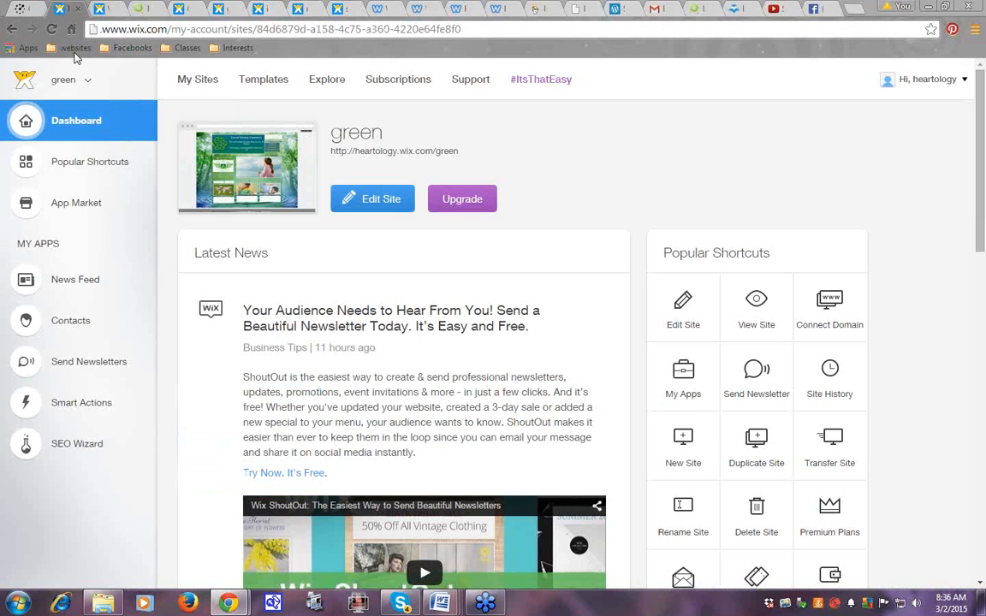
From My Sites, open the save site's management dashboard and launch it in the editor
left_click(11, 30)
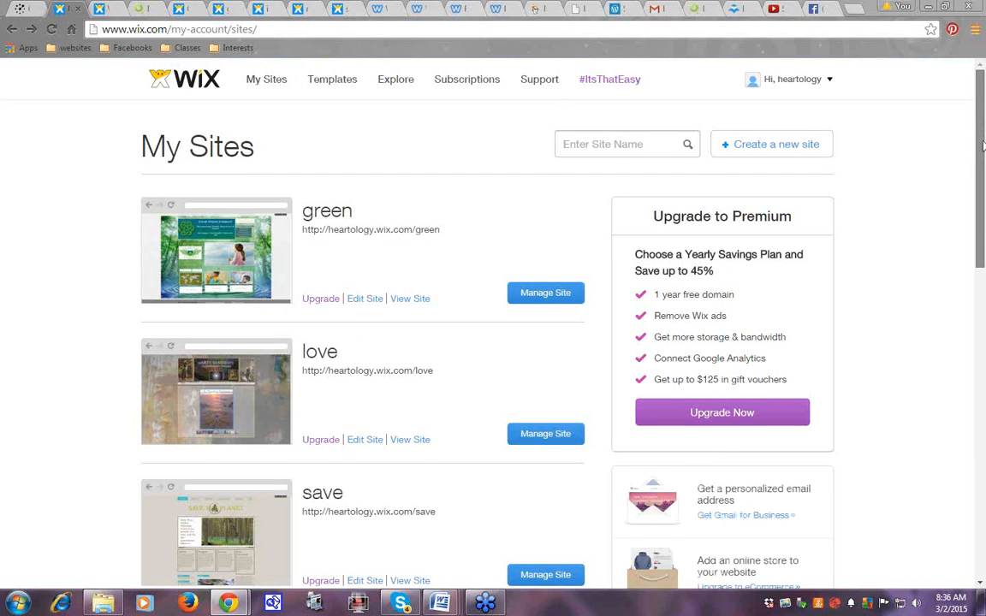
scroll(543, 394, "down", 2)
left_click(542, 392)
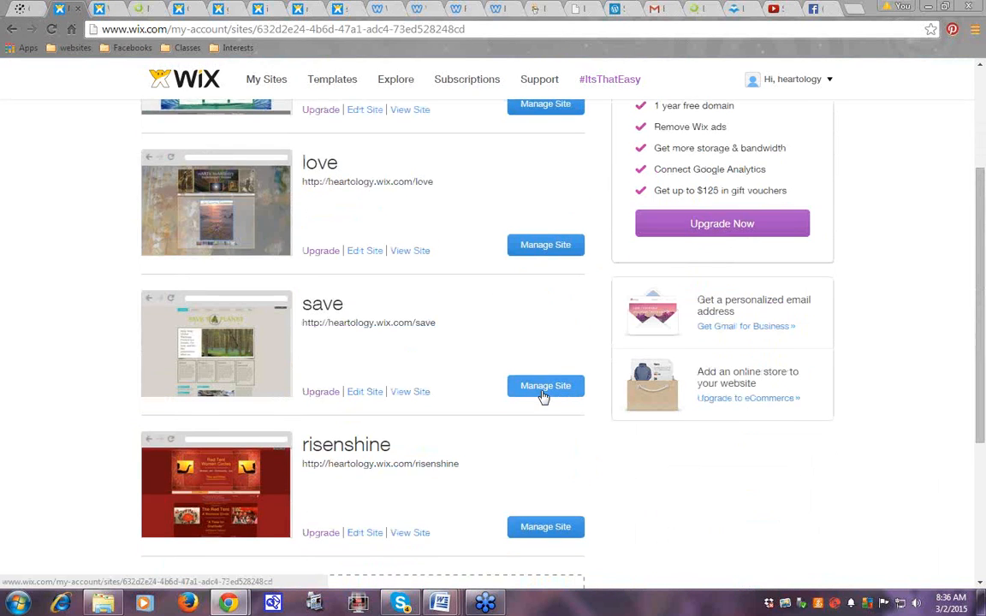
left_click(368, 200)
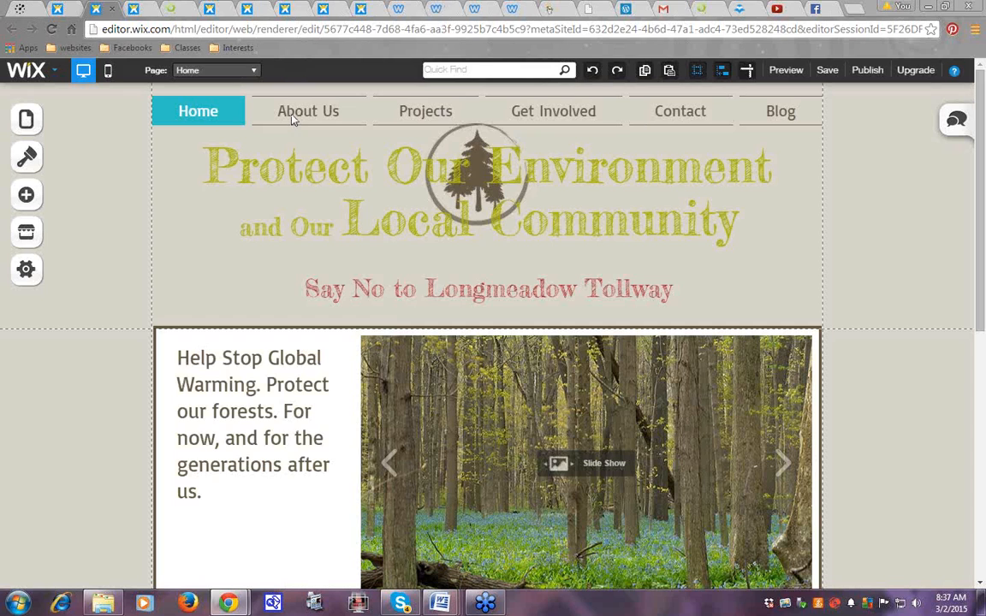
Open and close the pages list, then select the 'Protect Our Environment' header text
right_click(292, 120)
left_click(329, 200)
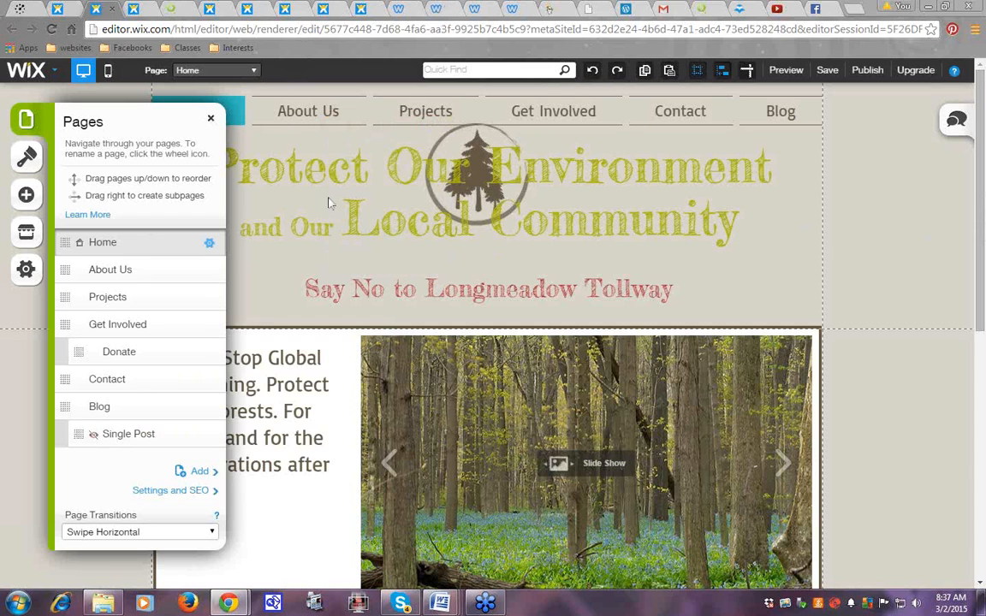
left_click(210, 118)
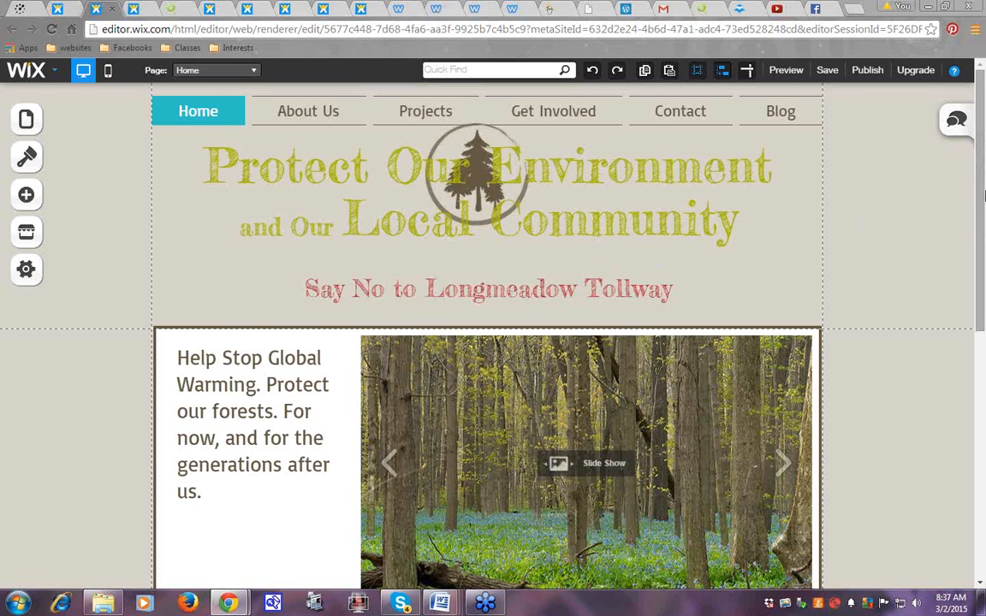
left_click_drag(983, 196, 377, 208)
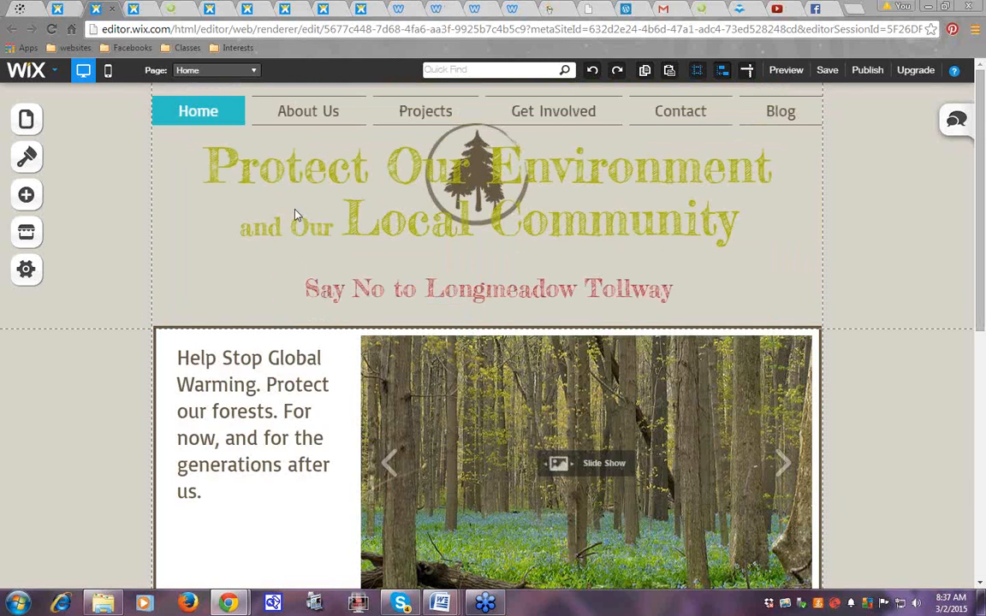
left_click(220, 155)
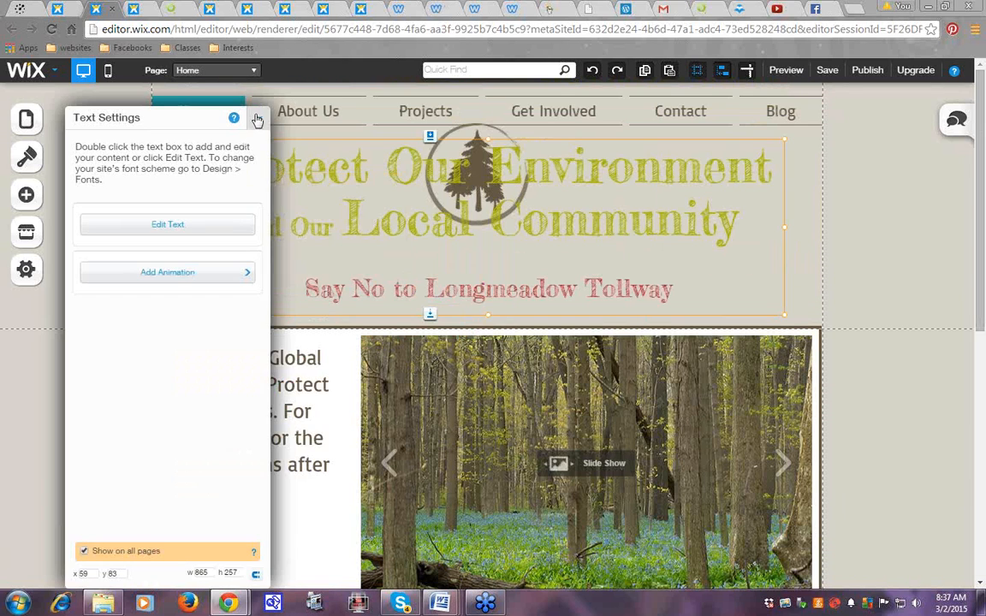
Retype the word 'Protect' at the start of the header title
left_click(259, 117)
double_click(248, 175)
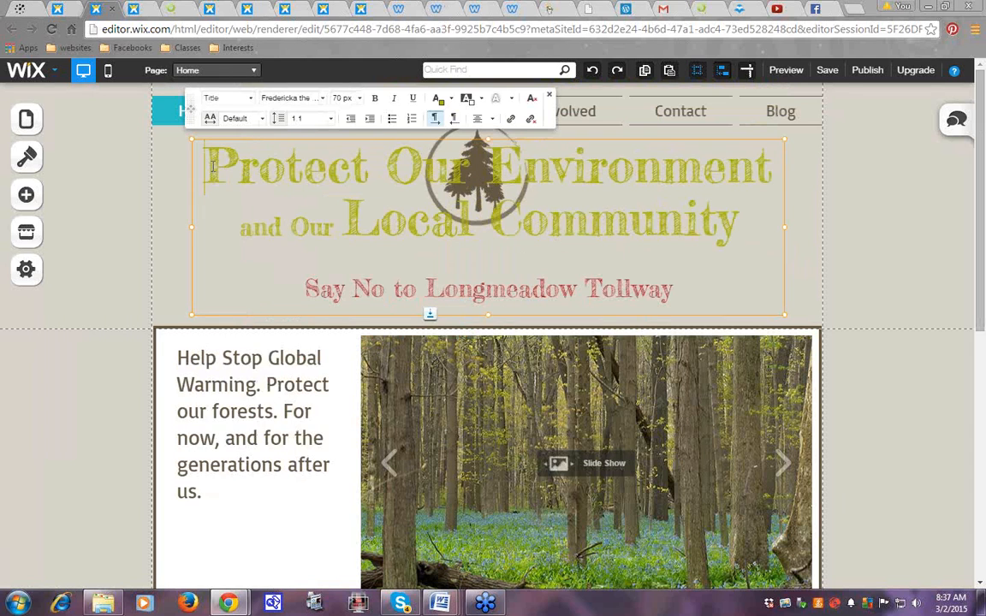
left_click_drag(208, 167, 369, 161)
key("BackSpace")
type("save")
key("BackSpace")
key("BackSpace")
key("BackSpace")
key("BackSpace")
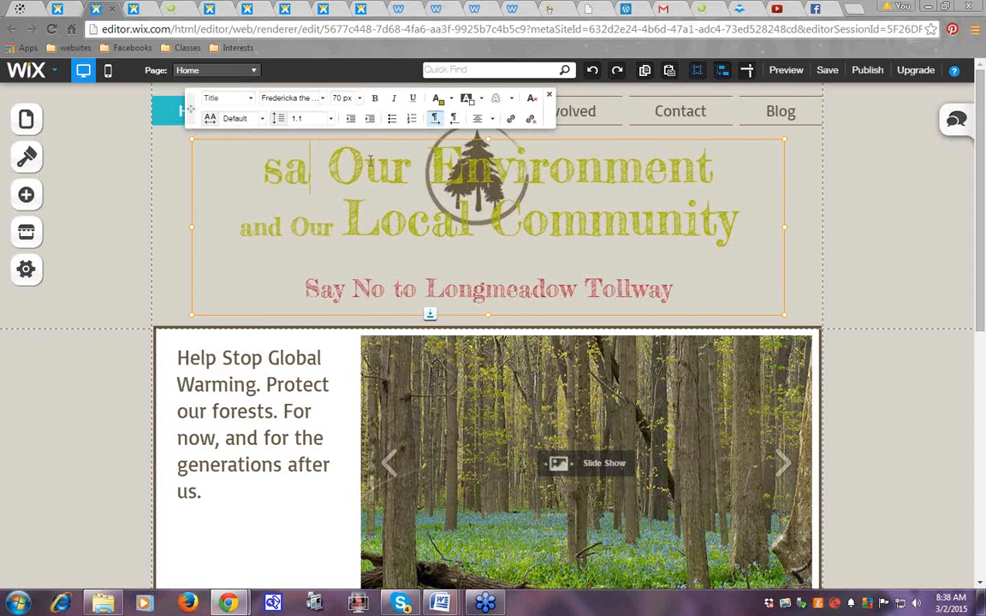
type("Prote")
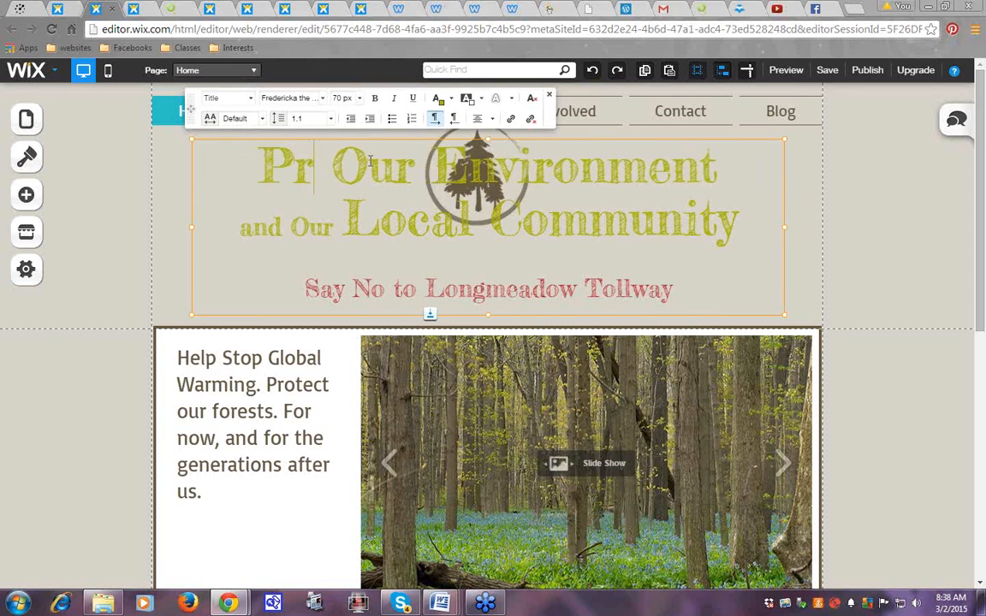
type("ct")
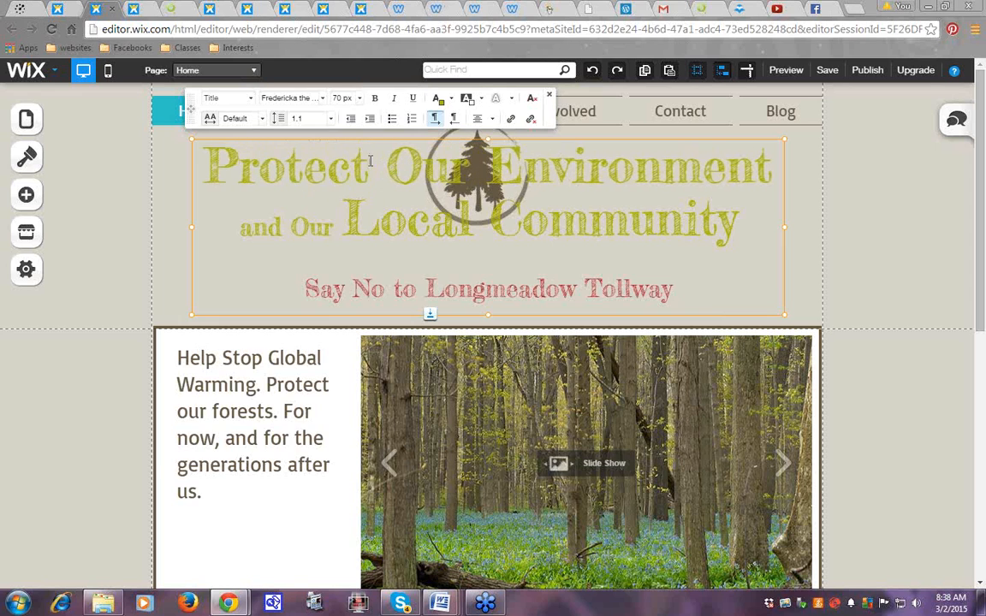
Review the font list for both title lines, keeping Fredericka the Great, and exit editing
left_click_drag(190, 157, 753, 211)
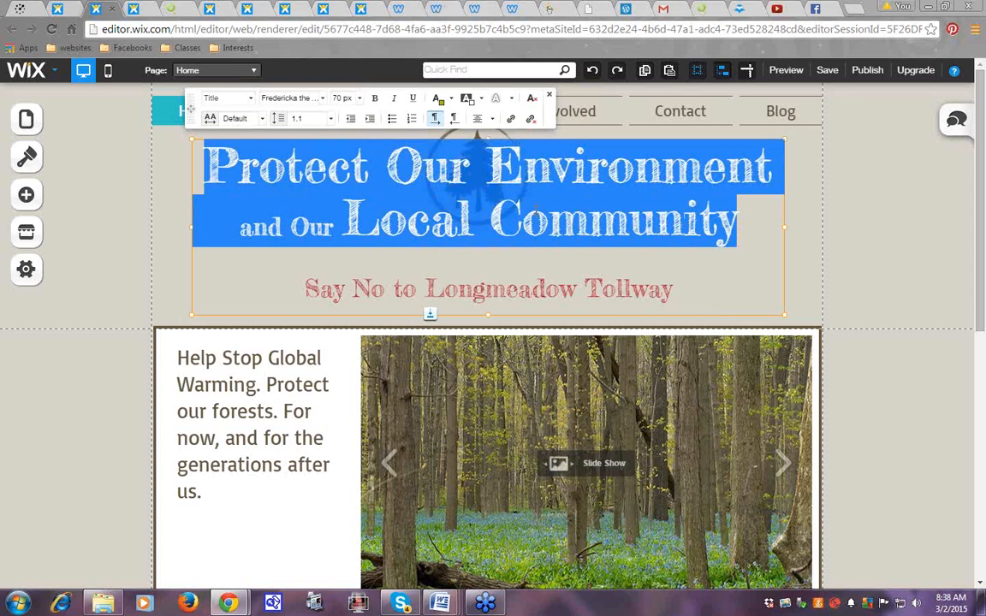
left_click(324, 98)
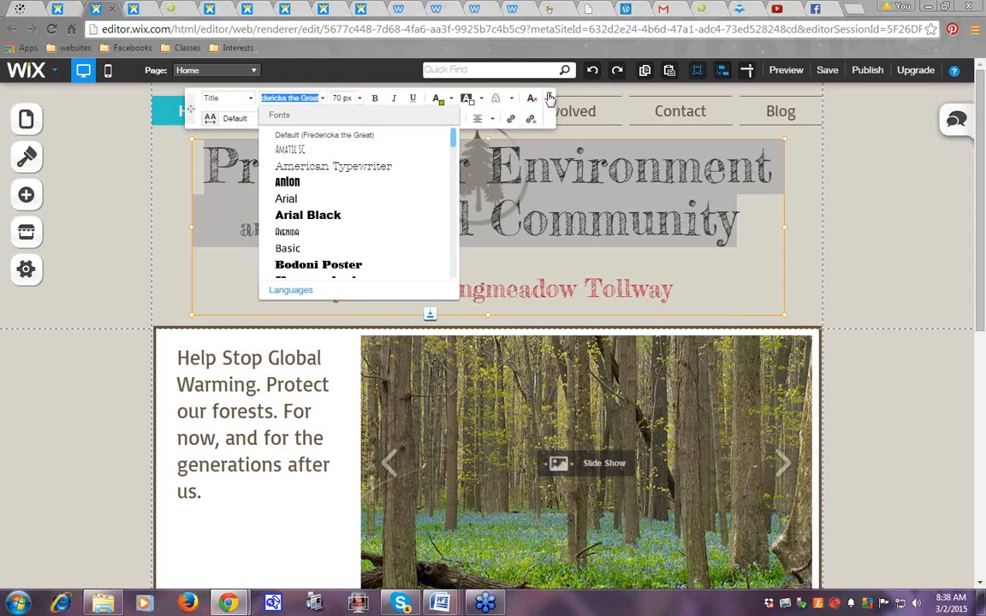
left_click(830, 237)
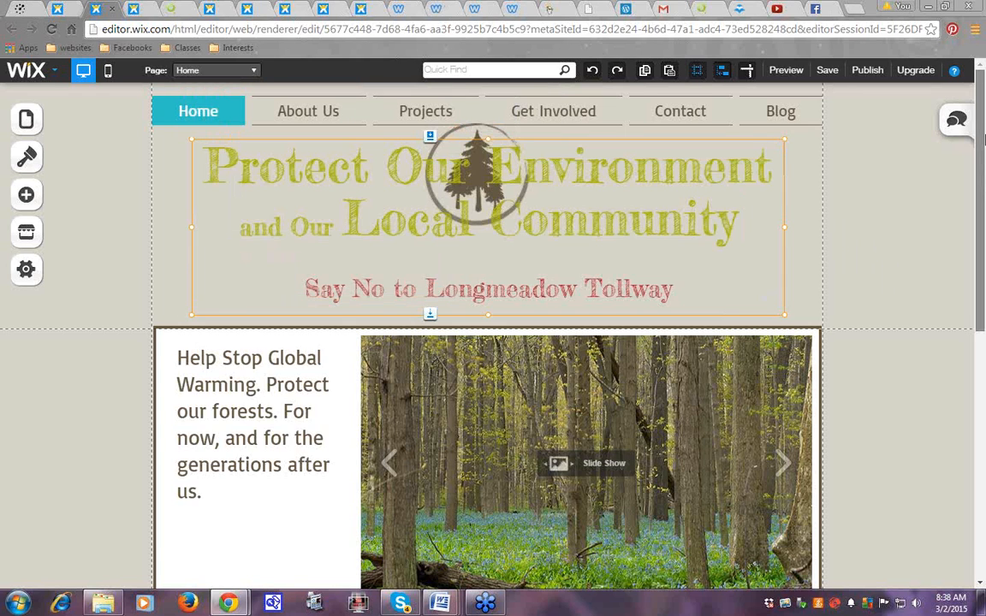
scroll(976, 172, "down", 1)
scroll(942, 171, "up", 1)
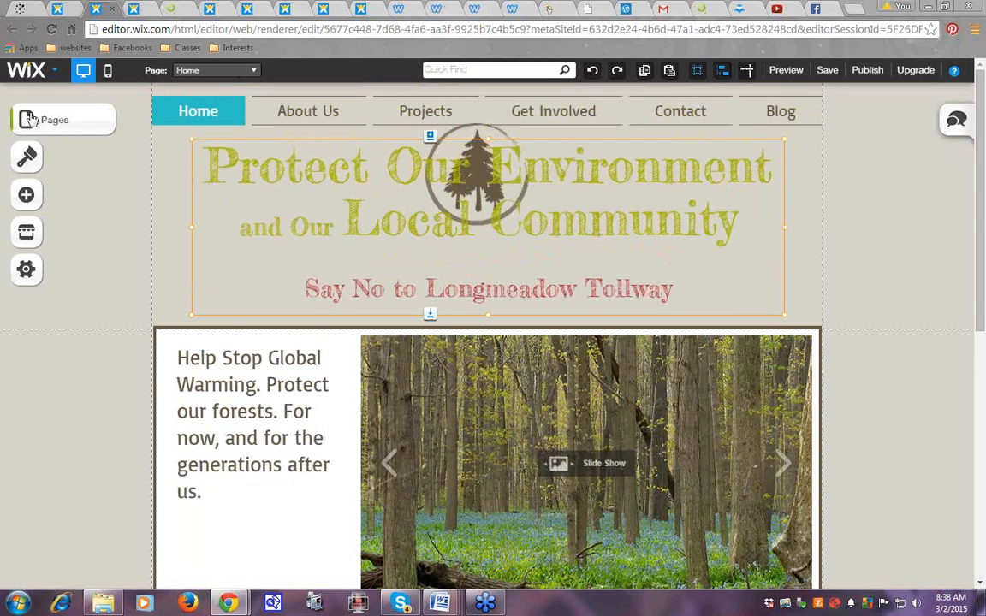
Switch the editor to the Projects page and open the Design panel (Background, Colors, Fonts)
left_click(30, 119)
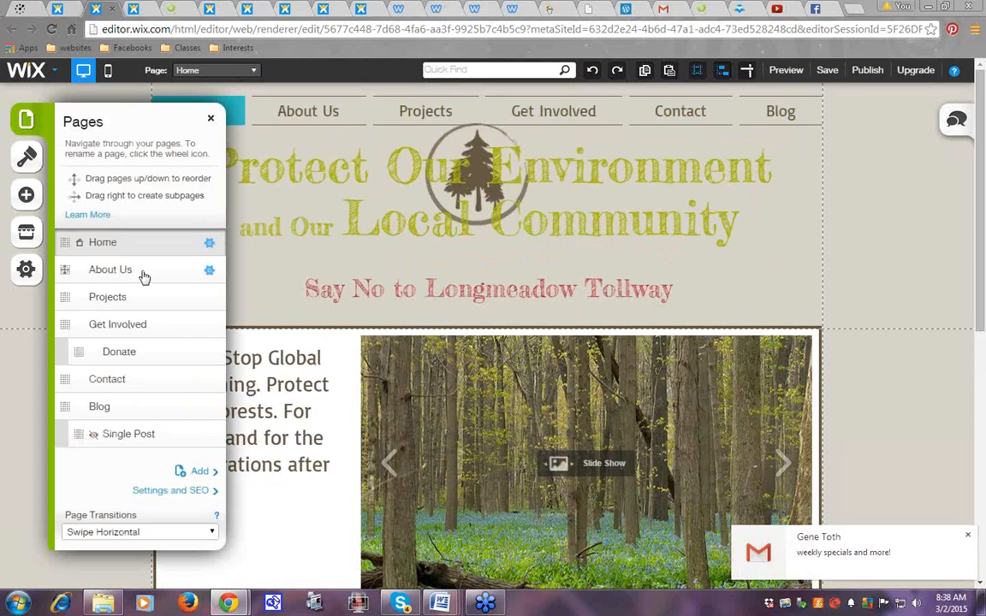
left_click(121, 297)
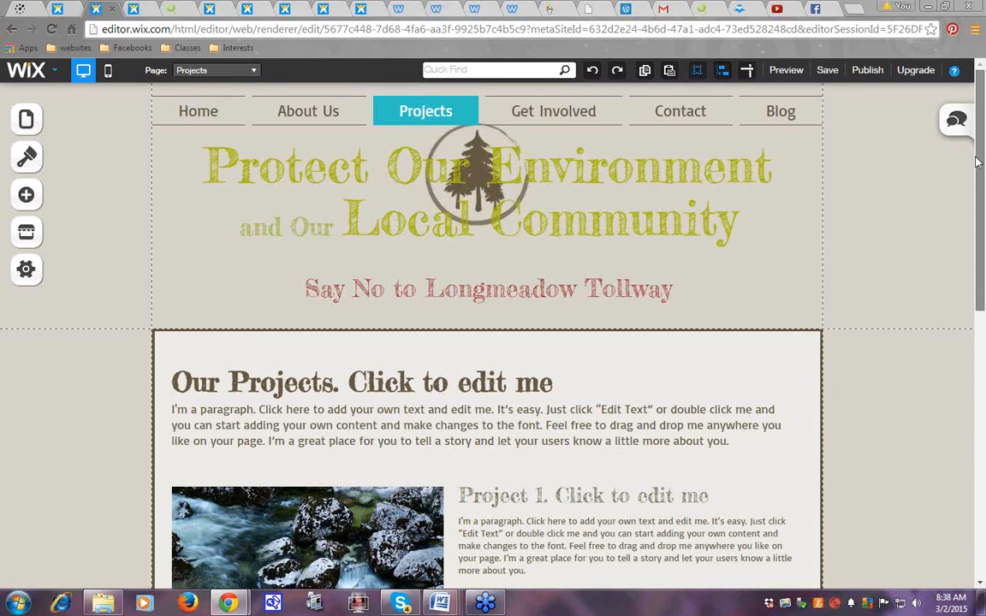
scroll(366, 452, "down", 2)
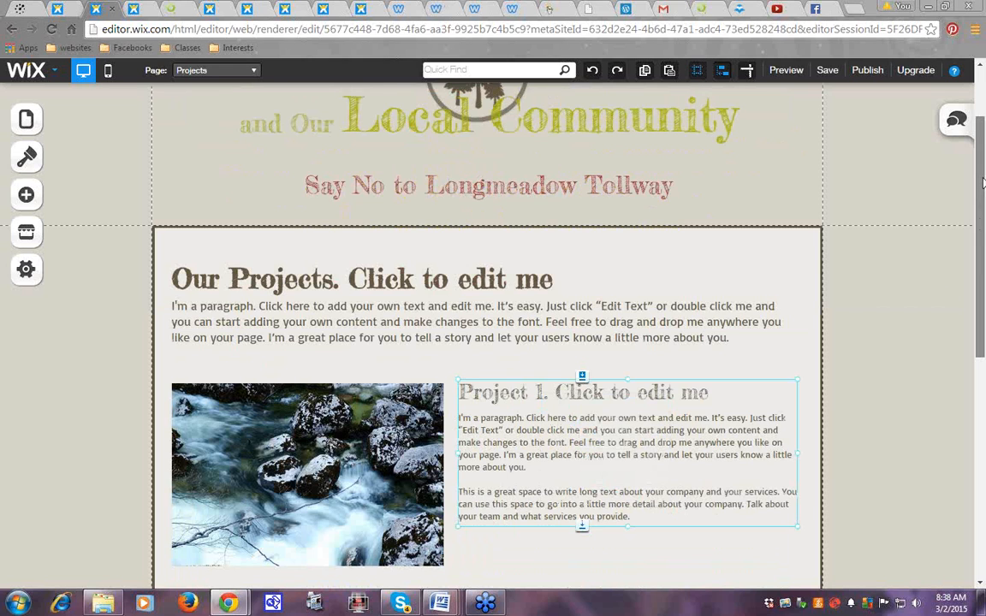
scroll(893, 367, "up", 2)
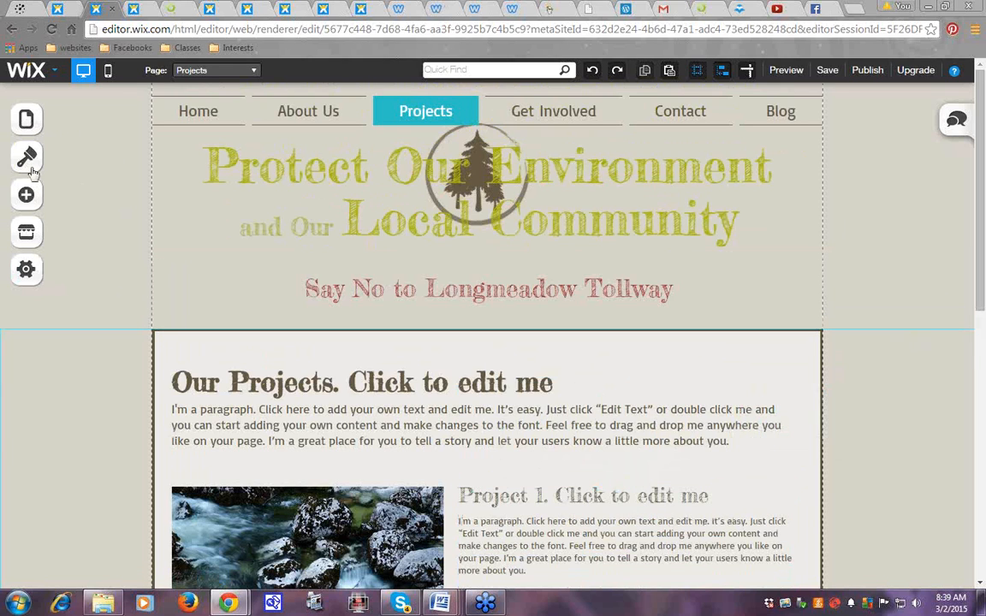
left_click(28, 159)
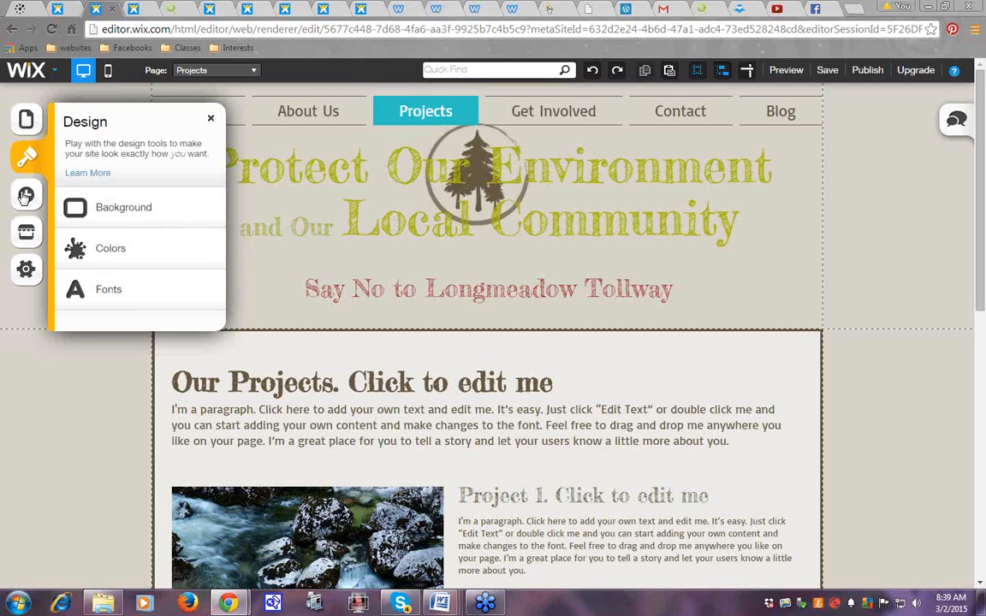
Add a trial Paragraph text box beside the Our Projects heading, then delete it
left_click(26, 196)
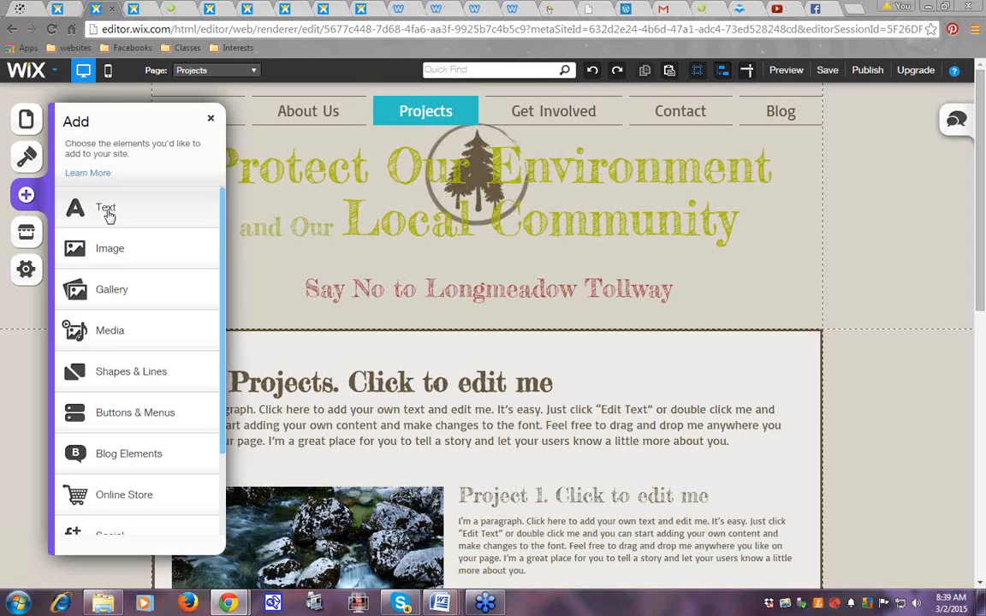
left_click(107, 210)
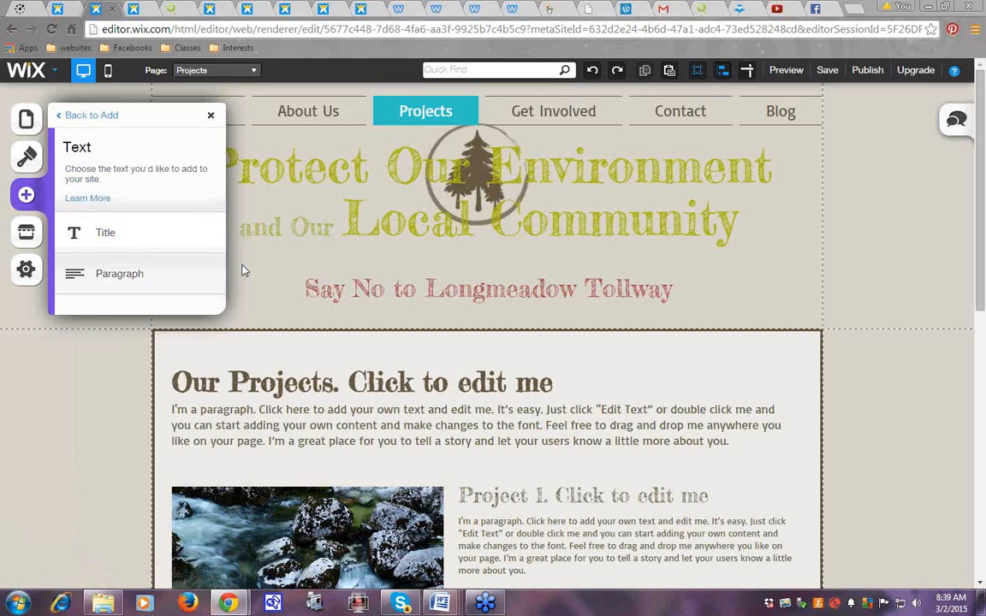
left_click(115, 276)
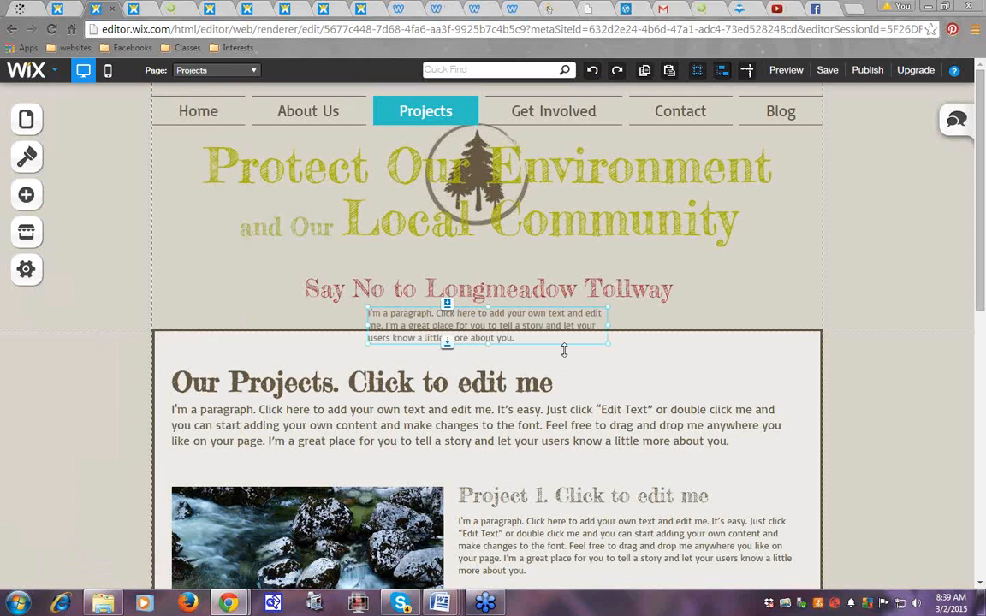
left_click_drag(512, 326, 723, 377)
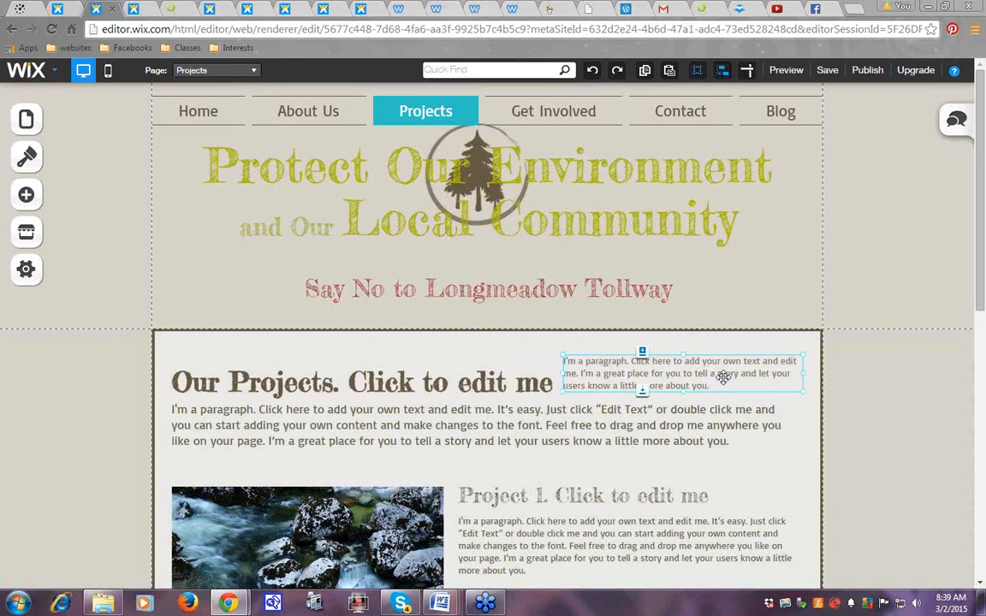
left_click(876, 502)
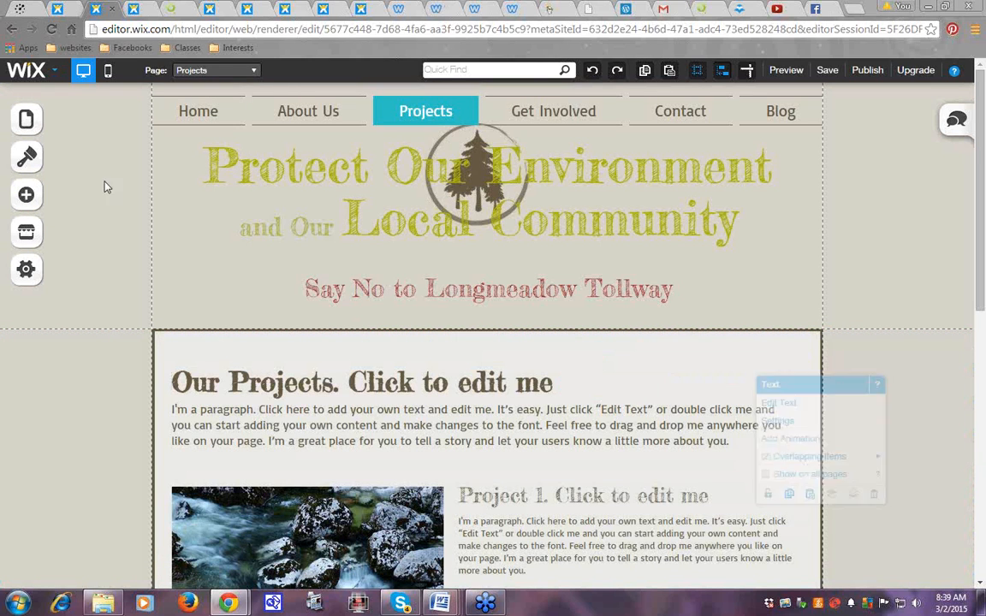
Add a Title text box and drag it up onto the header tagline
left_click(36, 197)
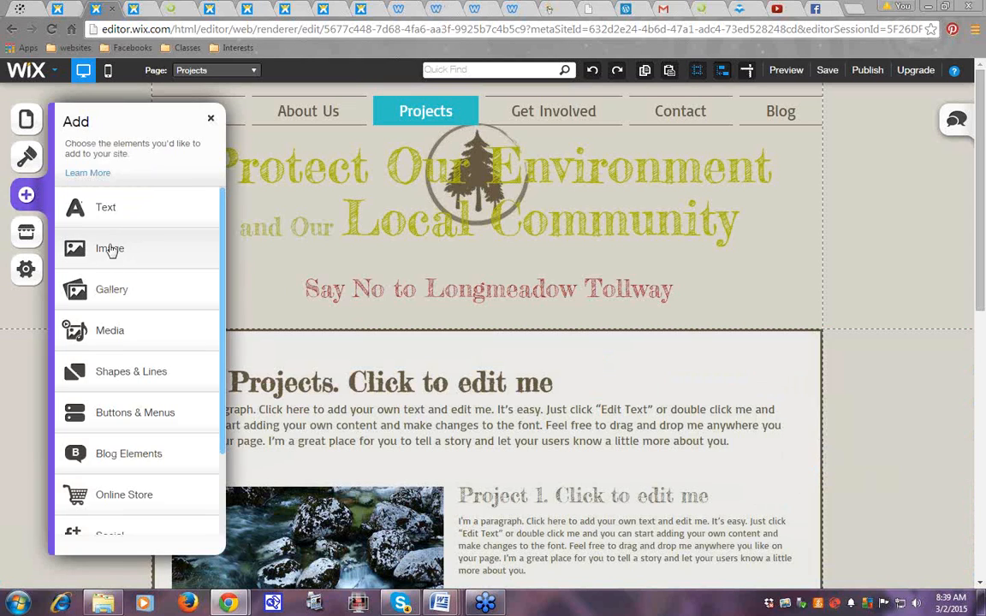
left_click(105, 208)
left_click(105, 232)
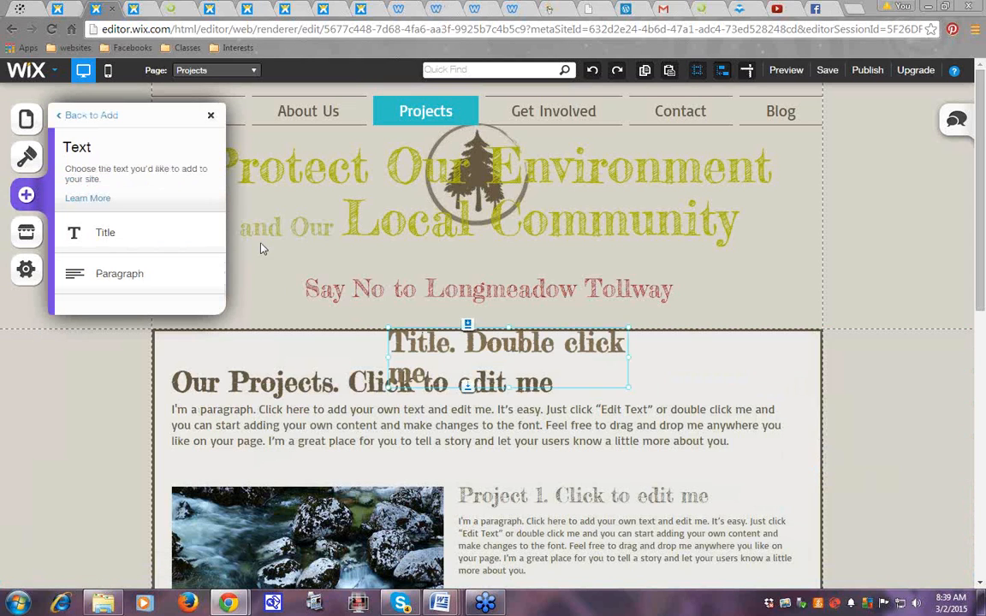
left_click_drag(567, 343, 676, 309)
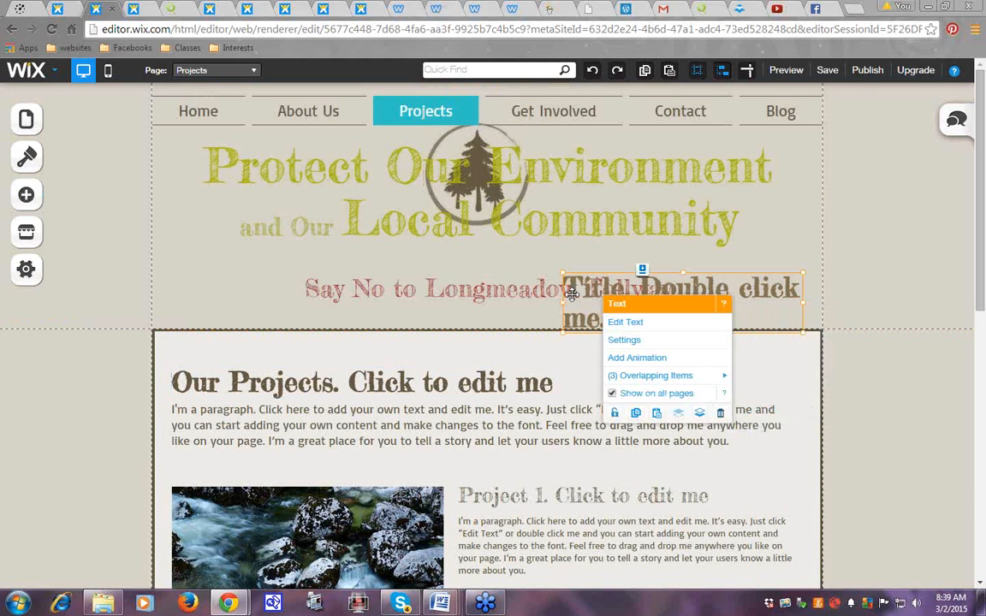
Drag the 'Title. Double click me.' box to the header's left, over the 'and Our' line
right_click(571, 294)
left_click(628, 323)
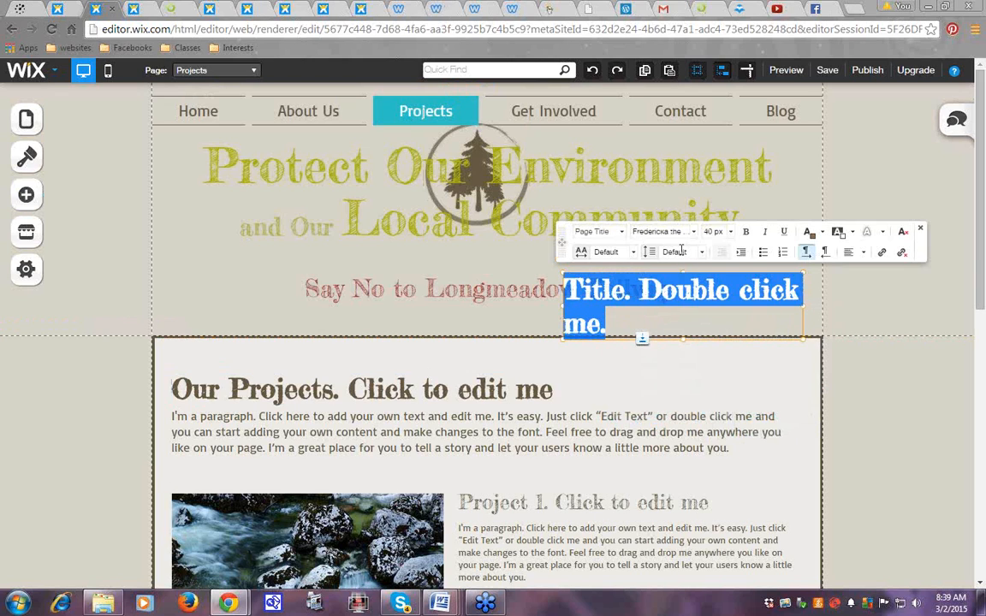
left_click(921, 232)
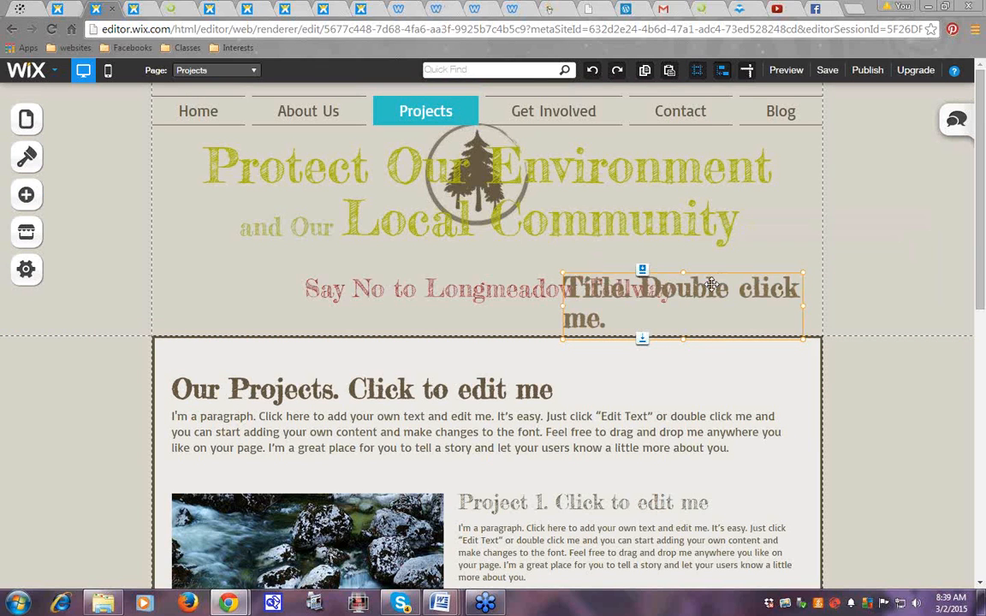
left_click_drag(711, 285, 611, 217)
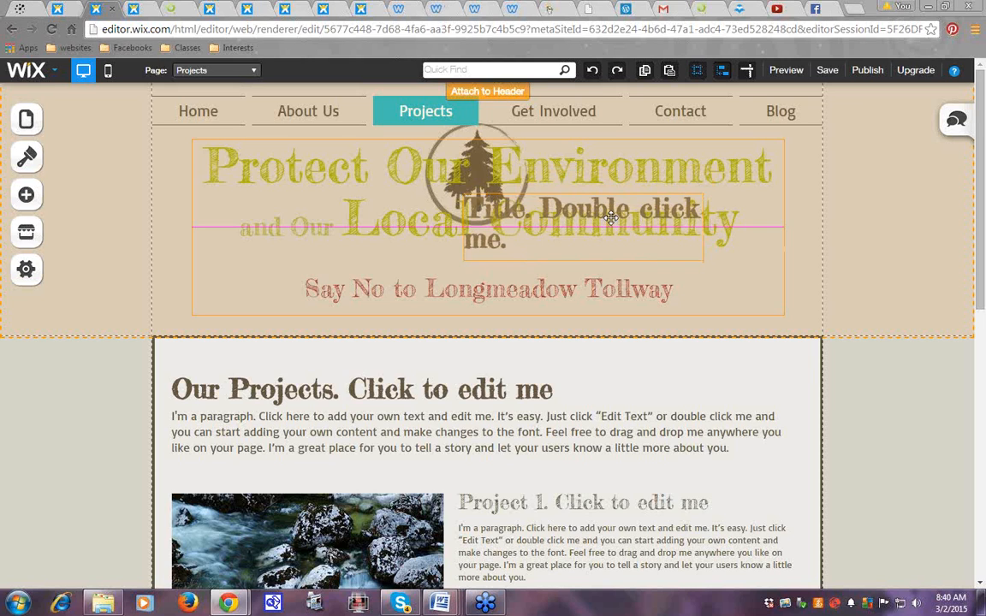
left_click_drag(611, 218, 293, 250)
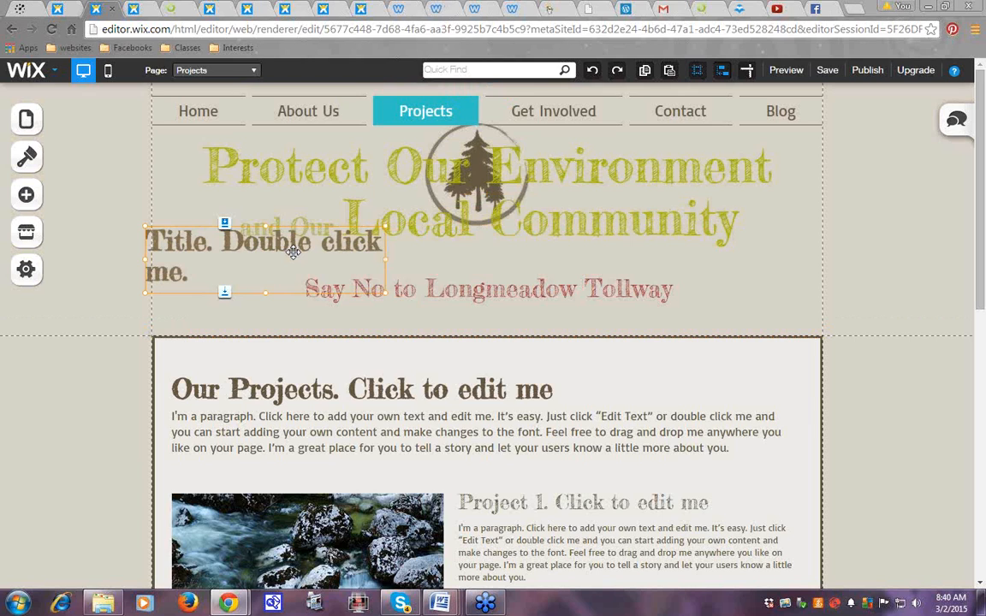
Delete the 'Title. Double click me.' text box using its context menu trash icon
right_click(293, 251)
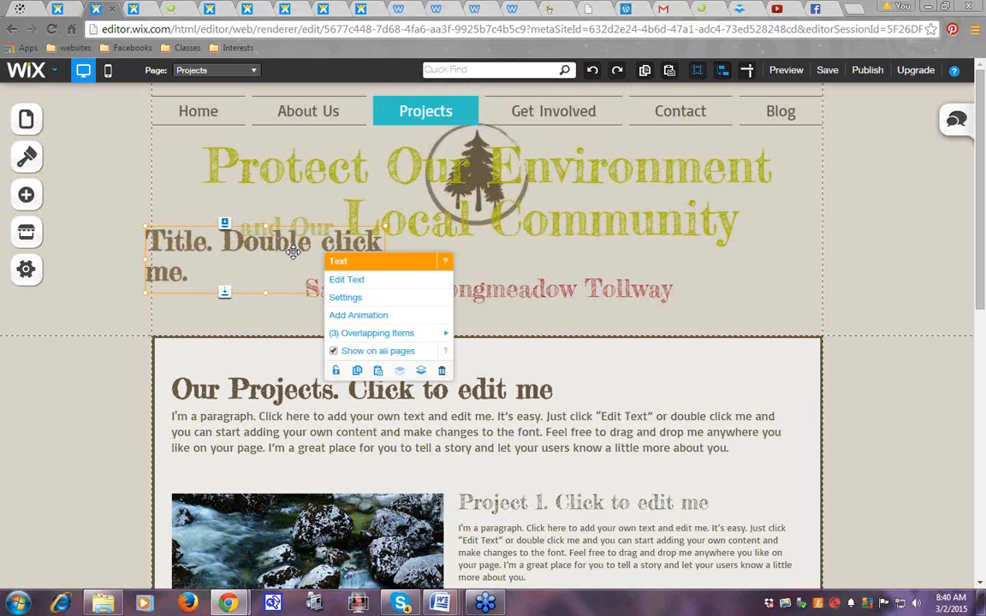
right_click(232, 245)
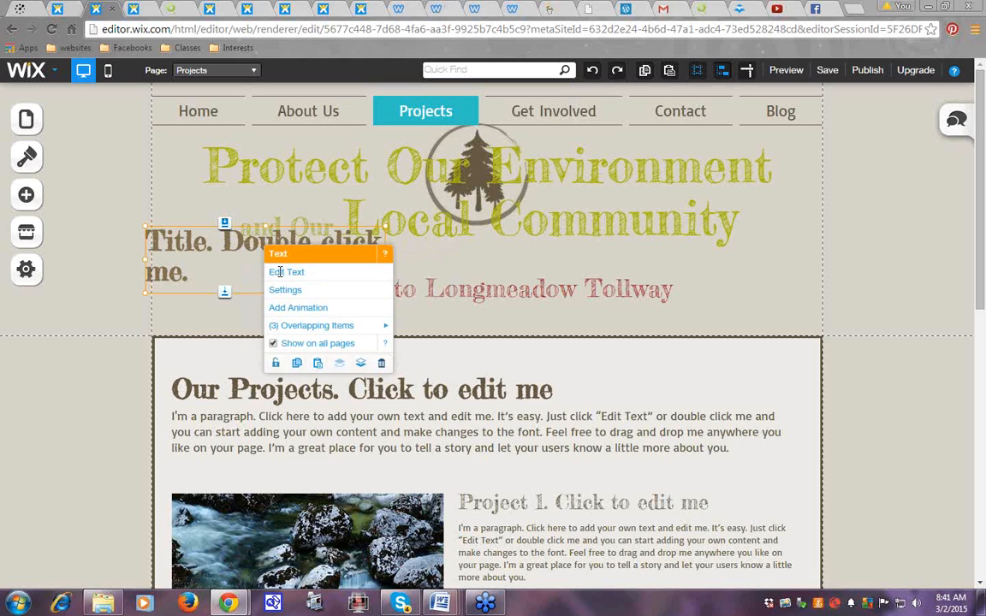
left_click(282, 273)
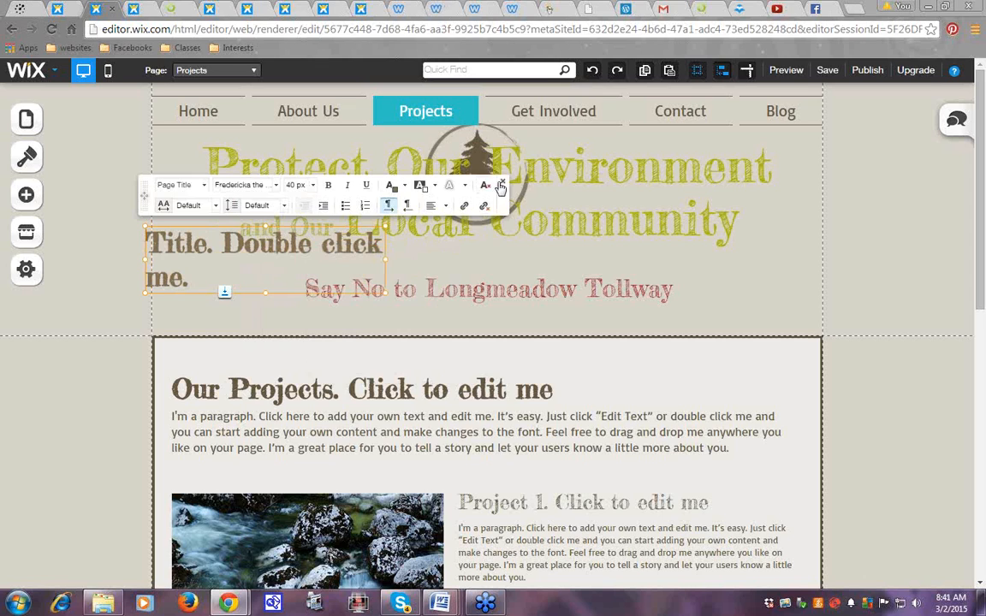
left_click(503, 182)
right_click(245, 262)
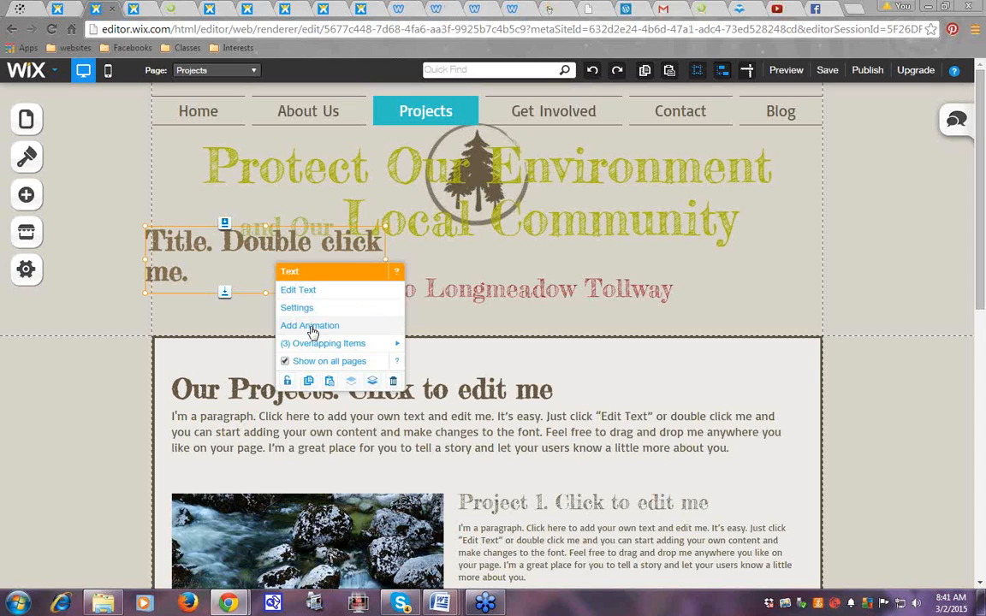
mouse_move(309, 351)
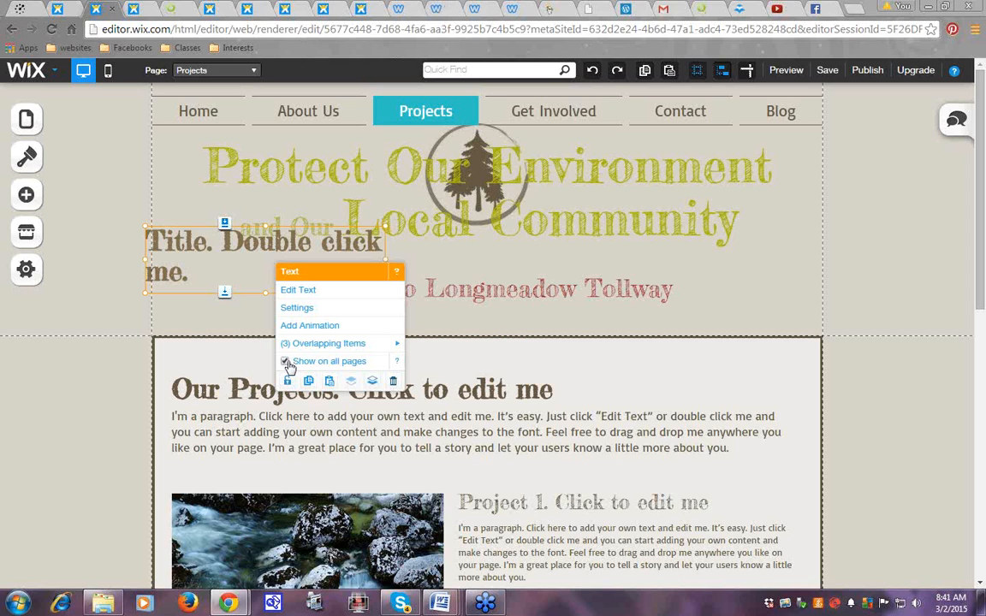
left_click(387, 262)
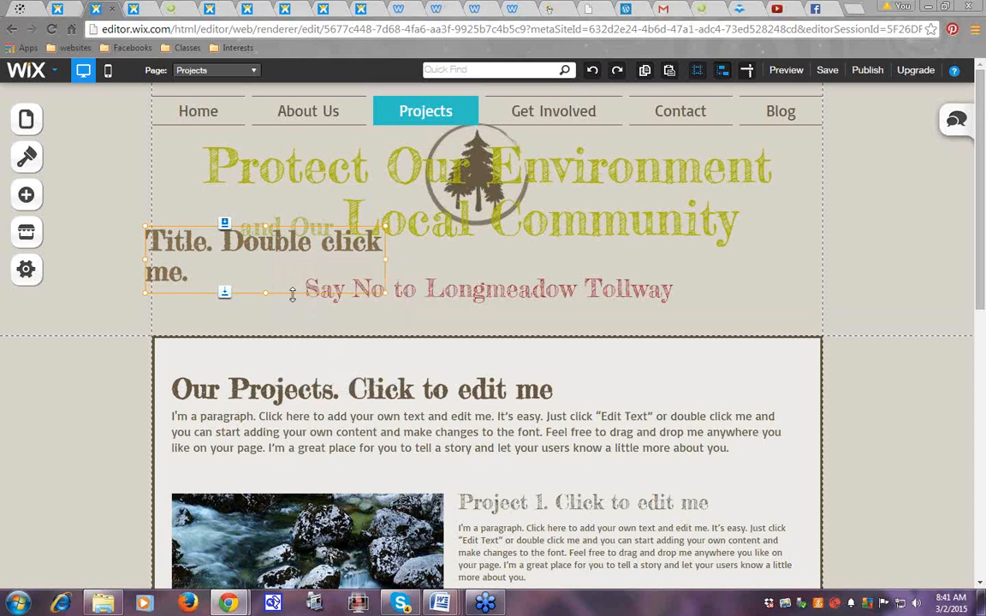
right_click(313, 265)
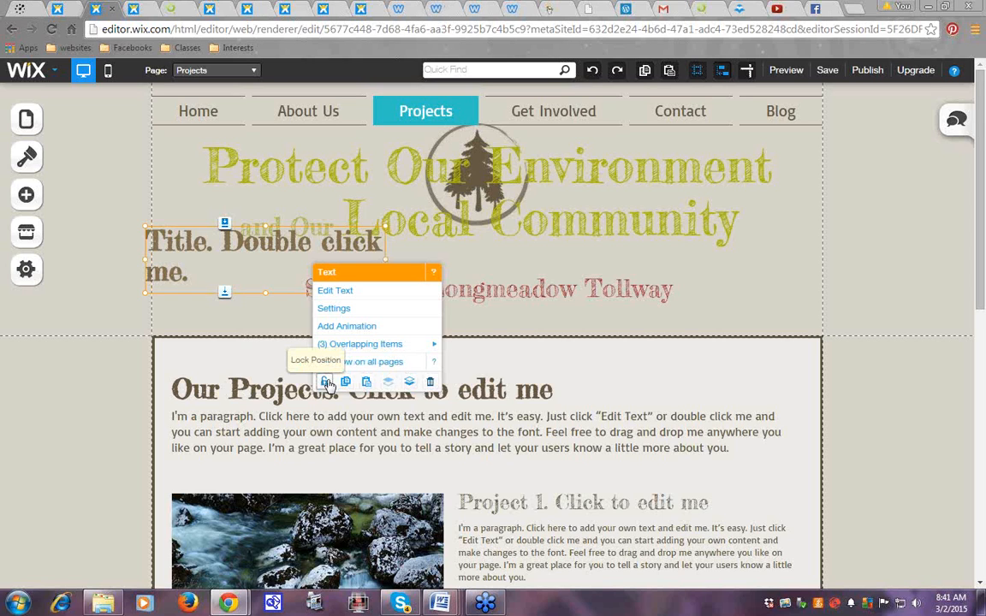
left_click(210, 261)
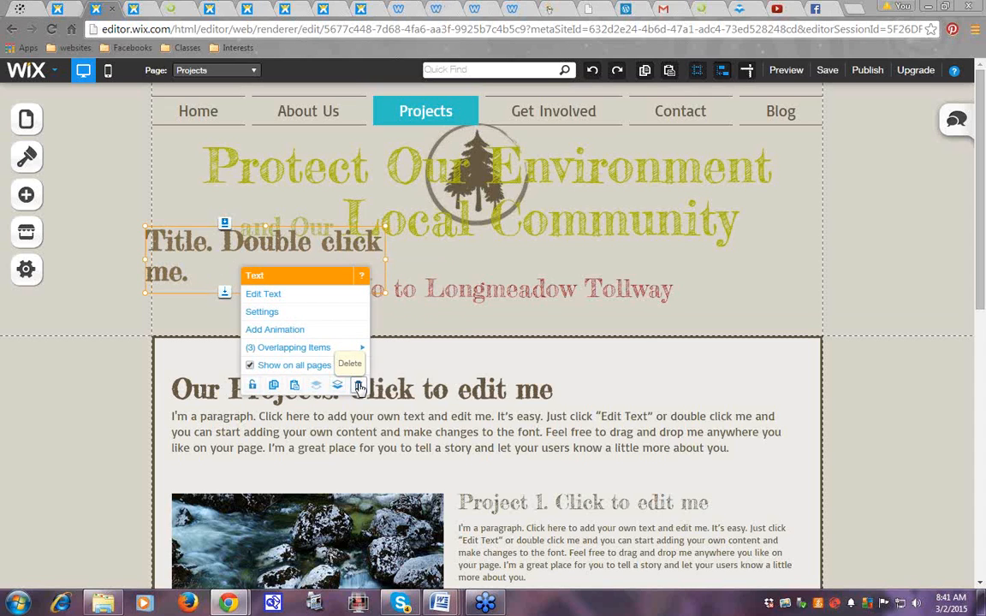
left_click(358, 386)
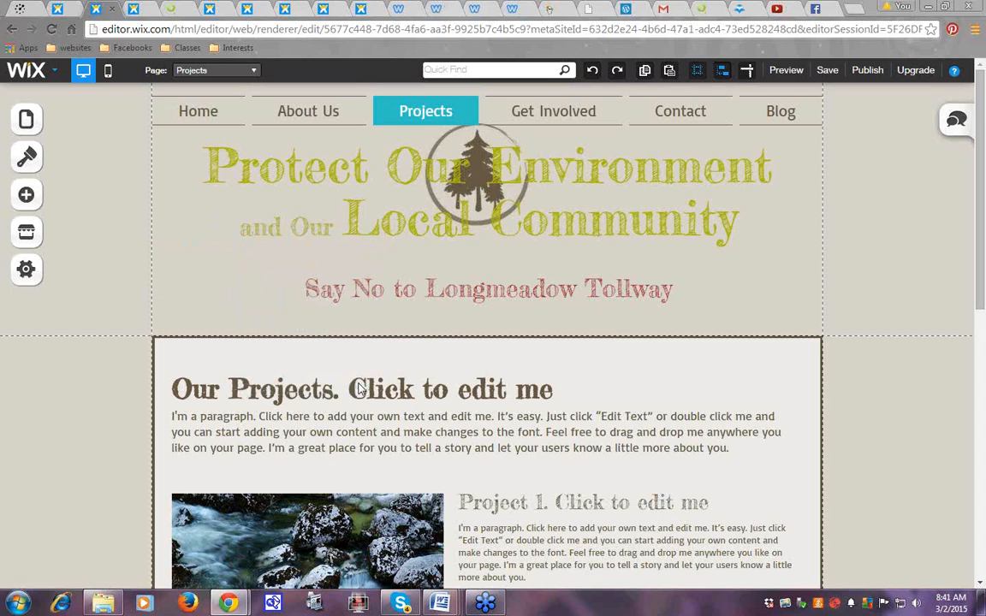
Try deleting the header text, then open the Add Images library via Add > Image
left_click(212, 269)
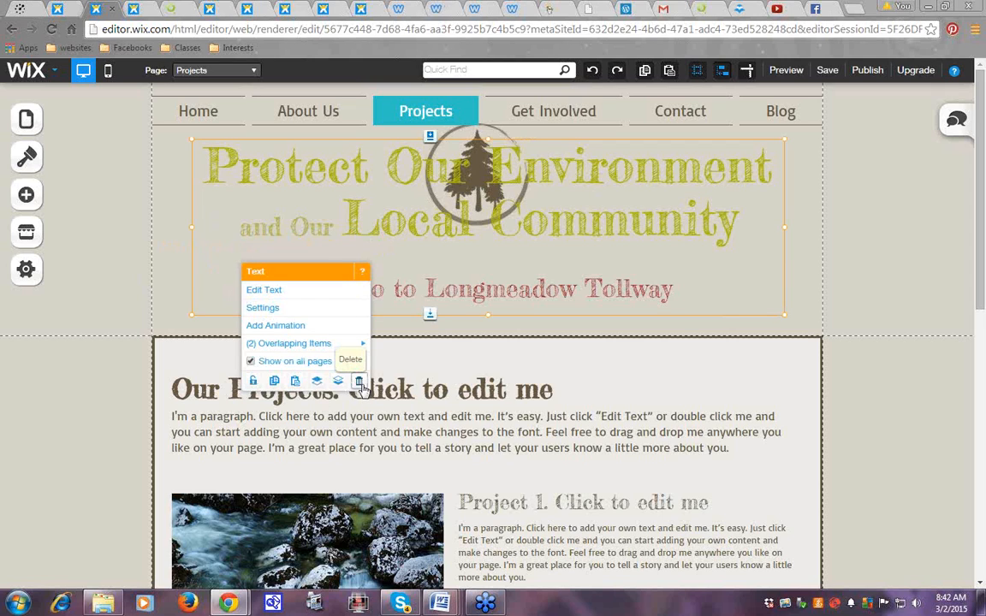
left_click(359, 382)
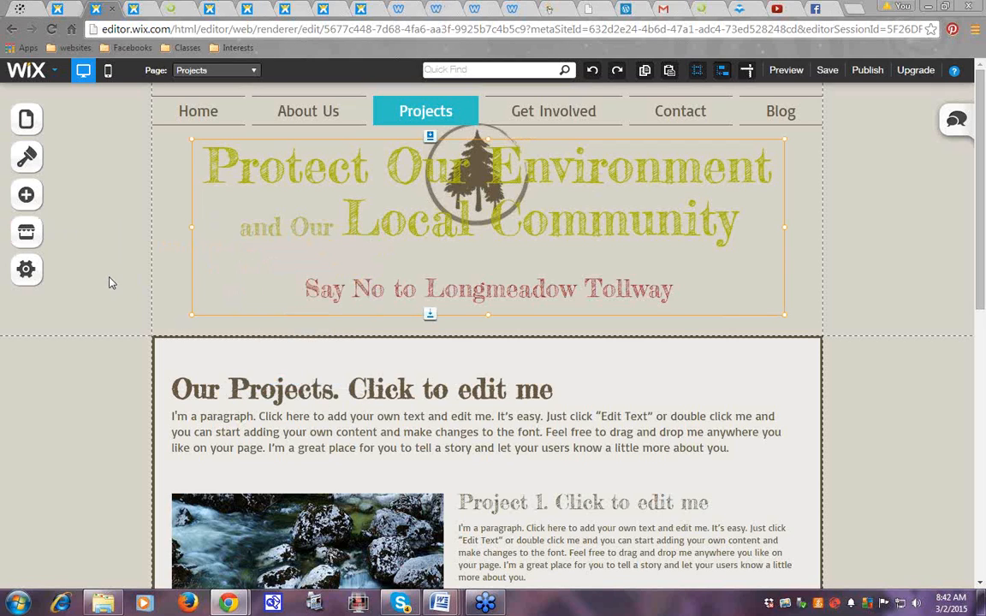
left_click(26, 196)
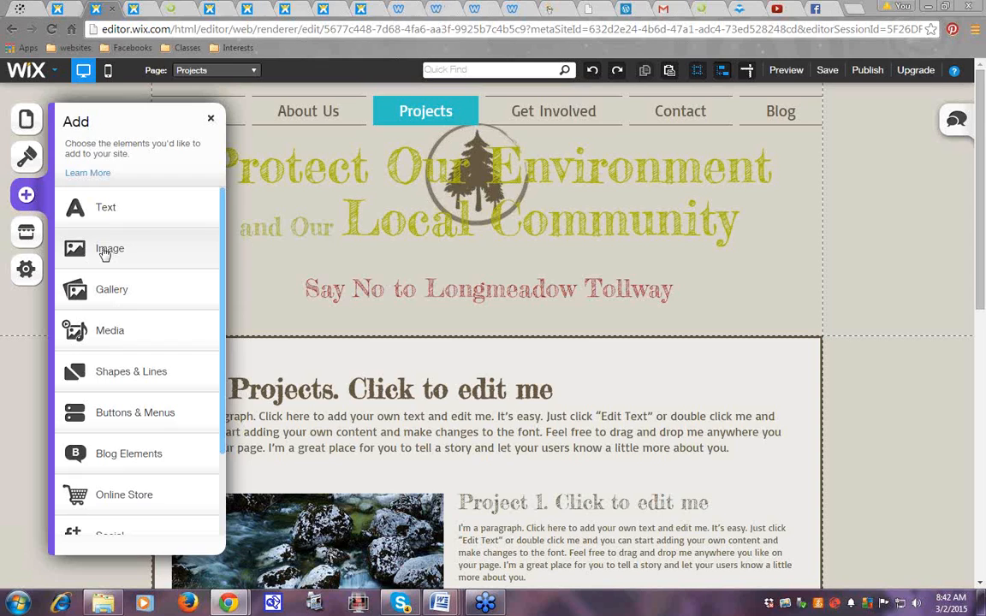
left_click(105, 252)
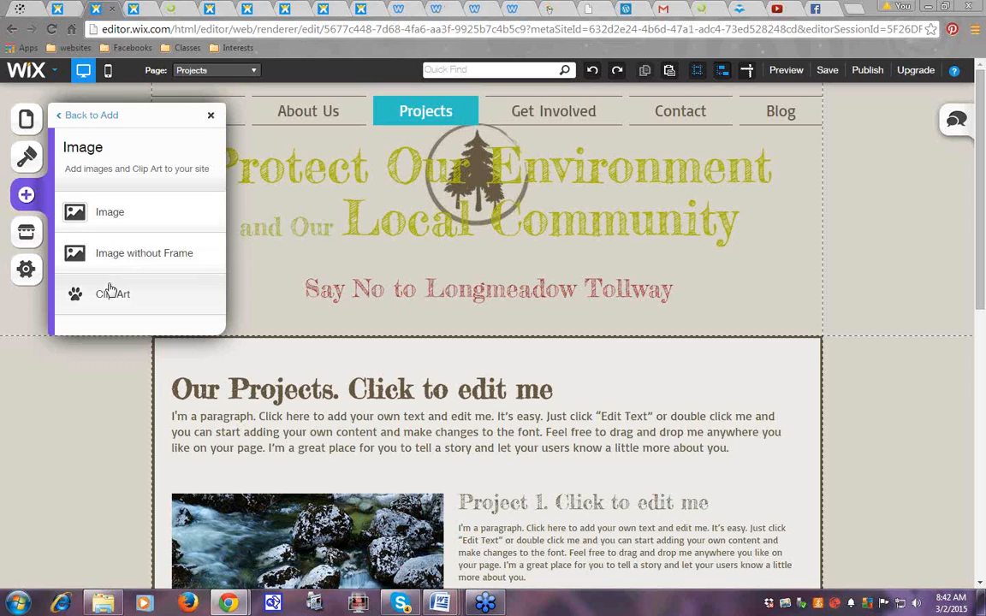
left_click(101, 219)
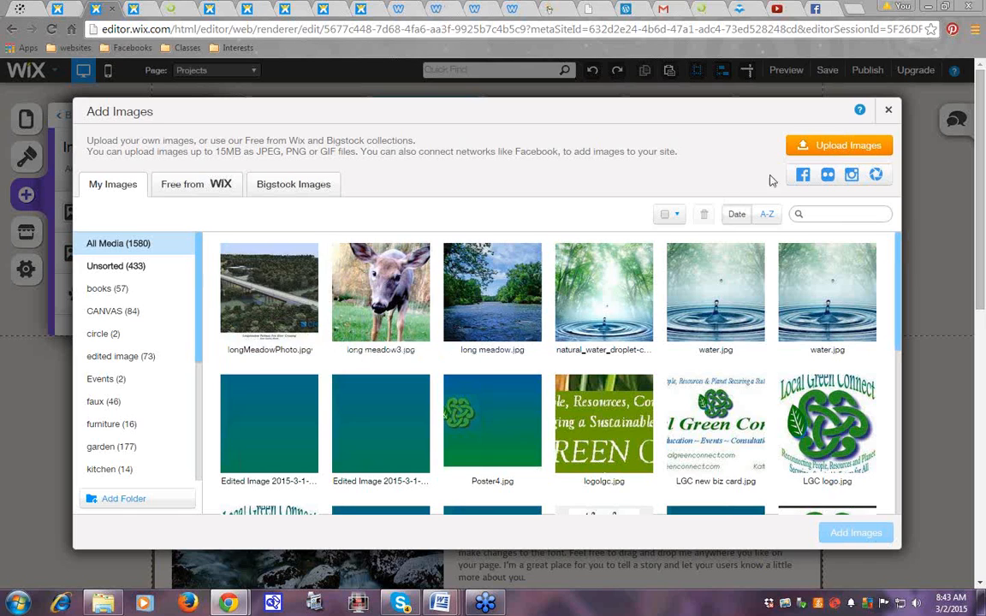
Upload an image file, then add longMeadowPhoto.jpg and long meadow3.jpg to the page
left_click(831, 144)
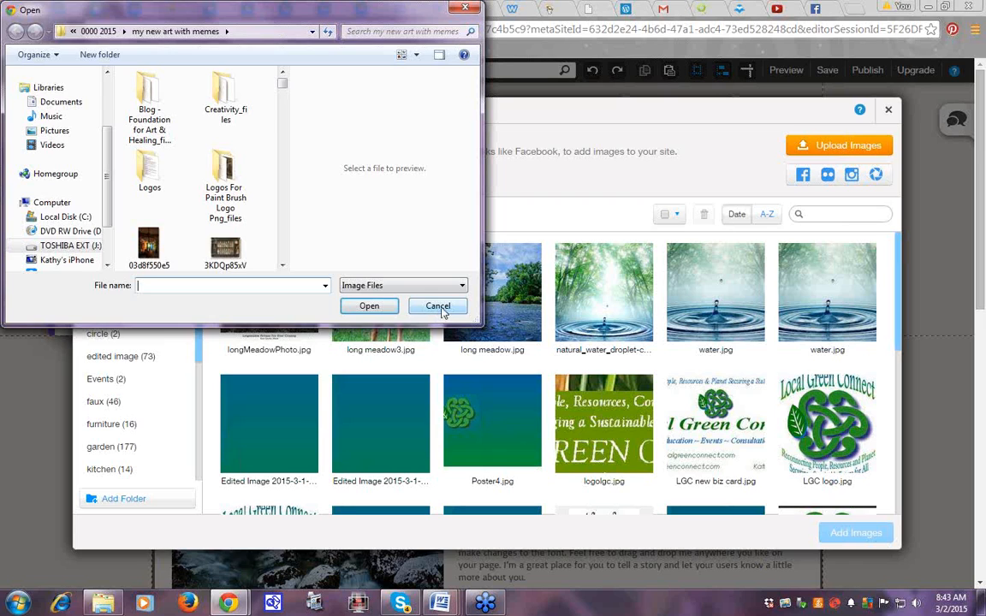
left_click(149, 248)
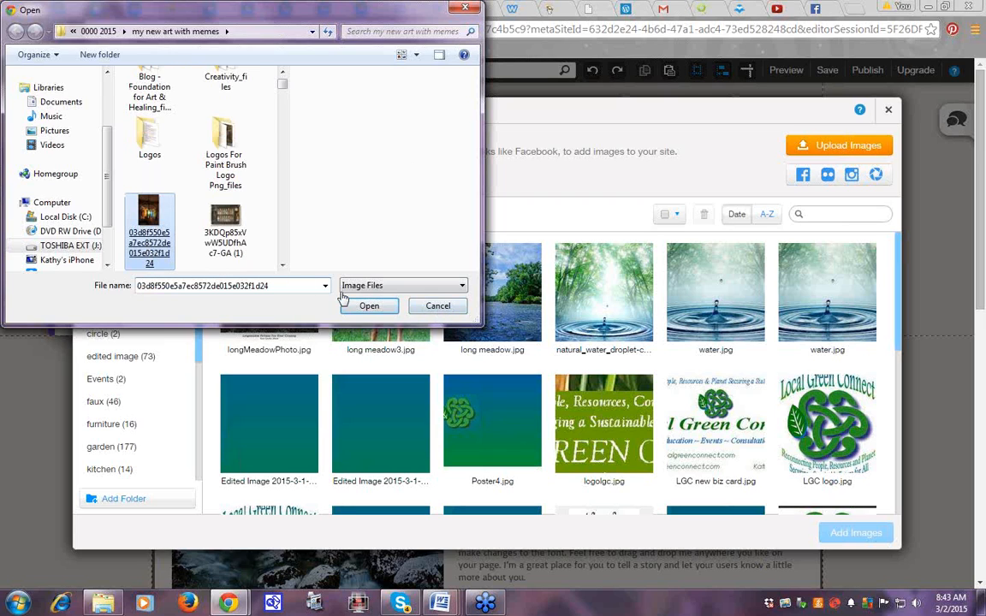
left_click(363, 310)
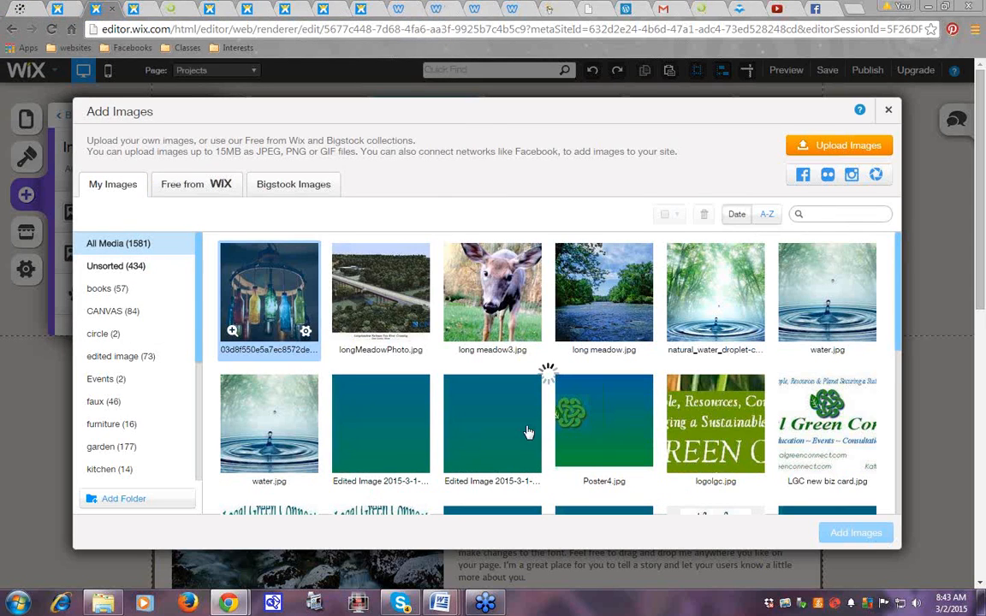
left_click(393, 296)
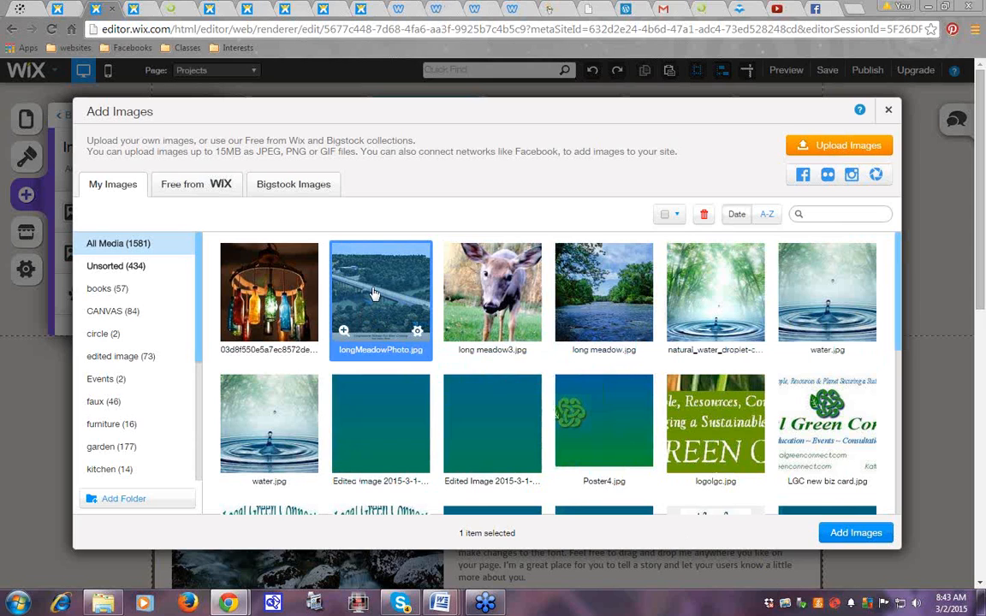
left_click(477, 308)
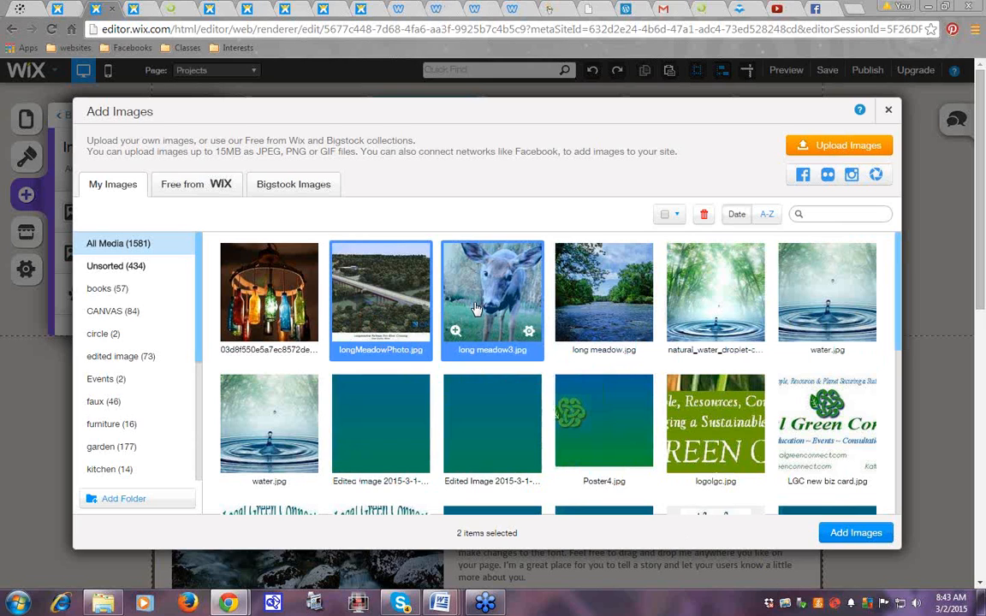
left_click(857, 534)
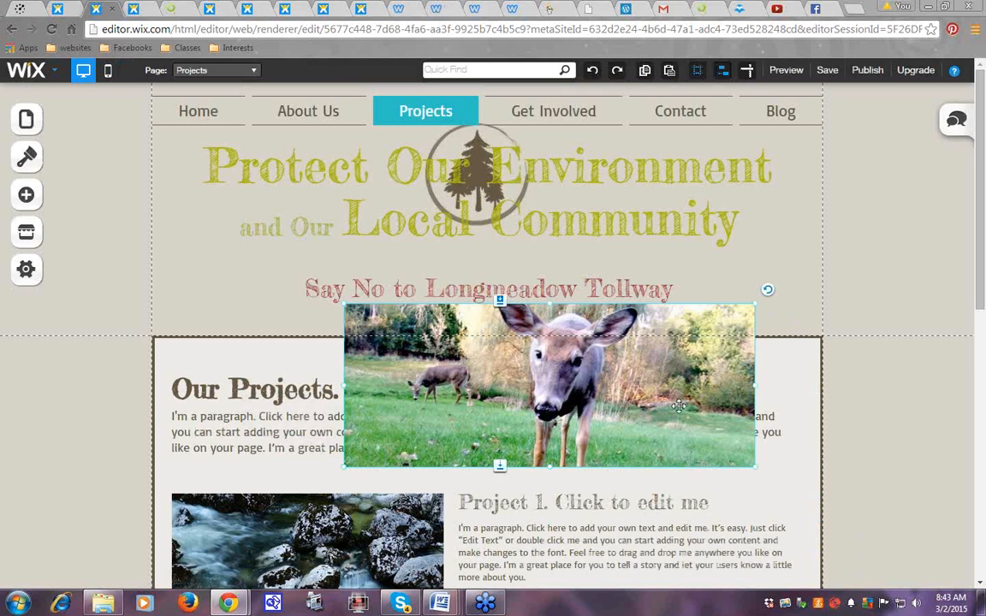
Move the deer photo up and resize and reposition the bridge photo in the header
left_click_drag(712, 385, 788, 322)
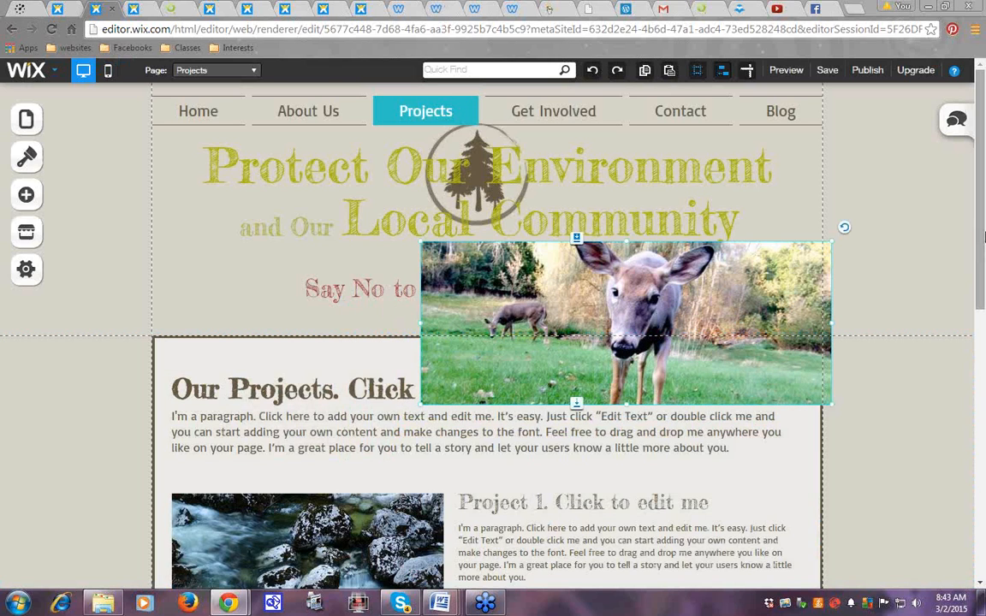
scroll(982, 274, "down", 1)
left_click_drag(981, 289, 985, 477)
scroll(372, 300, "up", 6)
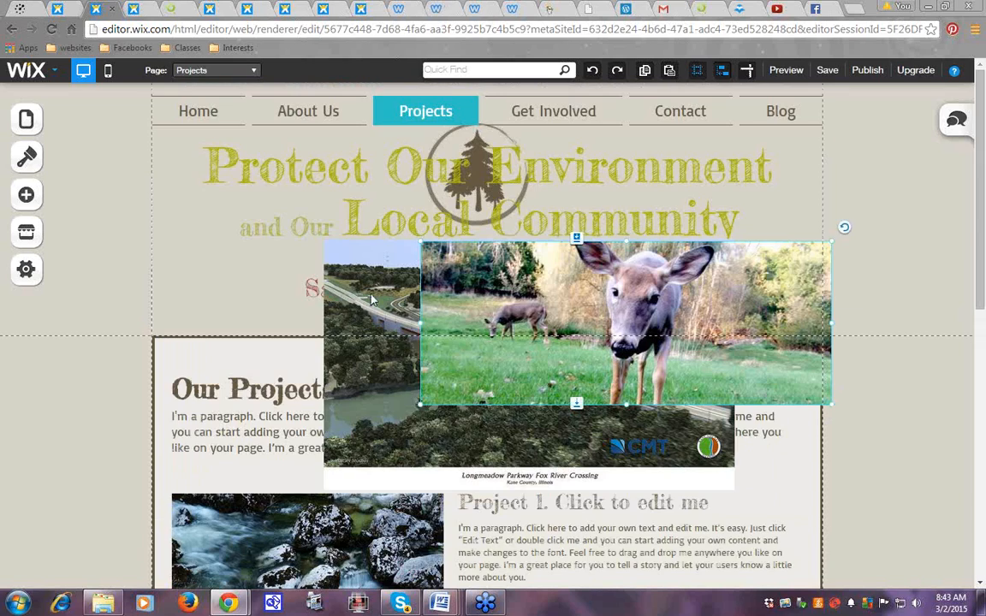
left_click(371, 299)
left_click_drag(321, 299, 161, 281)
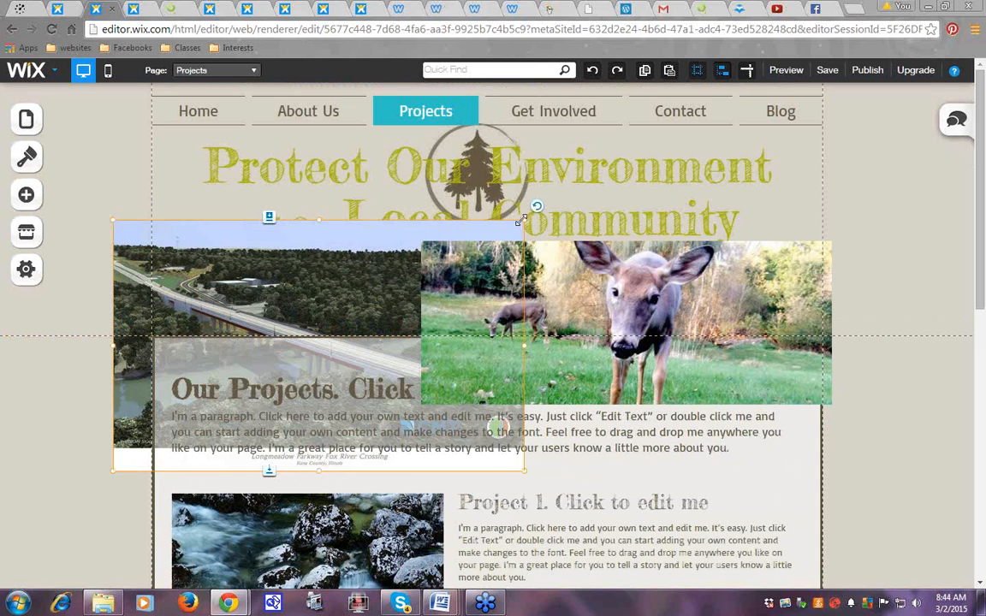
left_click_drag(522, 222, 464, 219)
left_click_drag(432, 338, 530, 341)
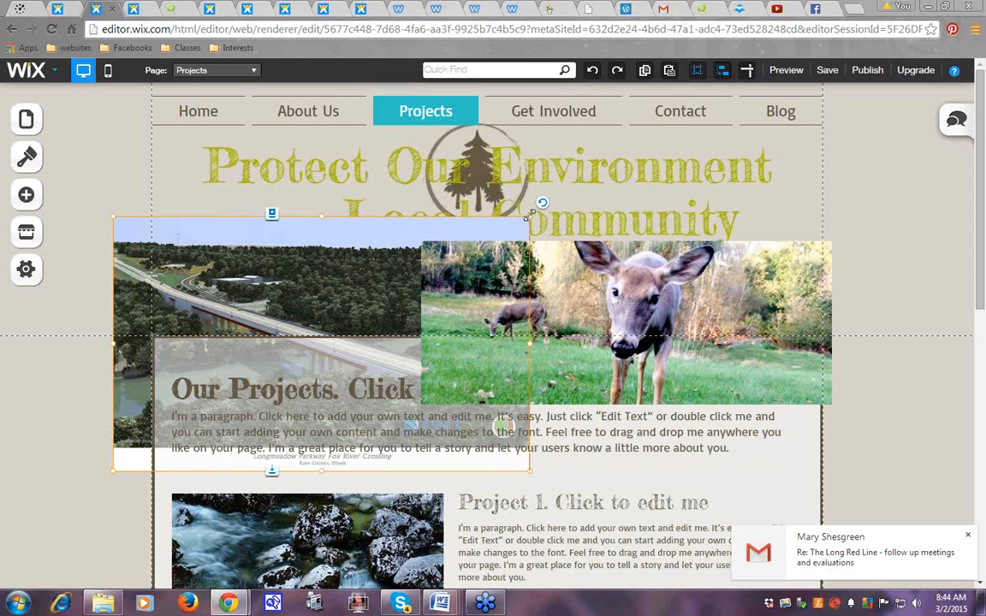
left_click_drag(528, 217, 380, 142)
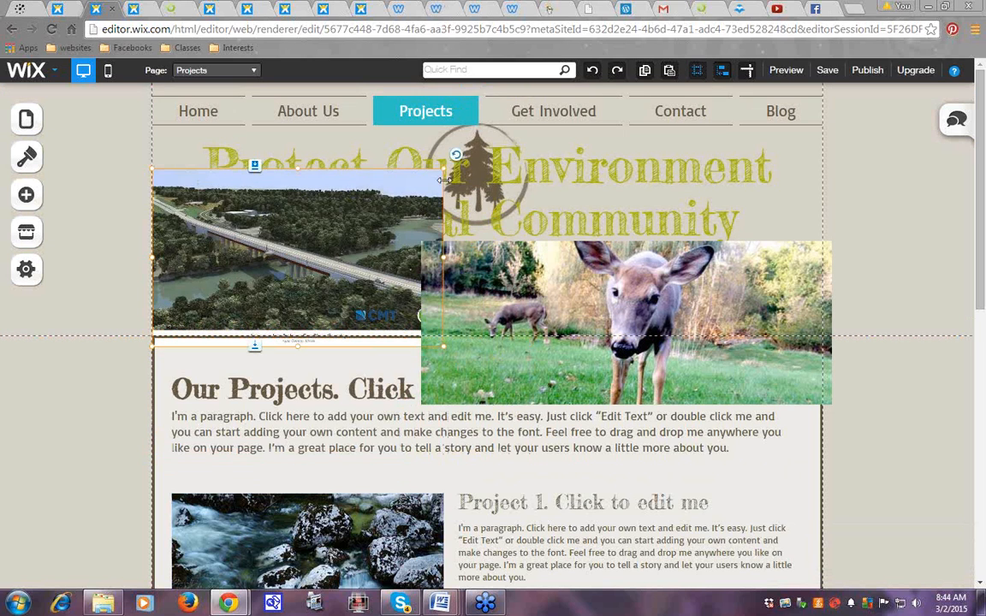
left_click_drag(438, 173, 374, 209)
left_click_drag(294, 288, 331, 289)
Shrink the deer photo beside the tagline and nudge the bridge photo slightly left
left_click(818, 252)
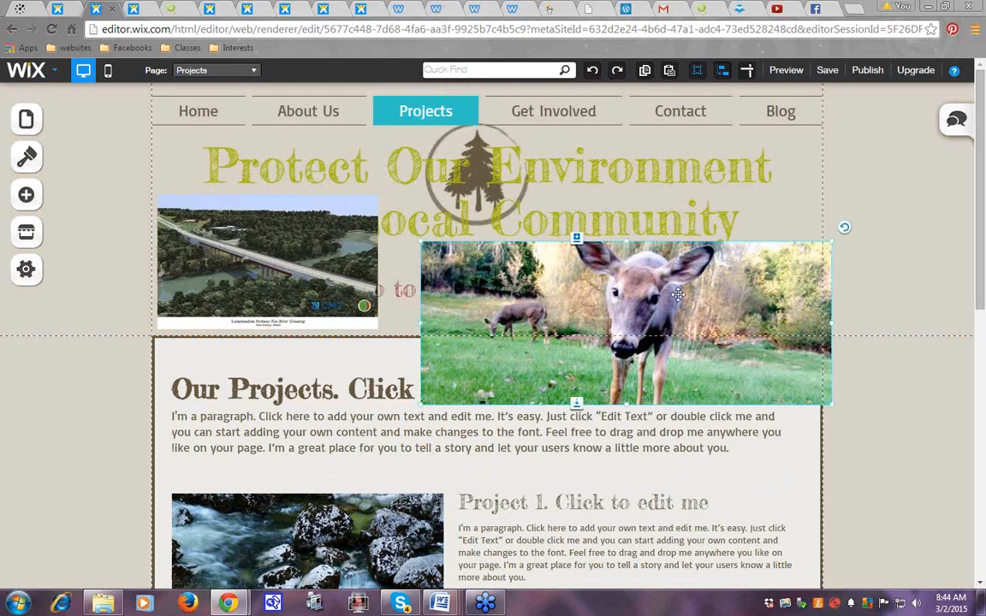
left_click_drag(836, 240, 604, 332)
left_click_drag(545, 379, 754, 310)
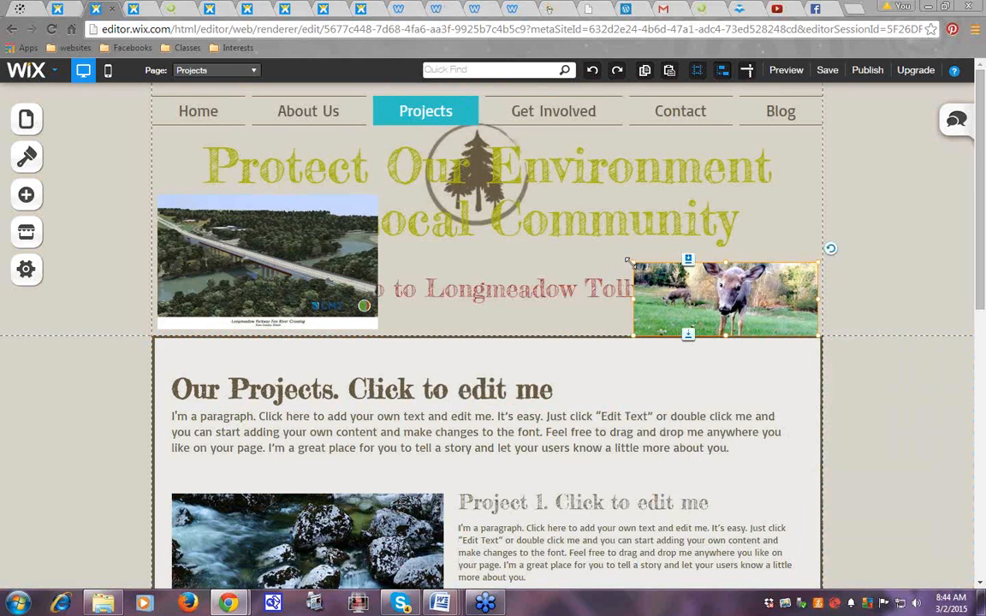
left_click_drag(629, 260, 667, 276)
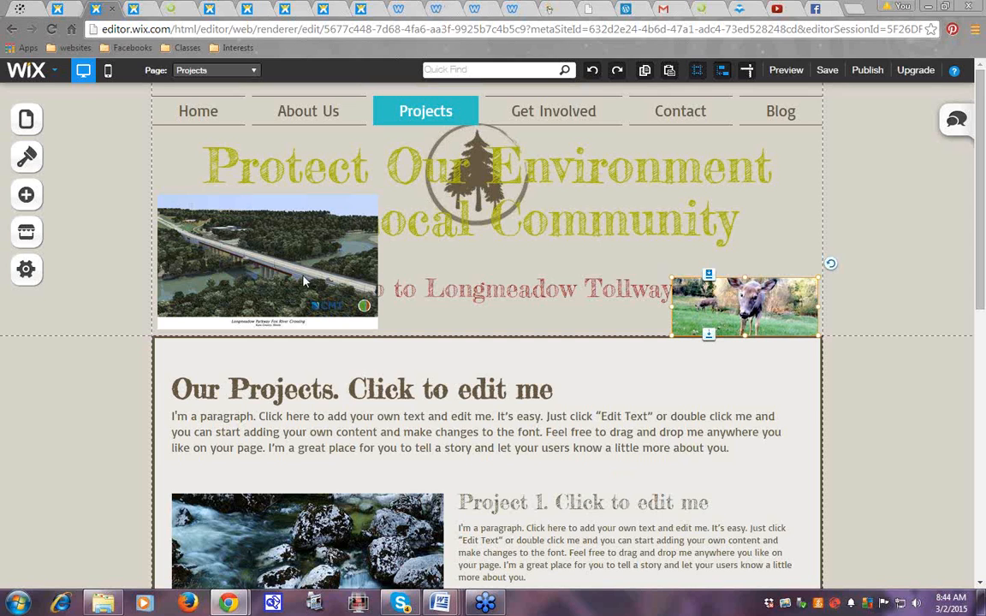
left_click_drag(301, 281, 268, 250)
Delete both the bridge photo and the deer photo
right_click(262, 268)
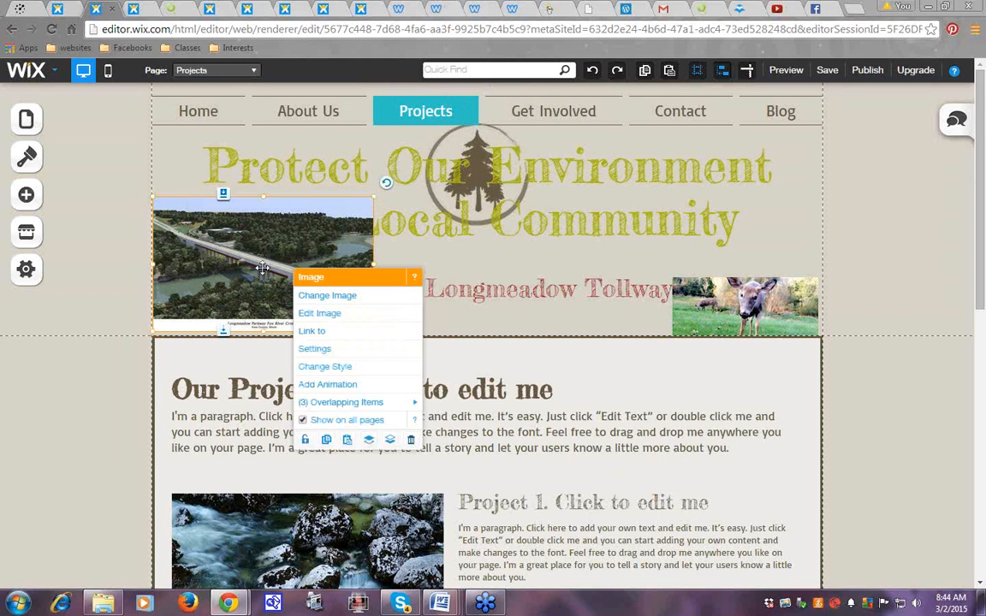
left_click(411, 440)
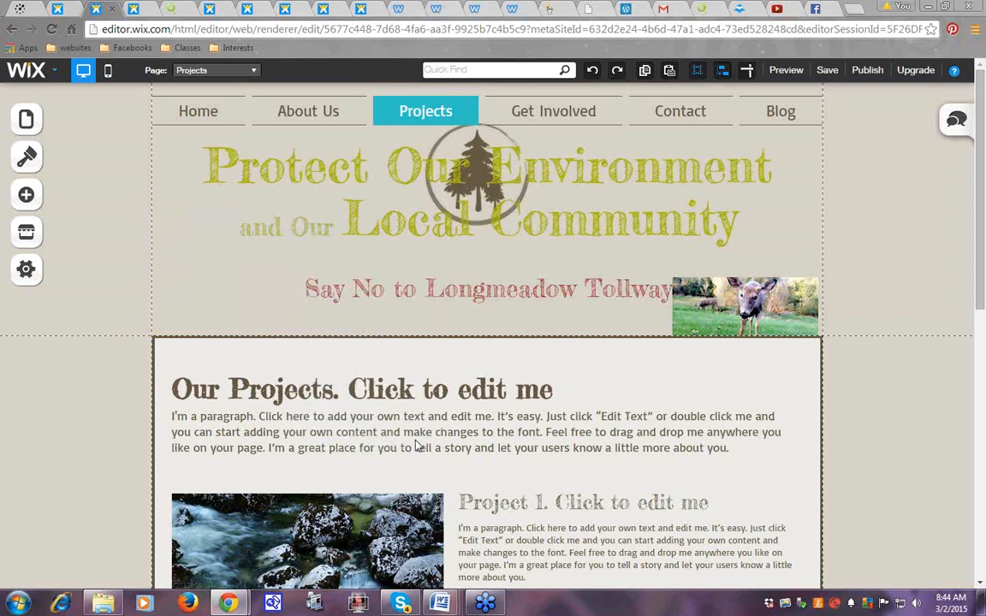
right_click(751, 319)
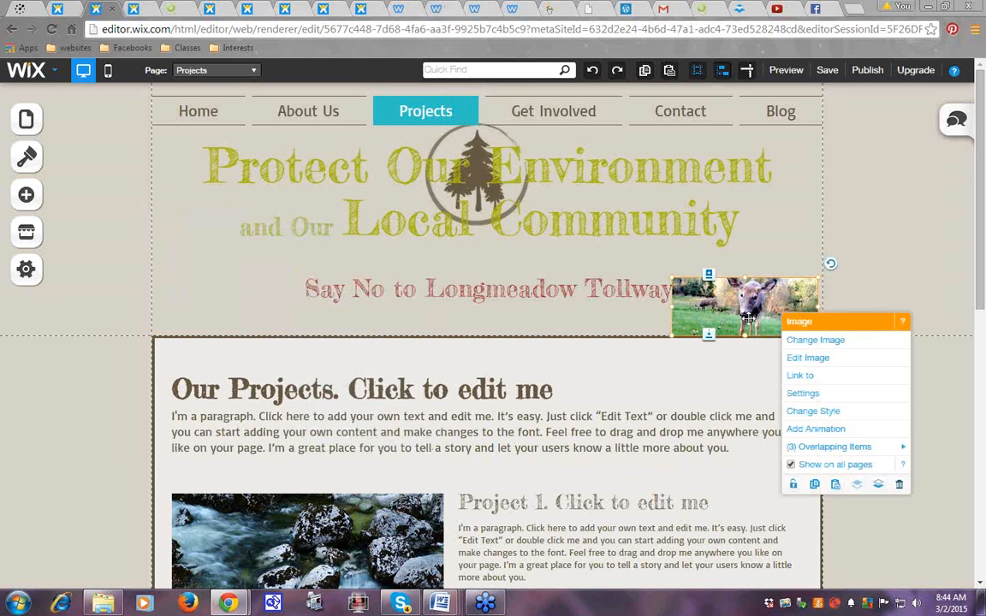
left_click(900, 485)
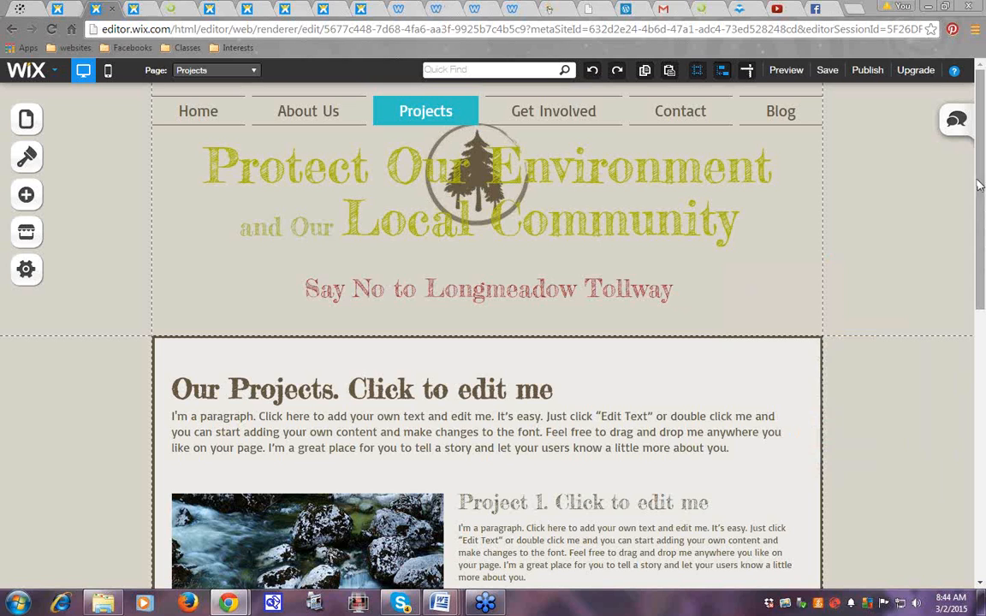
Swap the Project 1 waterfall image for longMeadowPhoto.jpg using Change Image
scroll(983, 162, "down", 1)
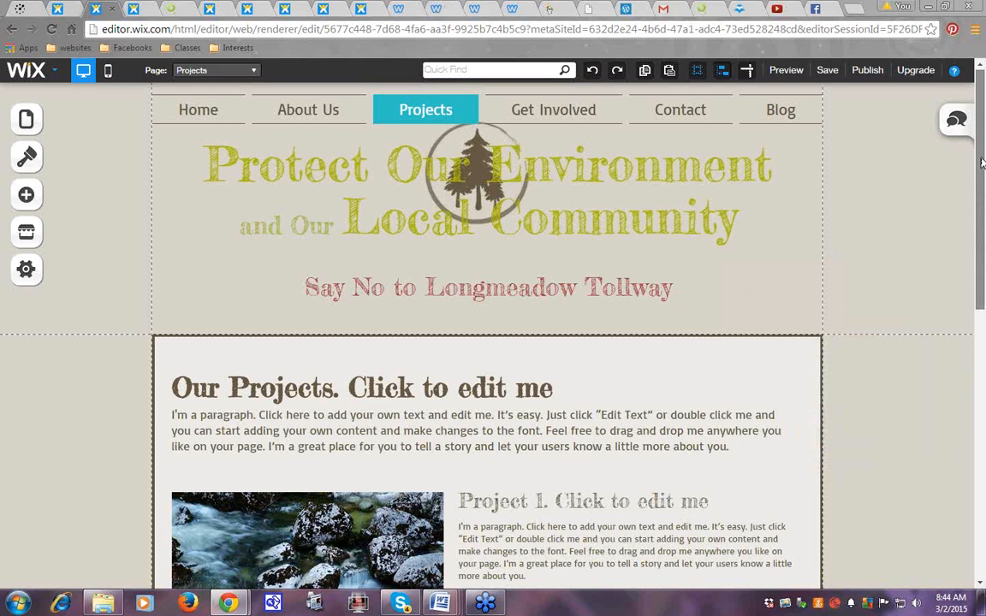
scroll(983, 163, "down", 2)
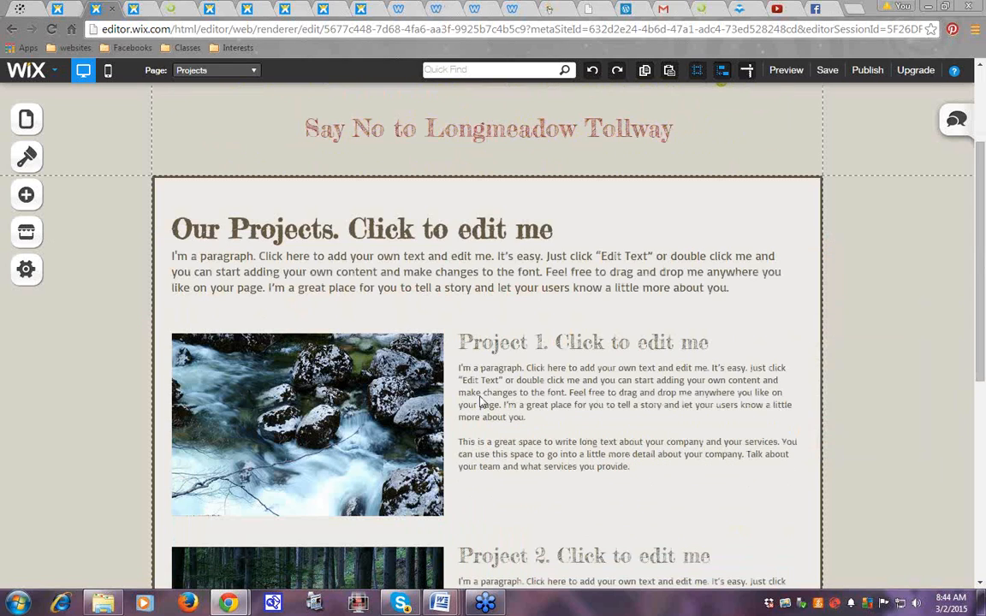
right_click(293, 405)
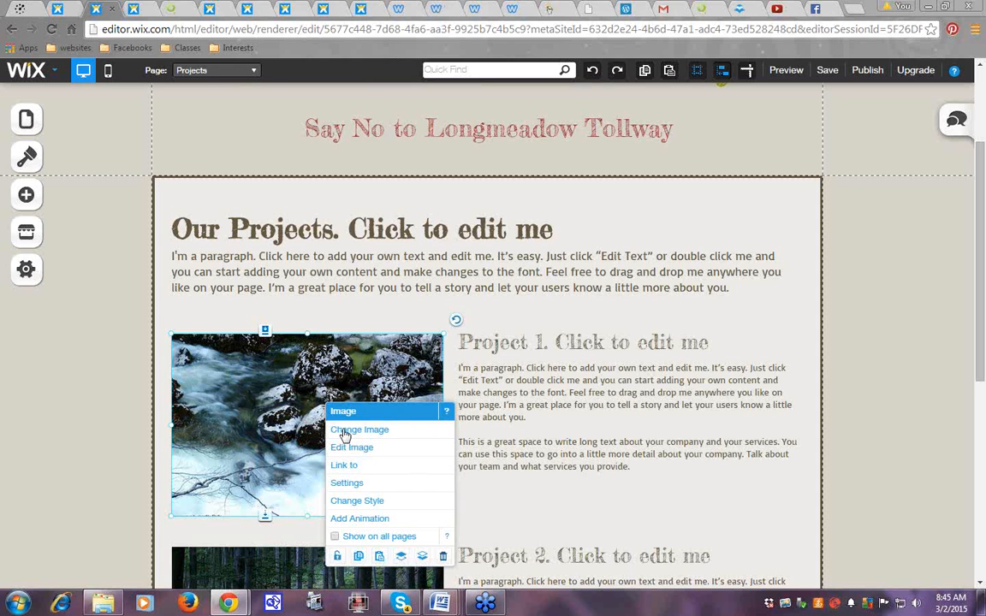
left_click(343, 436)
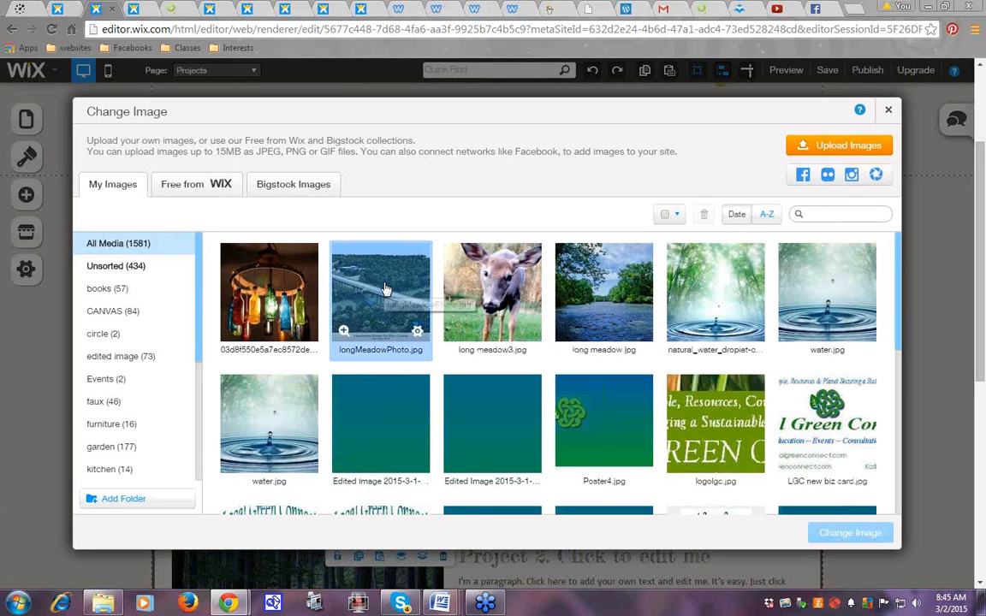
left_click(385, 290)
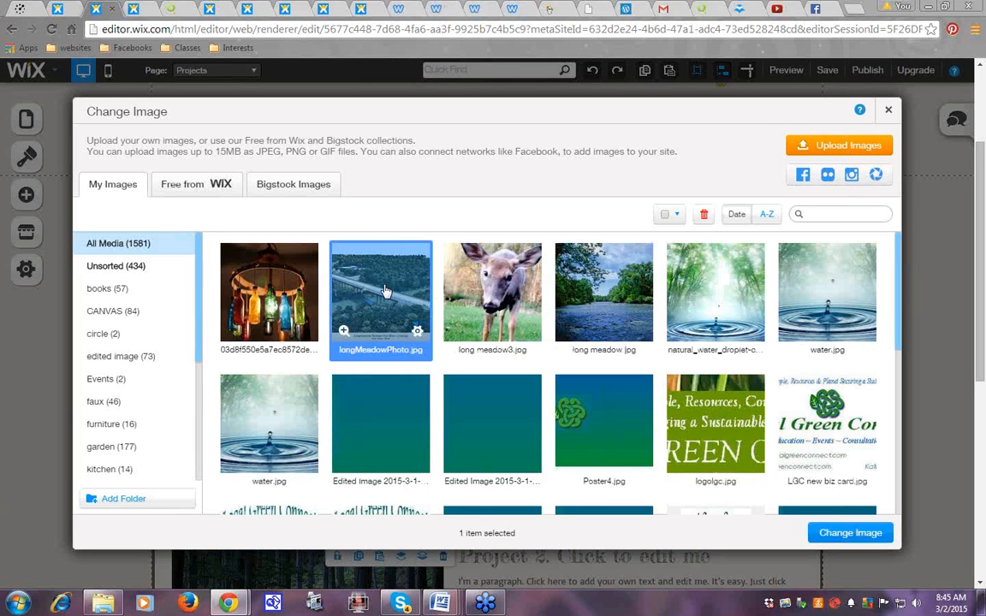
left_click(843, 535)
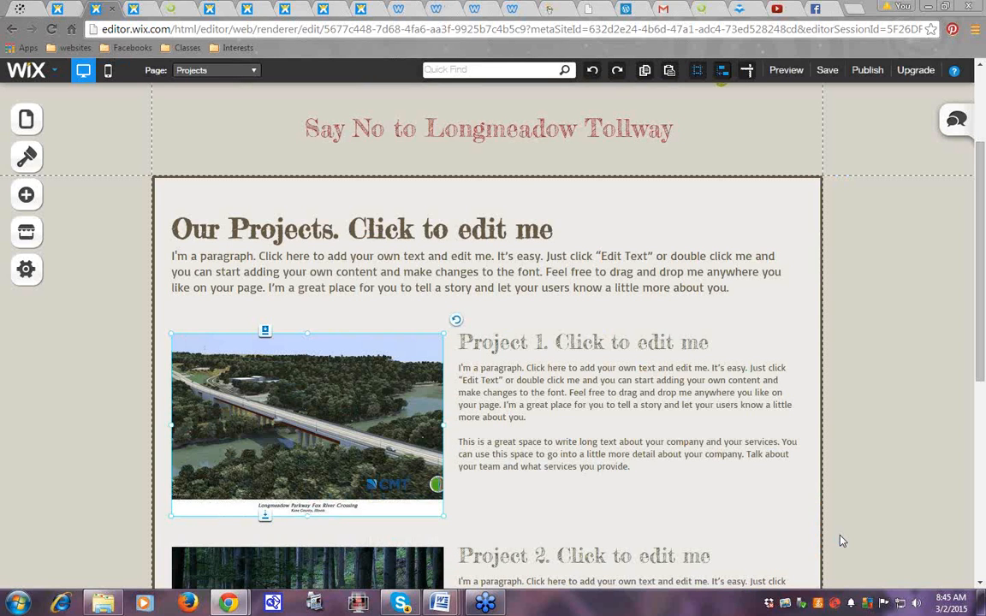
left_click(874, 347)
double_click(479, 370)
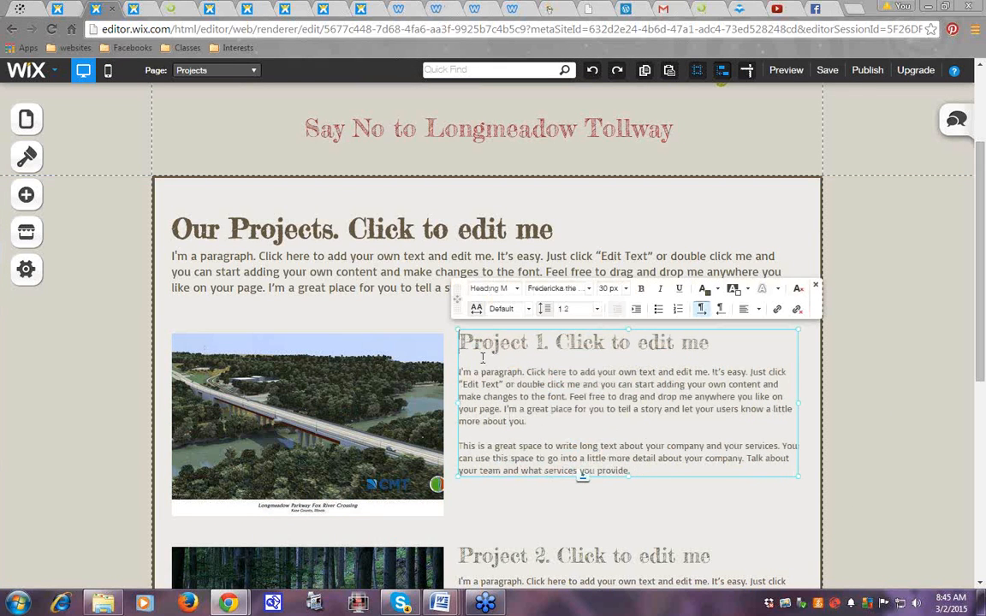
left_click_drag(460, 343, 654, 475)
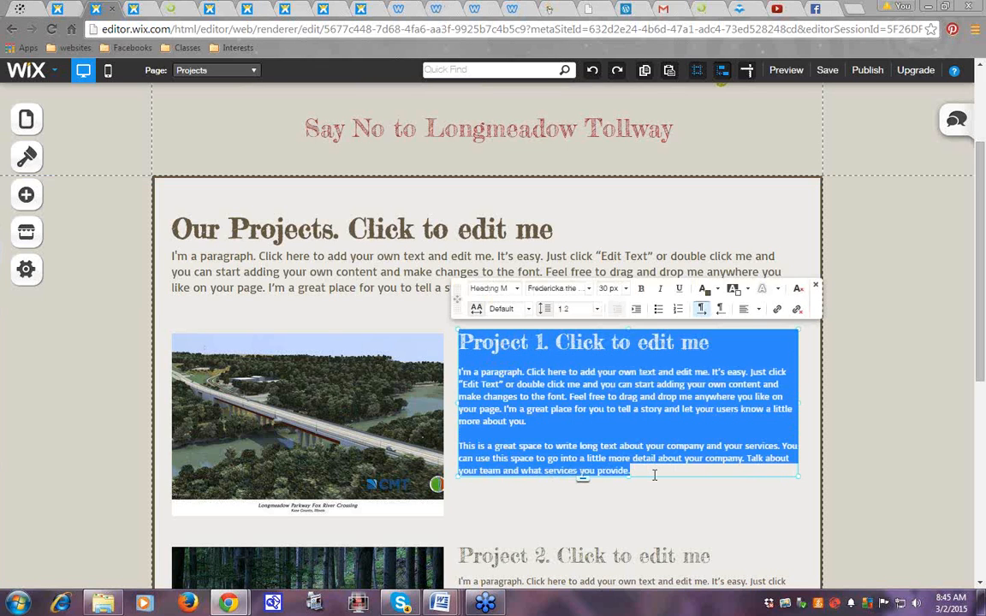
key("BackSpace")
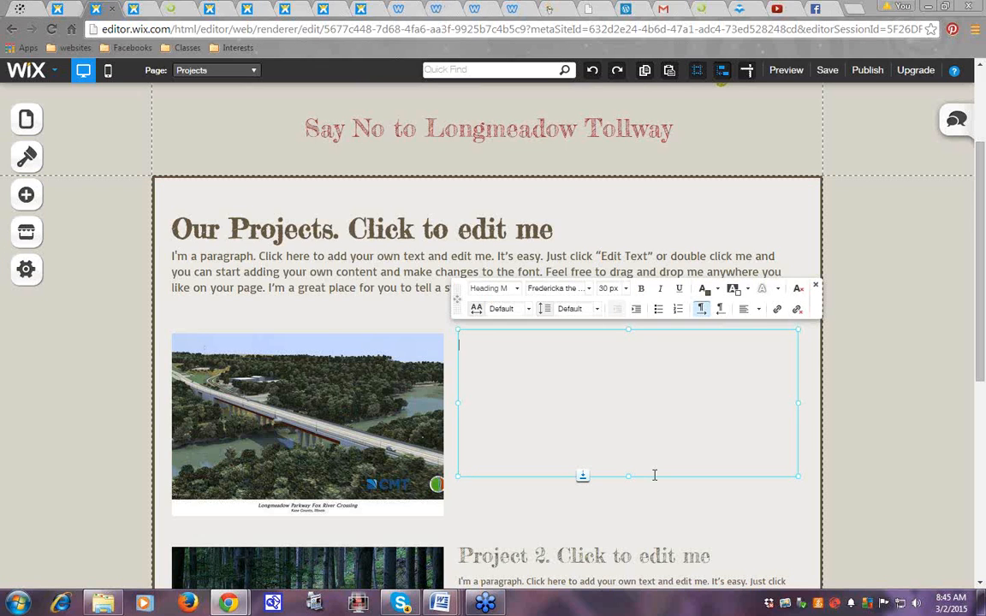
type("Pr")
key("BackSpace")
key("BackSpace")
type("Long Meadow ")
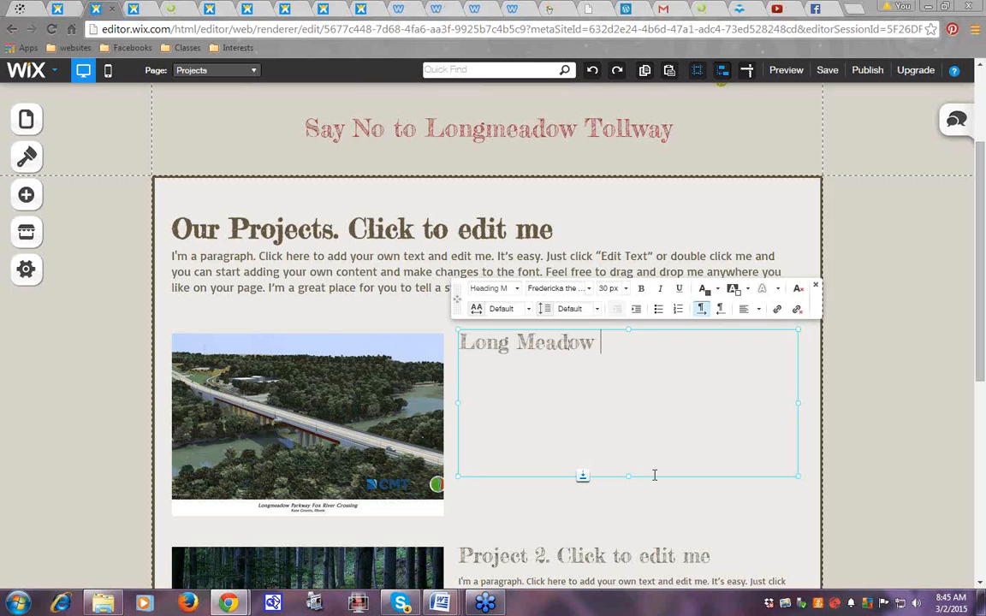
type("Tollway")
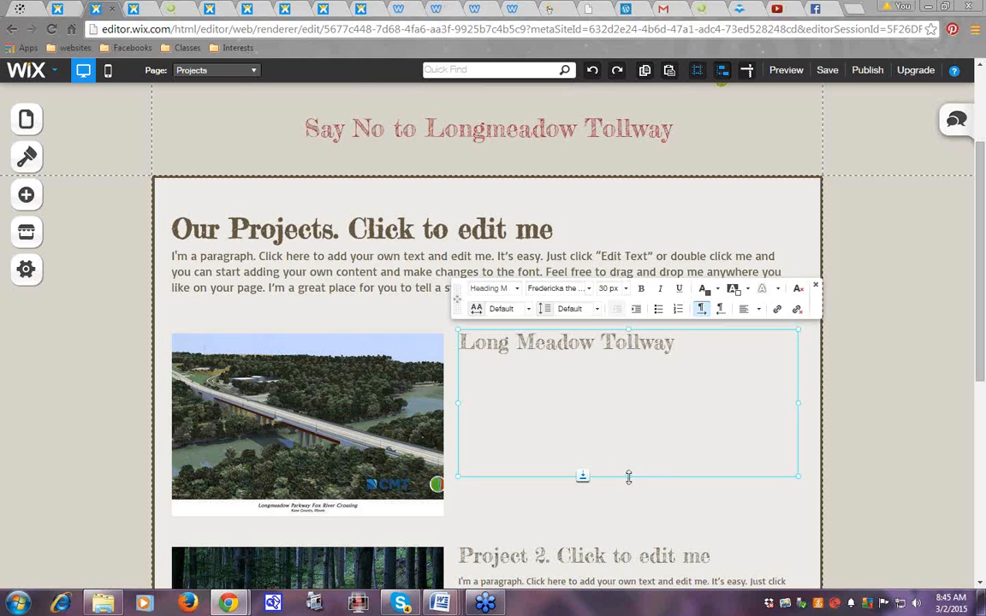
left_click_drag(622, 477, 626, 502)
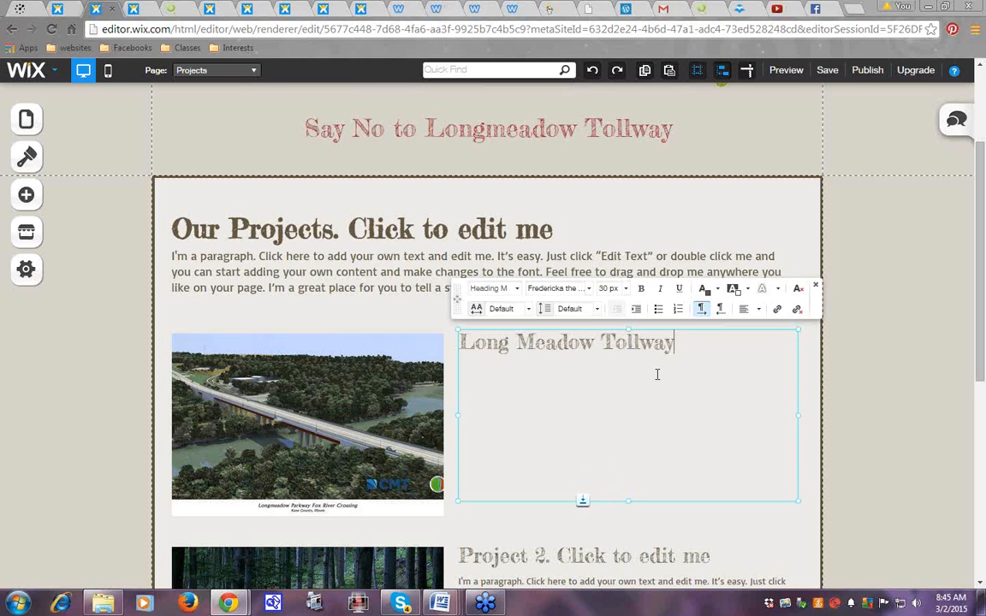
left_click_drag(627, 332, 626, 337)
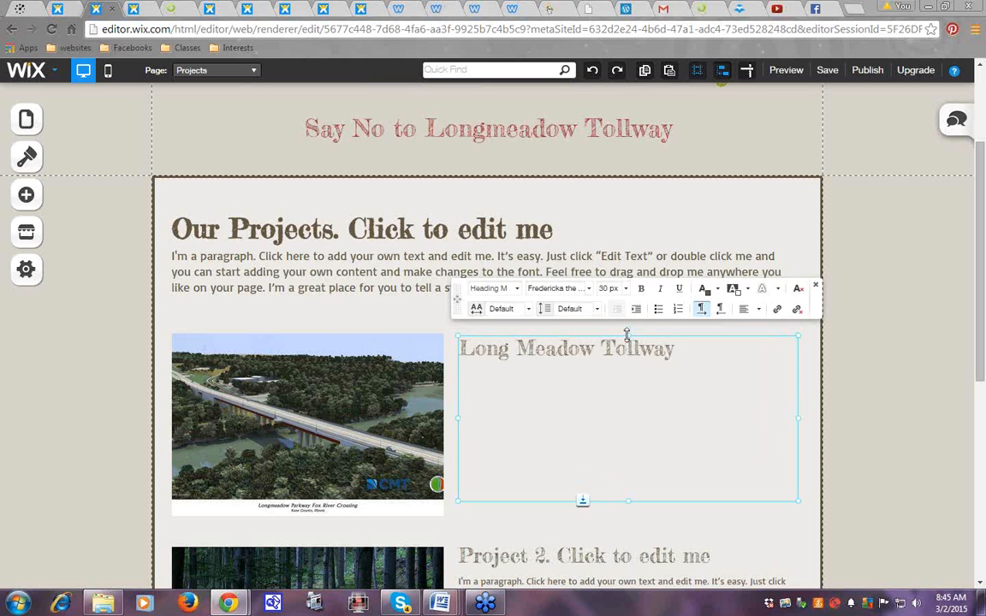
left_click(868, 366)
left_click(623, 377)
mouse_move(627, 334)
left_mouse_down()
mouse_move(625, 318)
mouse_move(622, 333)
left_mouse_up()
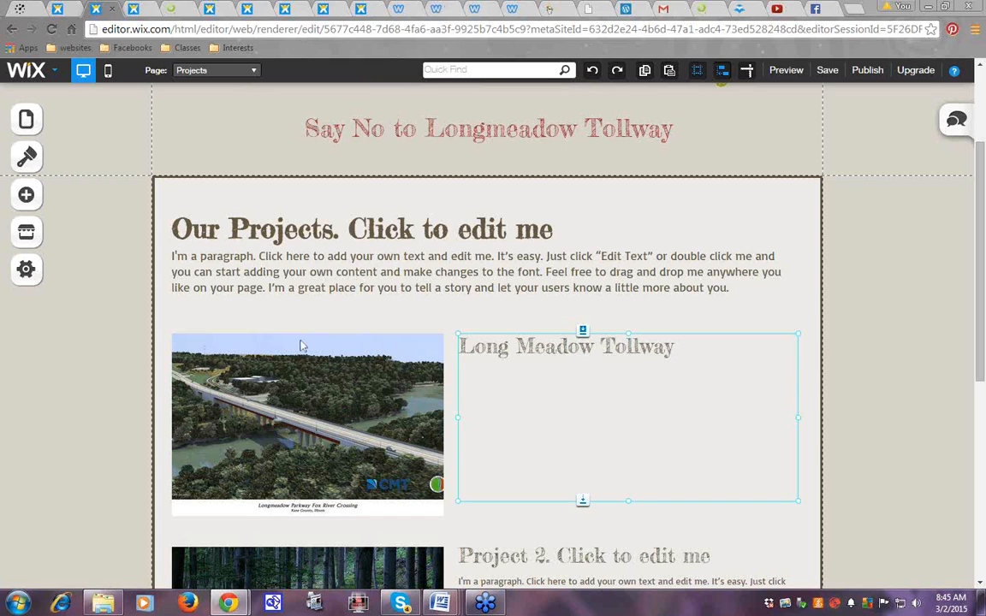
mouse_move(631, 502)
left_mouse_down()
mouse_move(632, 489)
mouse_move(629, 501)
left_mouse_up()
left_click(868, 410)
left_click(591, 483)
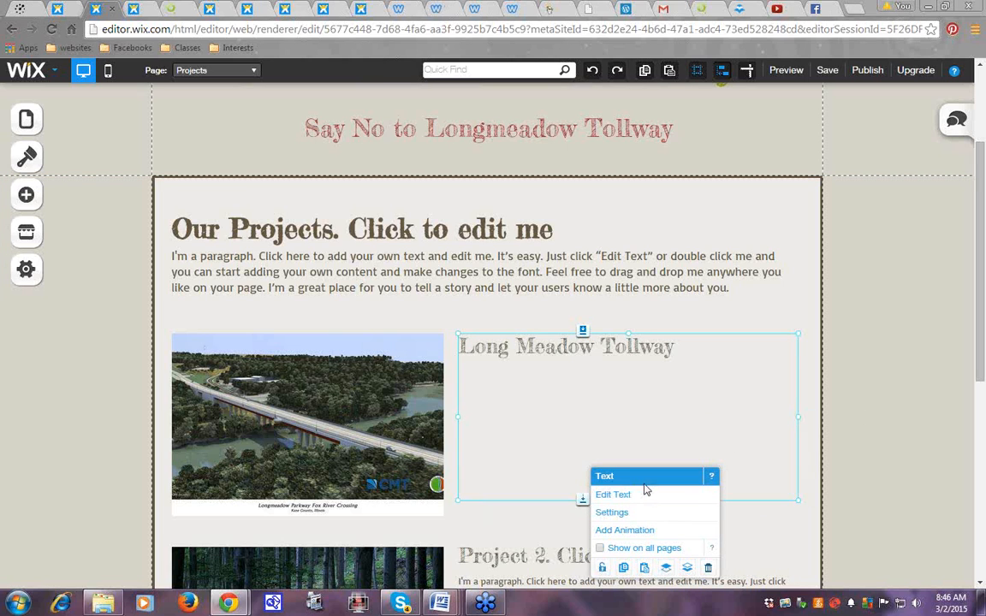
left_click_drag(583, 501, 583, 520)
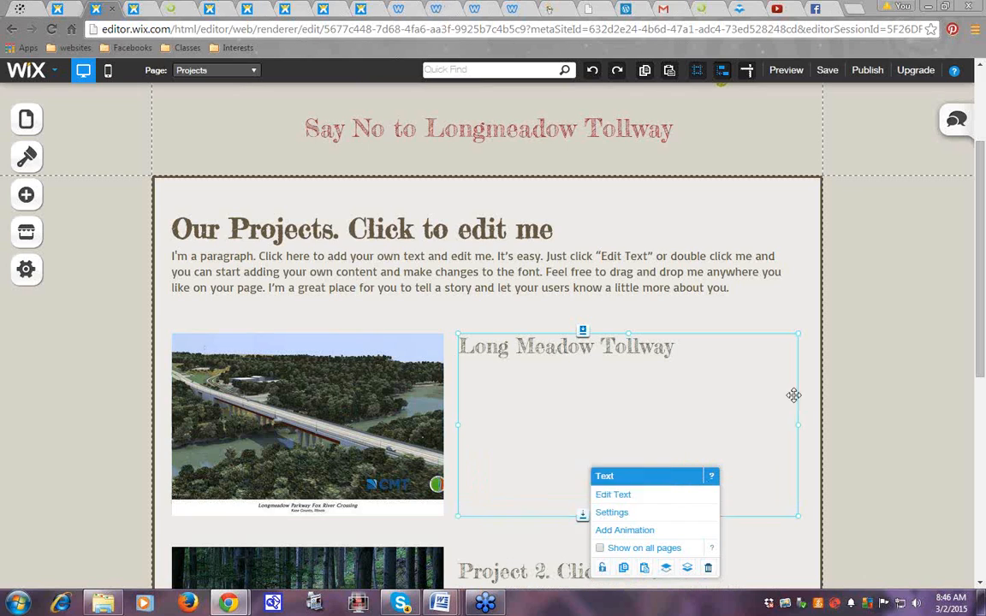
left_click(885, 354)
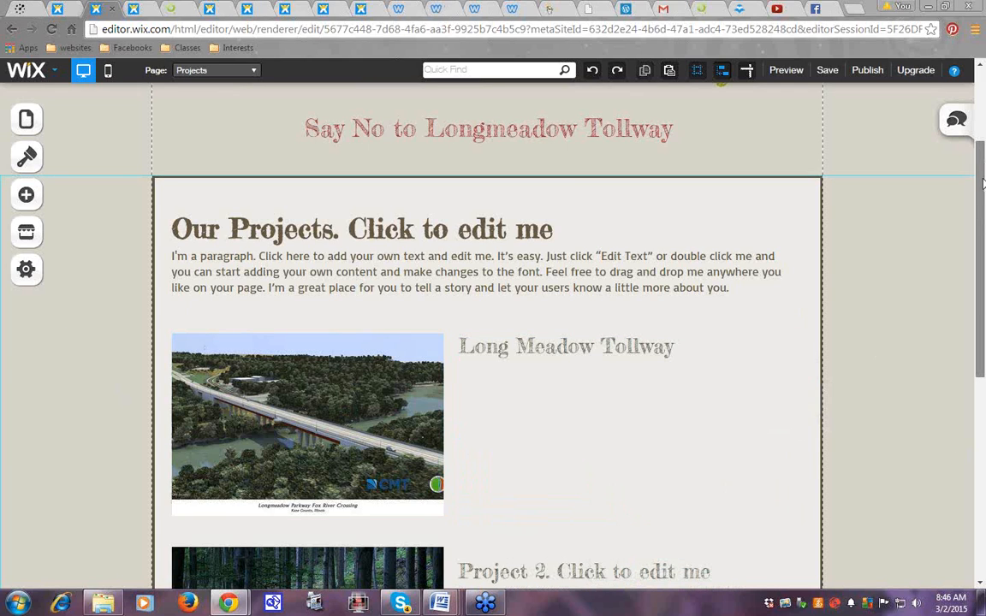
left_click_drag(983, 195, 984, 89)
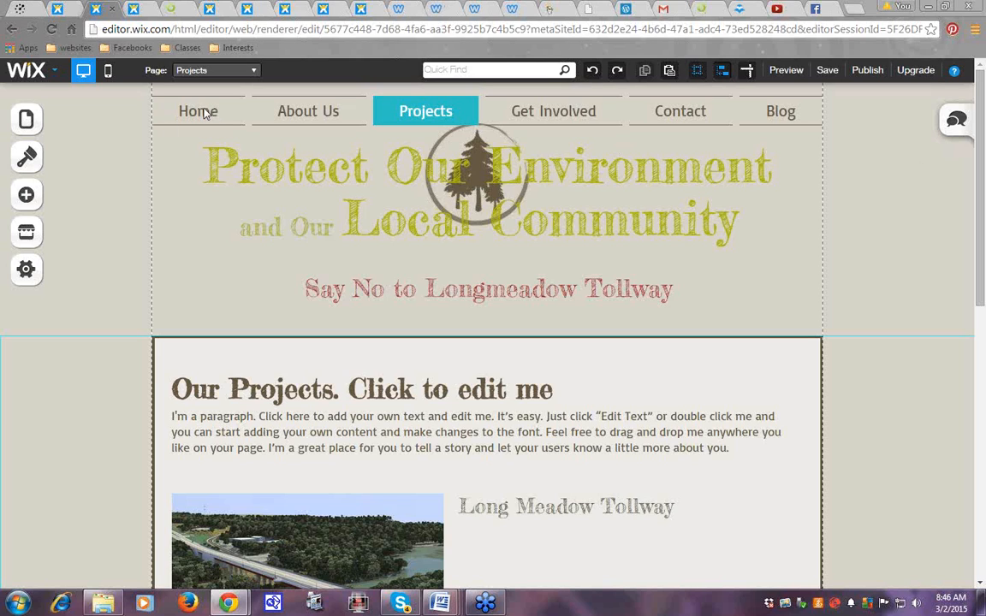
Add a nine-photo Grid Gallery, delete it with its trash icon, and reopen Add
left_click(26, 195)
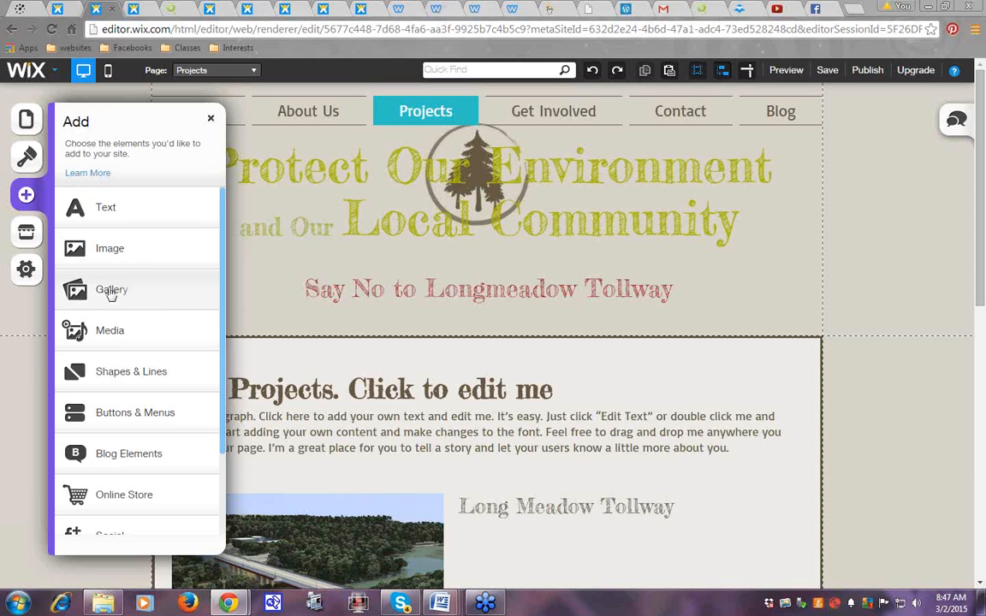
left_click(112, 291)
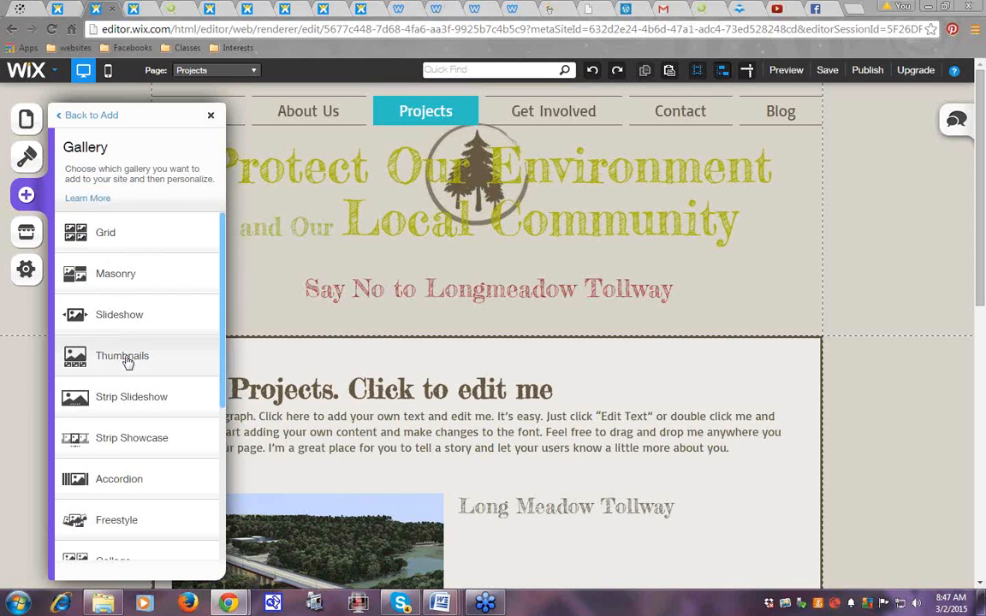
left_click(104, 235)
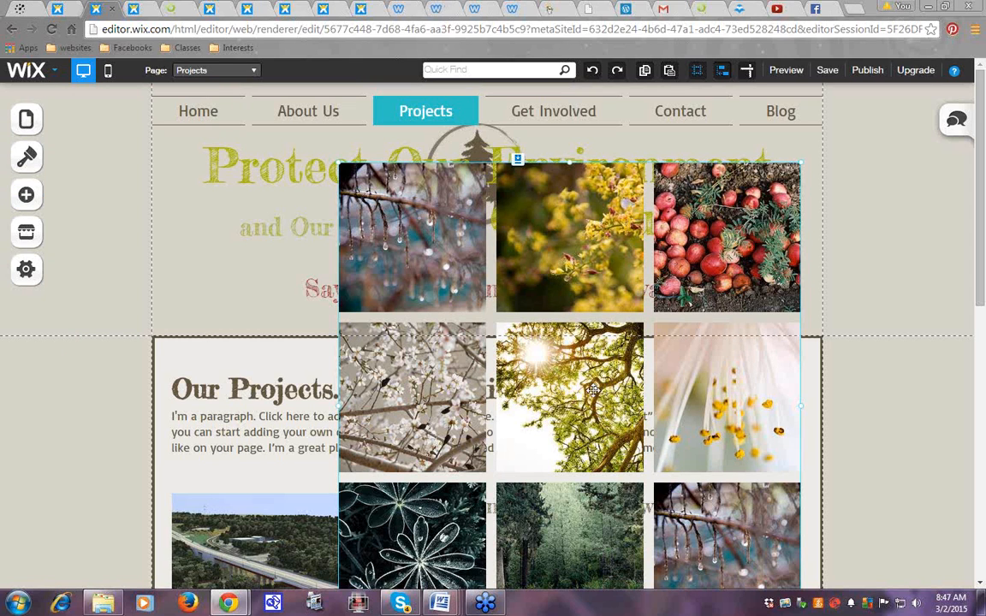
mouse_move(587, 295)
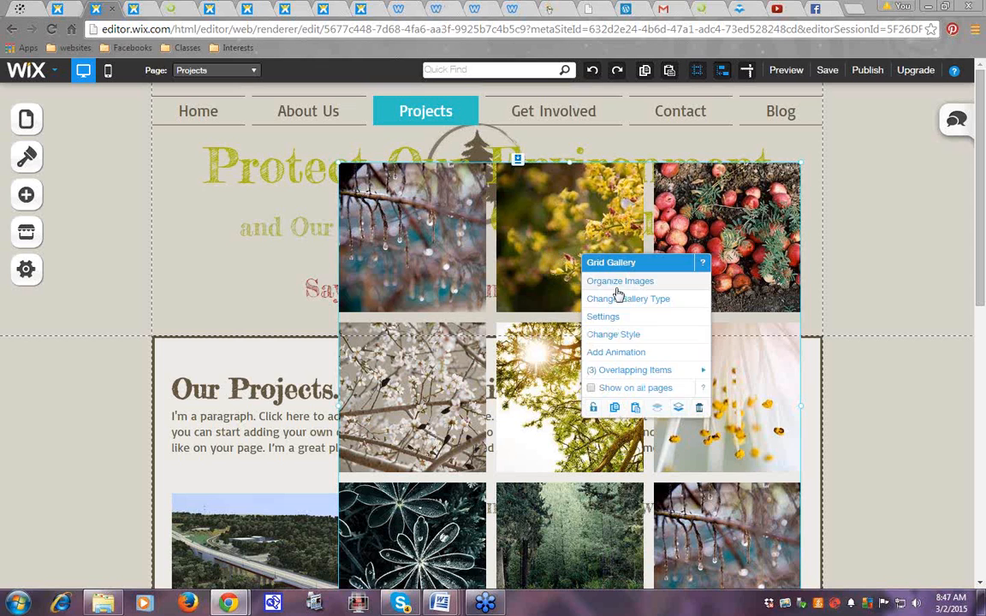
left_click(700, 412)
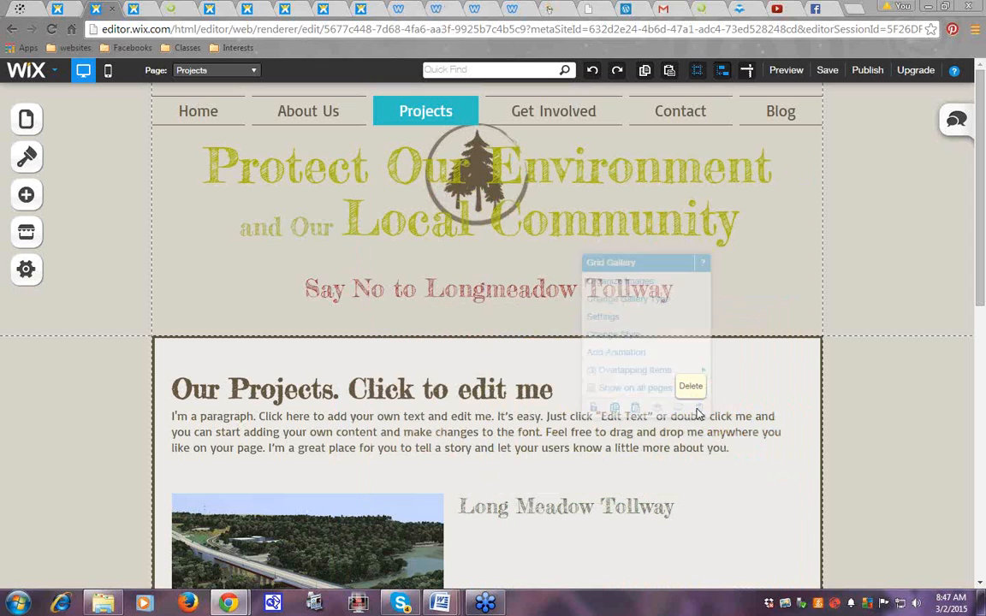
left_click(25, 194)
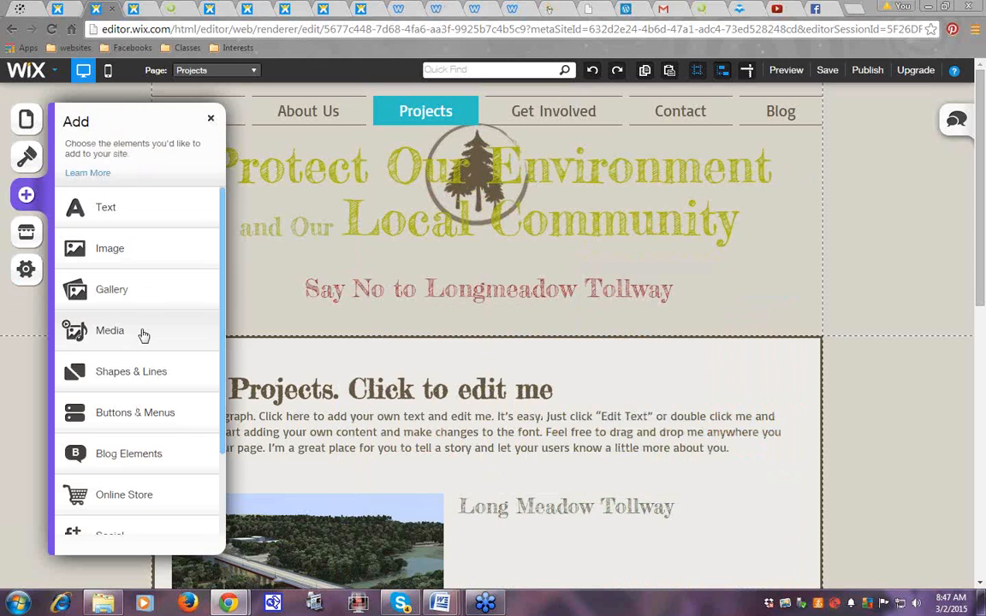
Add a Slideshow gallery and drag it into the Projects page header
left_click(112, 291)
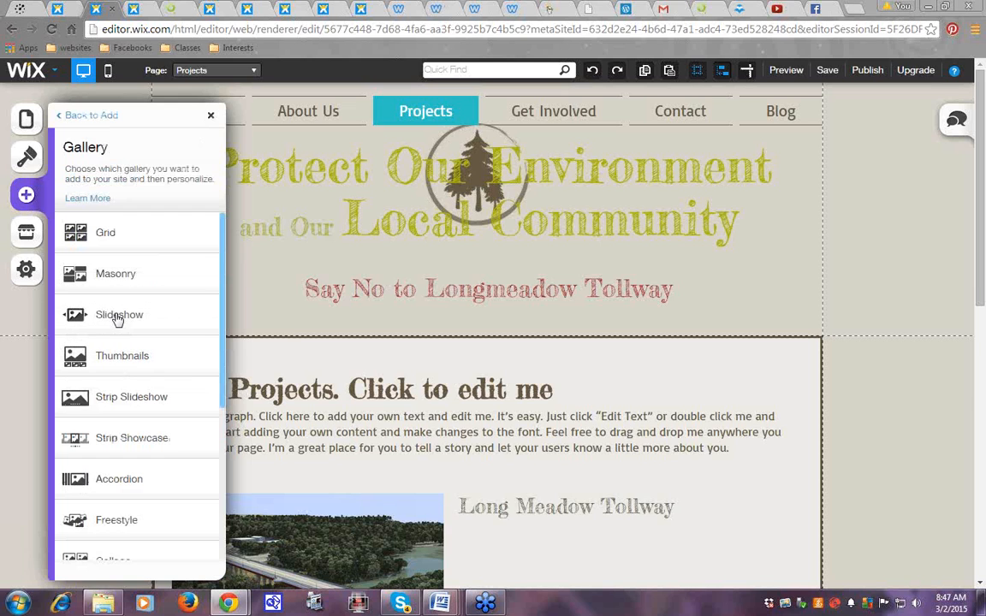
left_click(118, 317)
left_click_drag(558, 342, 446, 167)
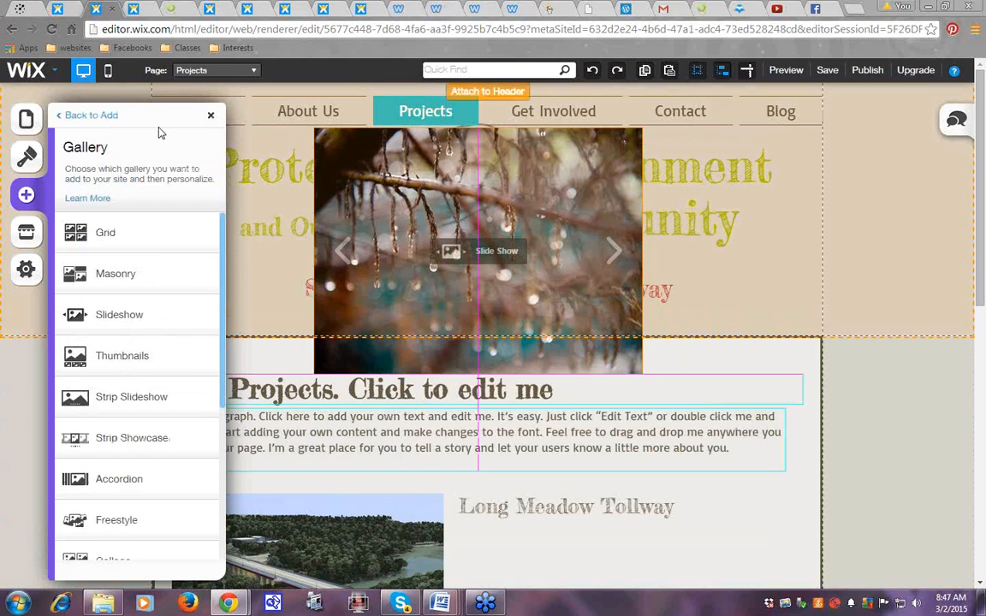
left_click(210, 115)
Resize the slideshow above Our Projects and stretch it edge to edge across the page width
left_click_drag(484, 374, 486, 335)
left_click_drag(314, 231, 165, 221)
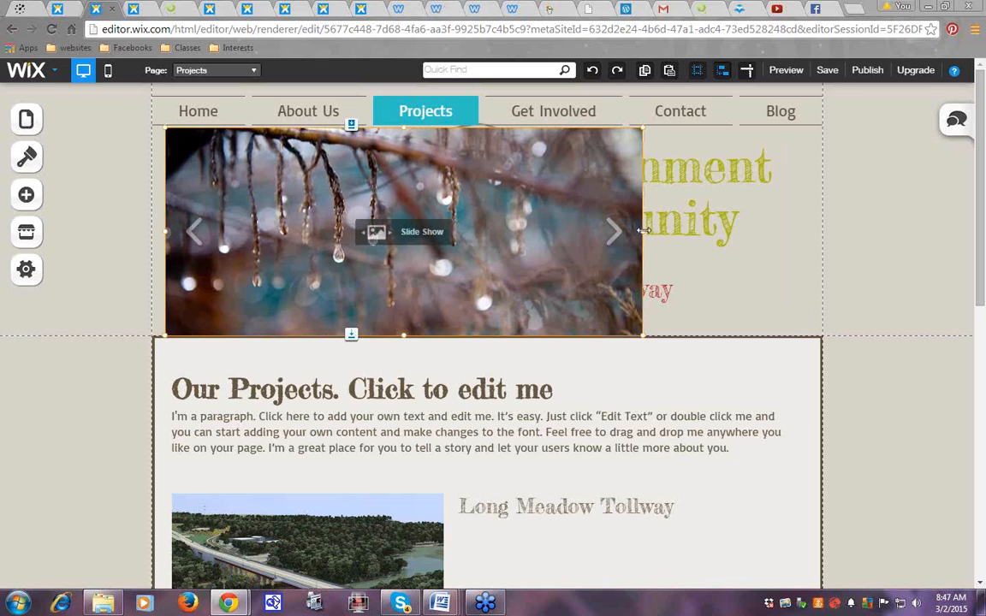
left_click_drag(644, 229, 816, 228)
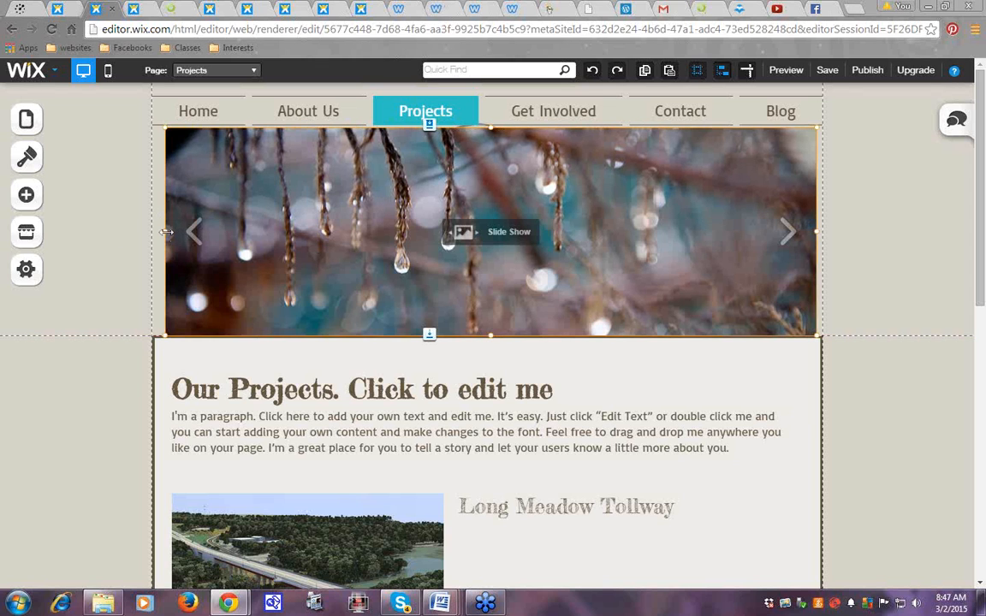
left_click_drag(163, 230, 152, 230)
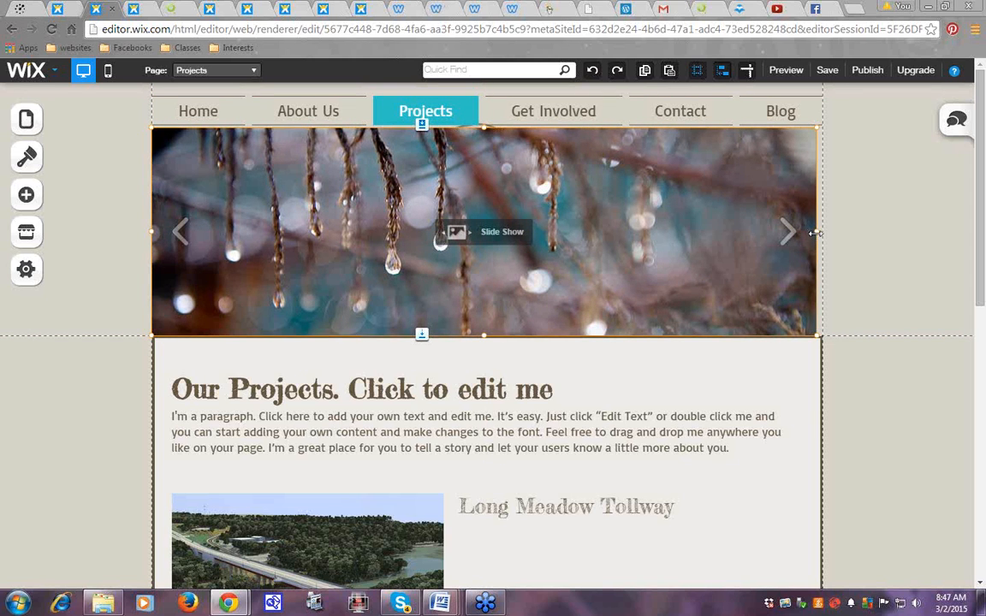
left_click_drag(814, 228, 820, 227)
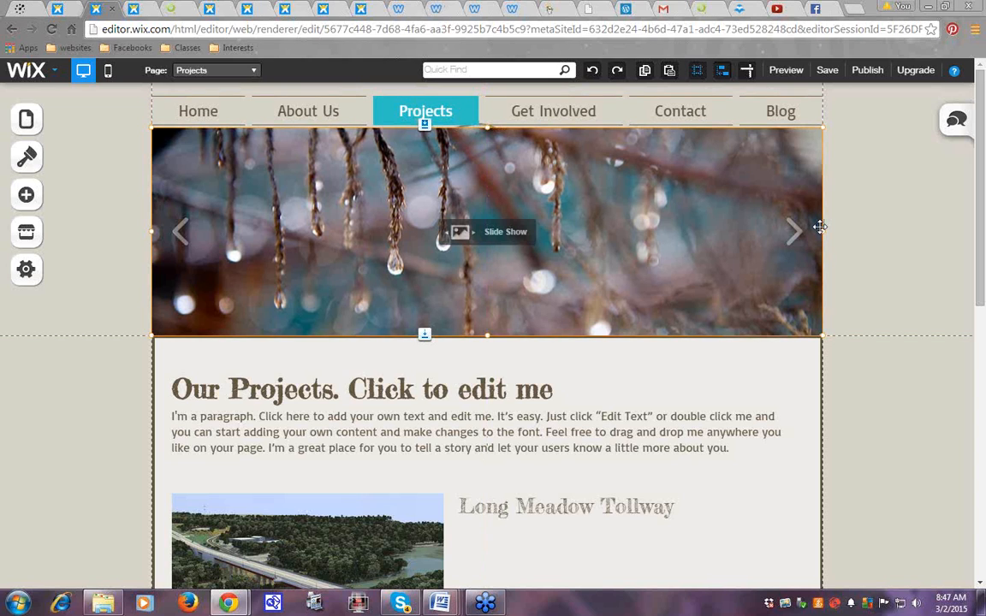
Check the slideshow's settings, close them, and save the site draft
left_click(883, 389)
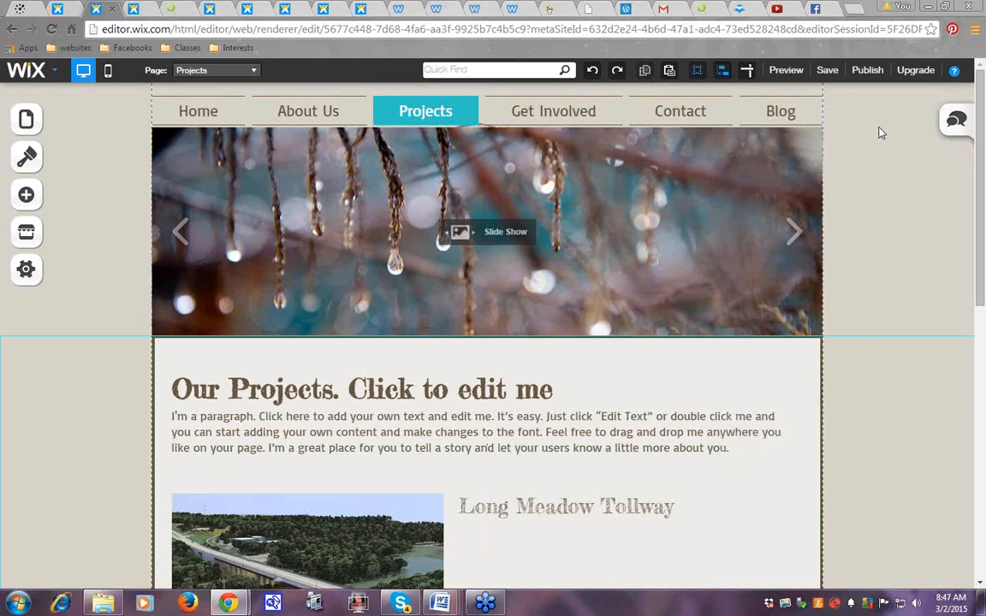
left_click(638, 227)
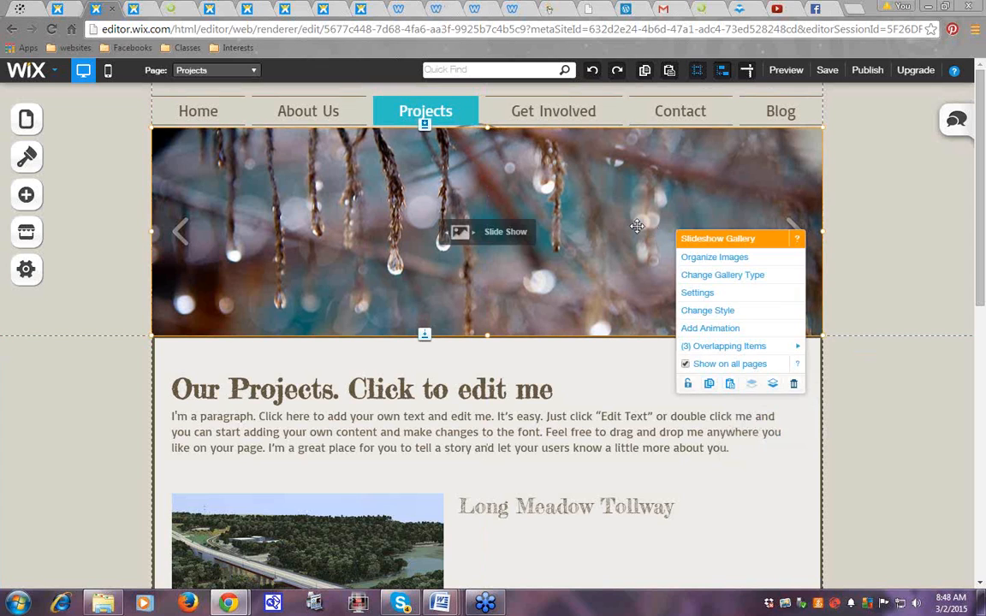
left_click(709, 258)
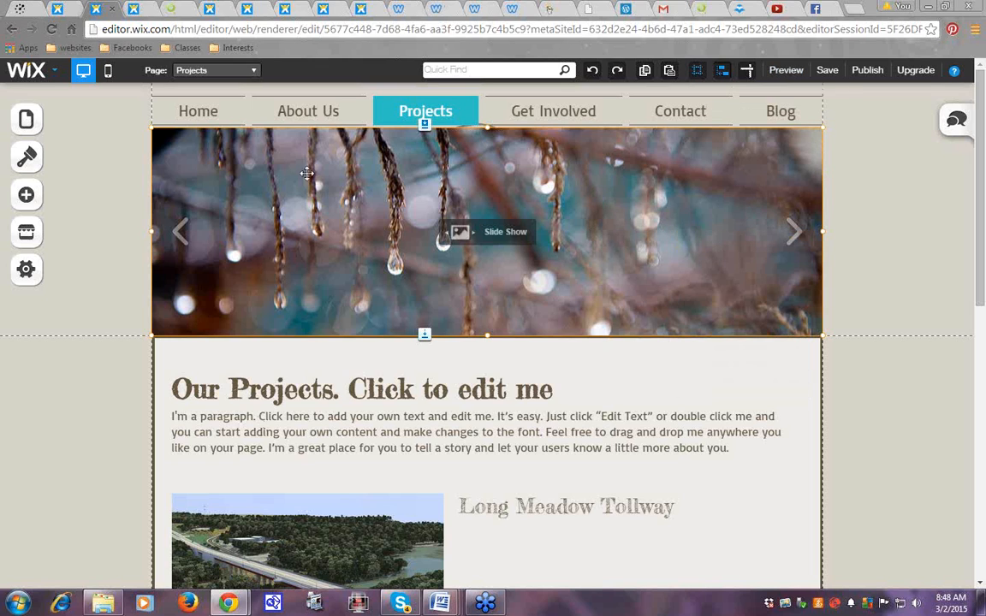
left_click(828, 71)
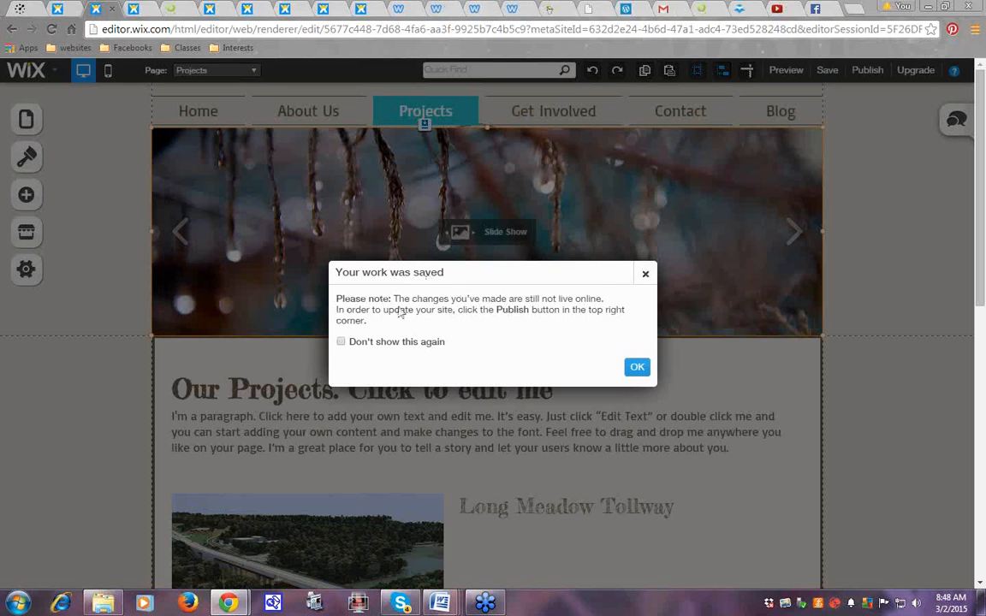
Acknowledge the 'Your work was saved' message and start publishing the site
left_click(637, 368)
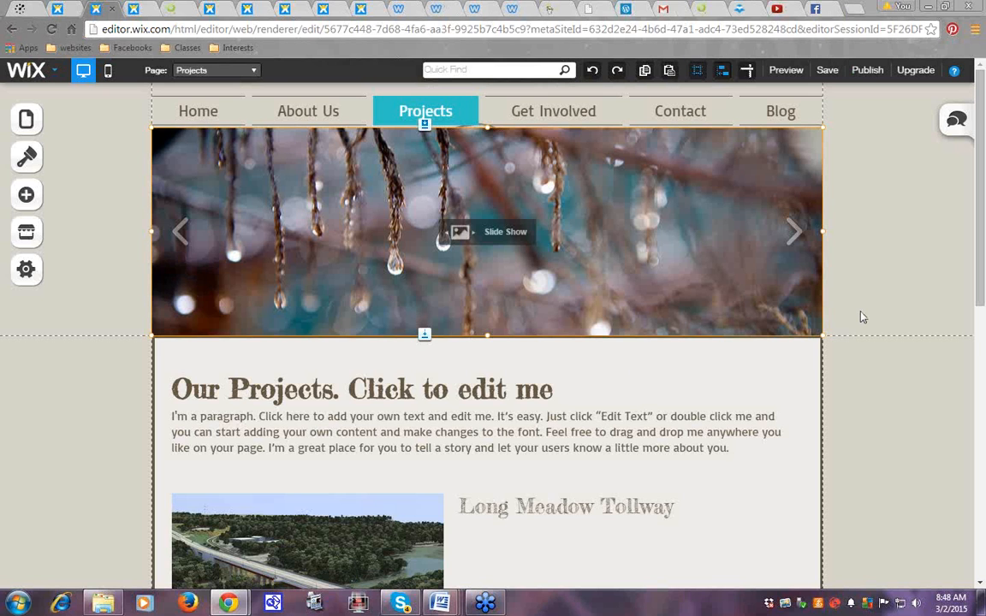
left_click(866, 72)
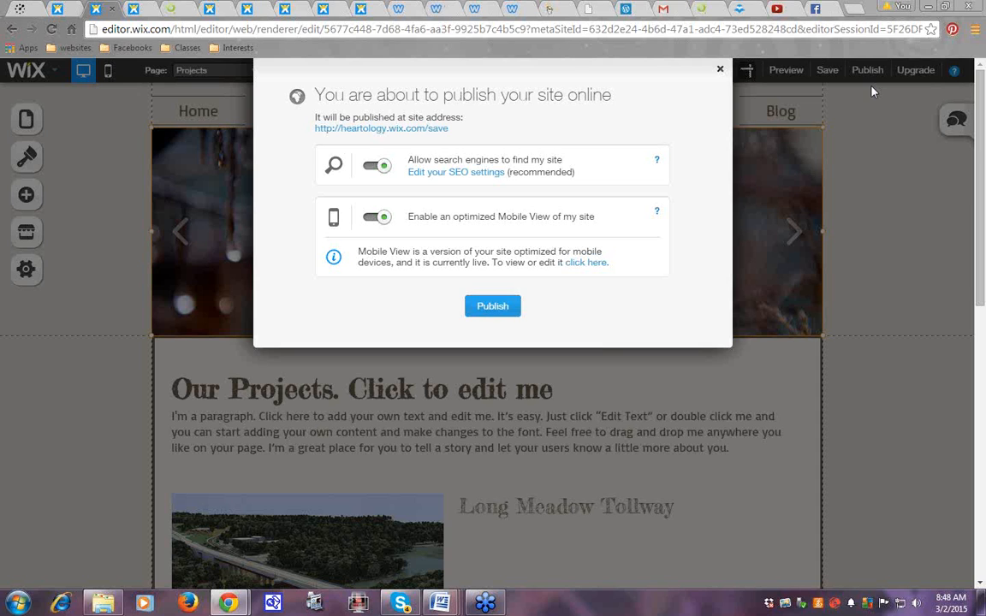
Confirm publishing the site online with the new Projects slideshow
left_click(503, 306)
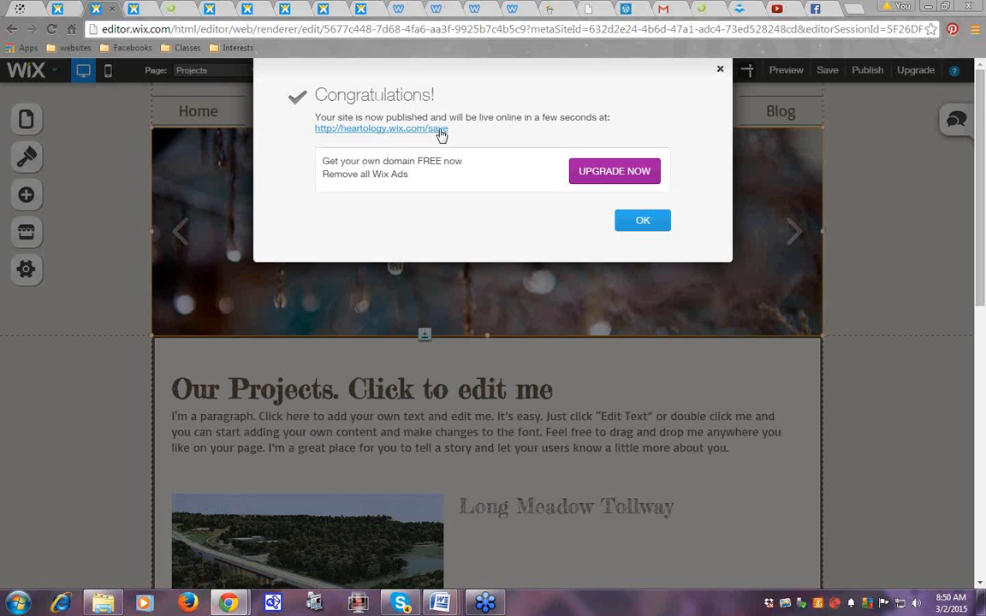
Close the Congratulations message and choose Maybe Later on the sharing prompt
left_click(644, 222)
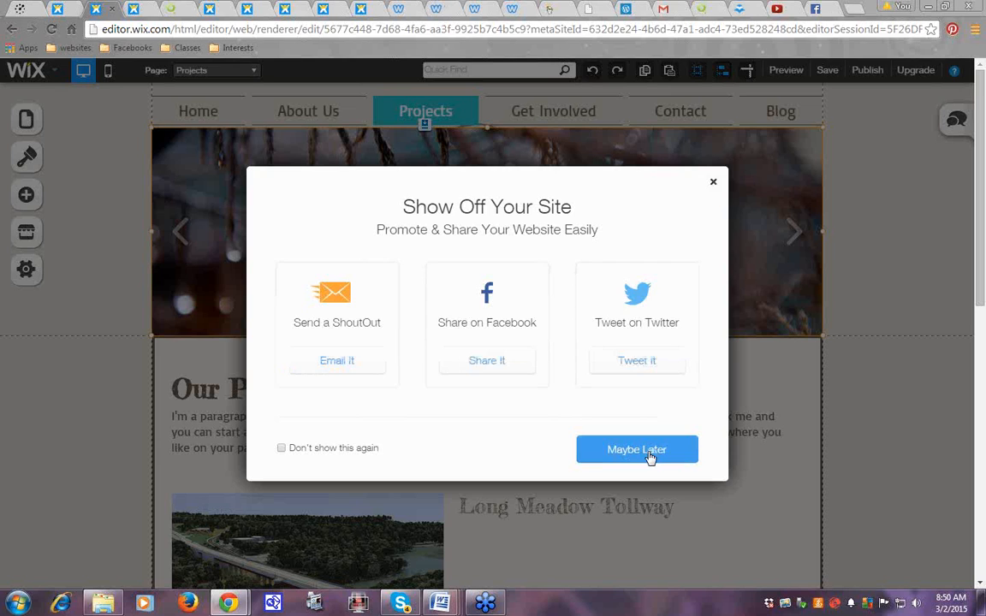
left_click(650, 457)
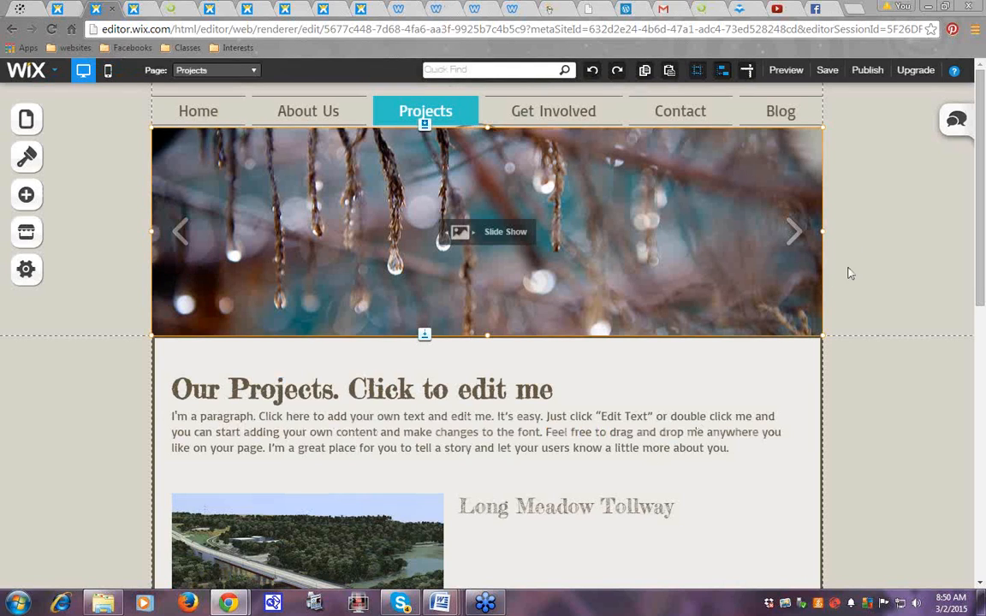
Preview the site and advance the banner slideshow through Ray of Light, Bloom, Dew to Fallen Apples
left_click(786, 73)
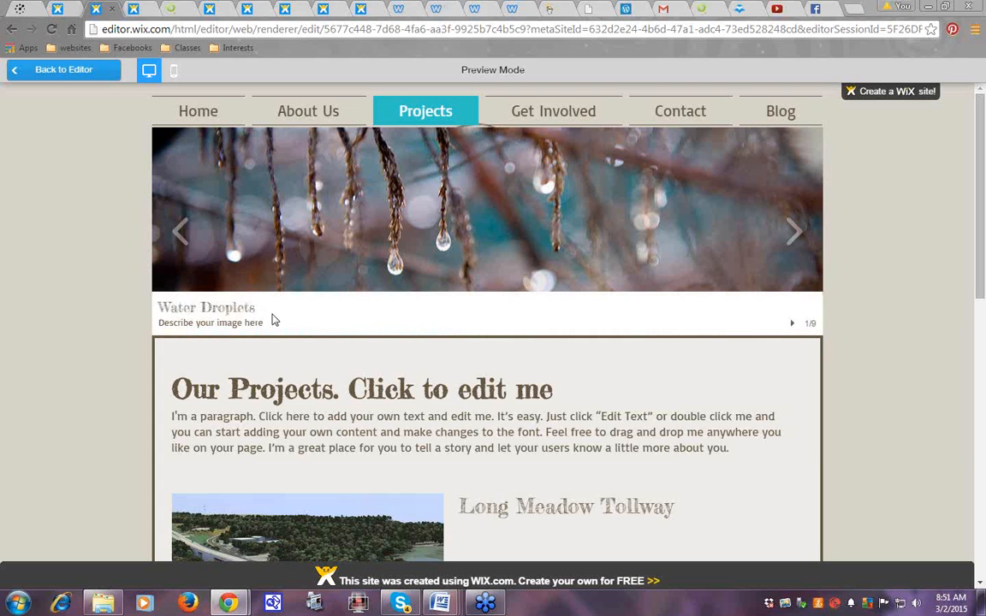
left_click(795, 231)
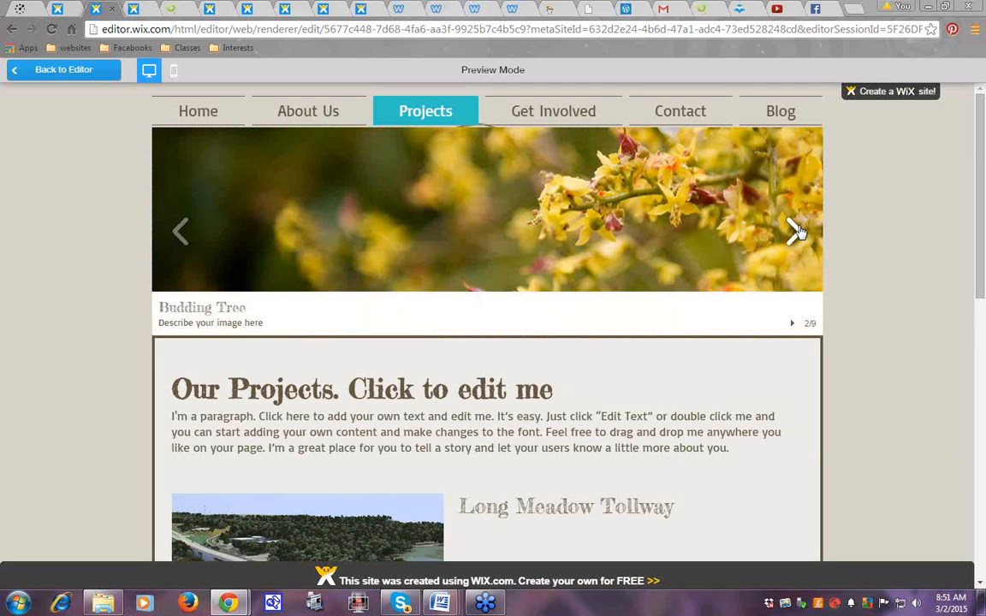
left_click(796, 231)
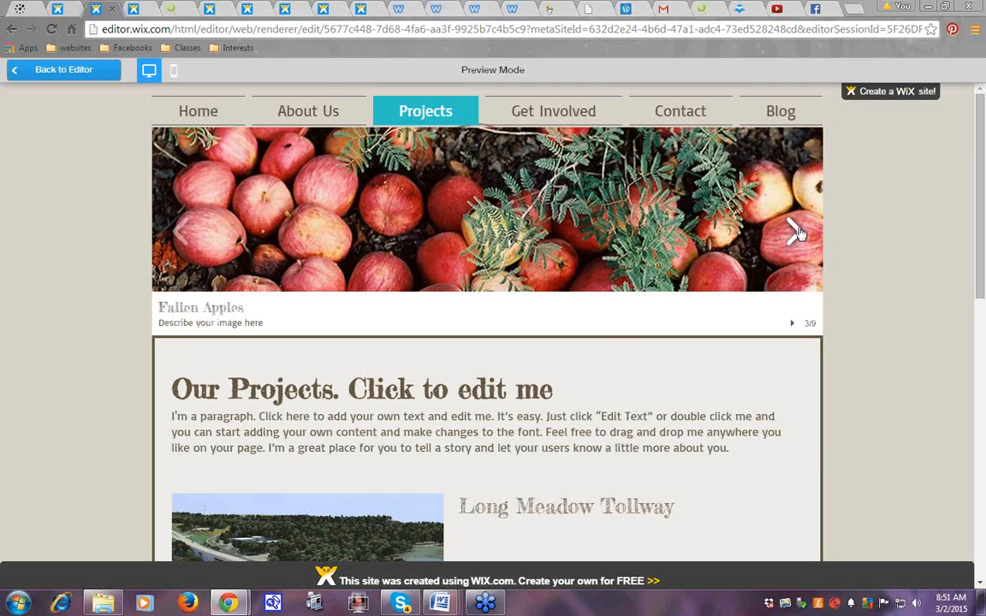
left_click(795, 231)
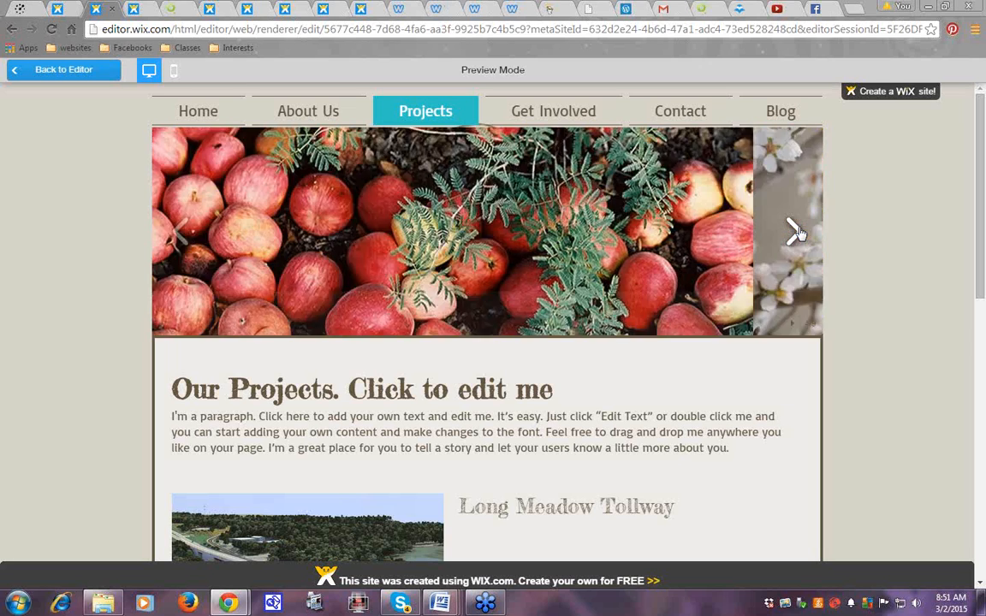
left_click(795, 231)
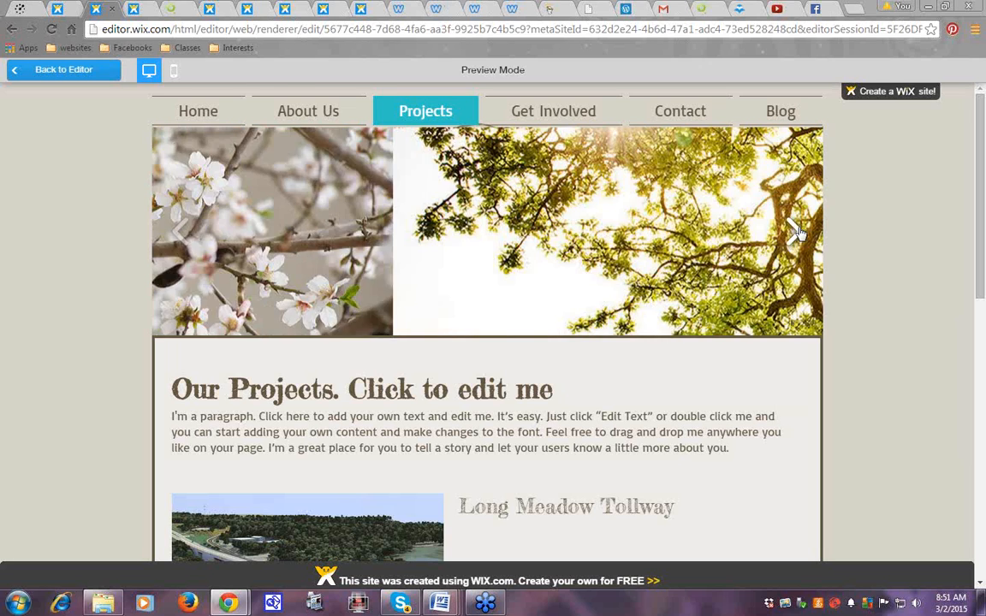
left_click(795, 231)
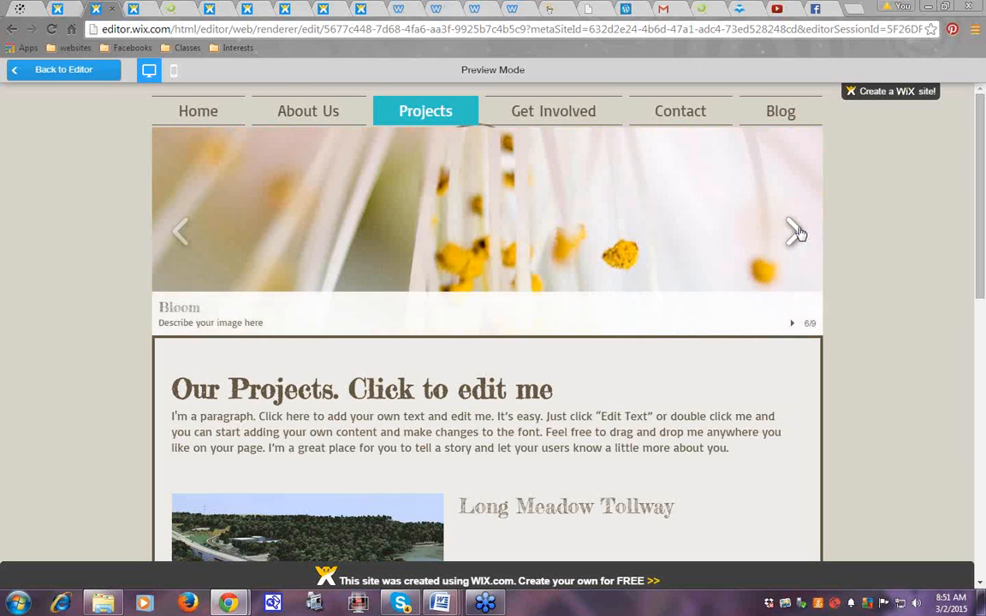
left_click(796, 231)
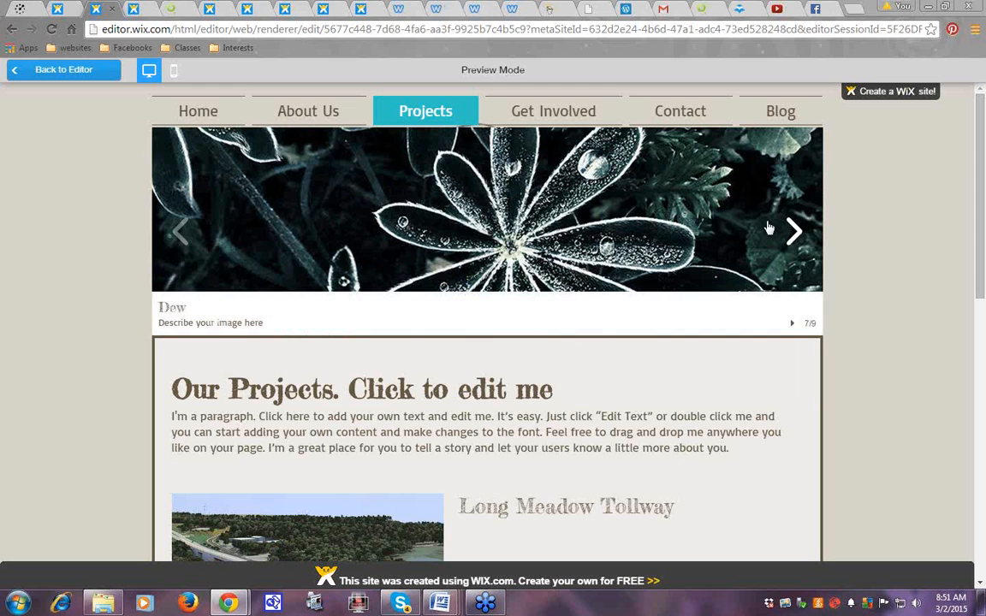
left_click(796, 231)
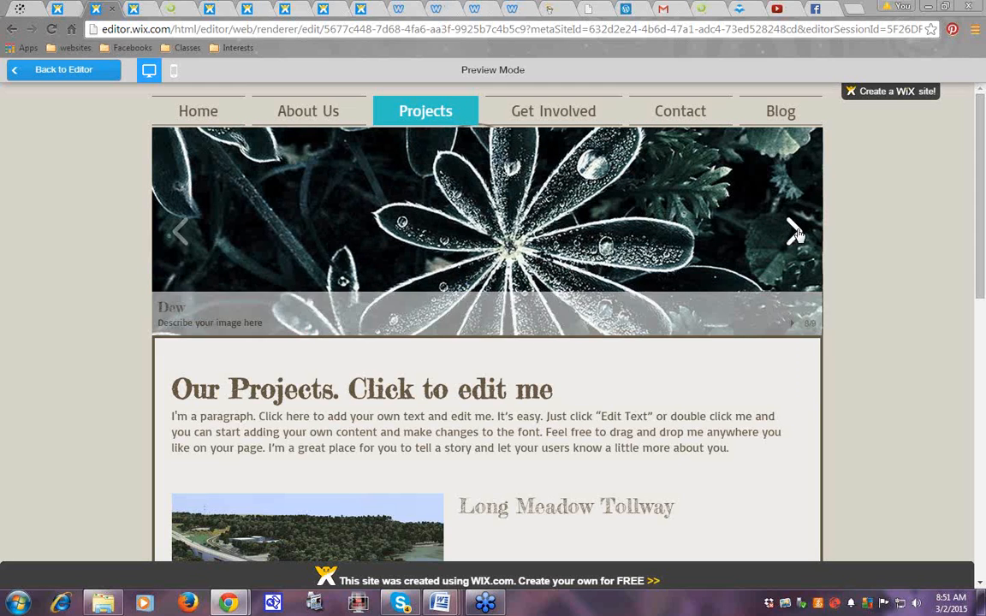
left_click(795, 232)
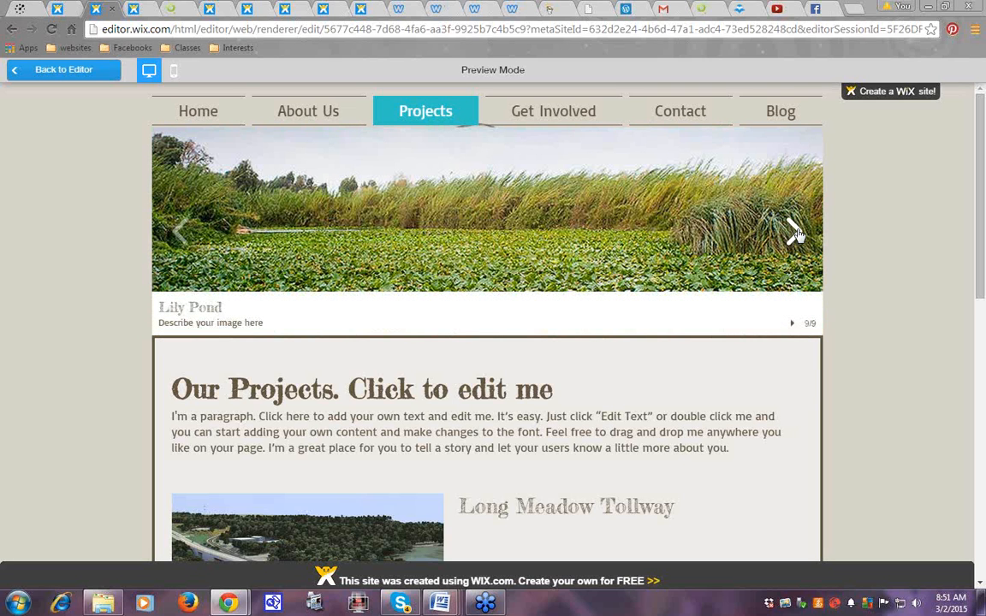
left_click(795, 231)
left_click(795, 231)
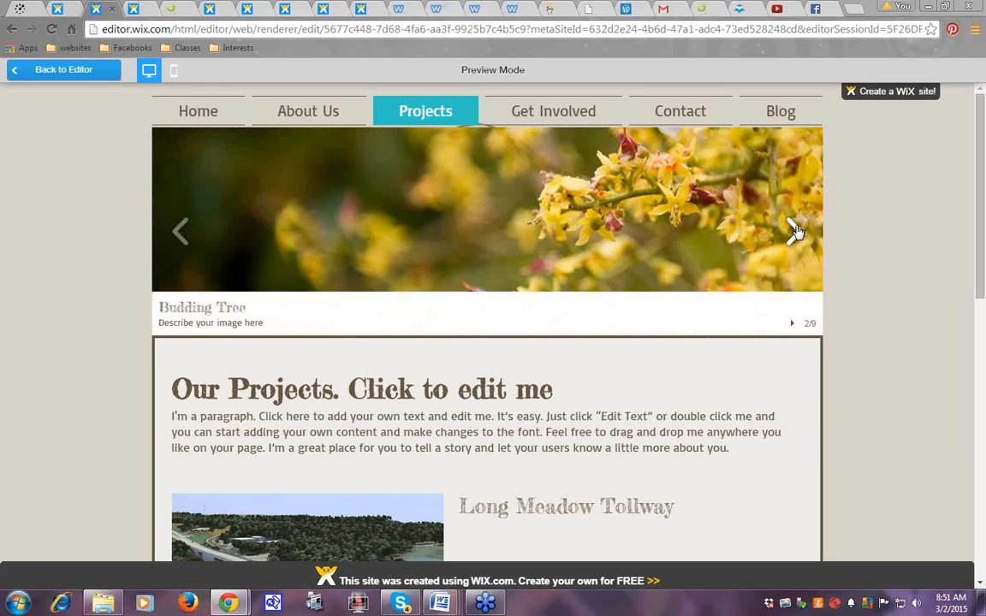
left_click(795, 231)
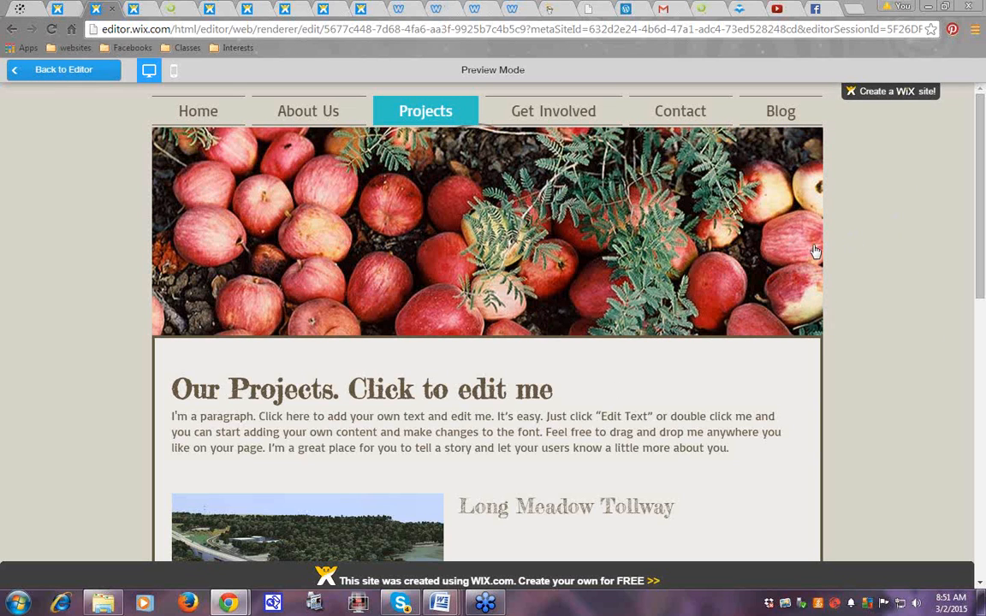
mouse_move(796, 229)
Return to the editor and delete the slideshow gallery from the Projects header
left_click(55, 71)
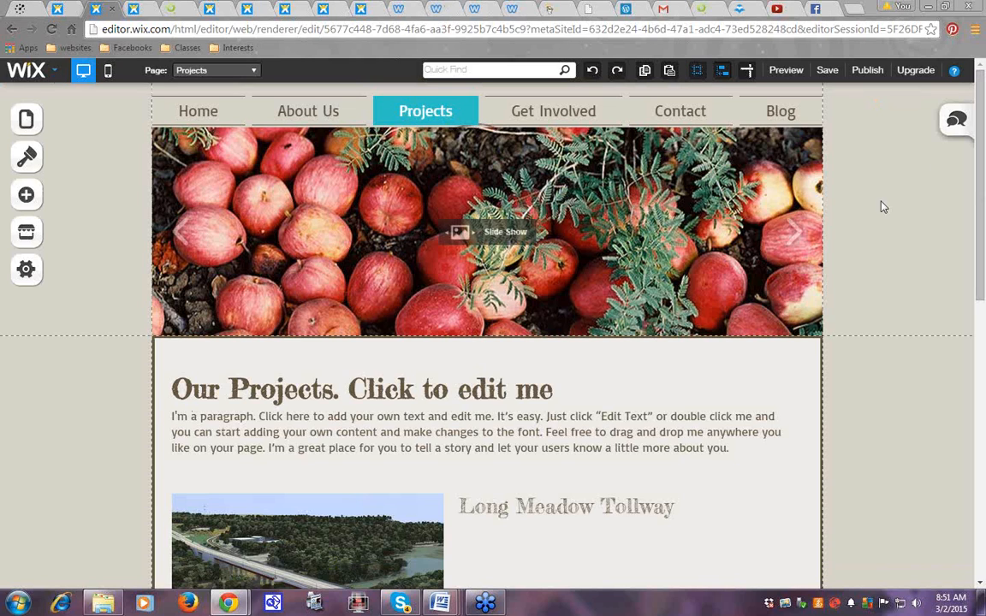
left_click(219, 201)
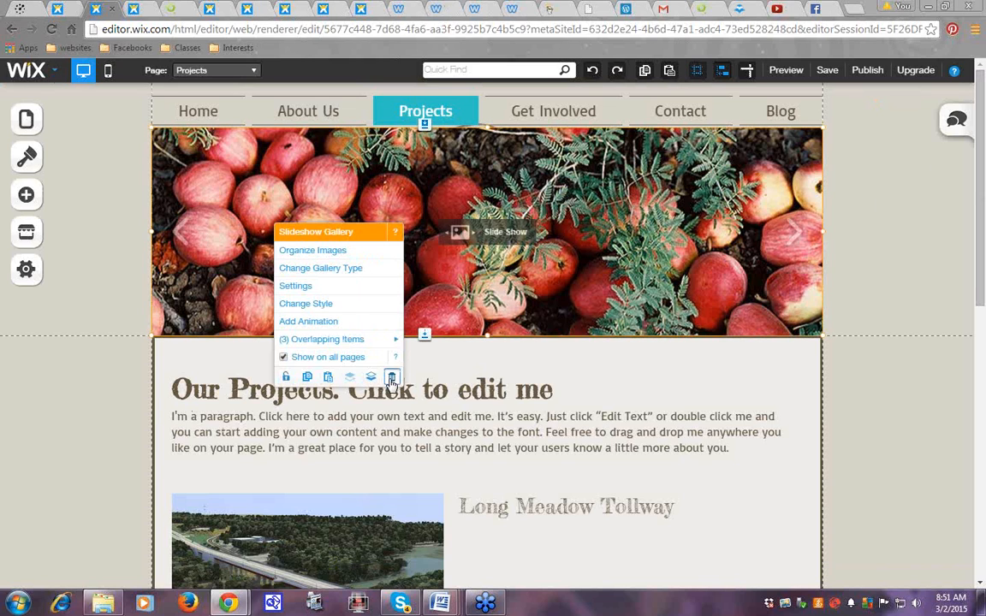
left_click(392, 380)
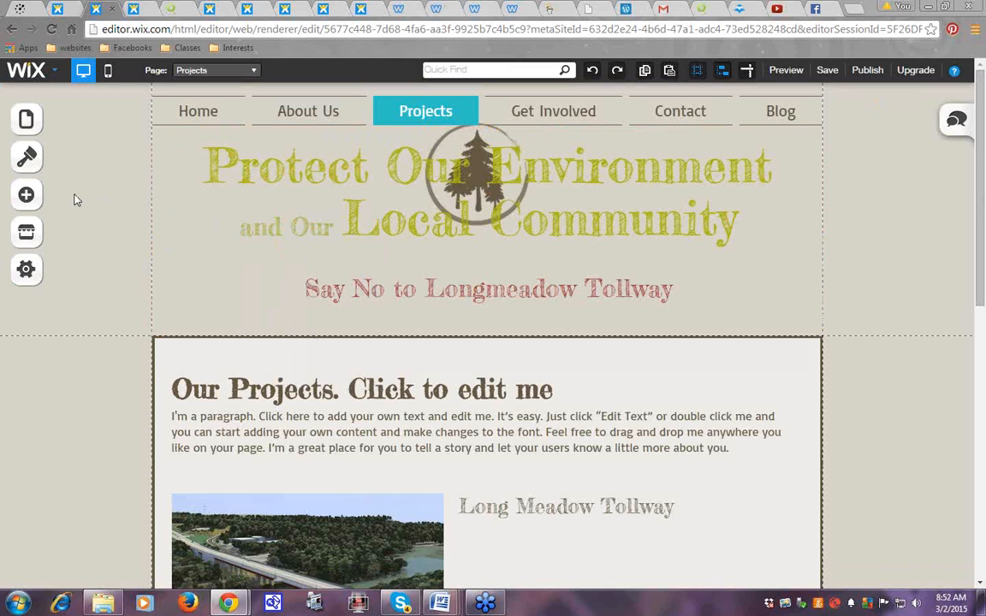
left_click(28, 196)
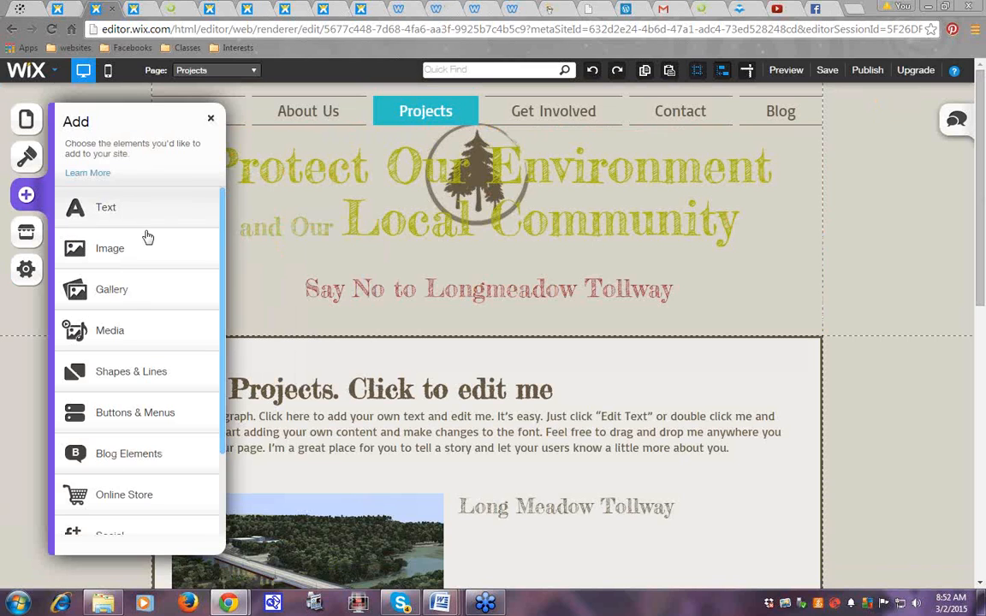
left_click(111, 333)
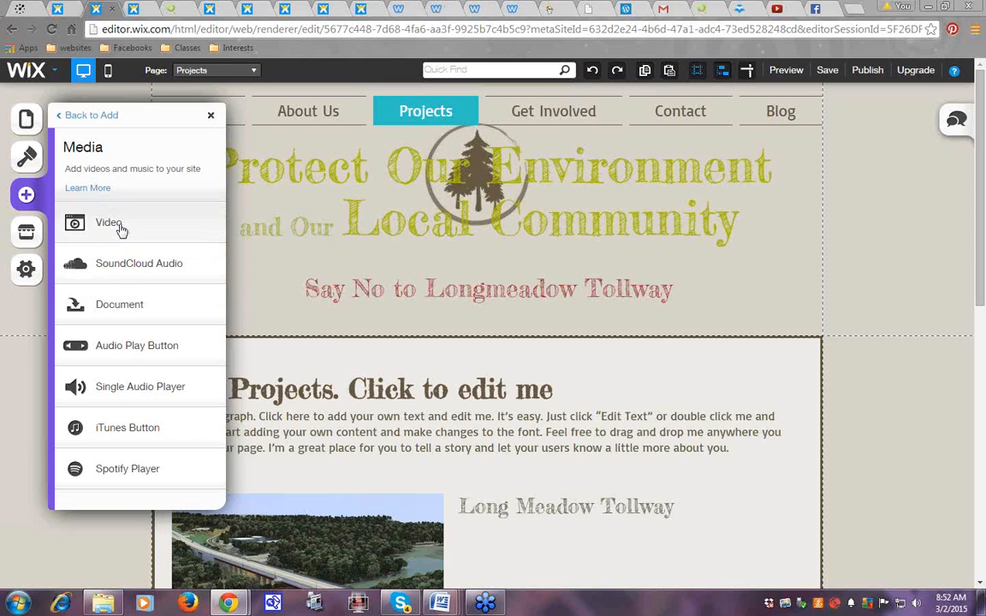
left_click(109, 222)
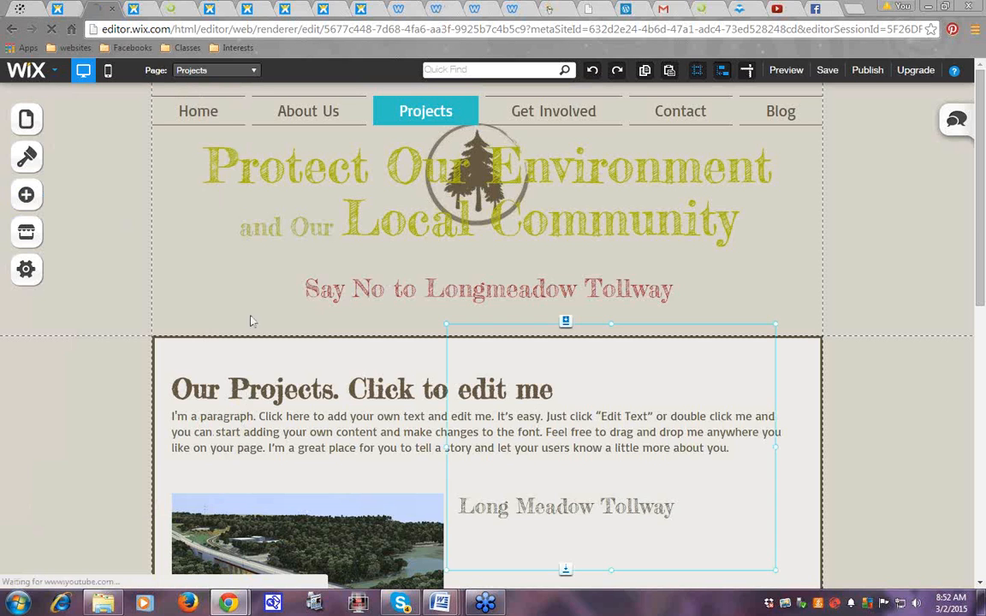
left_click_drag(668, 443, 399, 328)
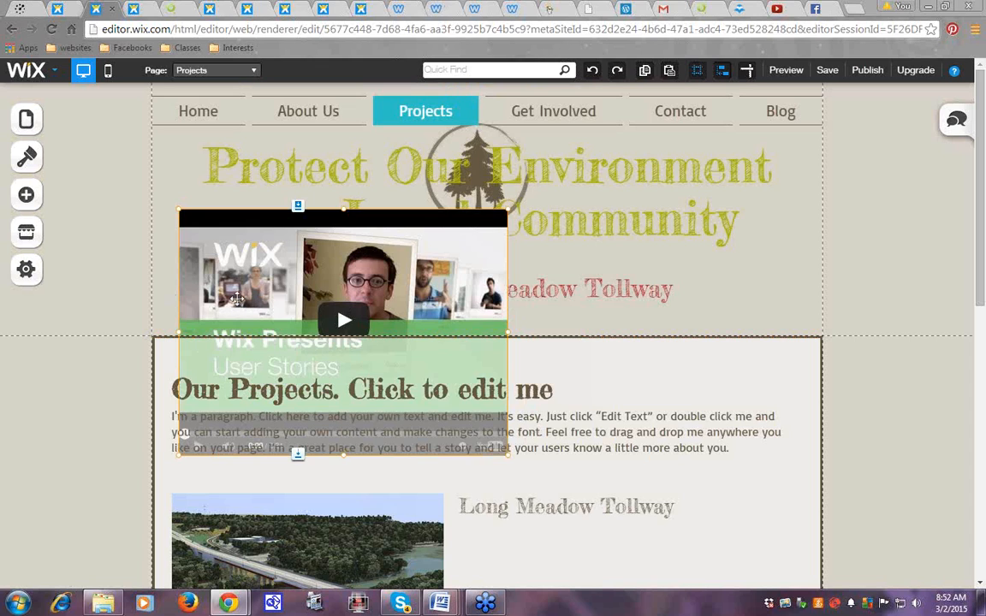
right_click(269, 300)
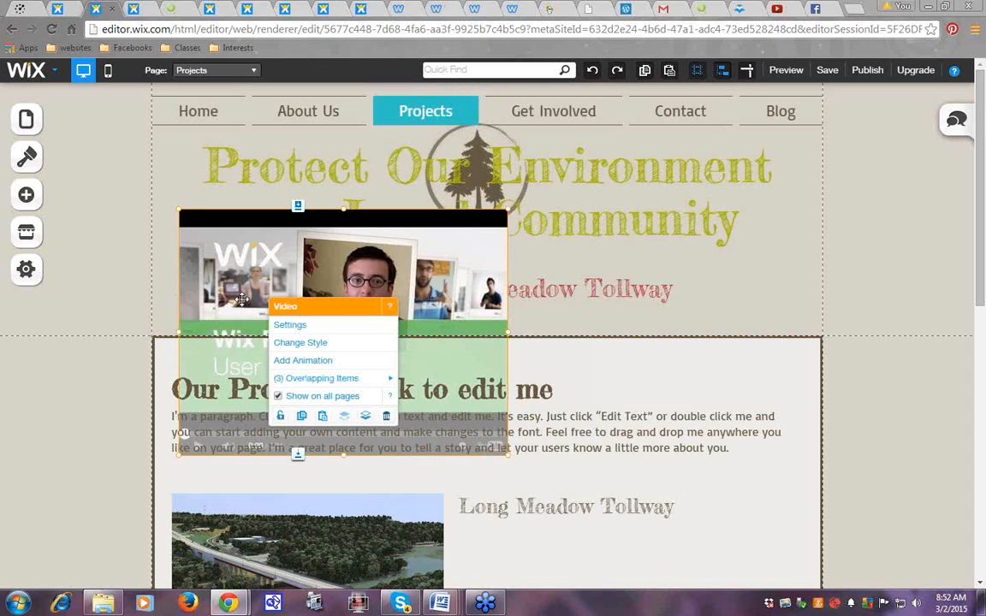
left_click(290, 326)
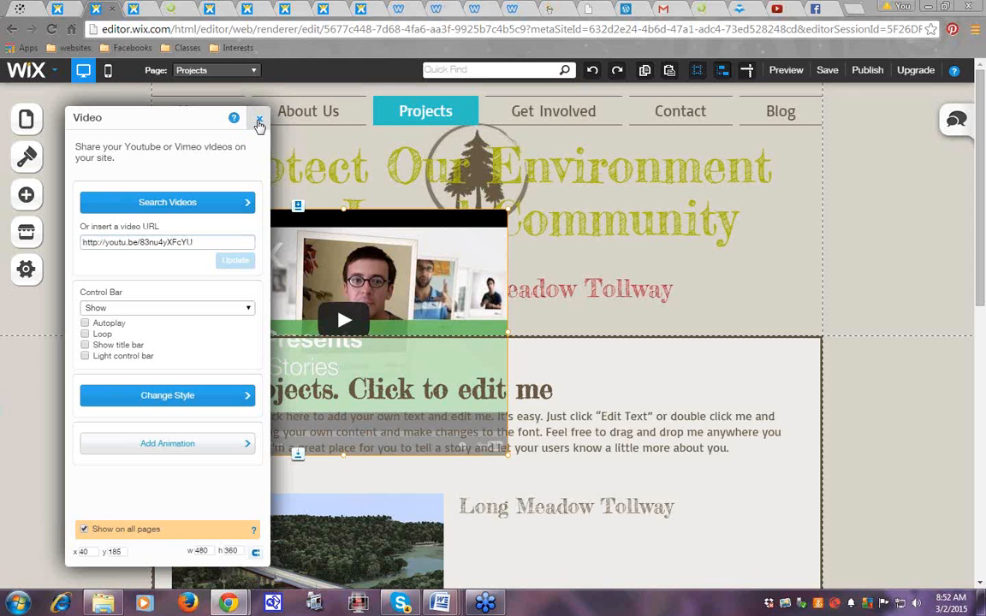
left_click(260, 122)
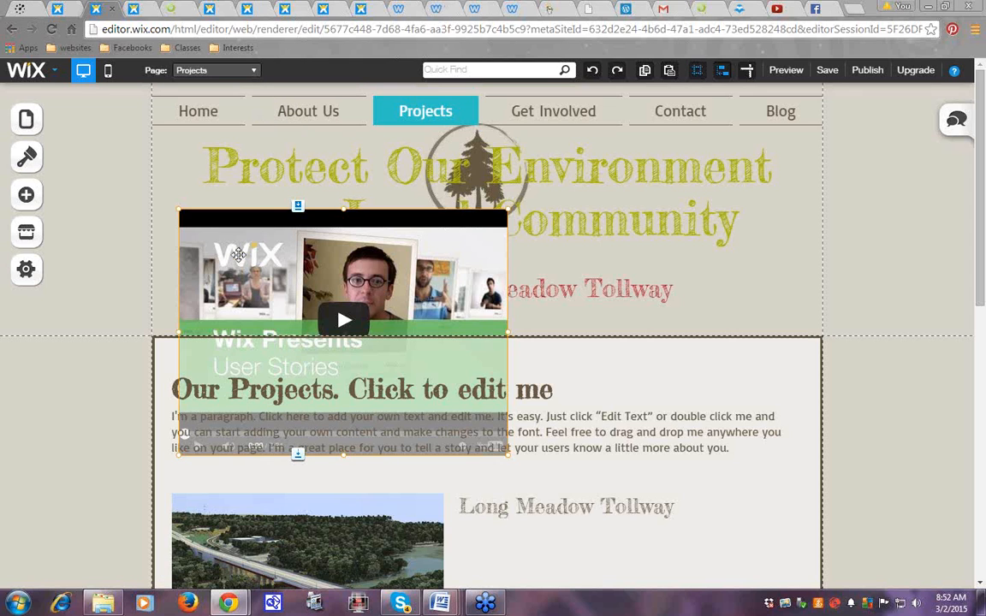
right_click(261, 258)
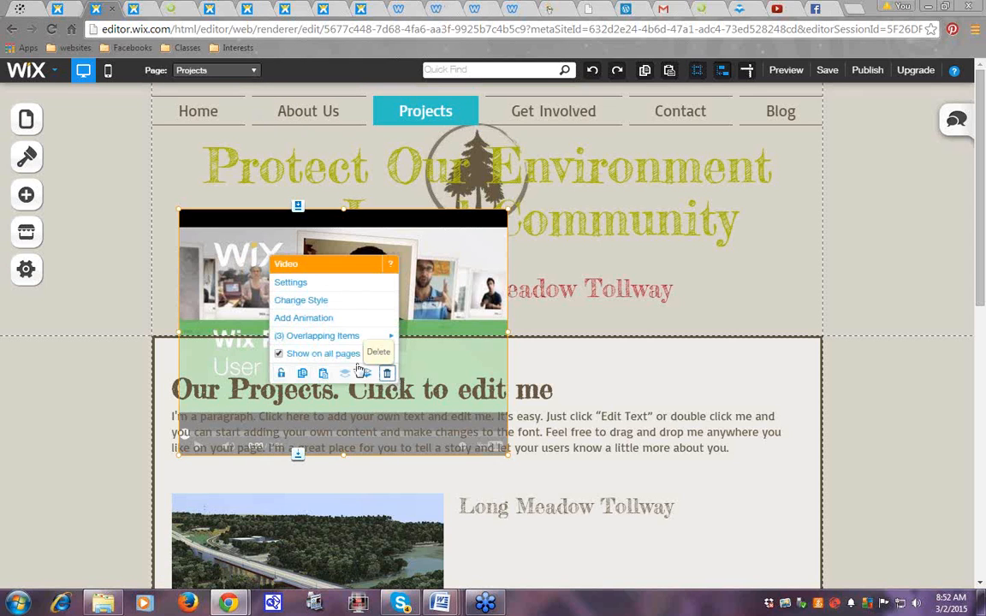
left_click(359, 370)
Add Preliminary Floor Plan.pdf from My Documents as a Media document on the Projects page
left_click(26, 195)
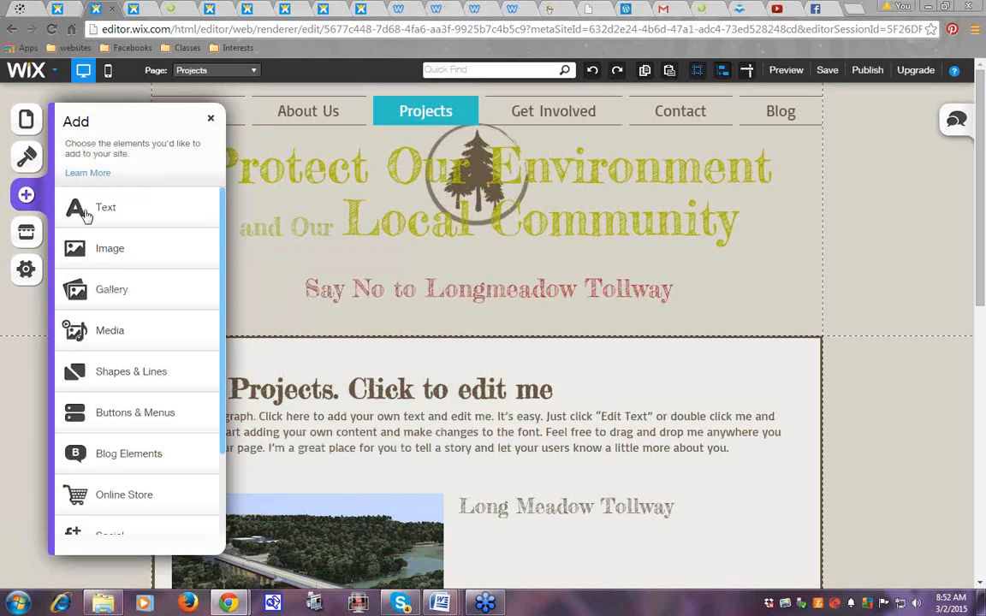
left_click(103, 333)
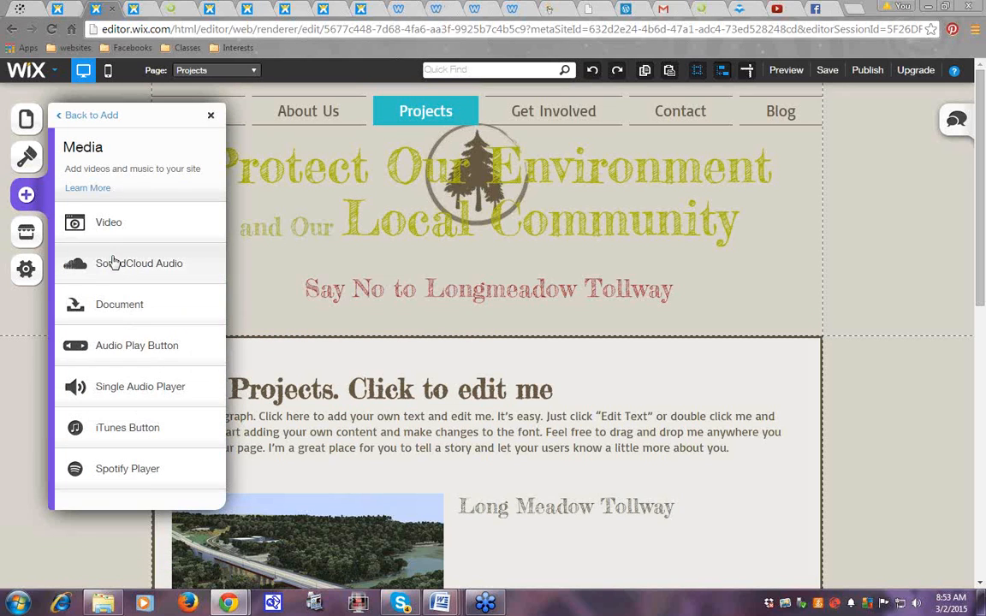
left_click(124, 308)
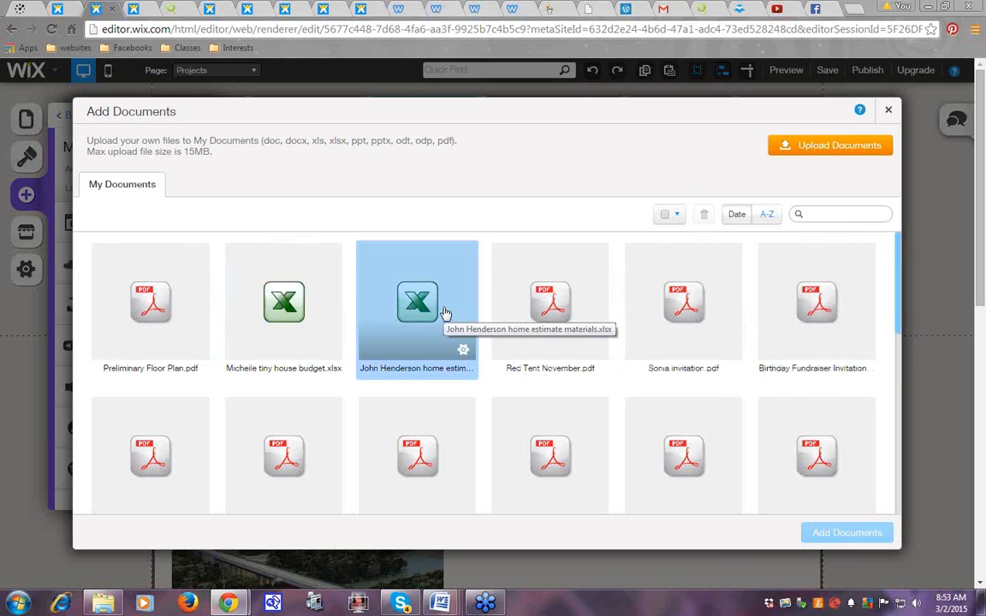
left_click_drag(903, 302, 893, 255)
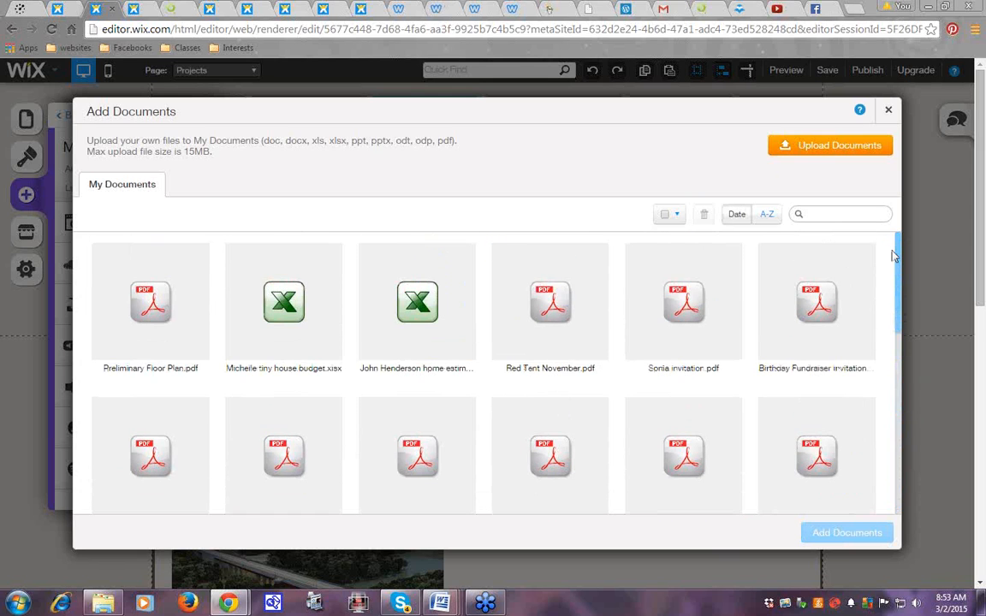
left_click(164, 310)
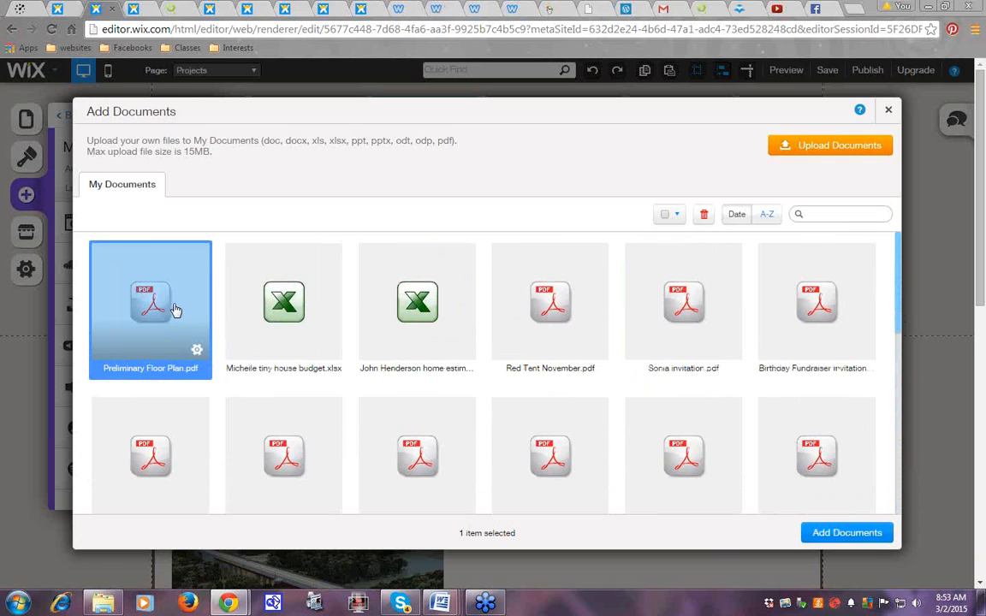
left_click(849, 536)
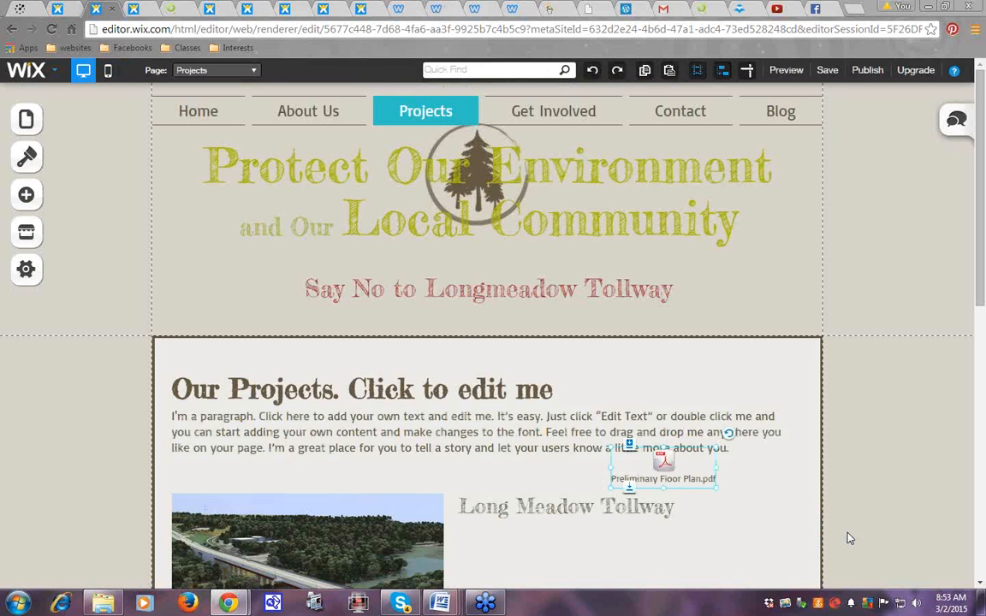
Move the PDF icon into the header, shrink it beside the Say No to Longmeadow Tollway tagline
left_click_drag(663, 467, 730, 324)
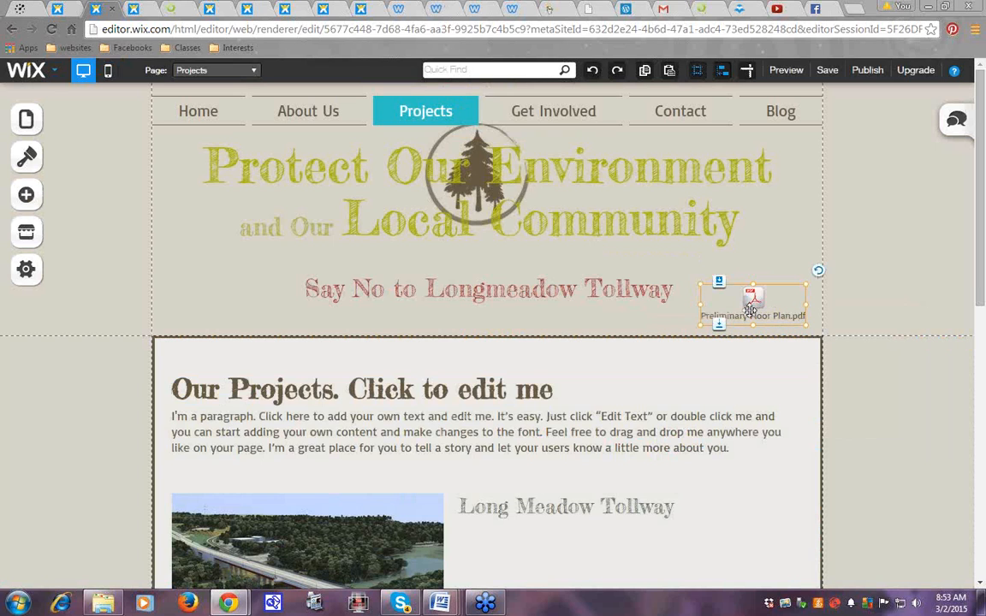
left_click_drag(700, 325, 737, 304)
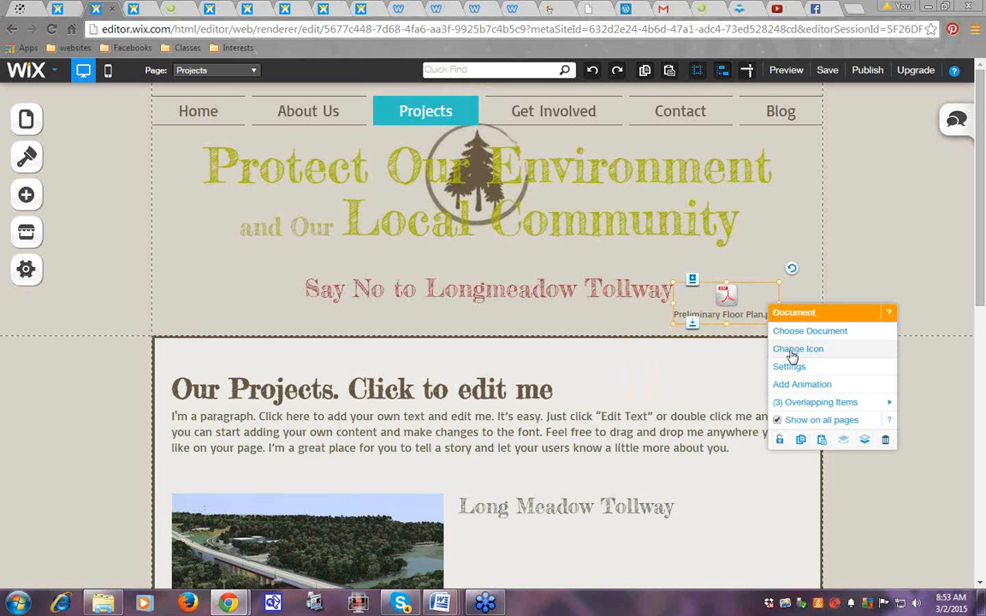
left_click(859, 257)
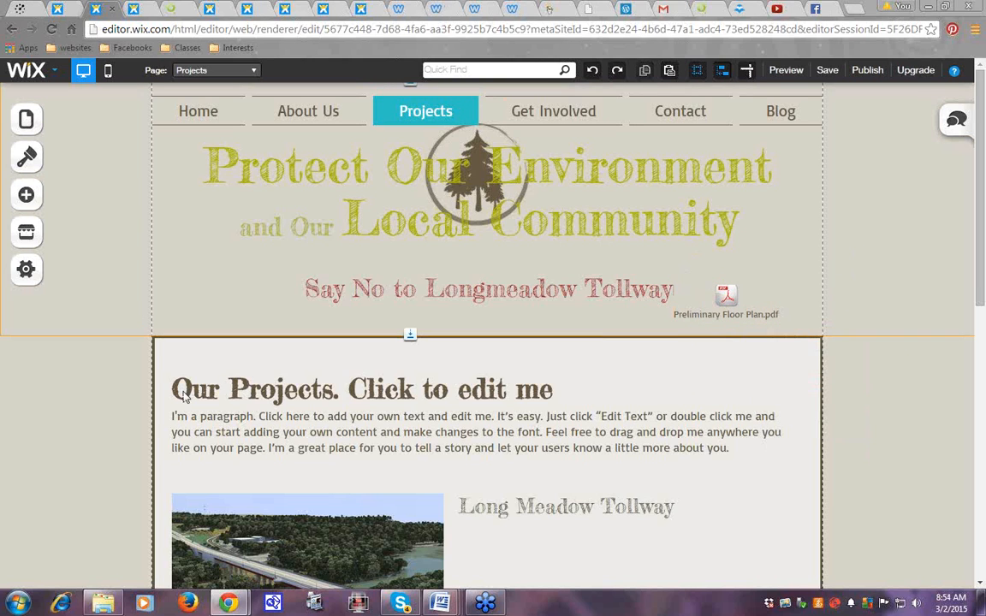
Select the words 'Long Meadow Tollway' in the heading and bring up the Link options
left_click(463, 509)
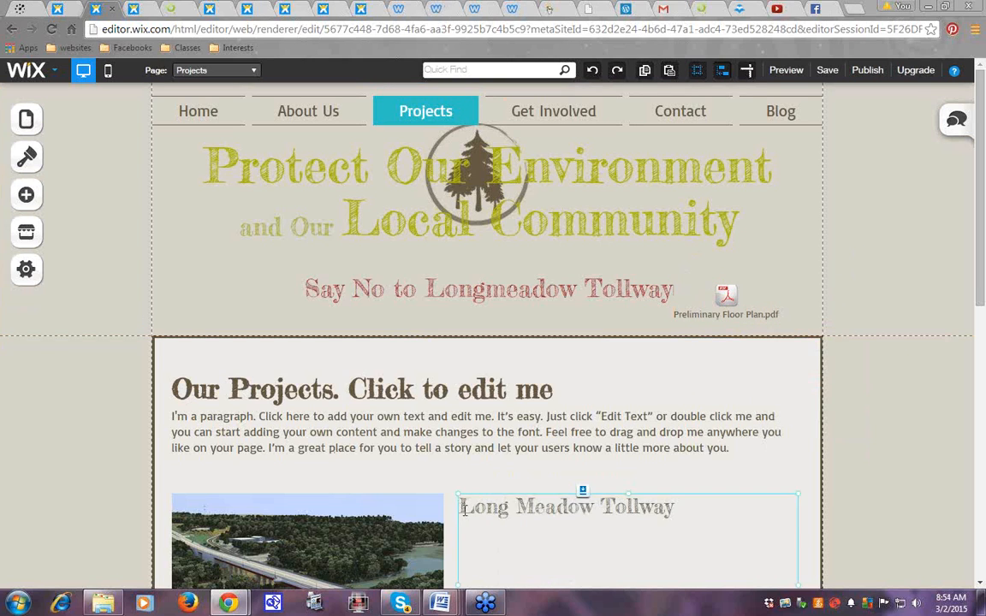
left_click(463, 509)
left_click_drag(463, 510, 690, 509)
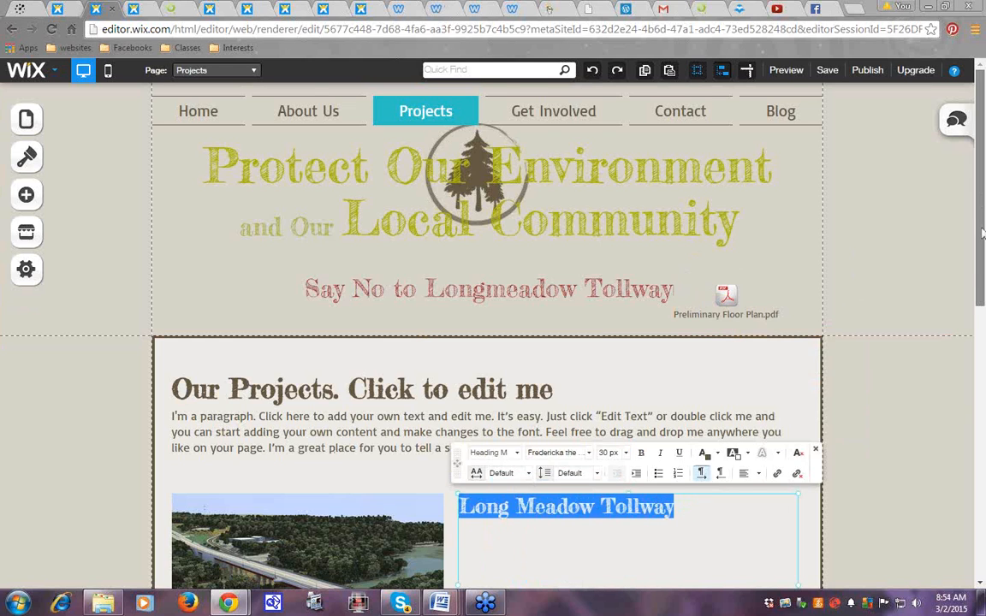
scroll(982, 257, "down", 1)
scroll(983, 257, "down", 3)
left_click(777, 474)
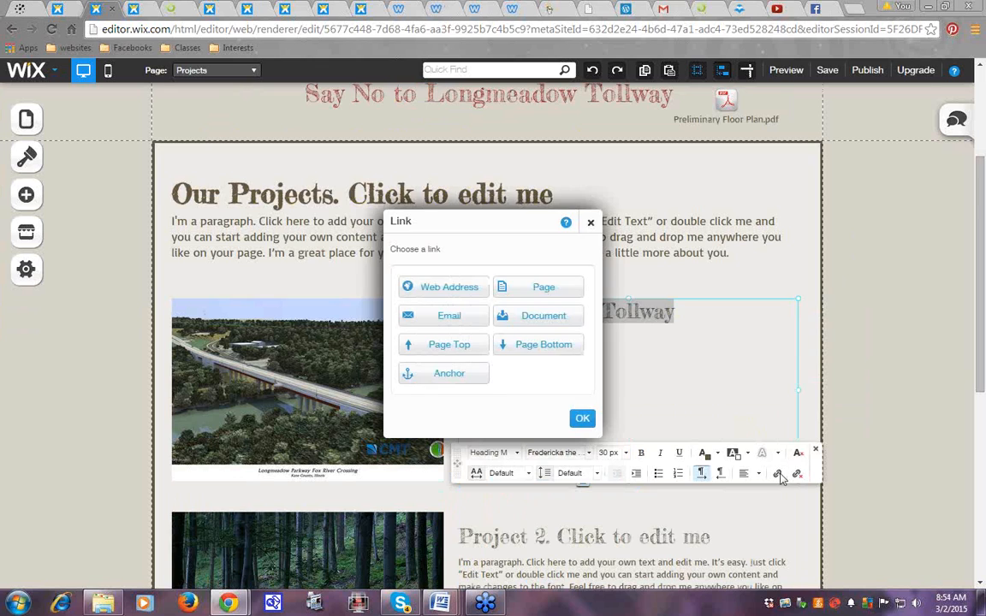
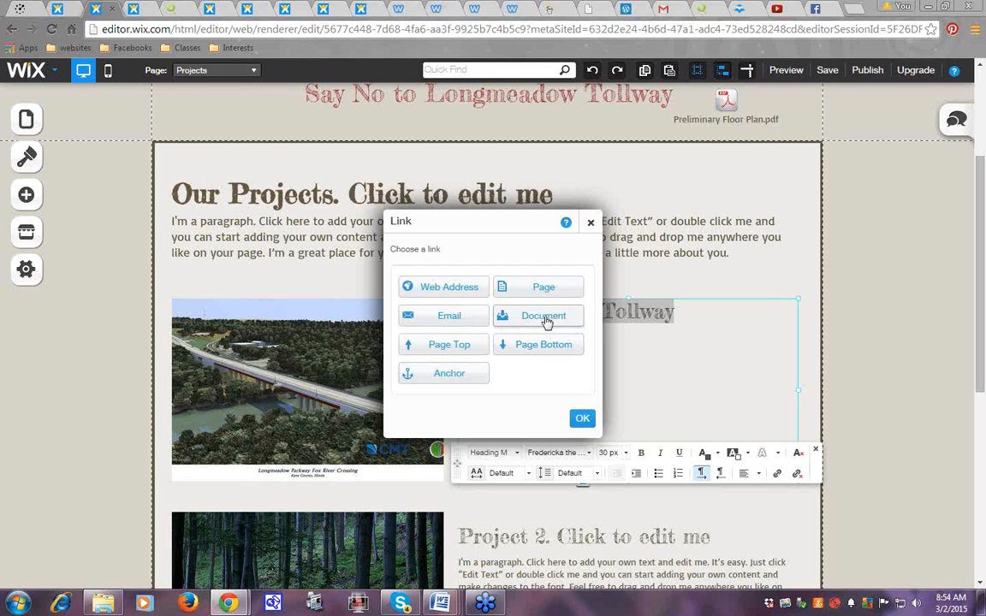
Link the selected 'Long Meadow Tollway' words to the Preliminary Floor Plan.pdf document
left_click(547, 319)
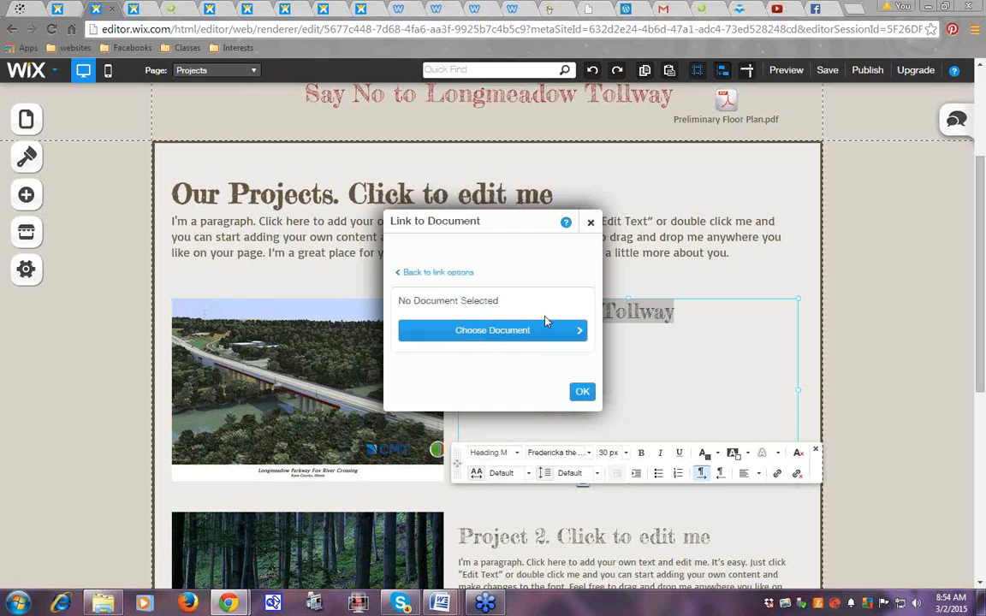
left_click(570, 336)
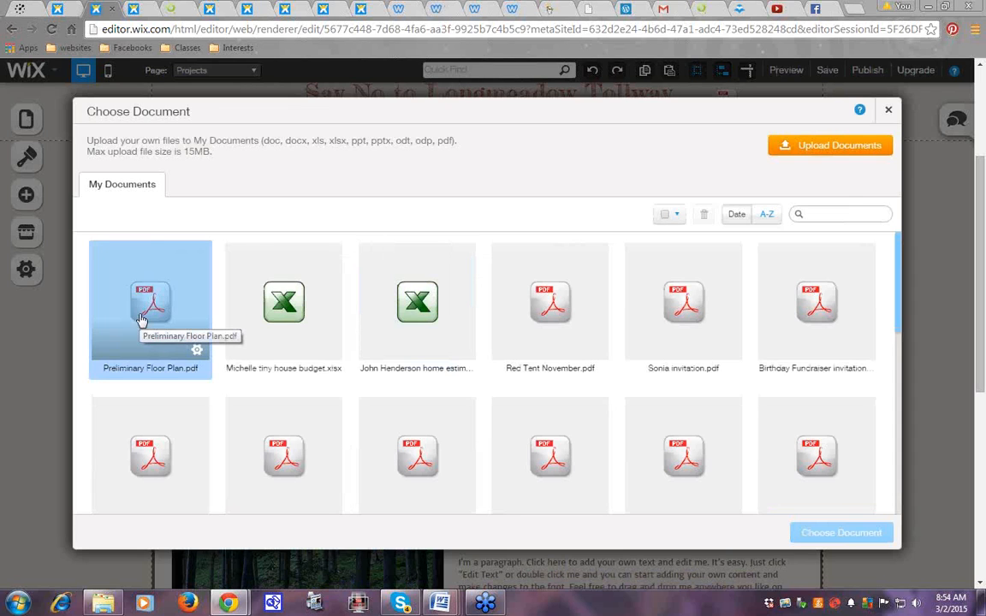
left_click(147, 319)
left_click(846, 535)
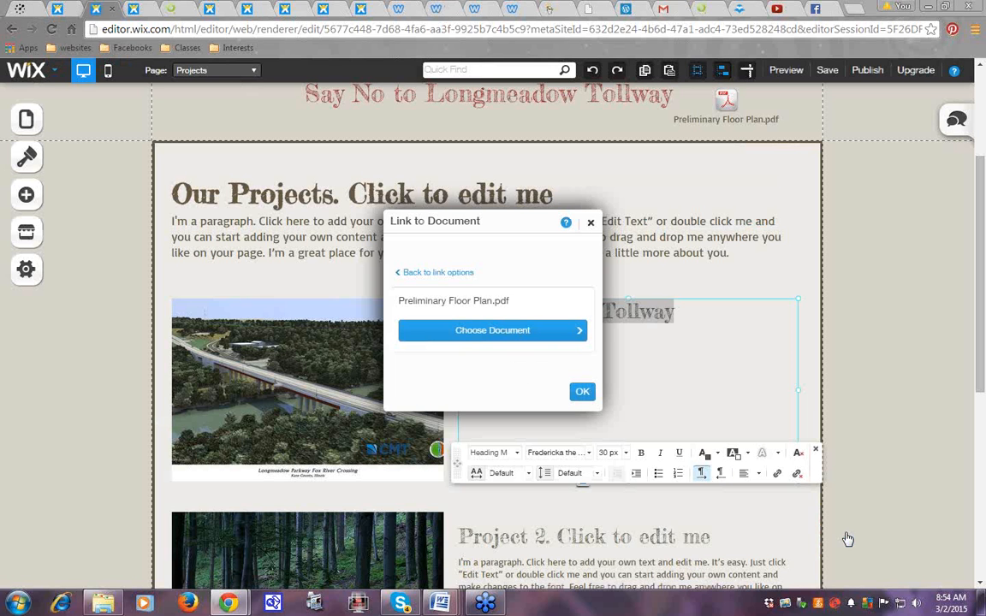
left_click(582, 394)
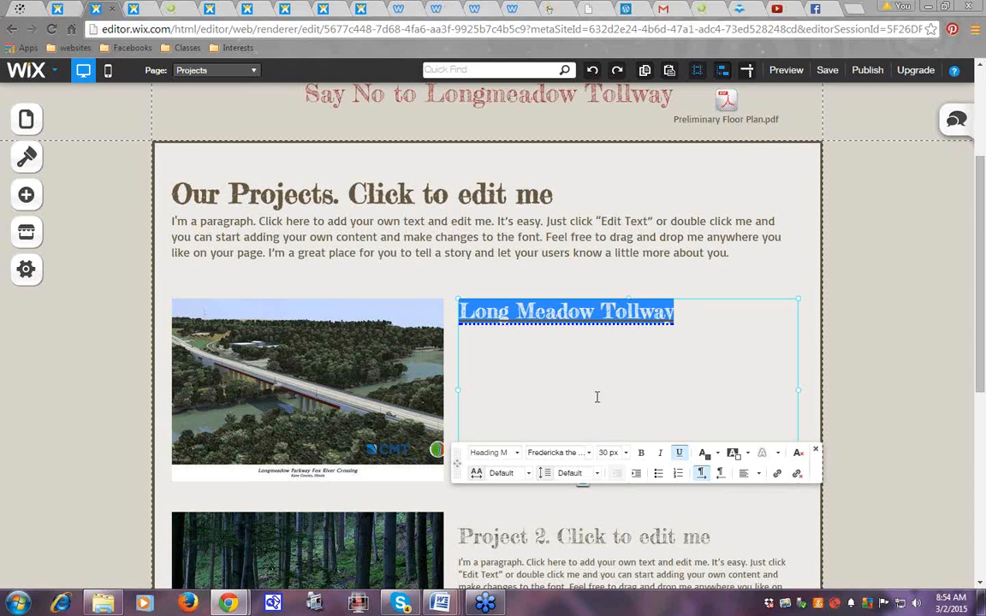
left_click(683, 354)
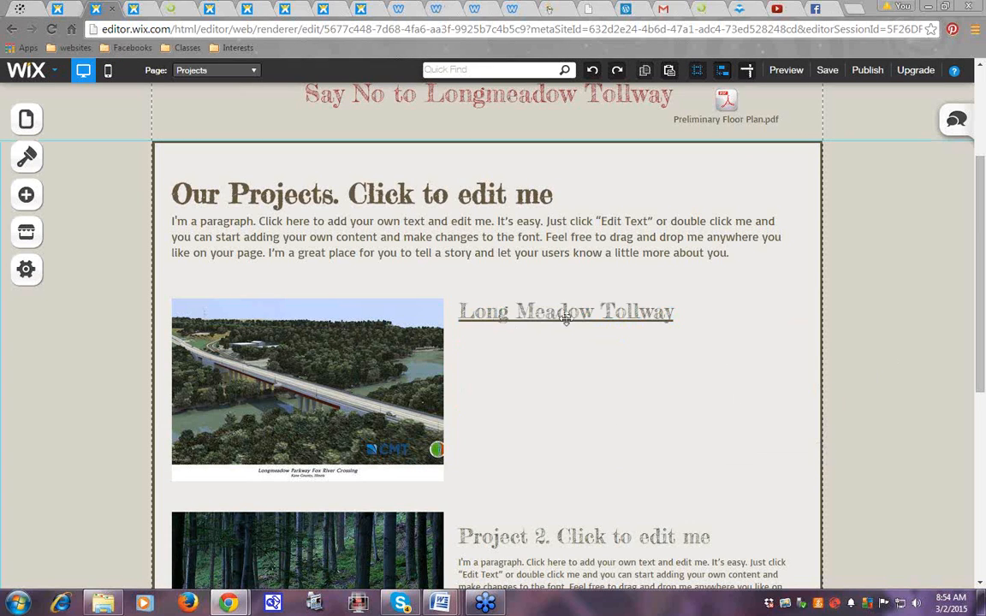
Preview the site and follow the Long Meadow Tollway link to the PDF
left_click(787, 71)
left_click_drag(982, 192, 982, 264)
left_click(549, 324)
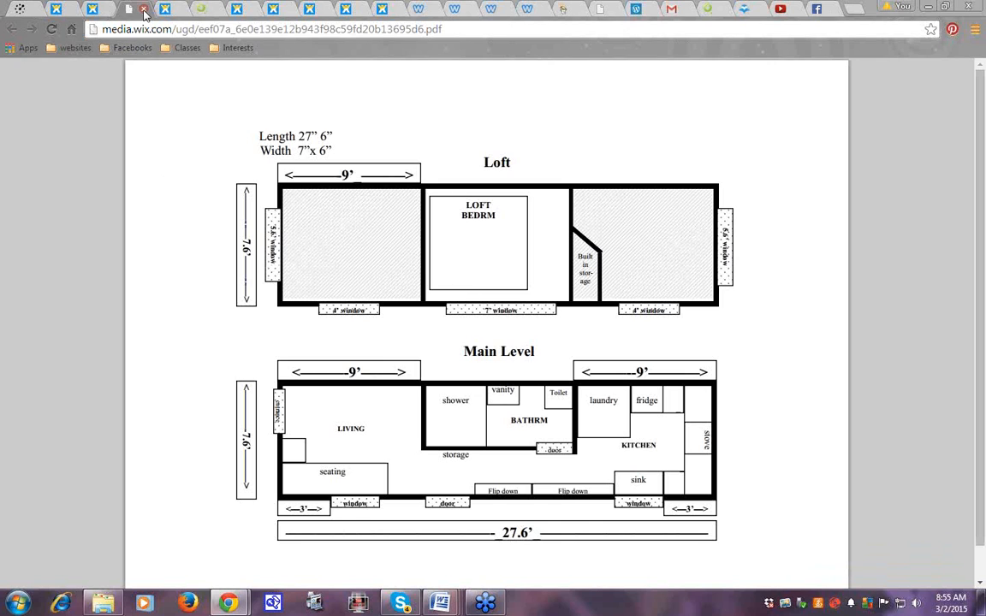
Zoom in and back out on the floor plan PDF, then close its tab
mouse_move(913, 558)
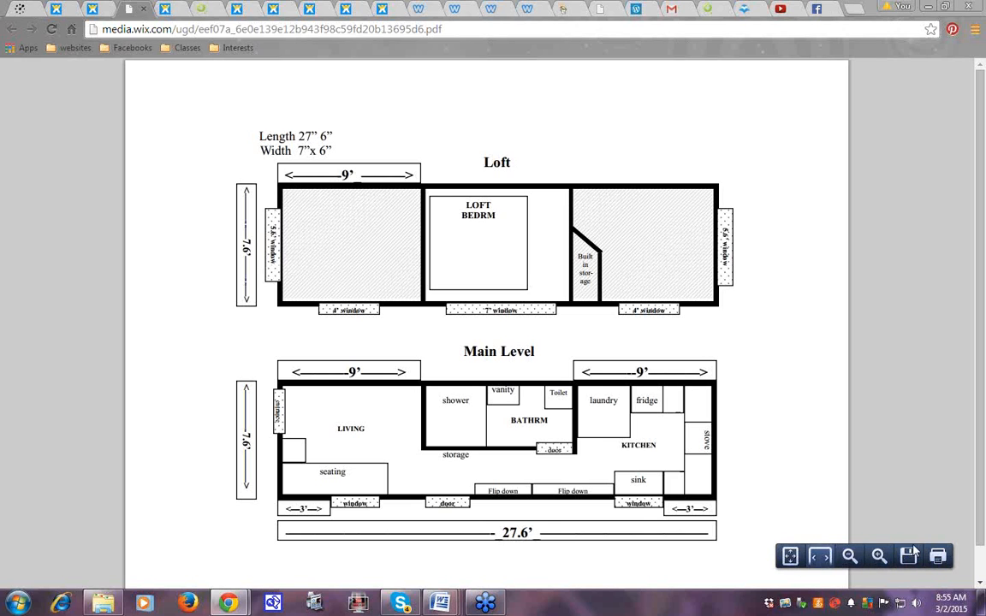
left_click(879, 557)
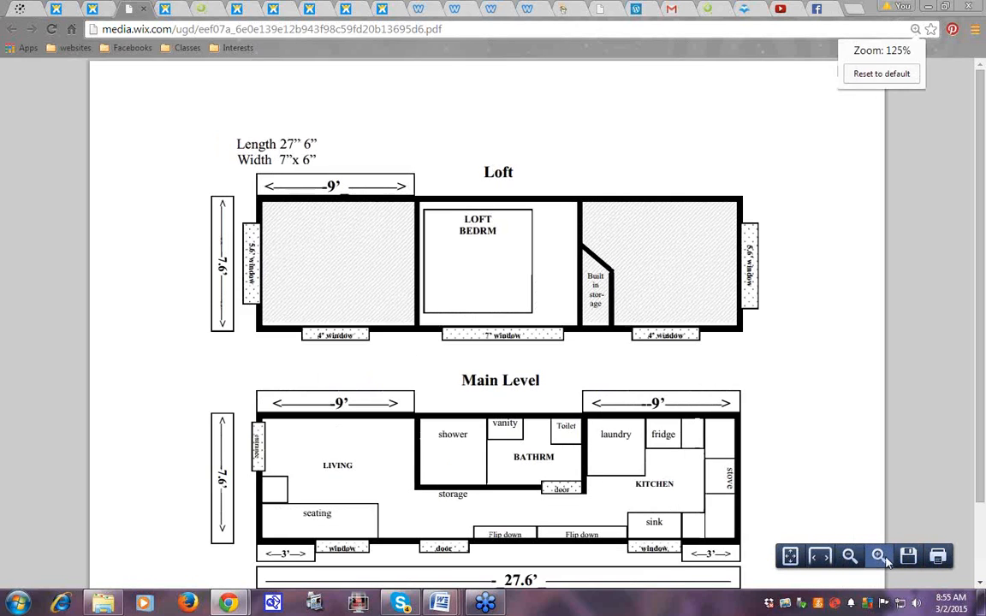
left_click(879, 557)
left_click(879, 556)
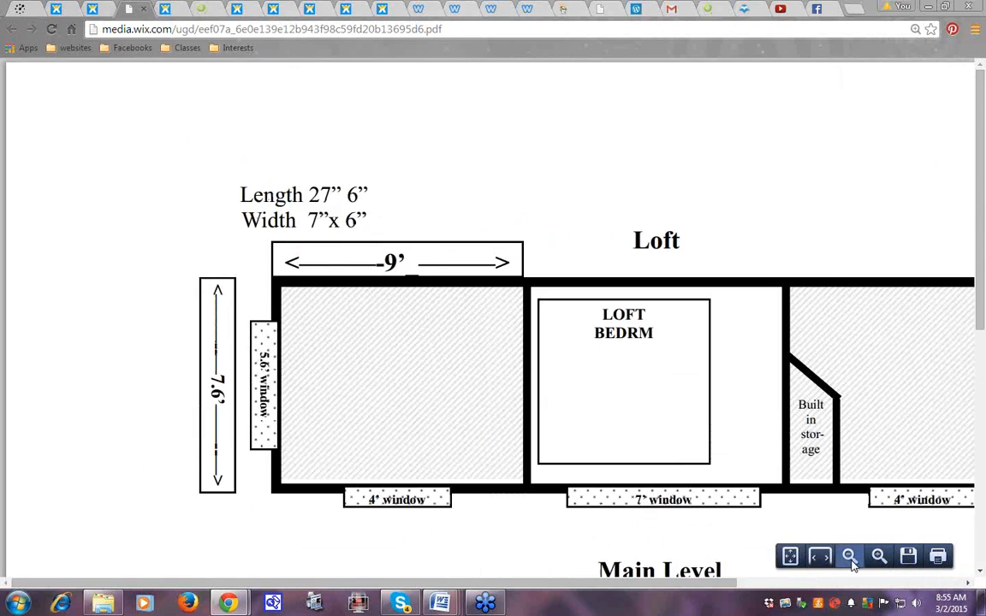
left_click(850, 557)
left_click(850, 556)
left_click(850, 557)
left_click(851, 556)
left_click(850, 556)
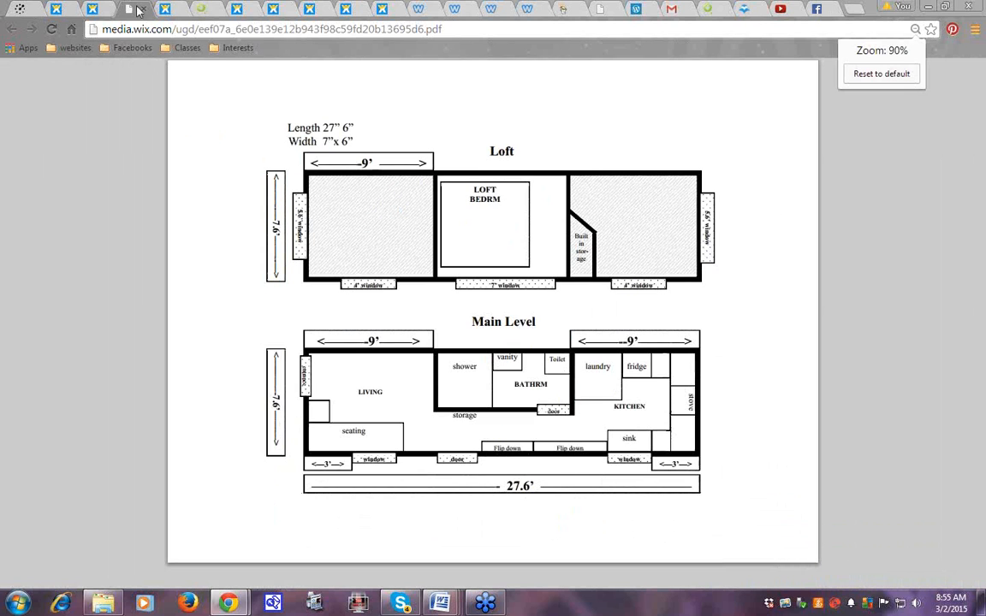
left_click(144, 10)
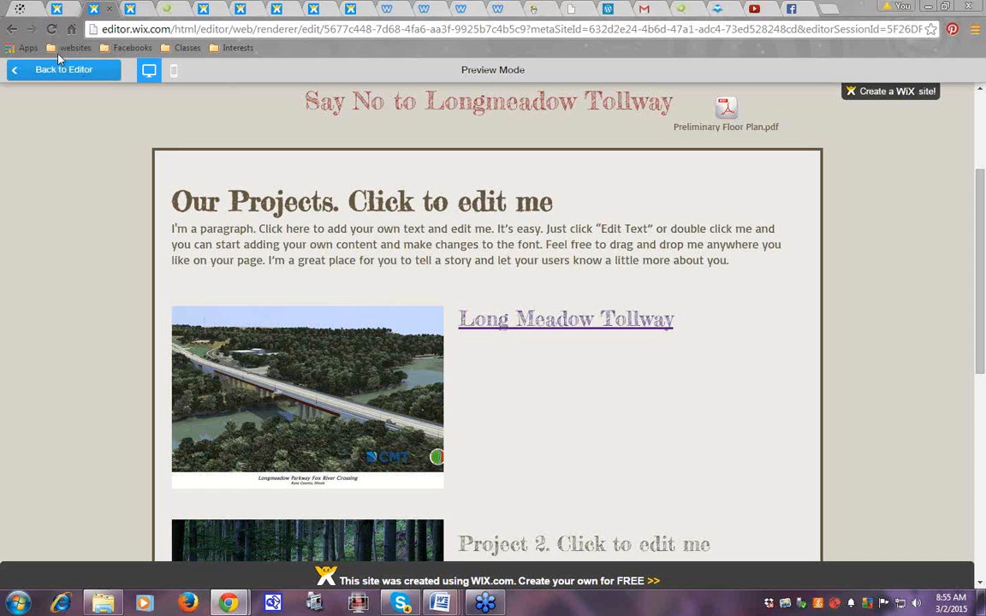
Back in the editor, add a Box shape from Shapes & Lines
left_click(72, 73)
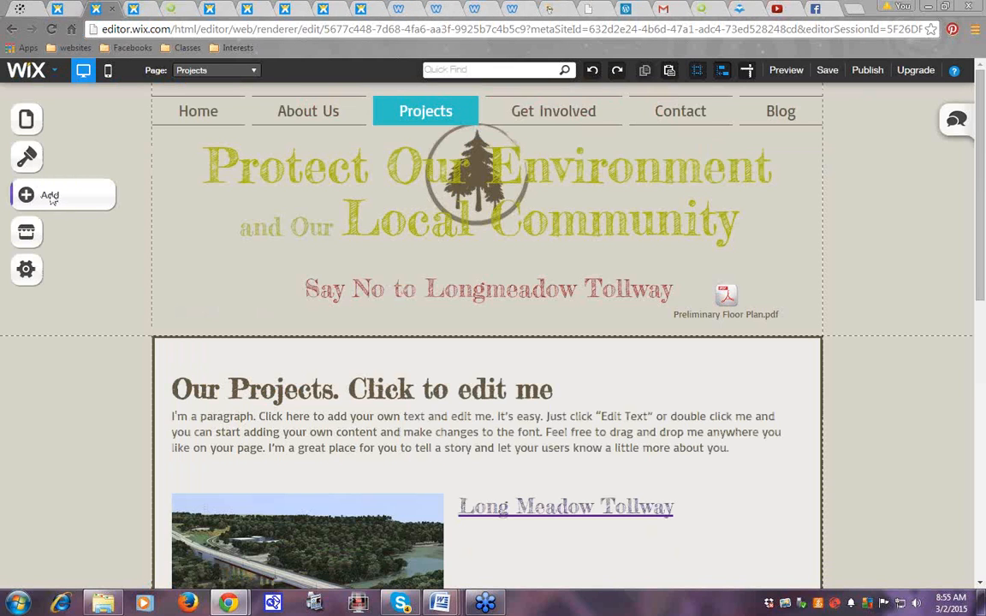
left_click(35, 197)
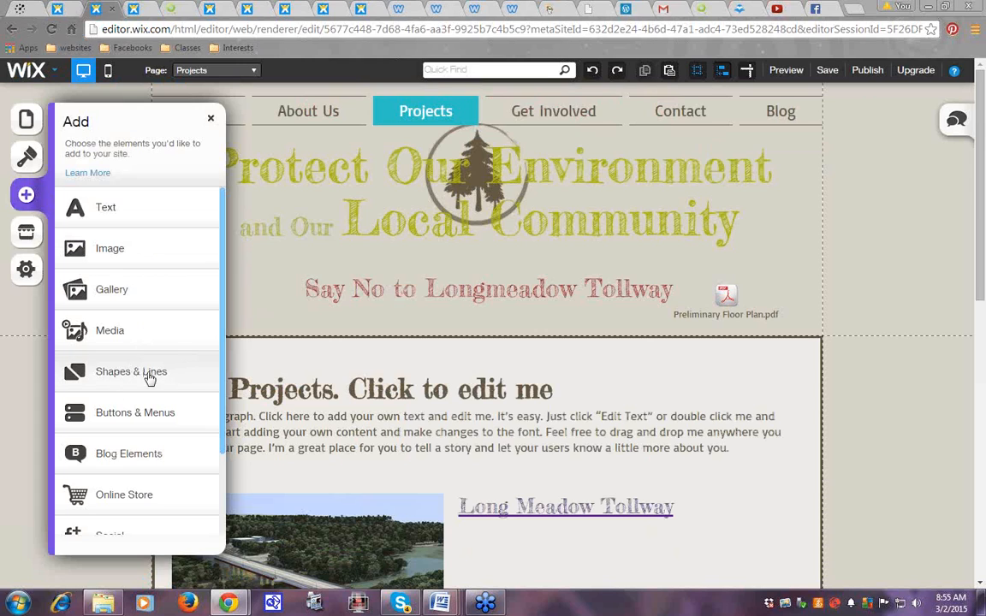
left_click(134, 375)
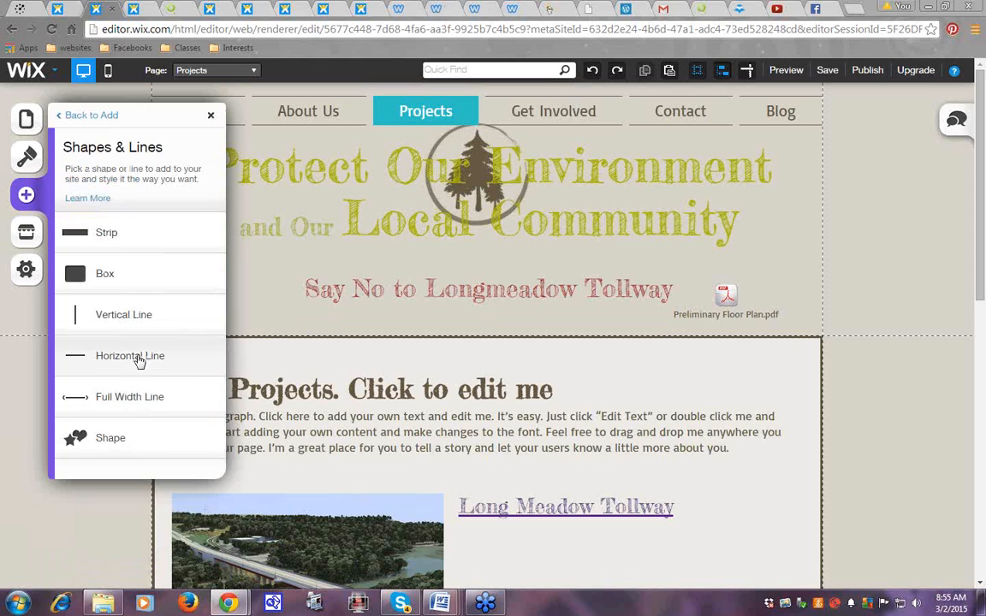
left_click(79, 275)
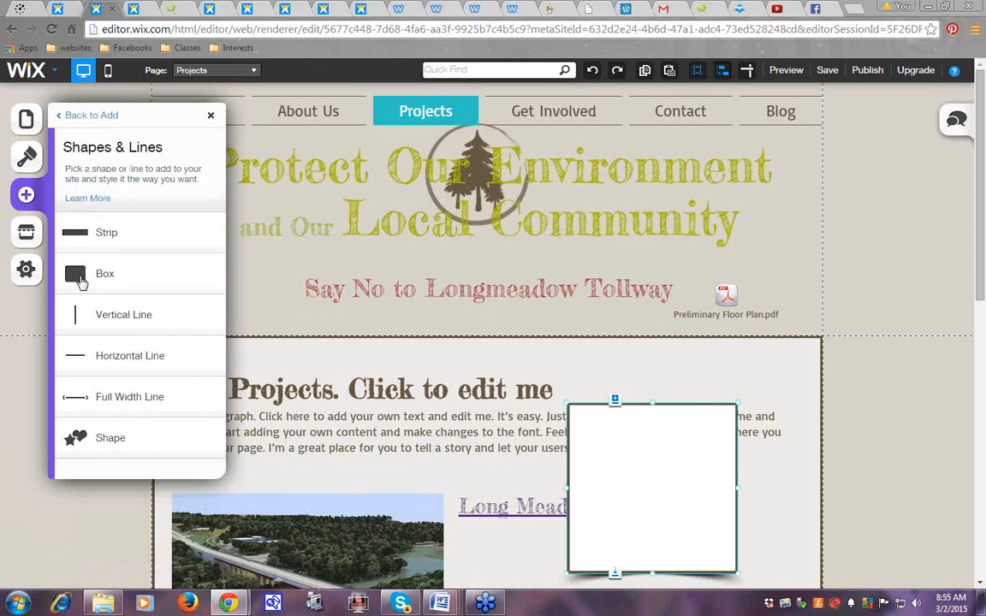
left_click(213, 117)
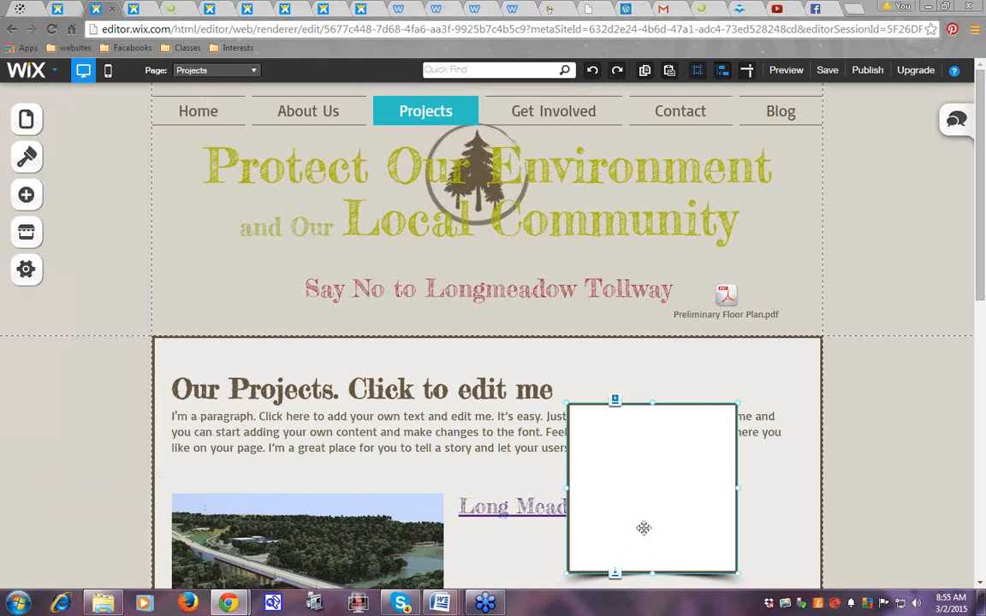
Move the white box into the header over the title's left end and resize it
left_click_drag(623, 511, 222, 305)
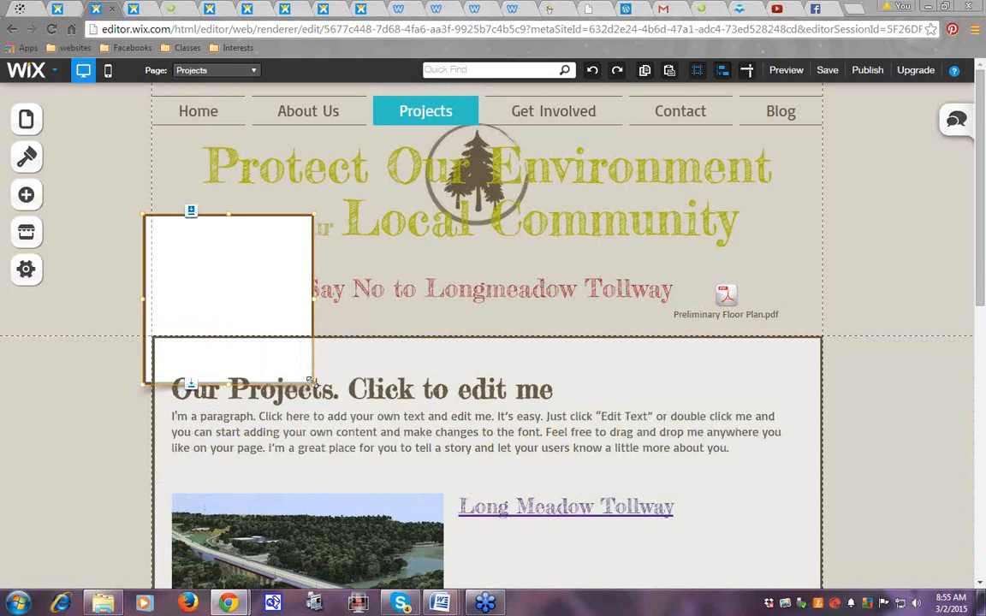
left_click_drag(311, 381, 316, 349)
right_click(224, 281)
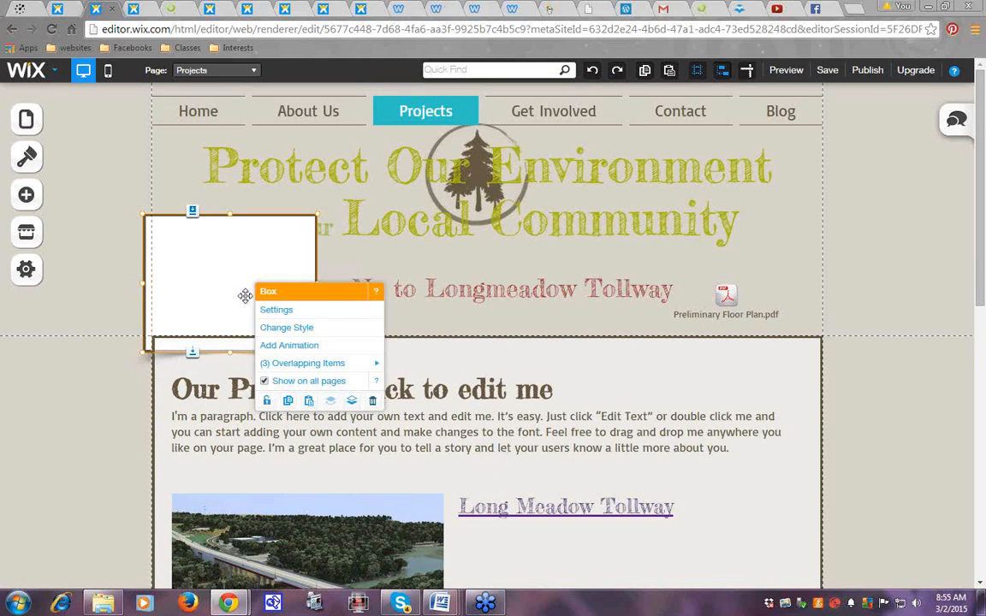
Check the box's style choices, then move the white box right beneath 'Community'
left_click(268, 311)
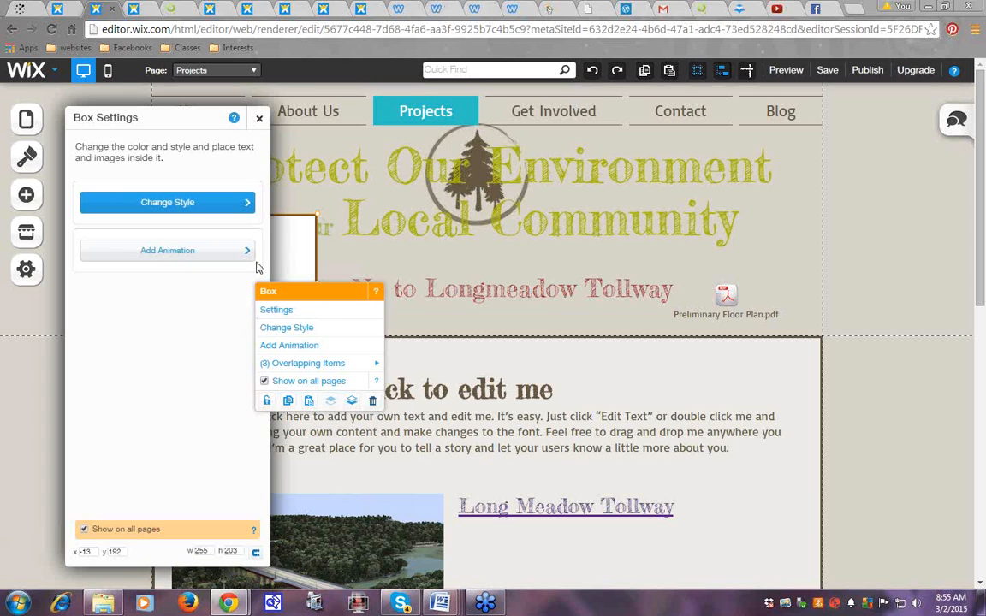
left_click(246, 203)
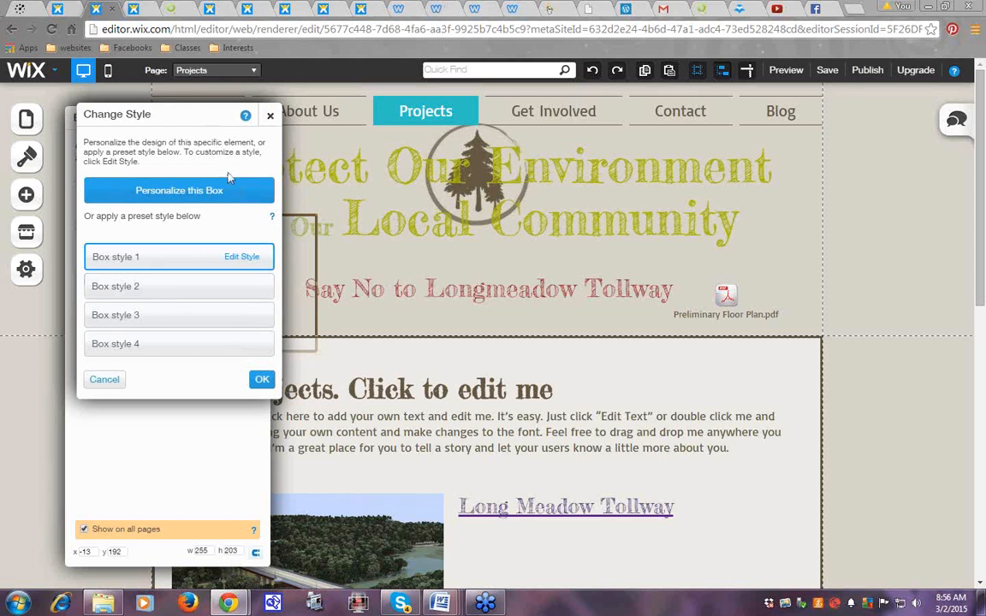
left_click(310, 253)
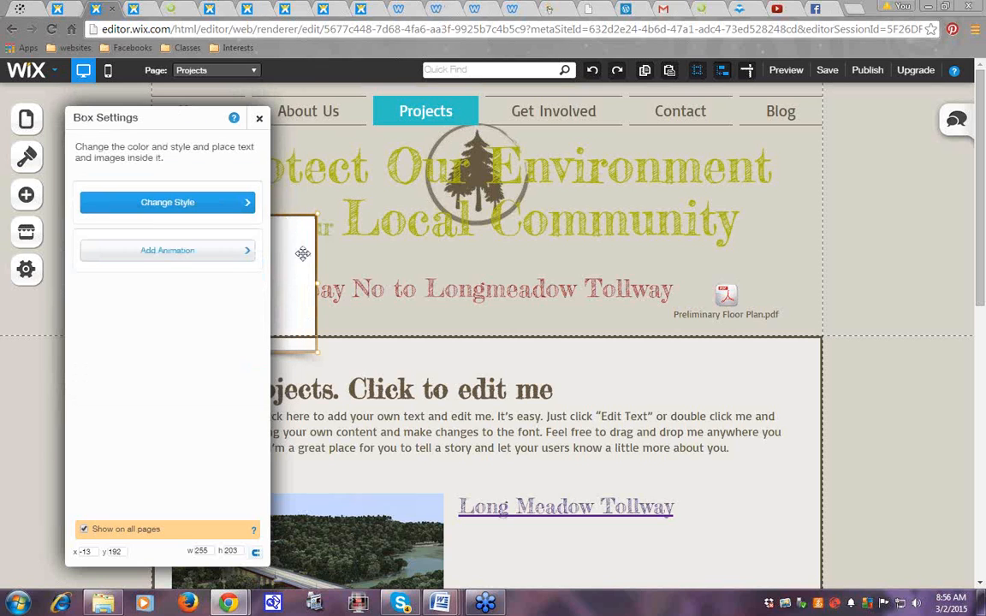
left_click_drag(304, 253, 652, 273)
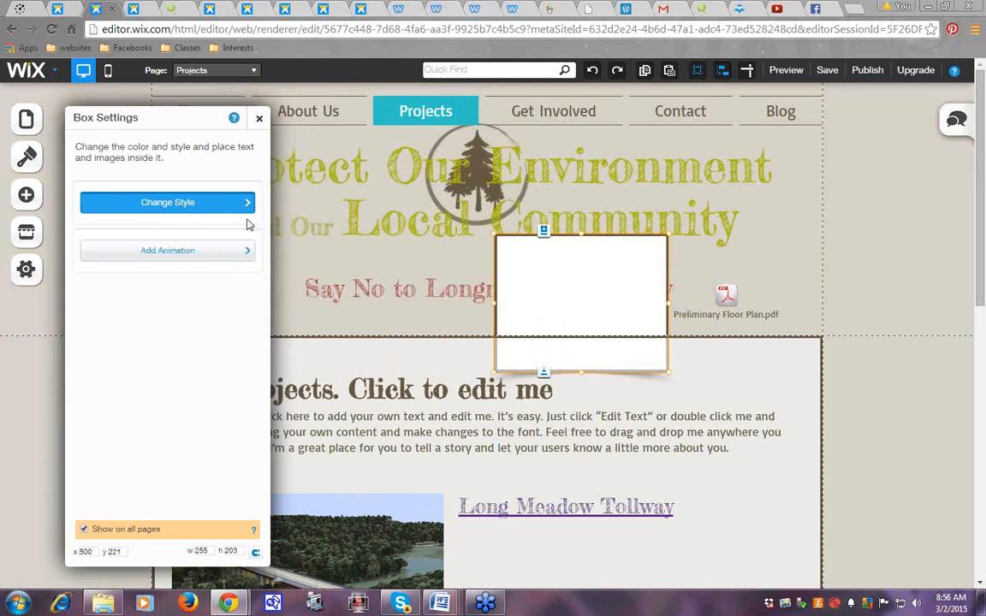
left_click(224, 203)
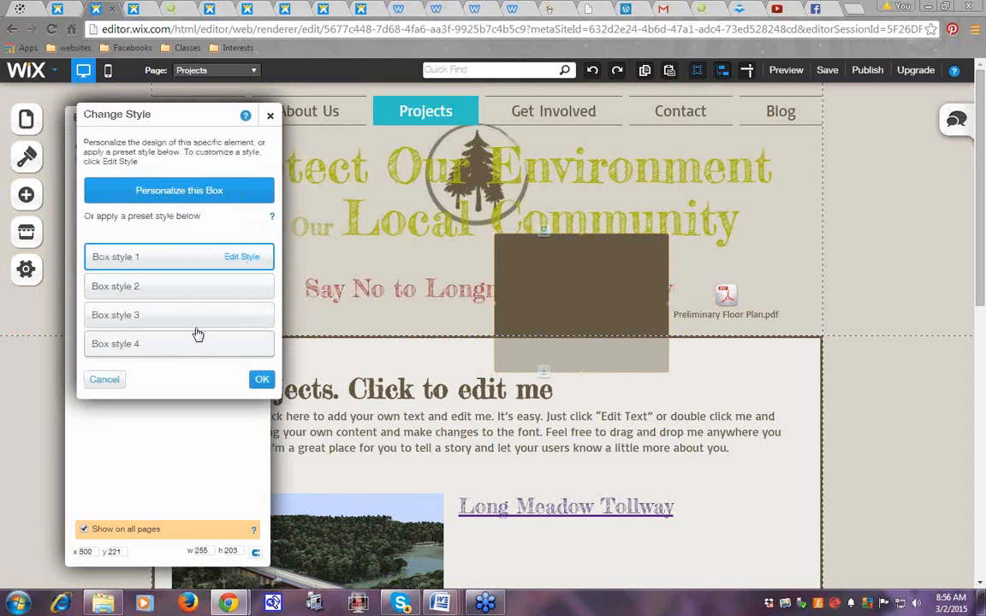
Try several box skins and settle on a plain borderless one
left_click(240, 258)
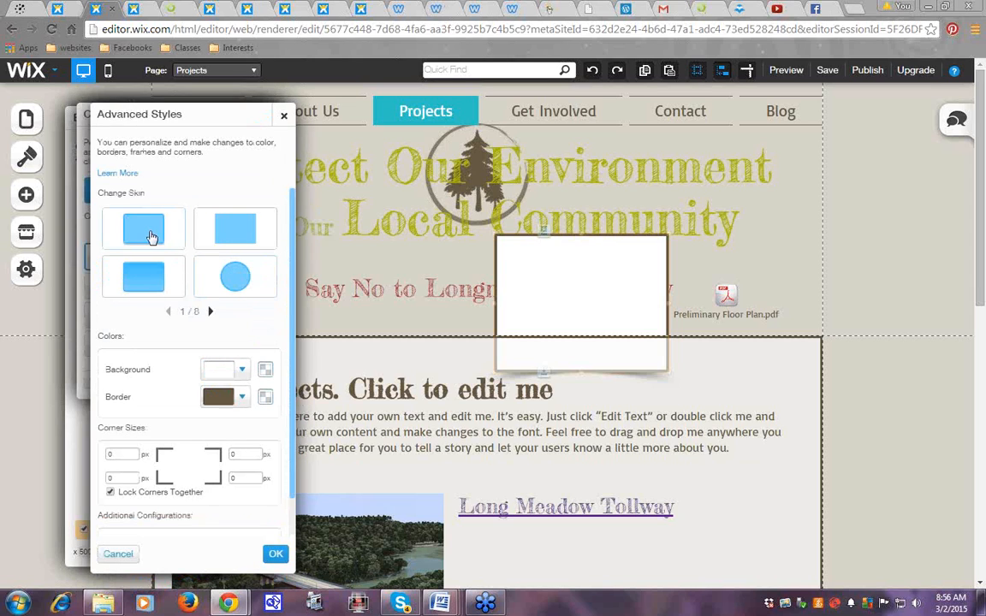
left_click(221, 279)
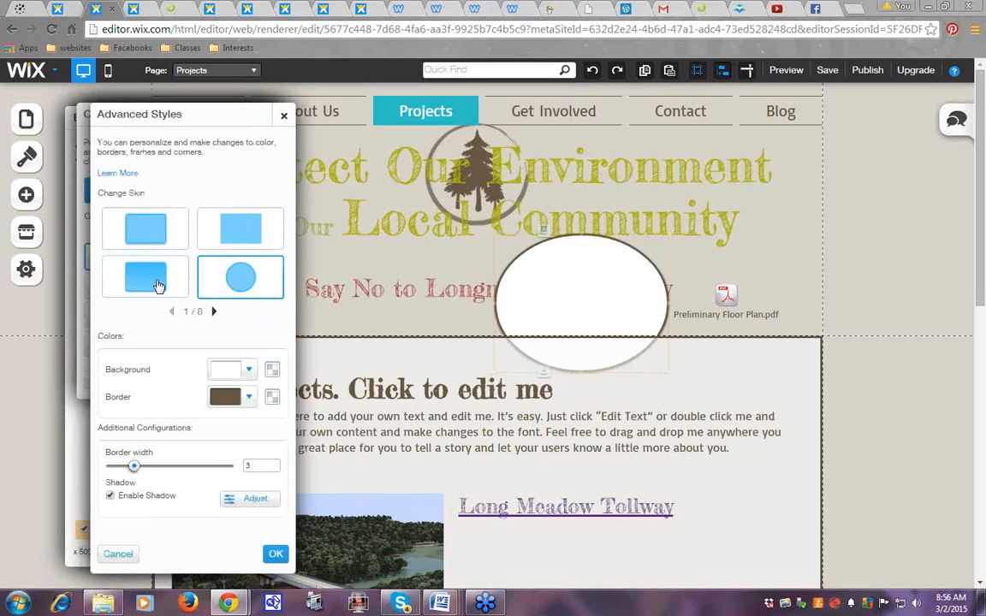
left_click(240, 230)
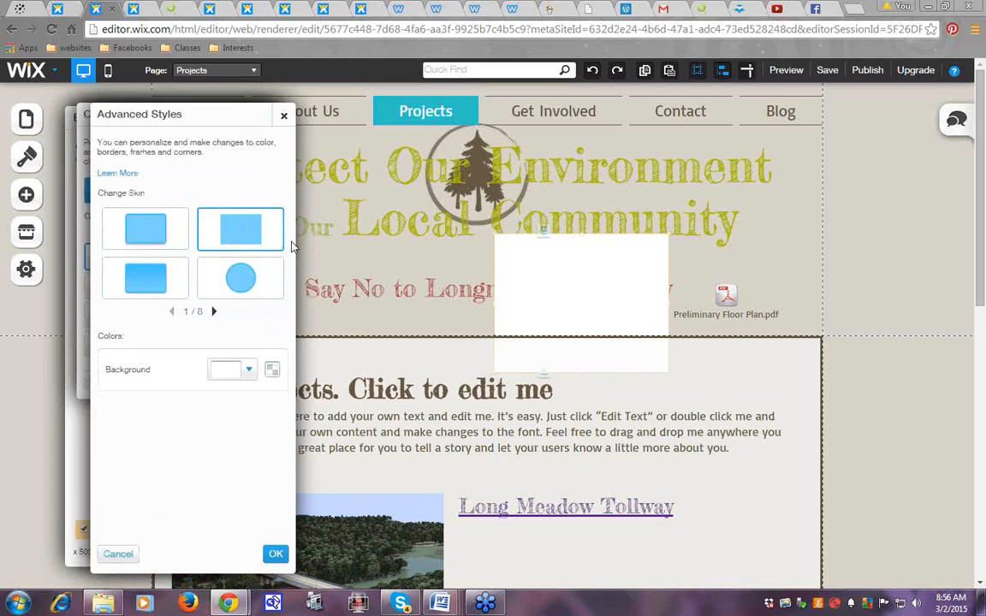
left_click(214, 311)
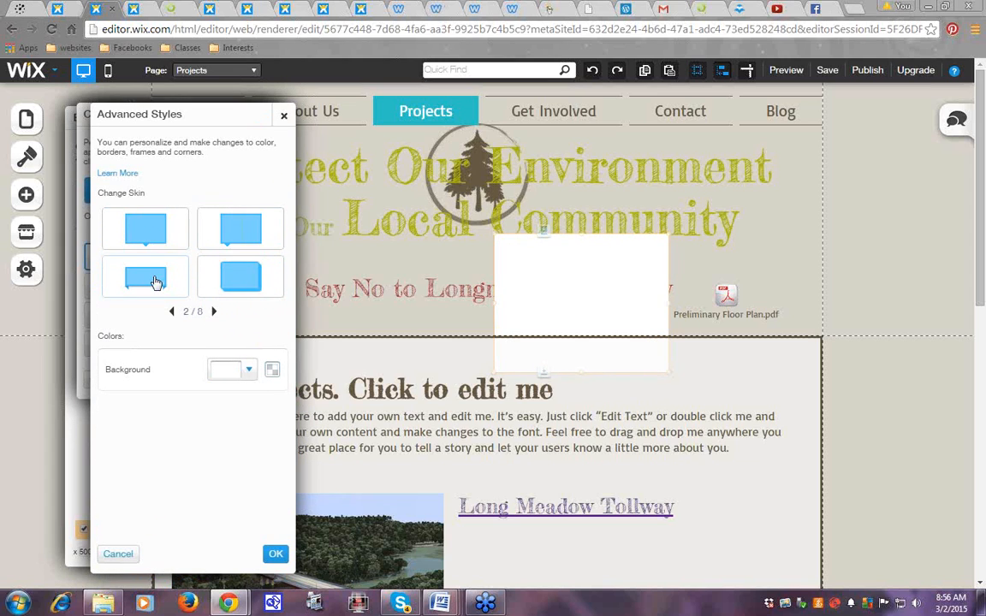
left_click(255, 237)
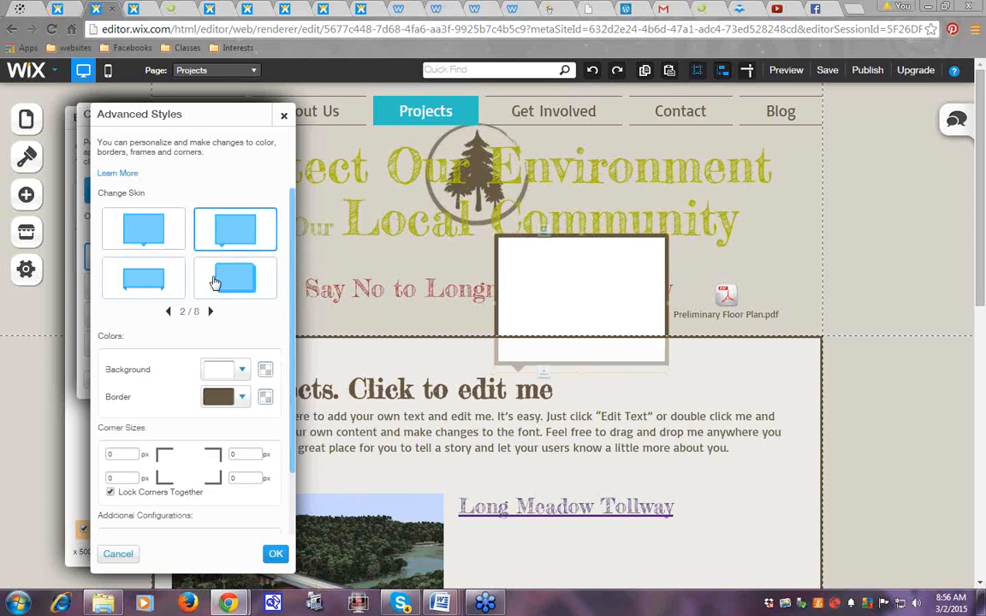
left_click(210, 311)
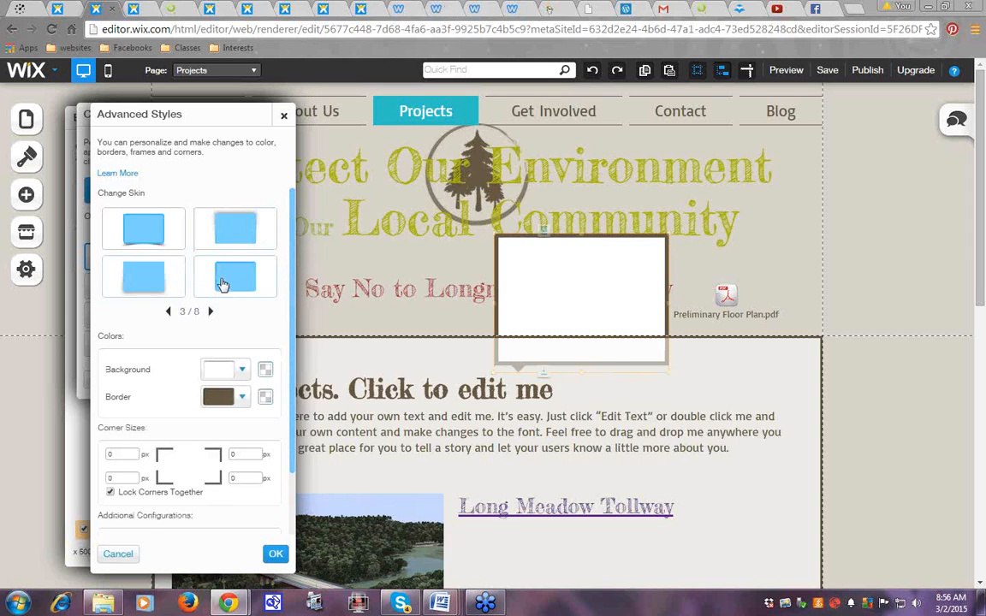
left_click(152, 288)
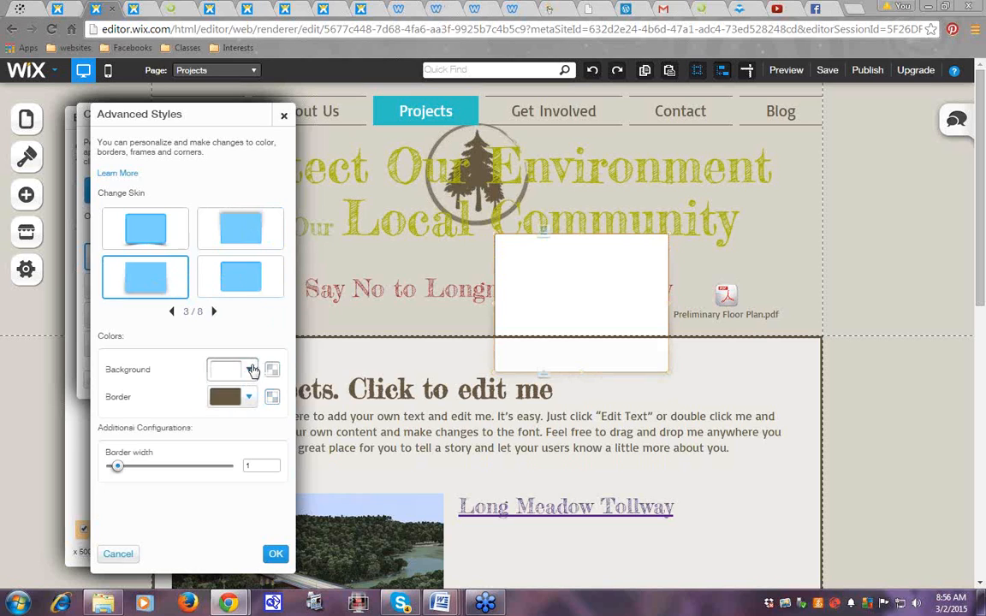
Give the box an olive background at 37% opacity and move it to the header's left side
left_click(248, 368)
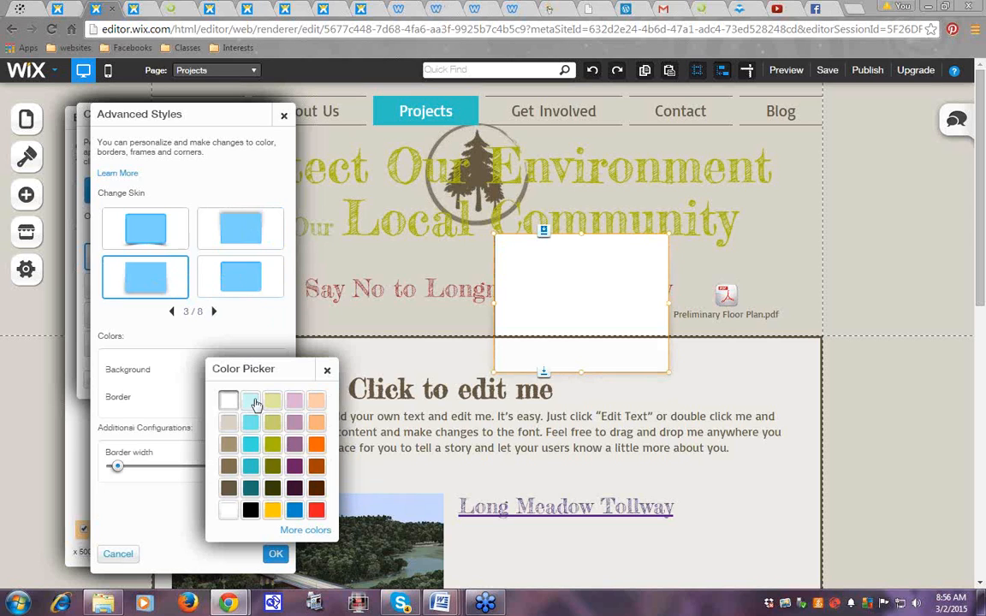
left_click(273, 444)
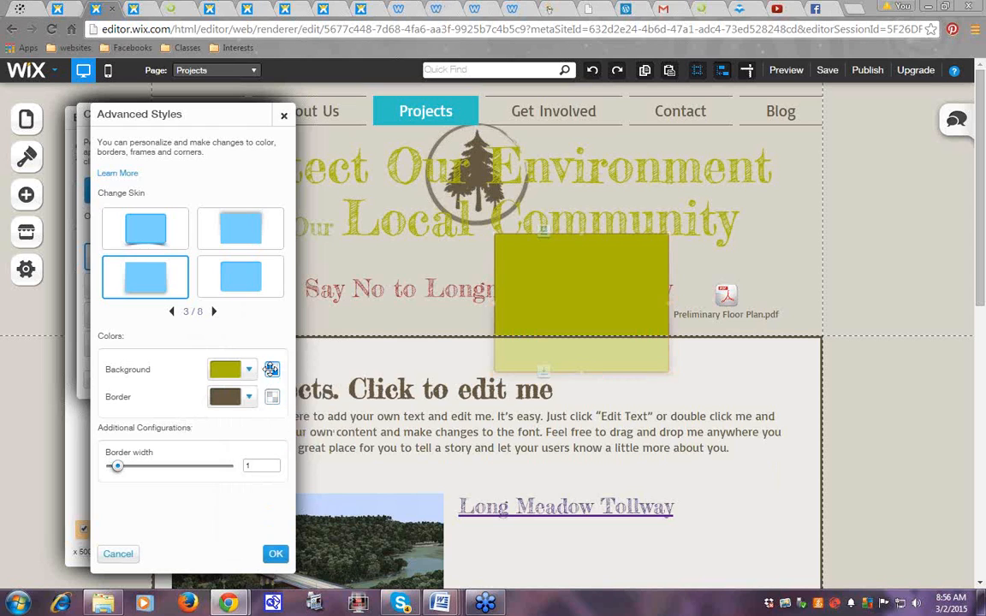
left_click(271, 369)
left_click_drag(346, 443, 266, 445)
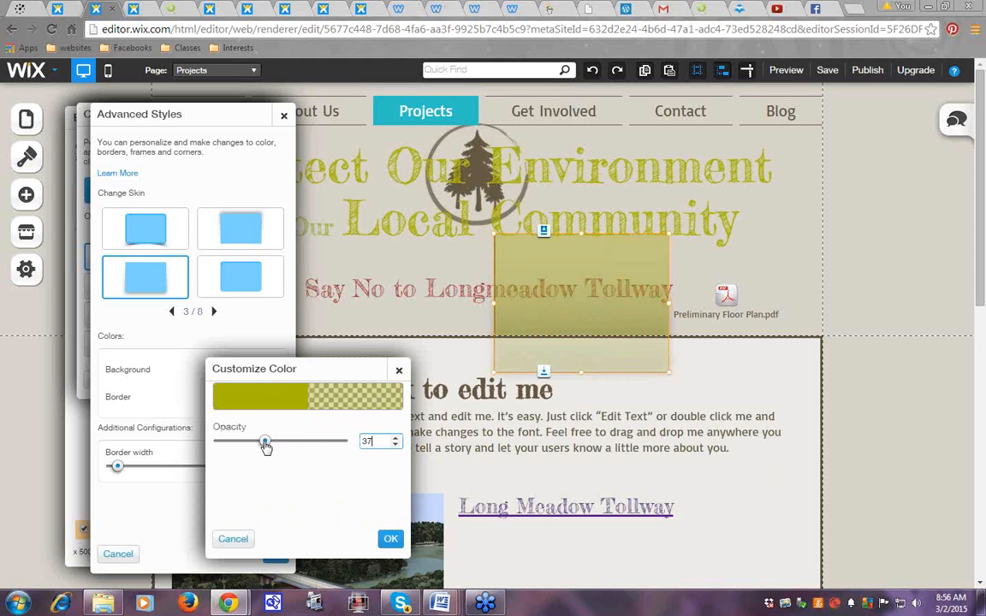
left_click(391, 539)
left_click(277, 554)
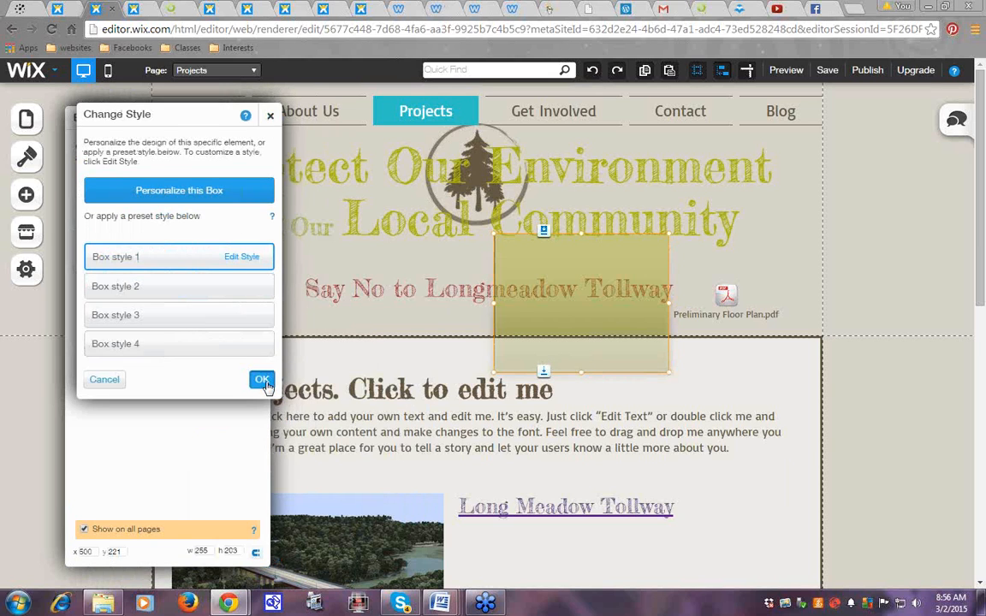
left_click(262, 379)
left_click(259, 117)
left_click_drag(558, 251, 248, 240)
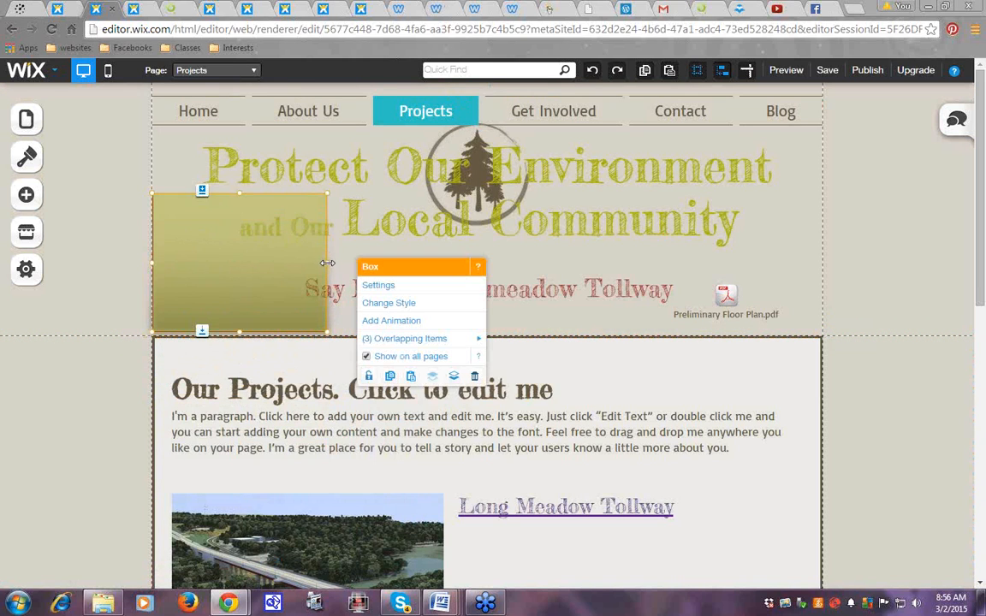
Stretch the olive box across the full header below the menu and send it behind the tree logo
left_click_drag(327, 260, 821, 267)
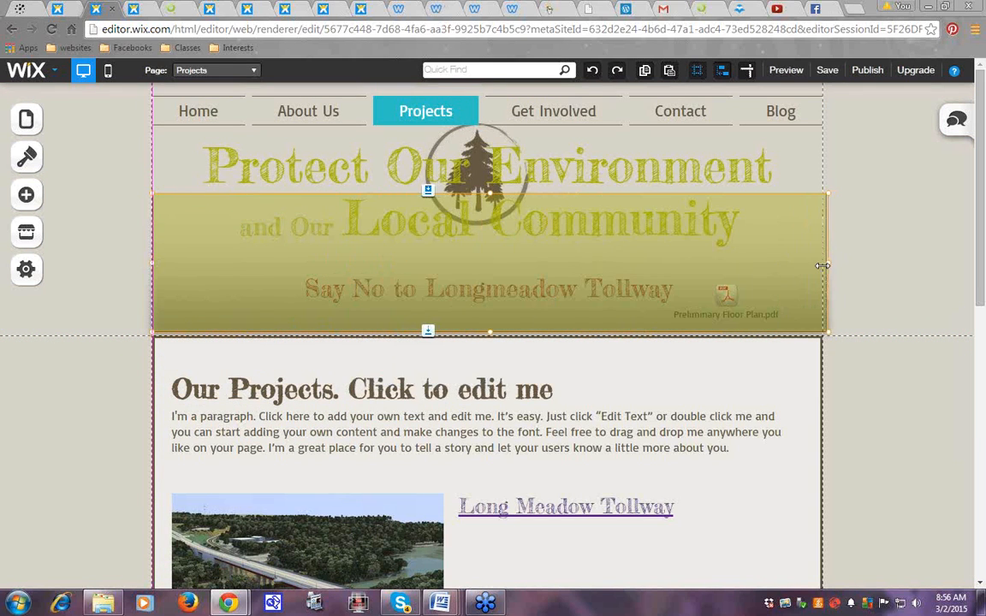
left_click_drag(490, 192, 489, 126)
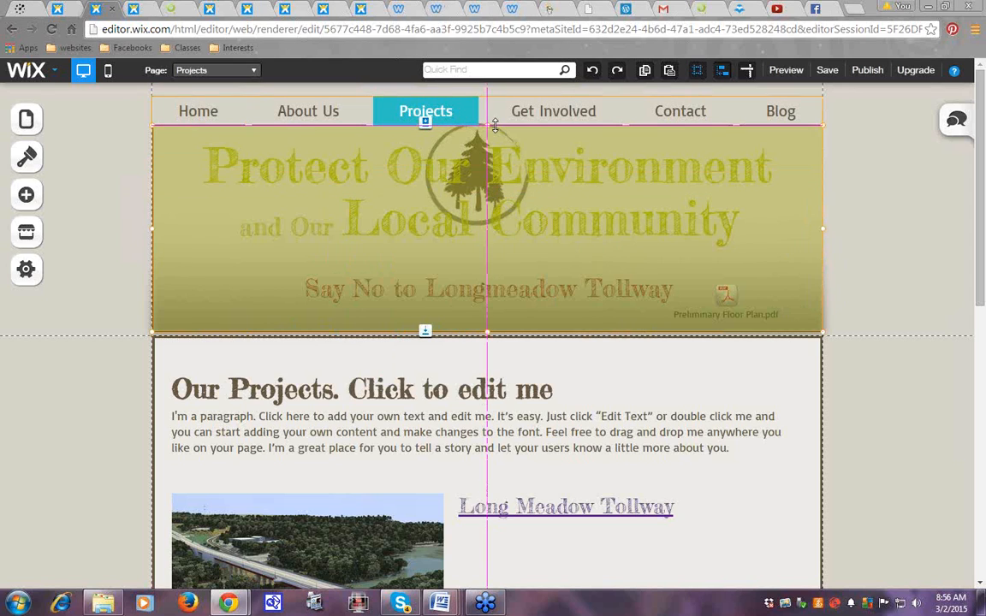
left_click_drag(821, 232, 819, 229)
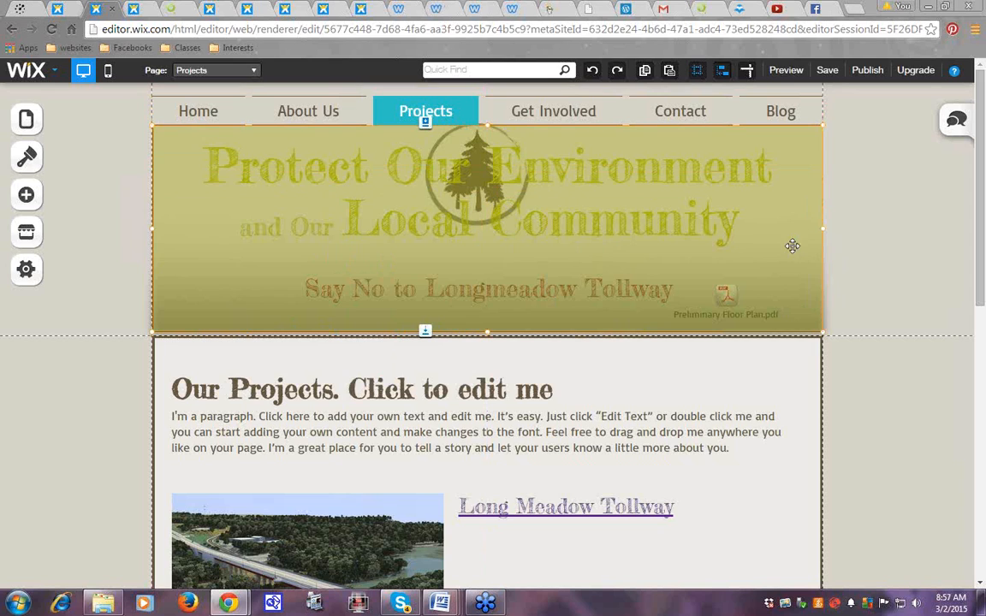
left_click(793, 246)
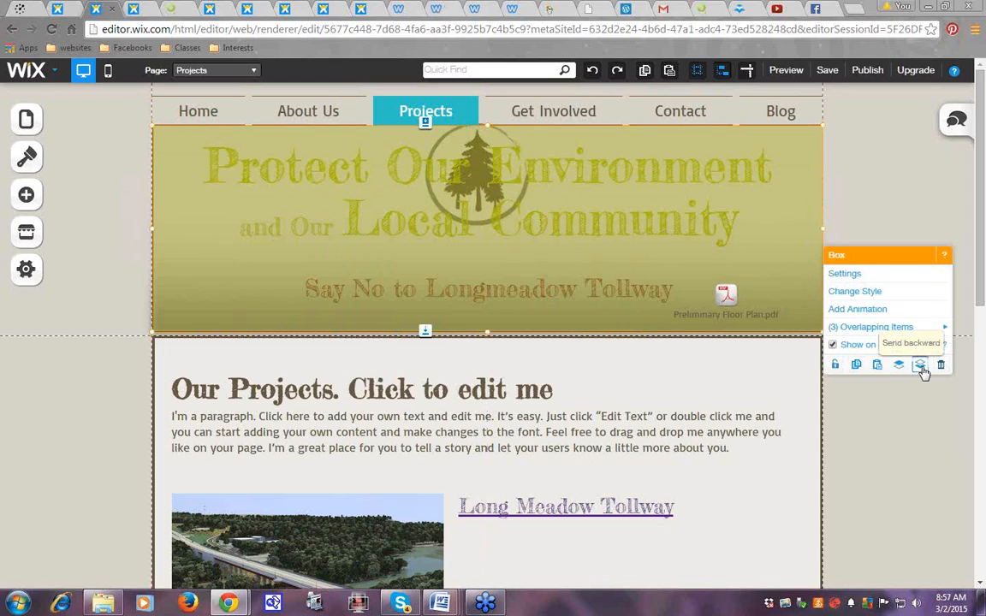
left_click(921, 366)
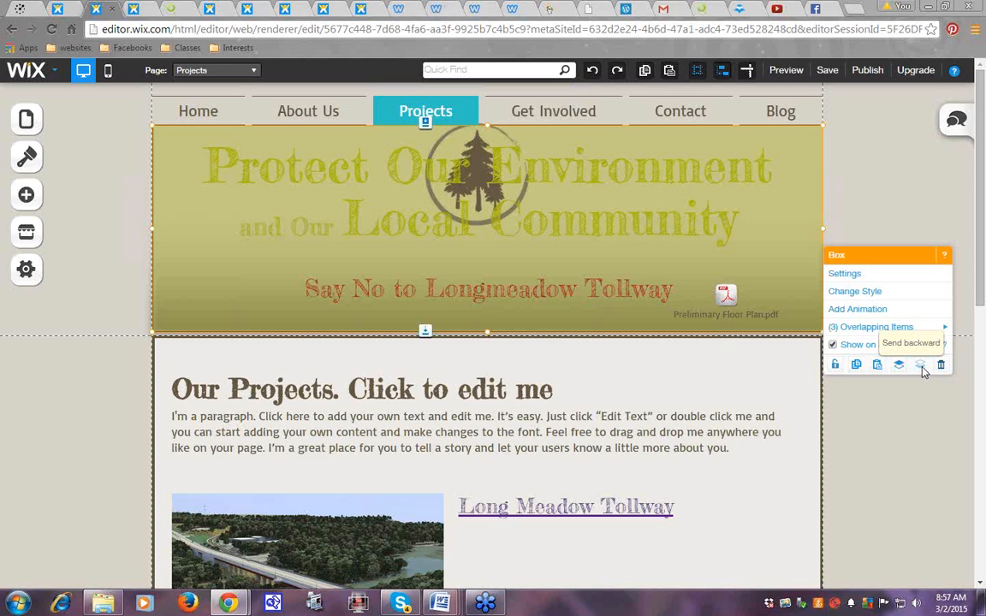
Make both lines of the Protect Our Environment and Our Local Community title white
double_click(216, 178)
left_click_drag(232, 178, 747, 216)
left_click(438, 99)
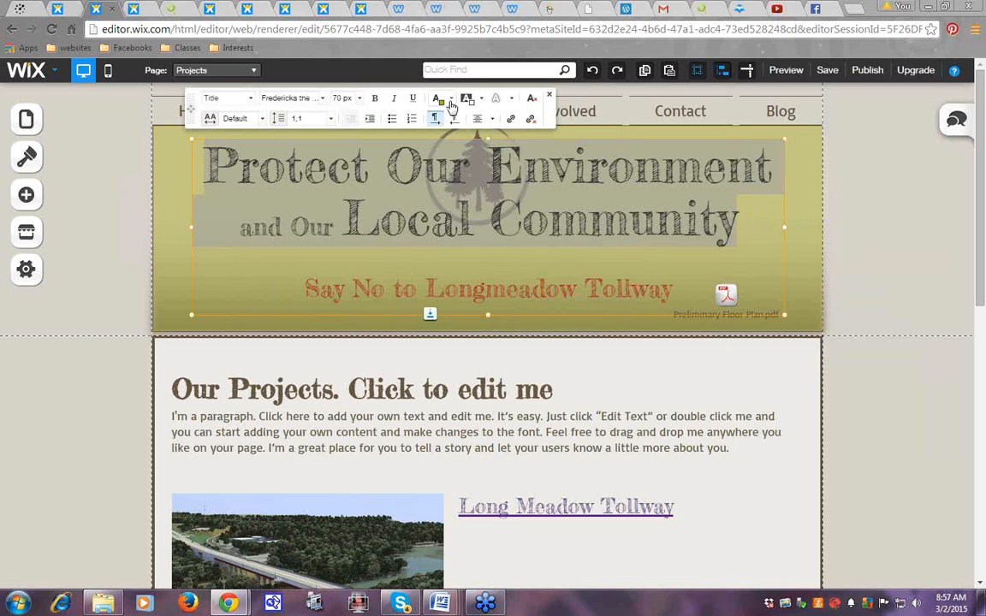
left_click(451, 265)
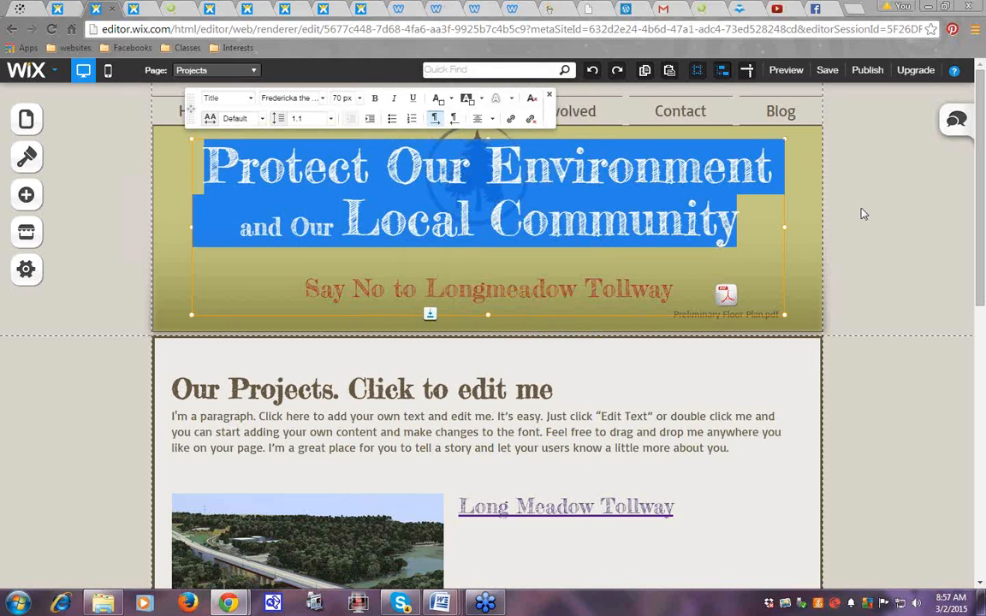
left_click(862, 208)
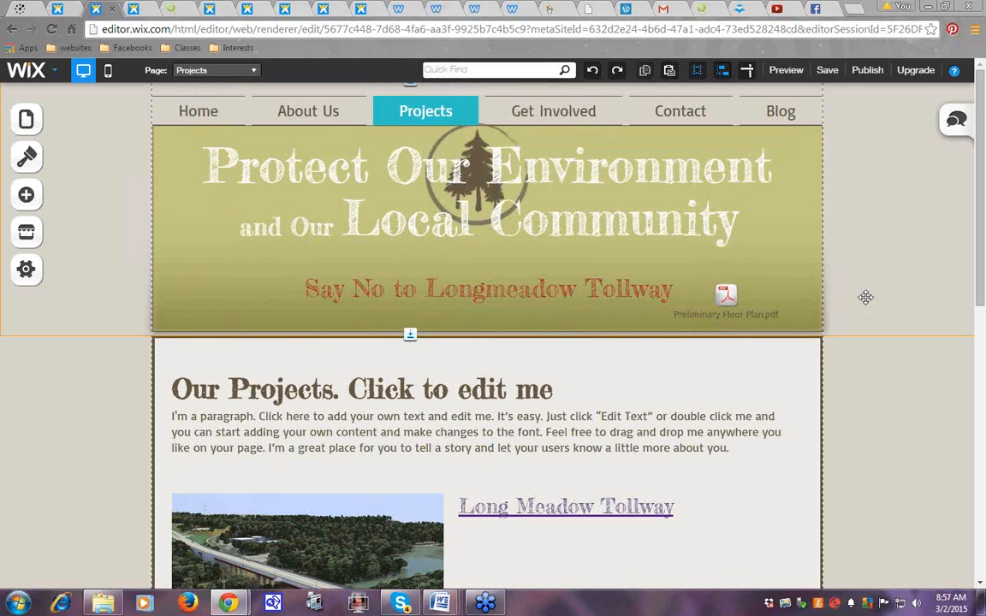
Adjust the olive header strip so it fills from just below the menu
left_click(881, 408)
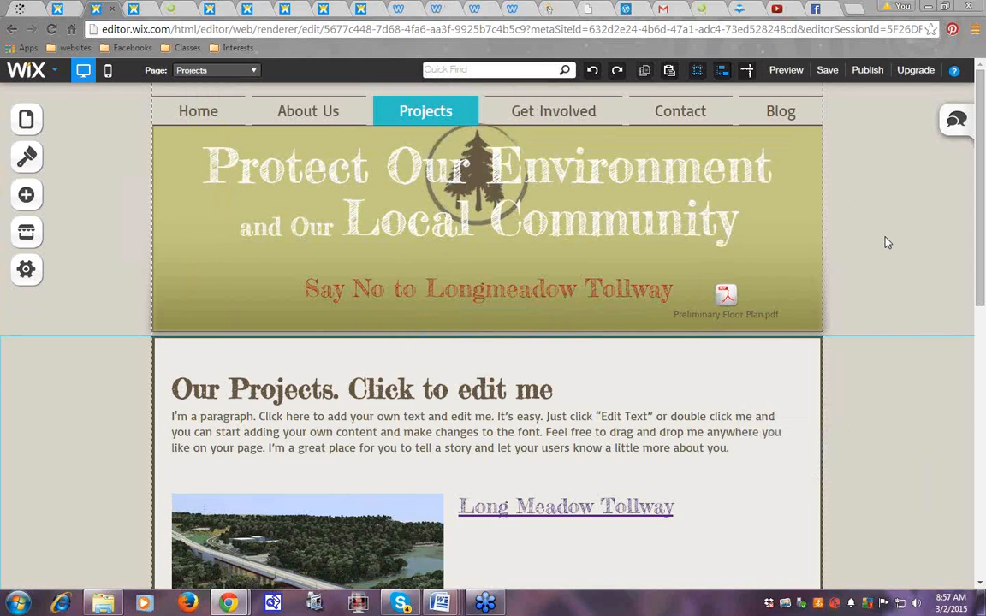
left_click(794, 158)
left_click_drag(786, 216, 797, 167)
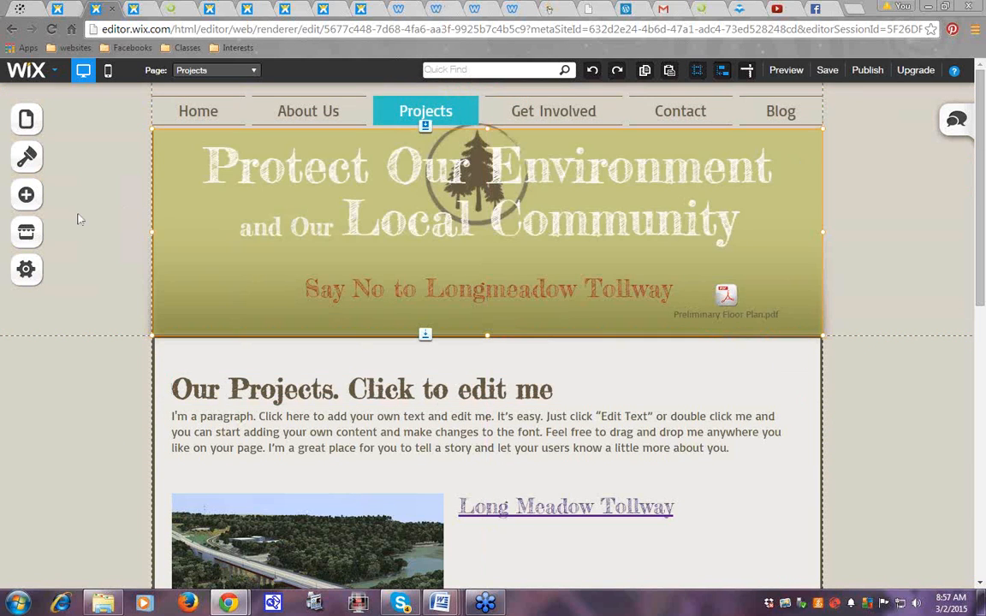
Open the Home page from the Pages list and close the page panels
left_click(27, 121)
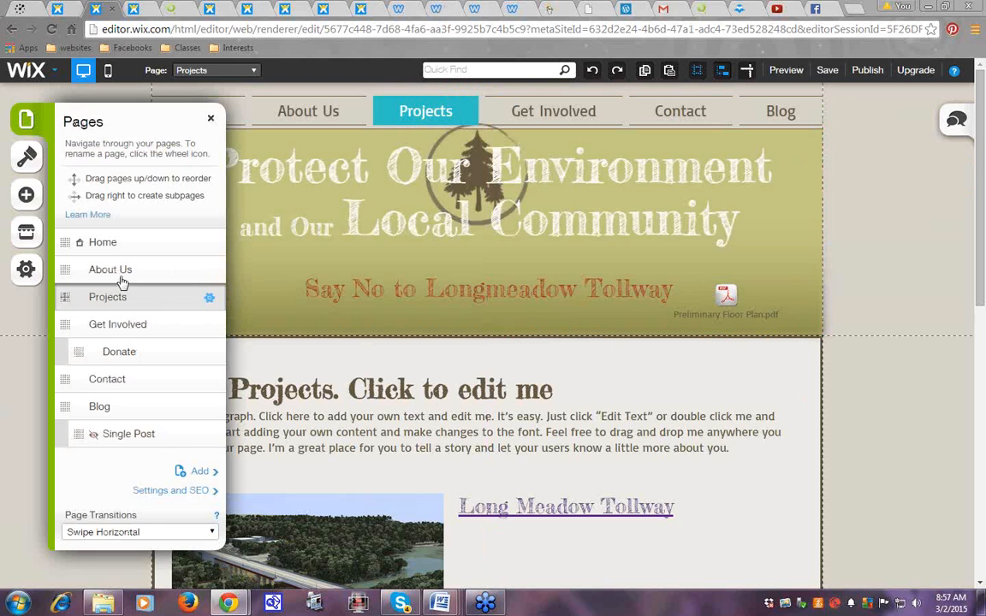
left_click(209, 245)
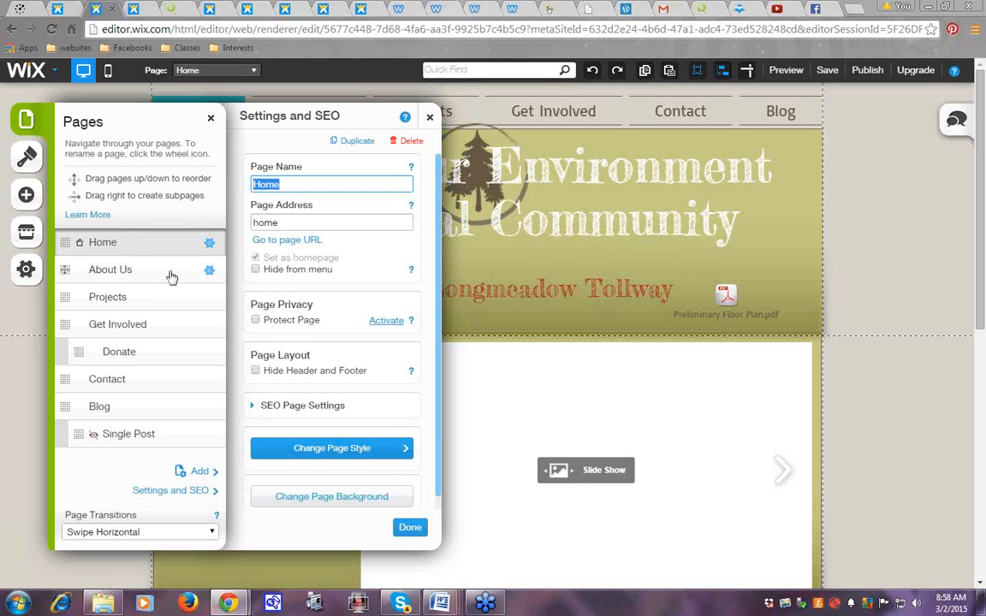
left_click(379, 132)
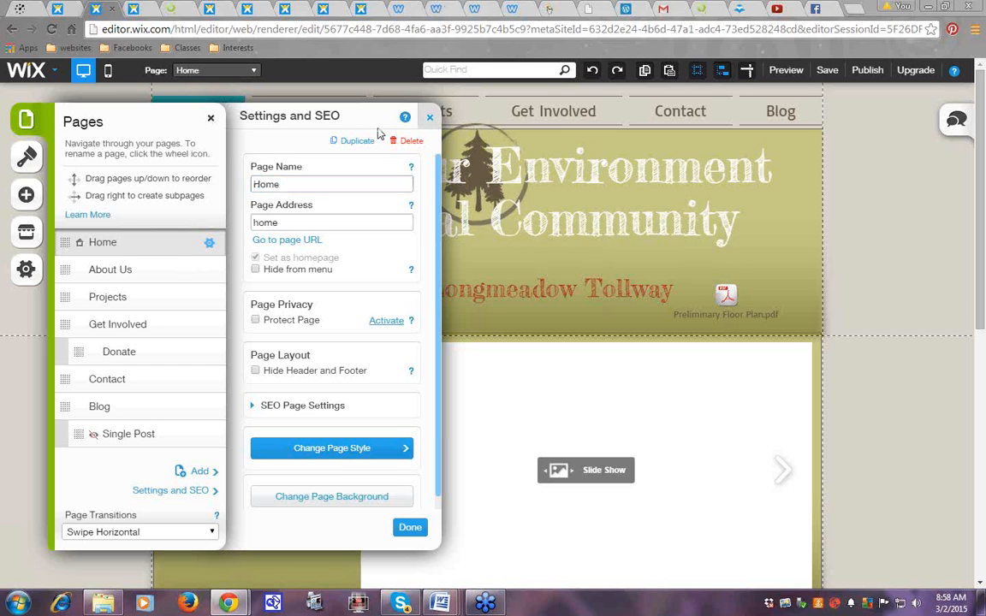
left_click(211, 119)
left_click(211, 119)
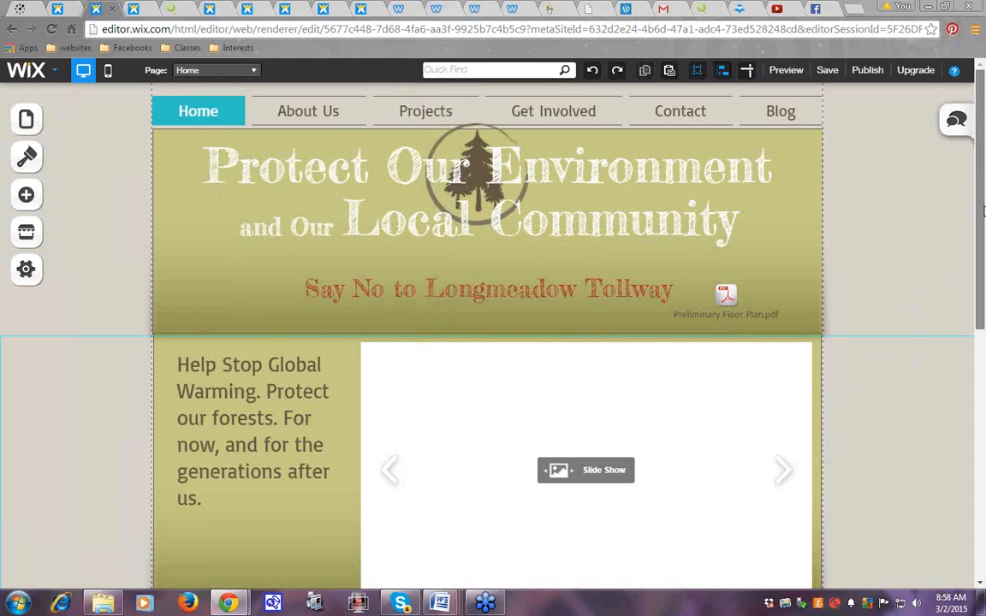
Delete the slideshow gallery from the Home page and clear the selection
left_click(685, 442)
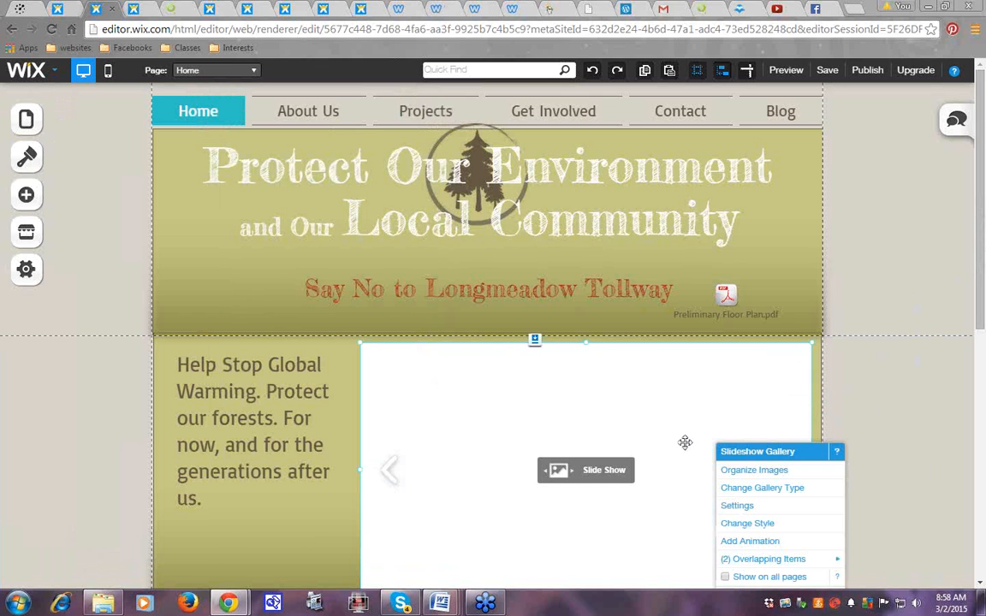
left_click(885, 387)
left_click_drag(604, 424, 731, 423)
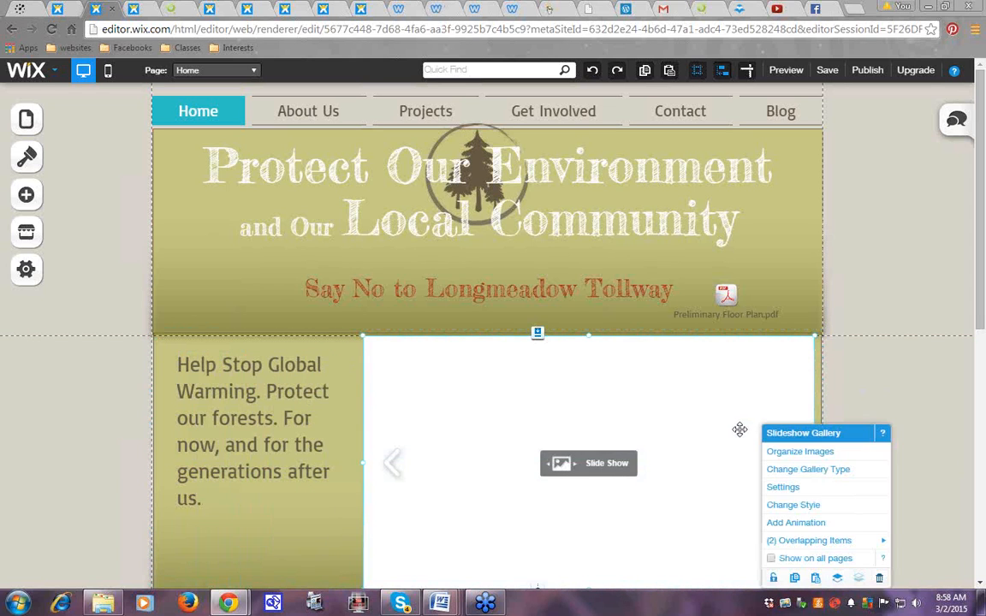
left_click(879, 579)
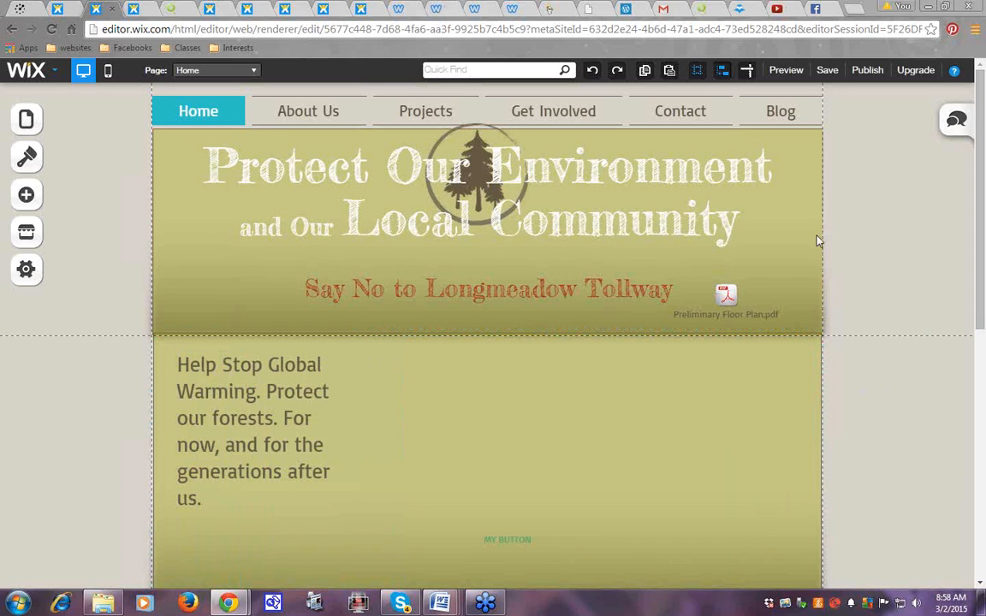
left_click_drag(981, 151, 983, 233)
left_click(521, 404)
left_click(907, 291)
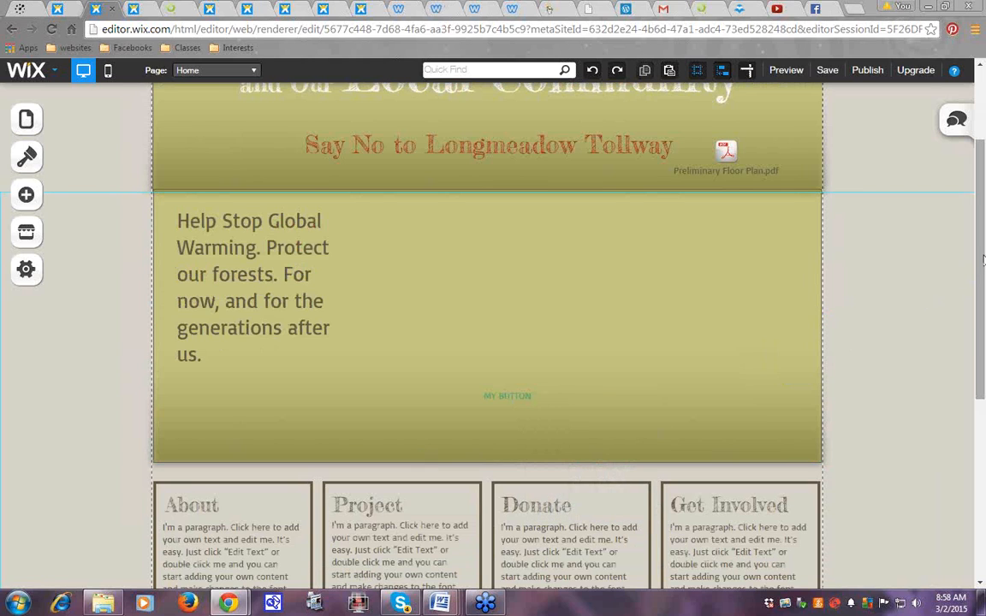
Insert longMeadowPhoto.jpg from My Images and place it beside the global-warming text
left_click(32, 197)
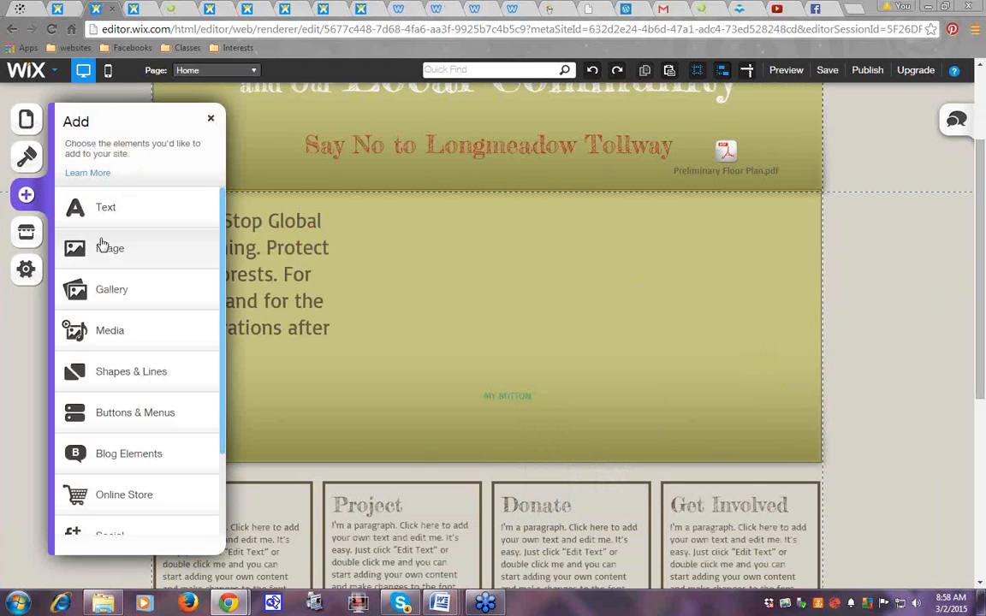
left_click(100, 258)
left_click(117, 215)
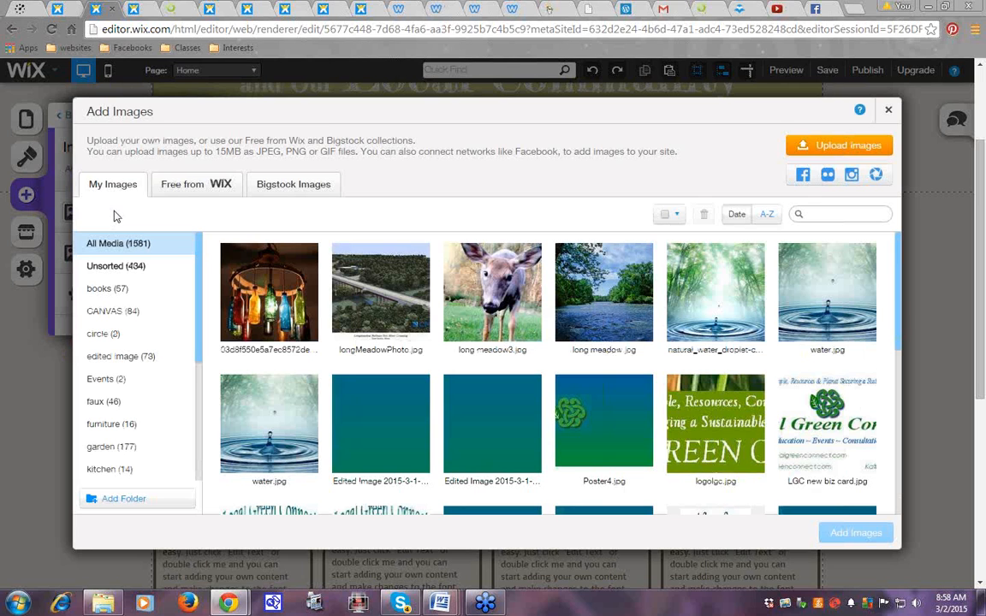
left_click(420, 330)
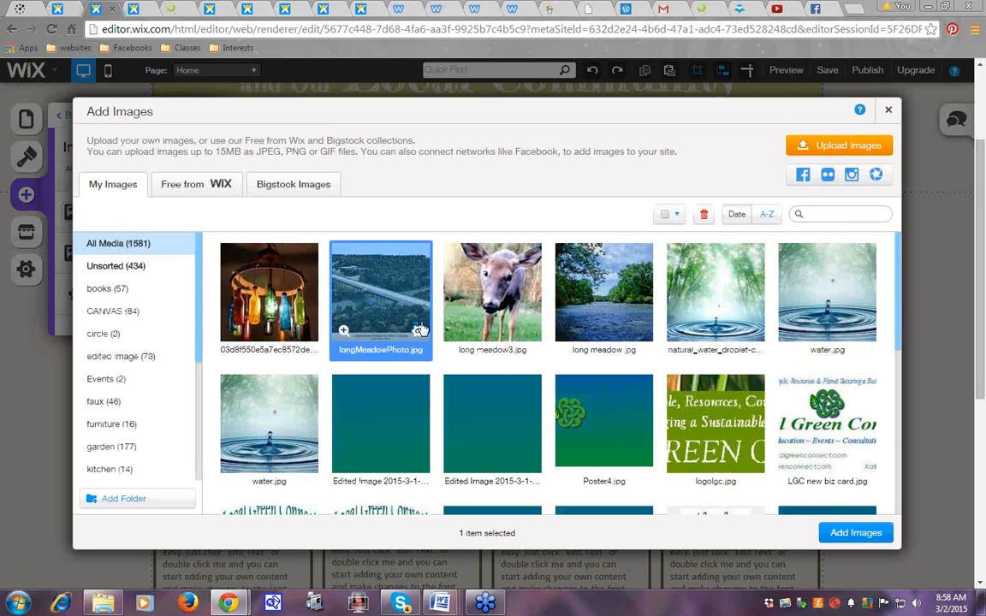
left_click(855, 532)
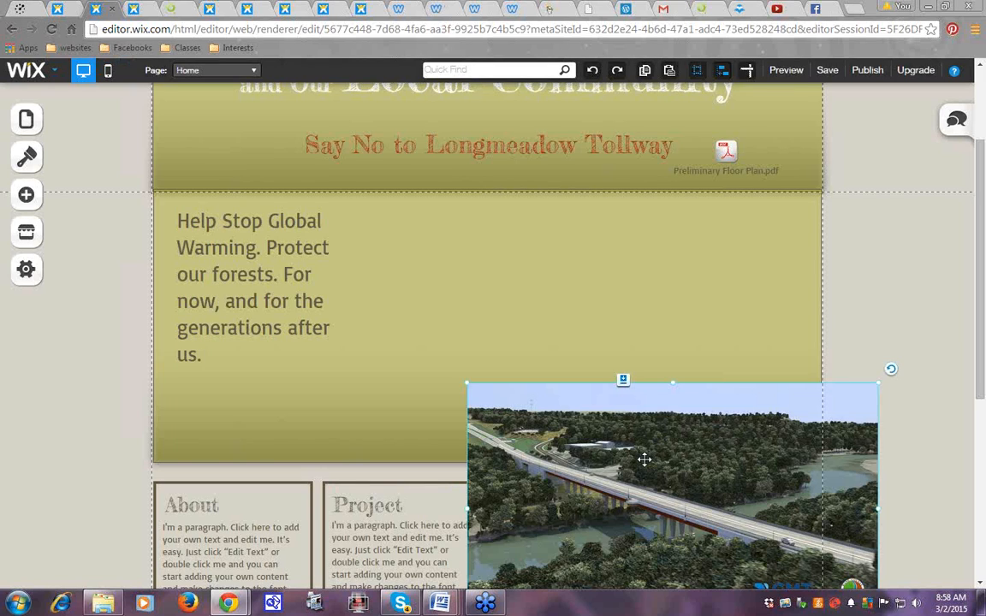
left_click_drag(643, 460, 561, 273)
left_click(896, 341)
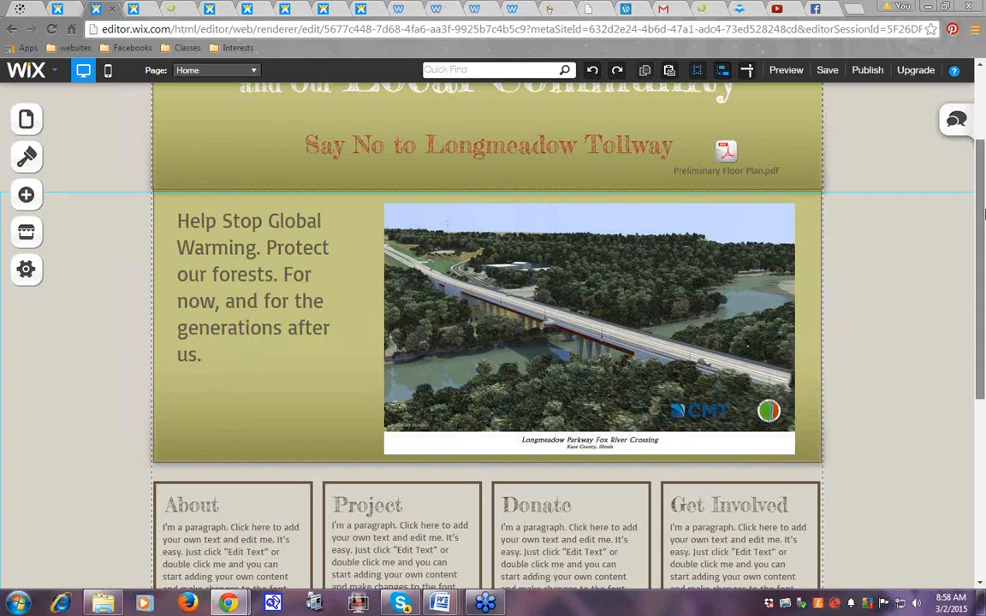
scroll(787, 290, "up", 3)
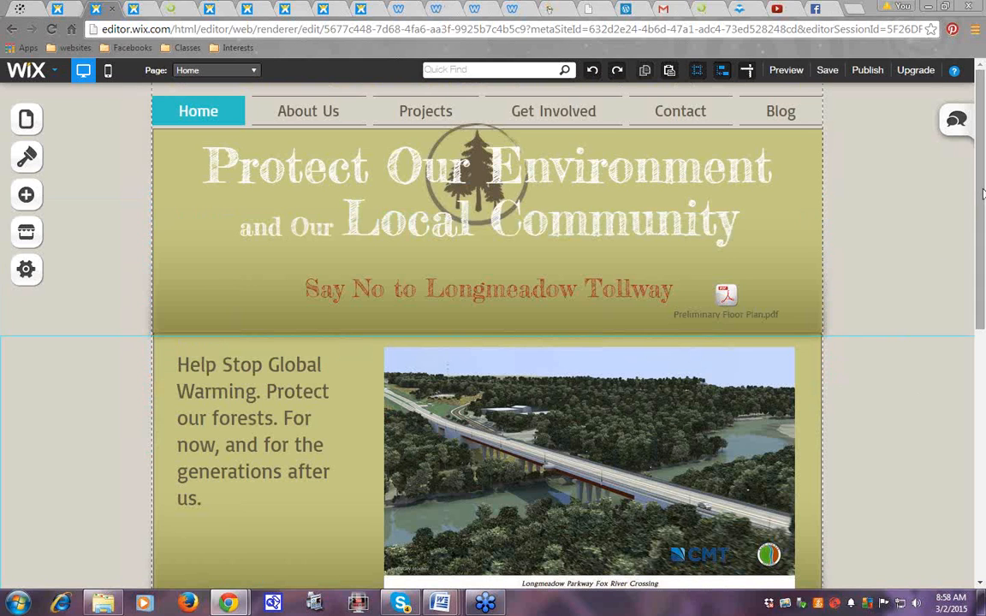
mouse_move(983, 203)
left_mouse_down()
mouse_move(983, 224)
mouse_move(982, 203)
left_mouse_up()
left_click(25, 195)
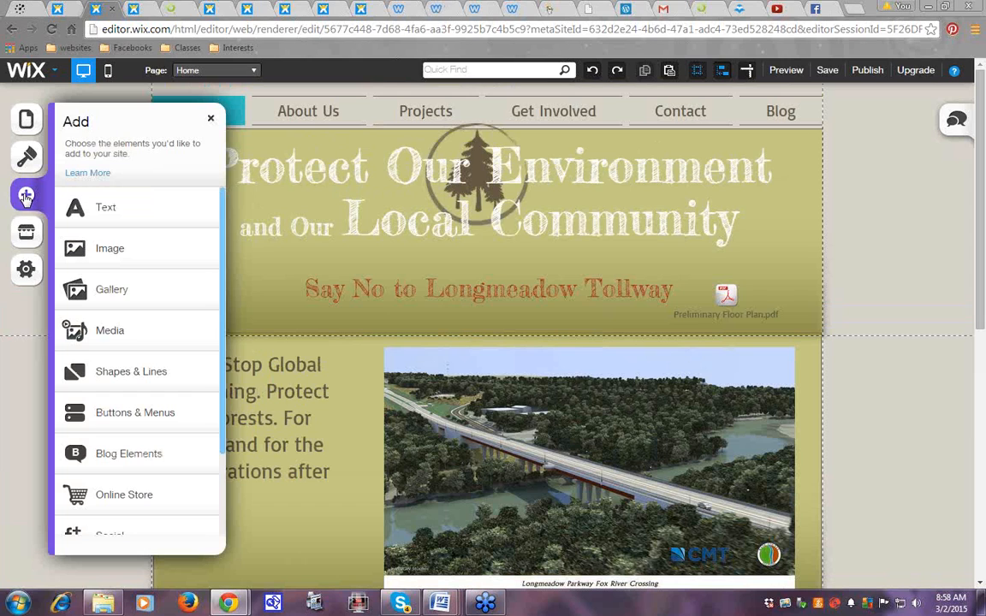
left_click(109, 336)
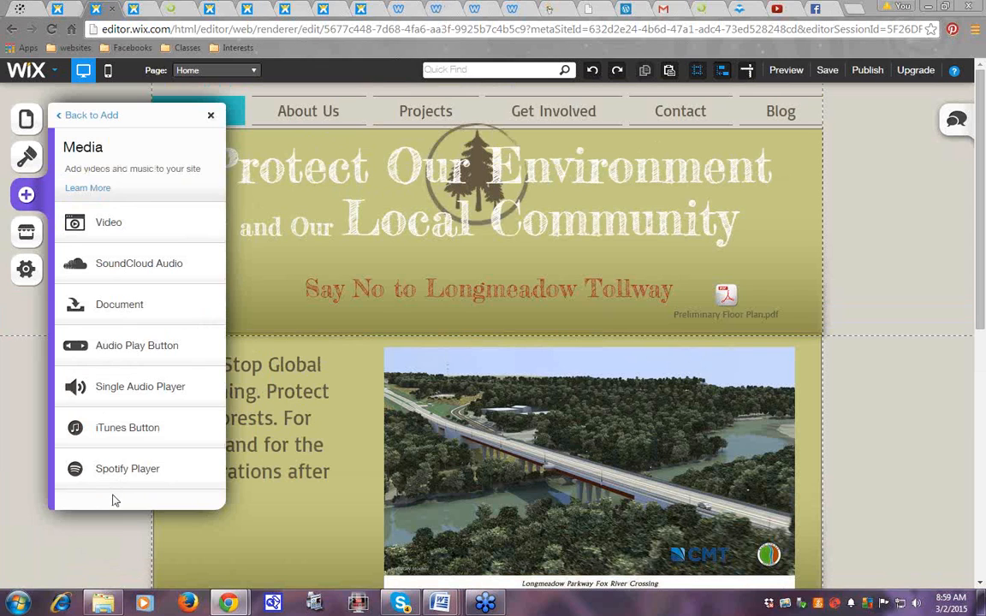
left_click(101, 223)
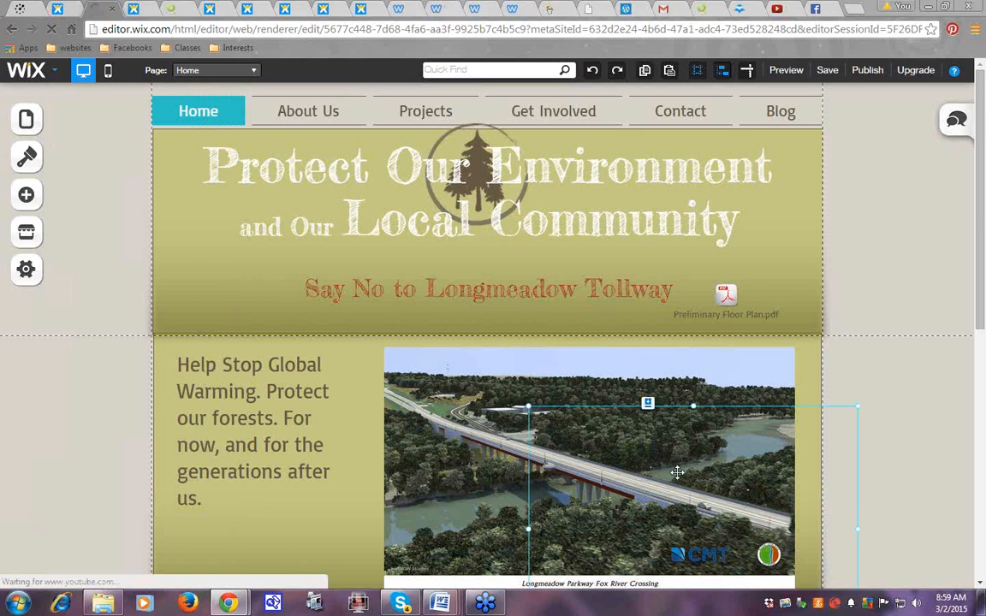
left_click_drag(514, 428, 142, 313)
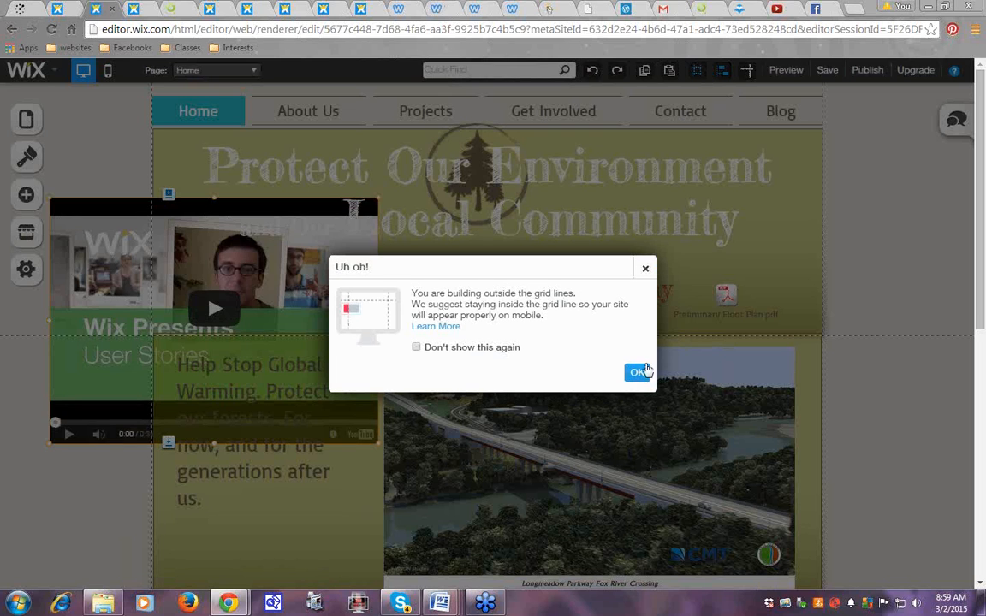
left_click(638, 375)
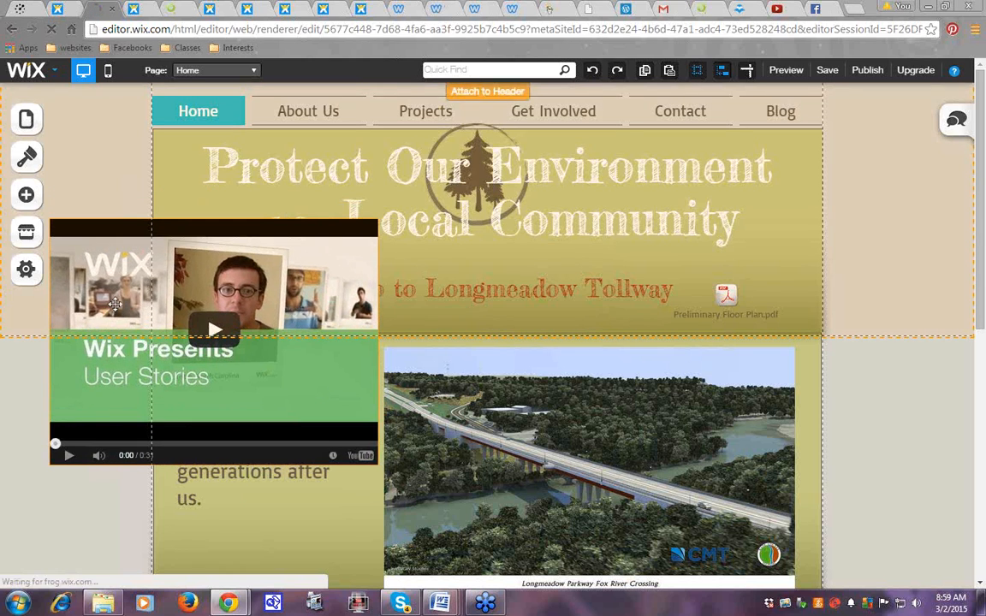
left_click(113, 297)
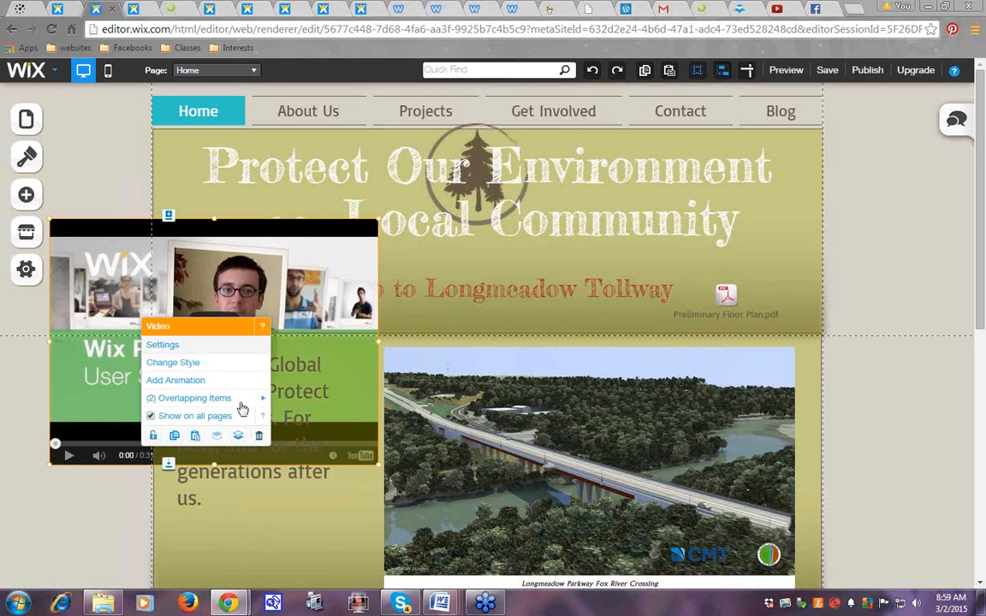
left_click(260, 439)
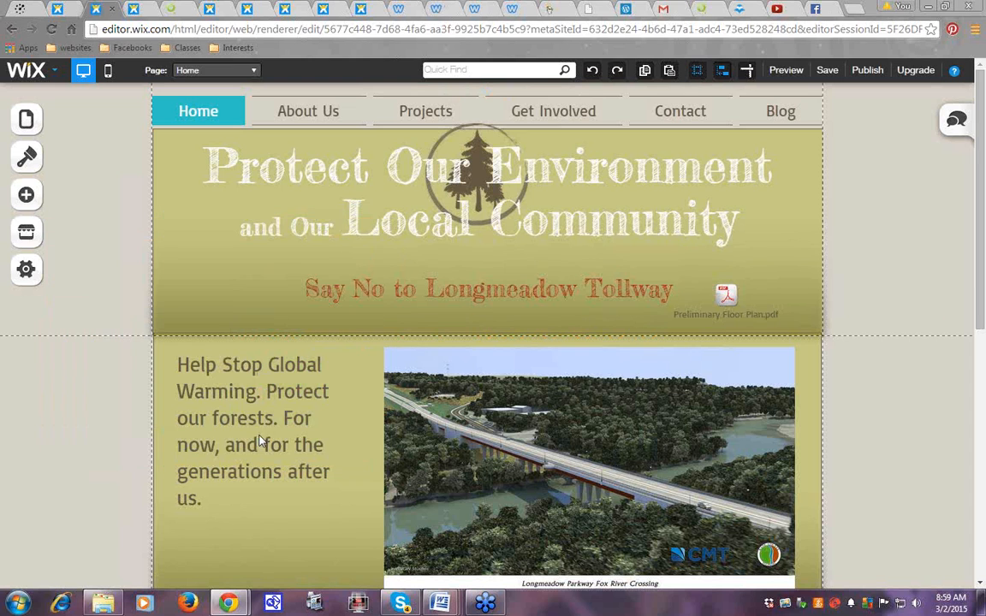
Add a Media video element to the Home page, placed over the bridge photo
left_click_drag(981, 265, 984, 230)
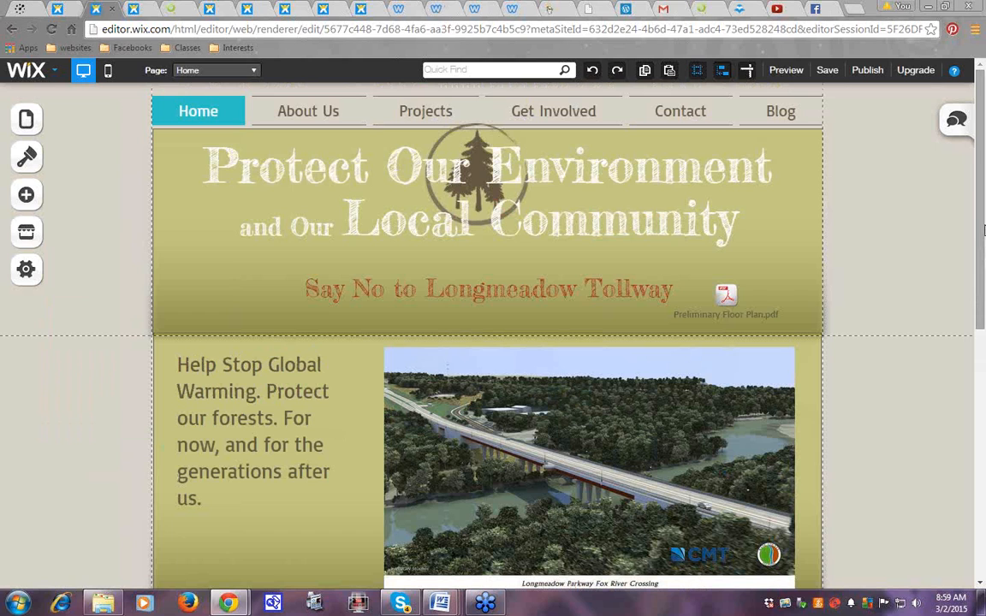
left_click(33, 190)
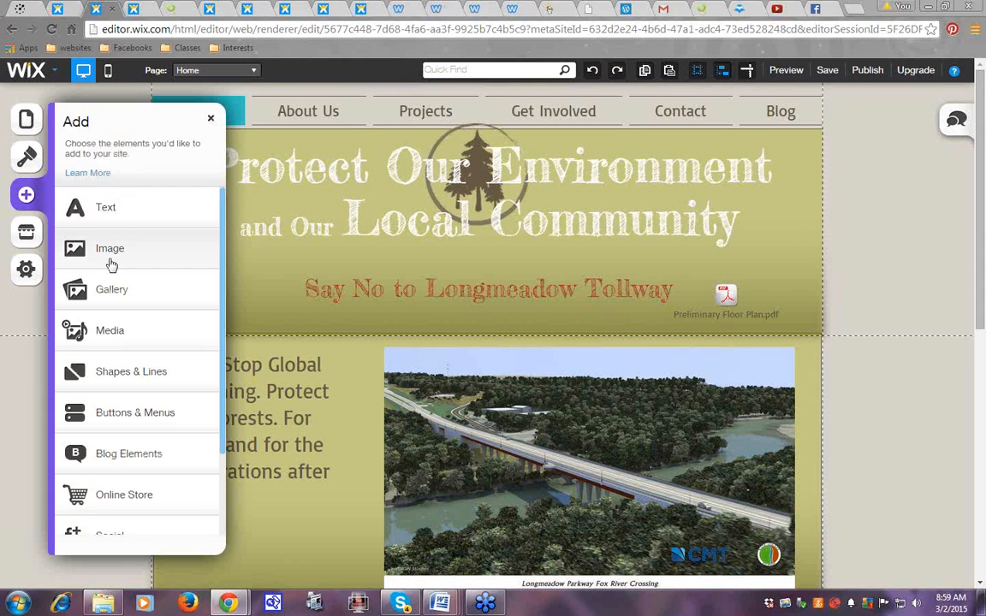
left_click(104, 334)
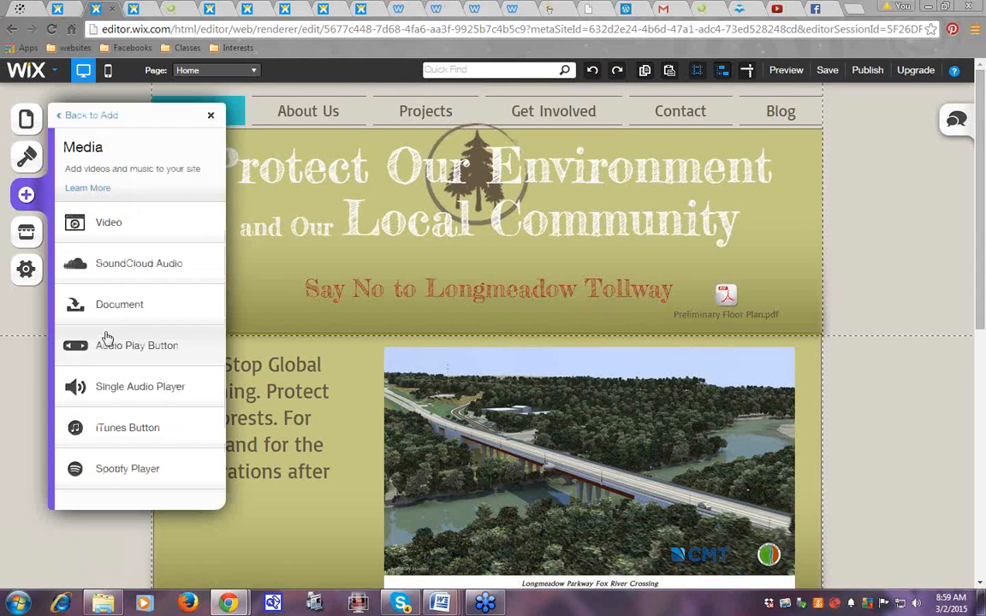
left_click(110, 226)
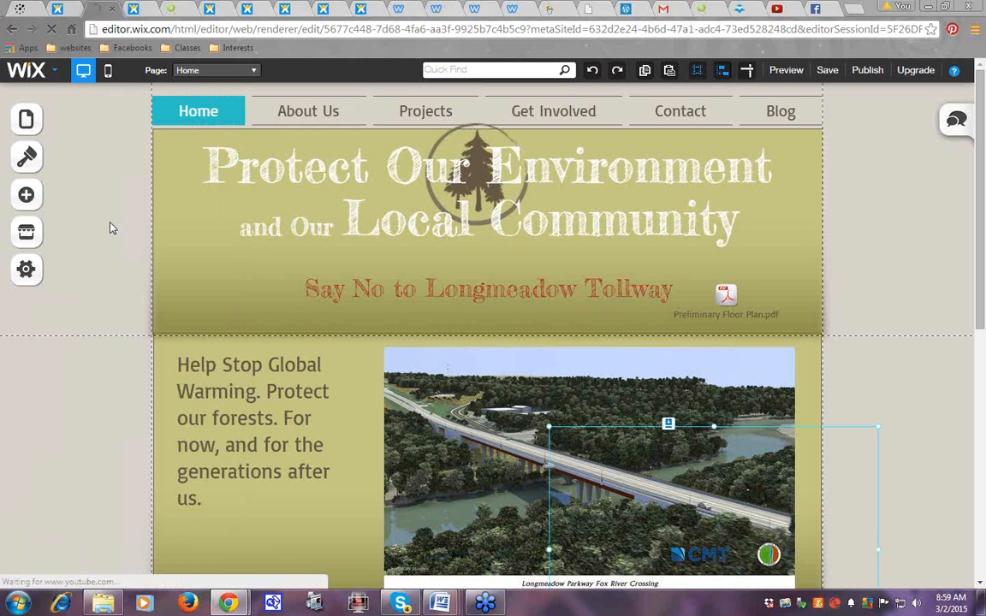
Move the new video up into the header strip, then over to the page's left edge
left_click_drag(526, 307, 602, 286)
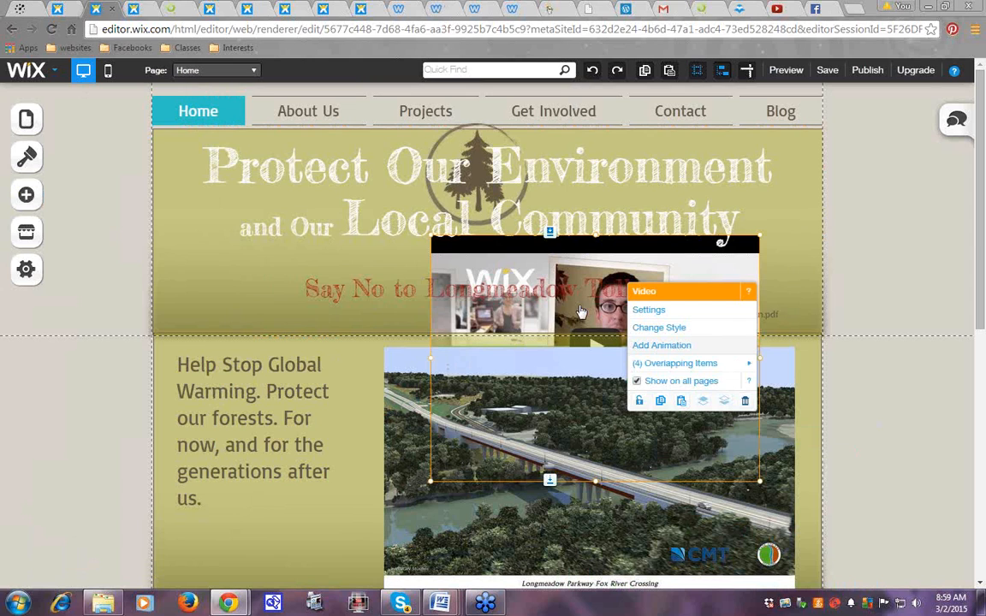
left_click(508, 284)
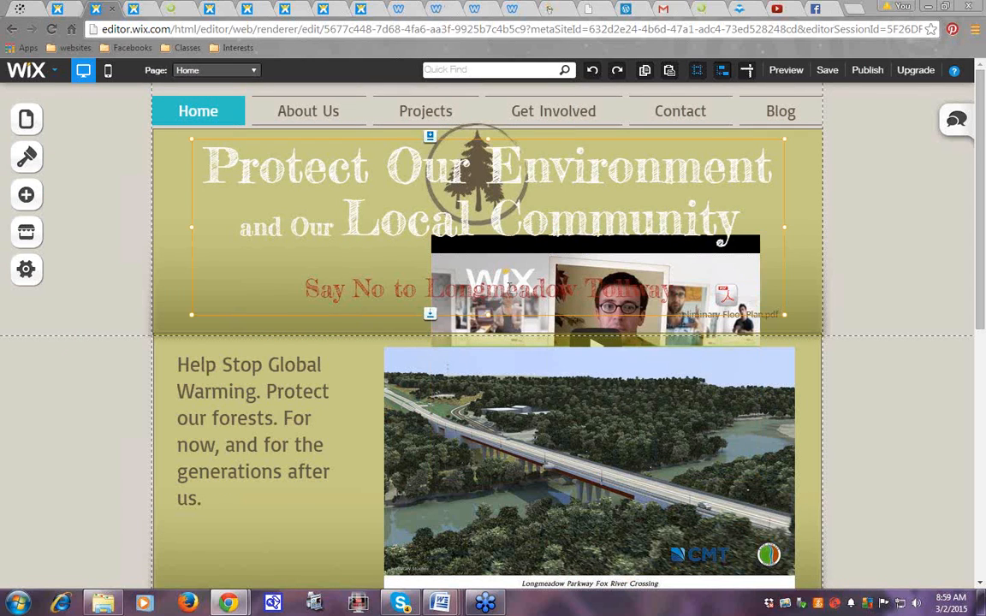
double_click(456, 258)
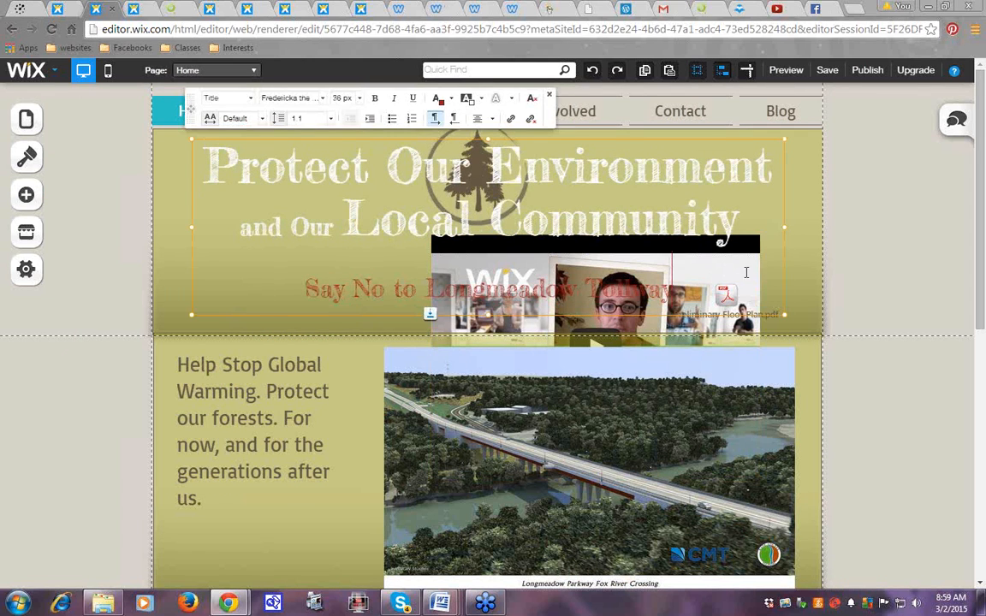
left_click(740, 319)
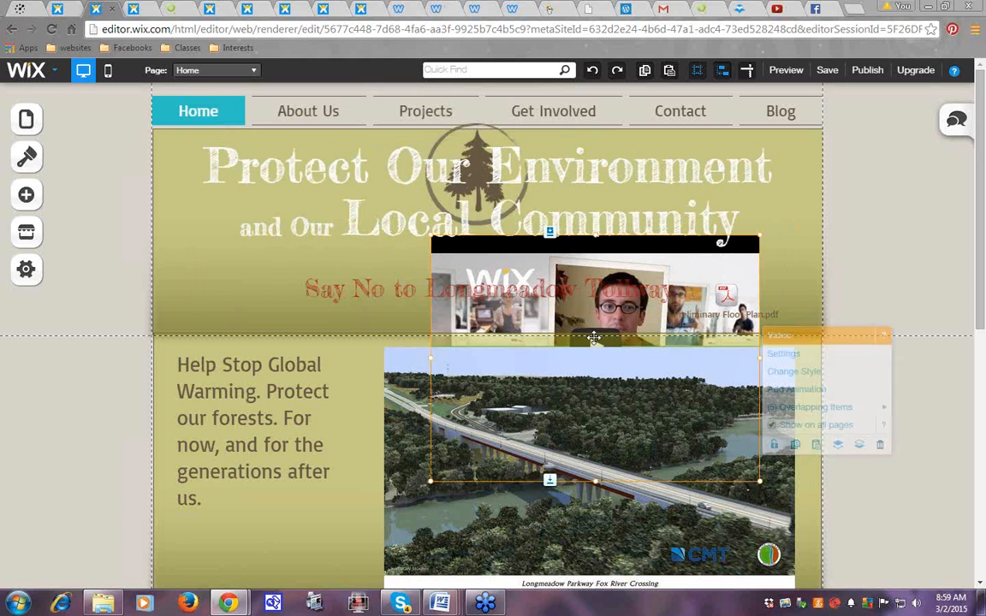
left_click_drag(593, 337, 178, 312)
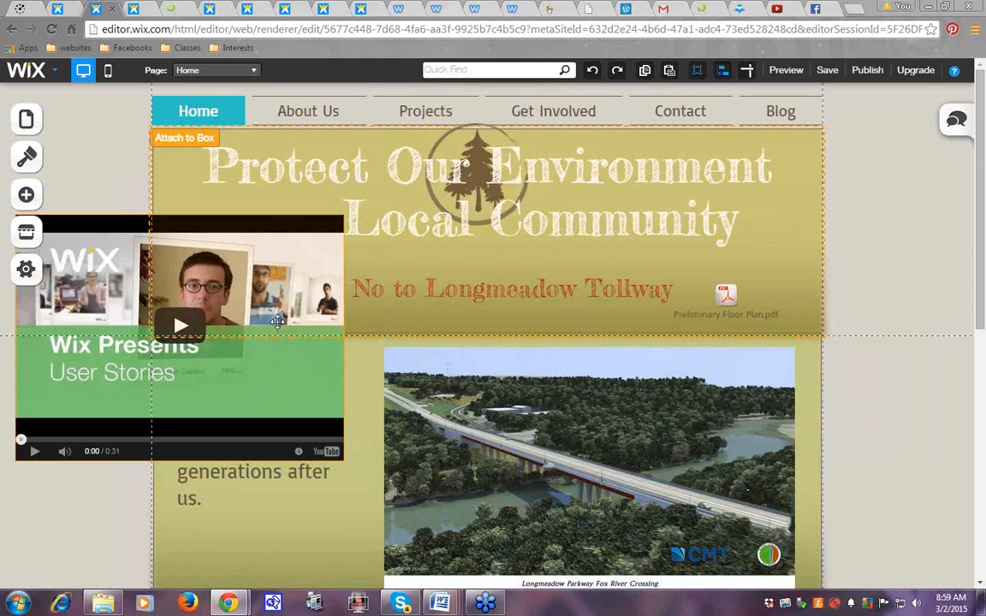
Open and close the video's settings, then delete the video from the page
double_click(99, 306)
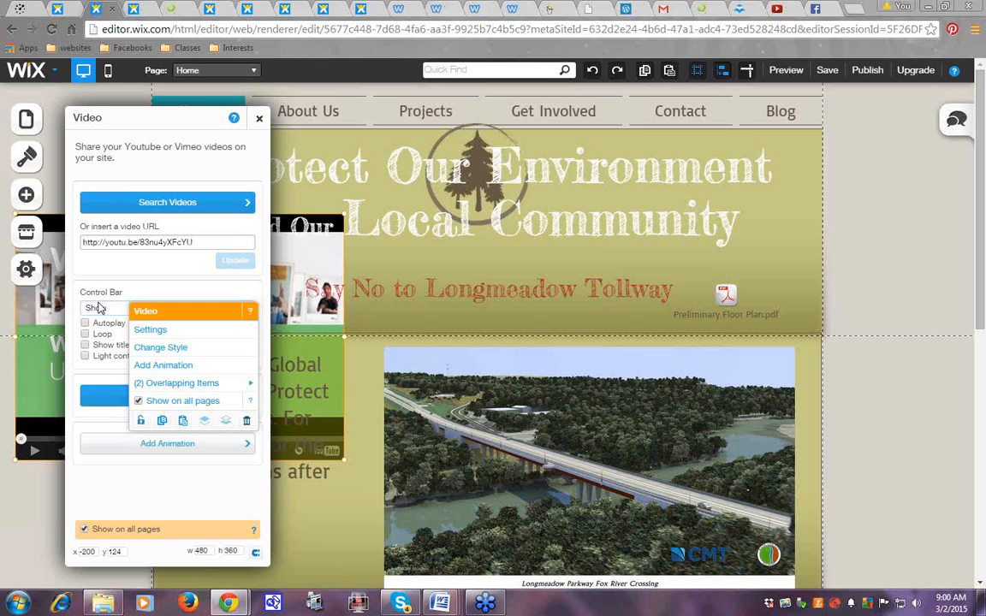
left_click(258, 118)
right_click(122, 283)
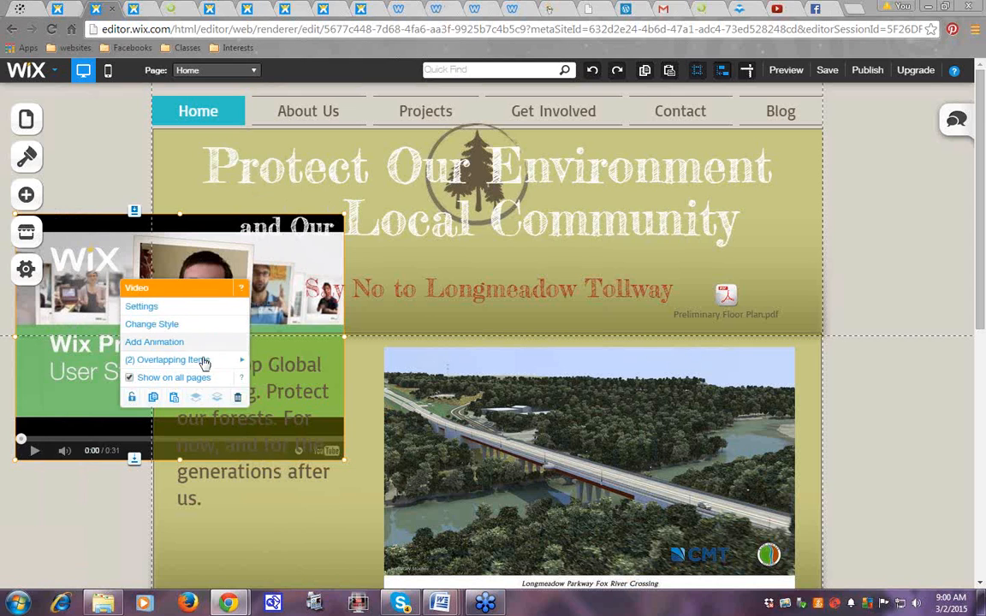
left_click(238, 399)
right_click(526, 175)
left_click_drag(527, 175, 527, 175)
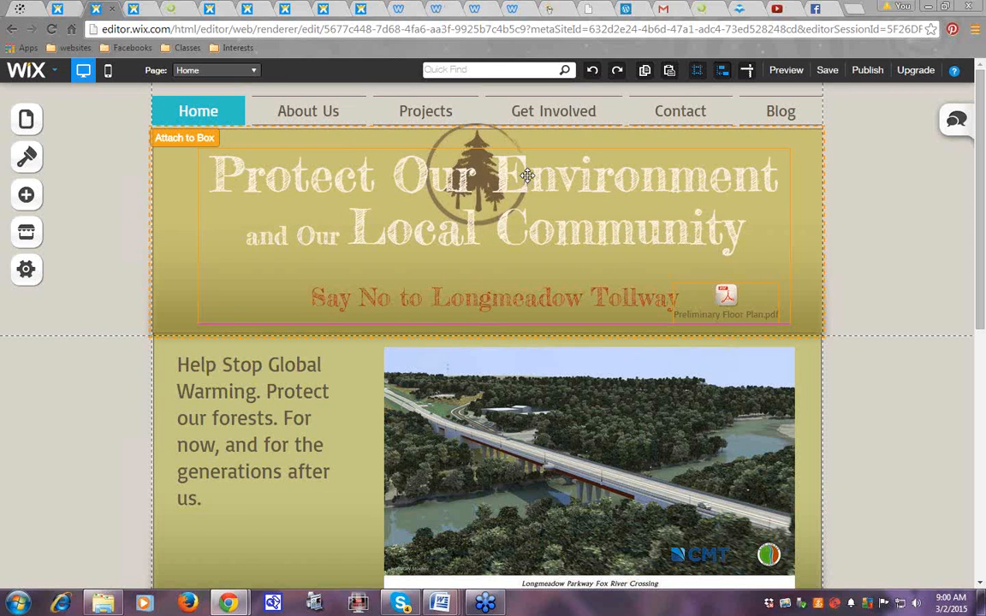
Lower the tree logo until it sits centred behind the title text
right_click(511, 142)
left_click(476, 141)
left_click_drag(476, 139, 475, 155)
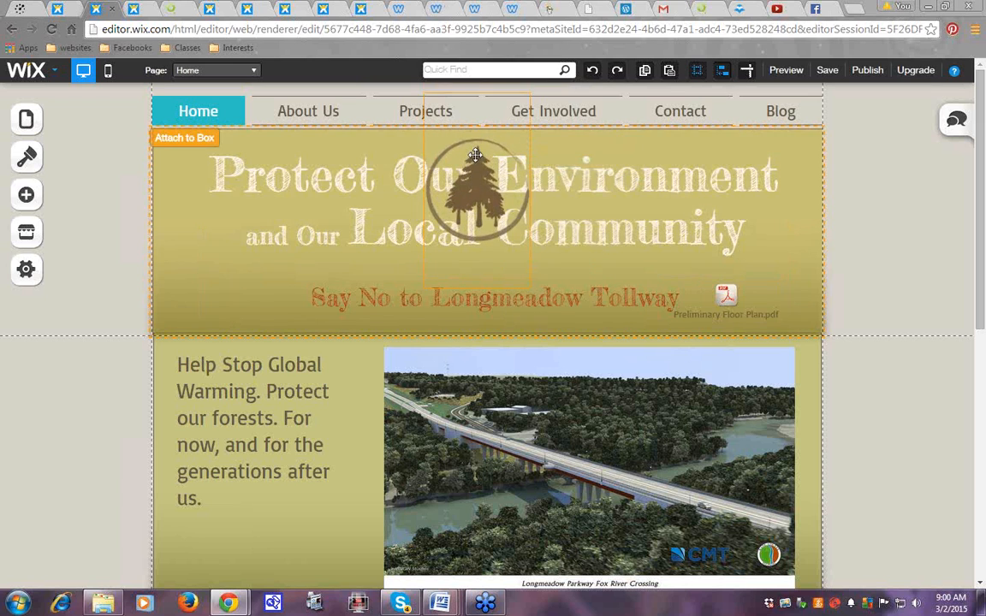
right_click(505, 161)
left_click(875, 259)
left_click(486, 192)
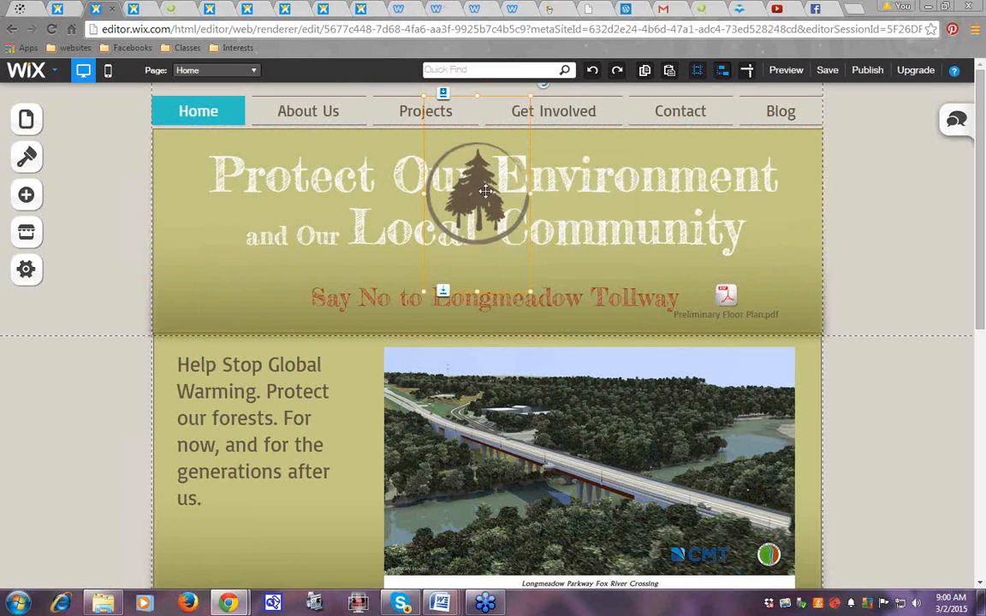
left_click_drag(422, 168, 424, 188)
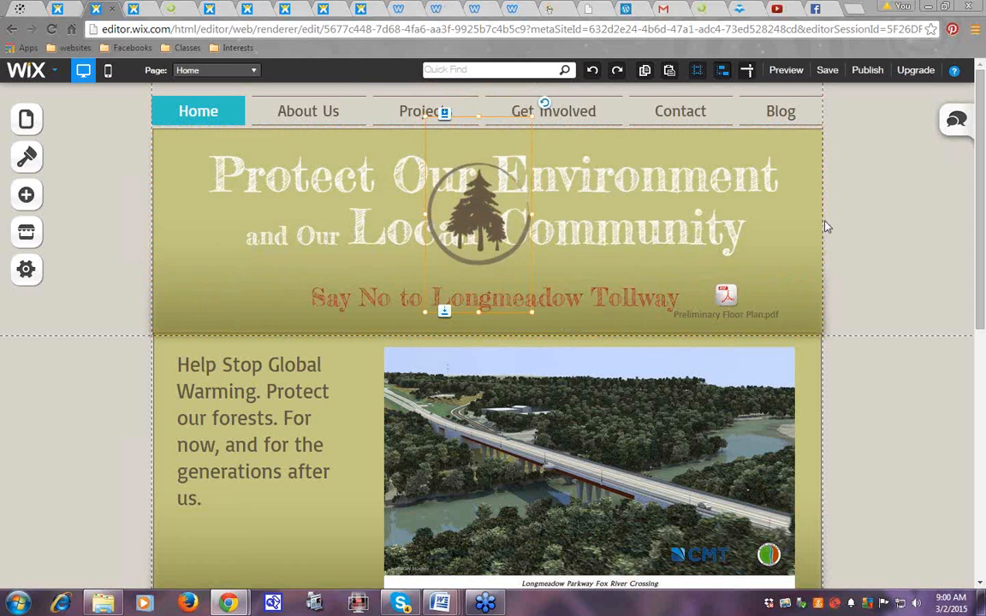
Nudge the bridge photo a few pixels to the right
left_click(858, 225)
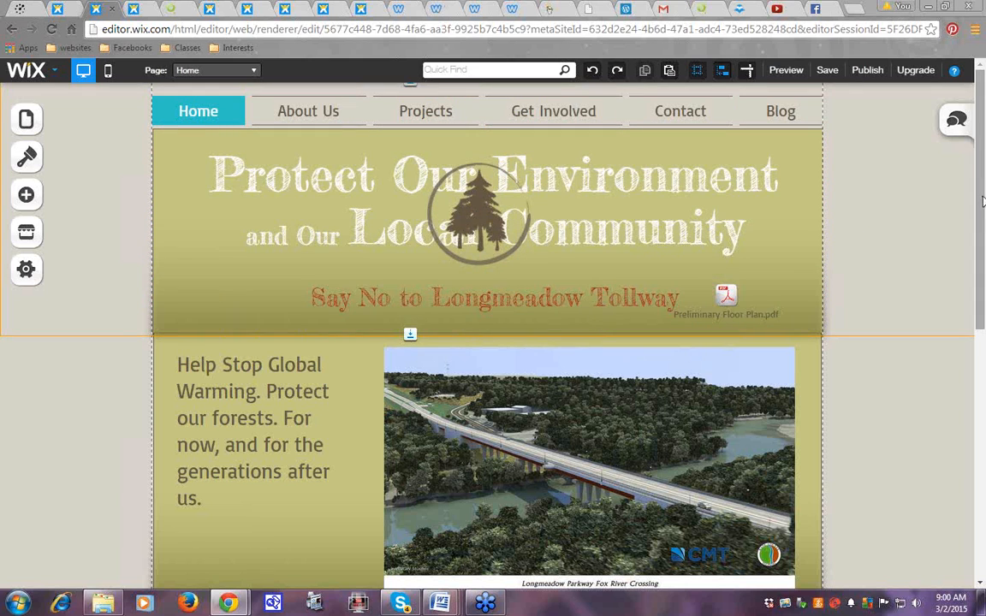
left_click_drag(983, 201, 964, 270)
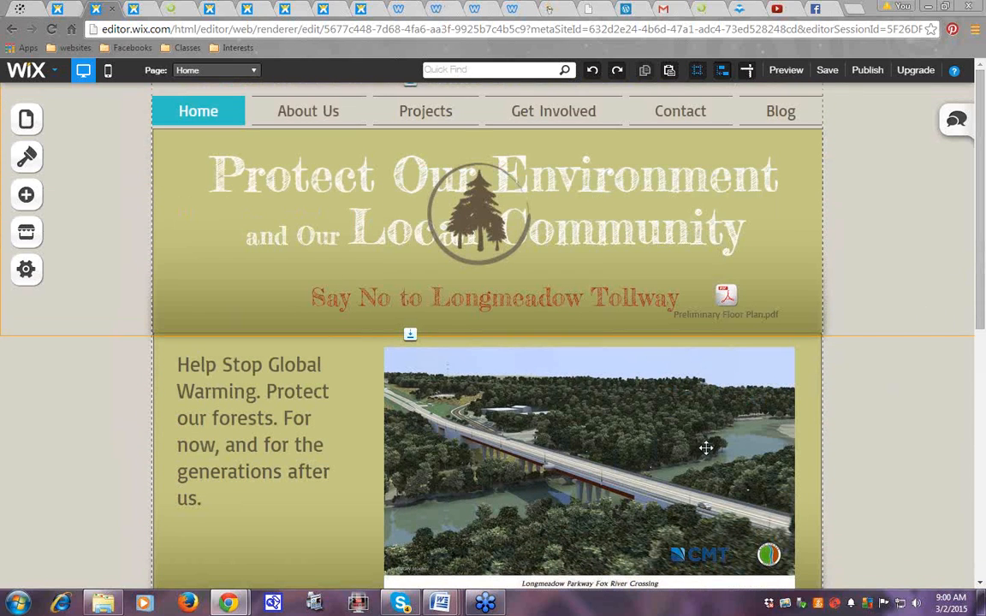
left_click_drag(706, 448, 719, 443)
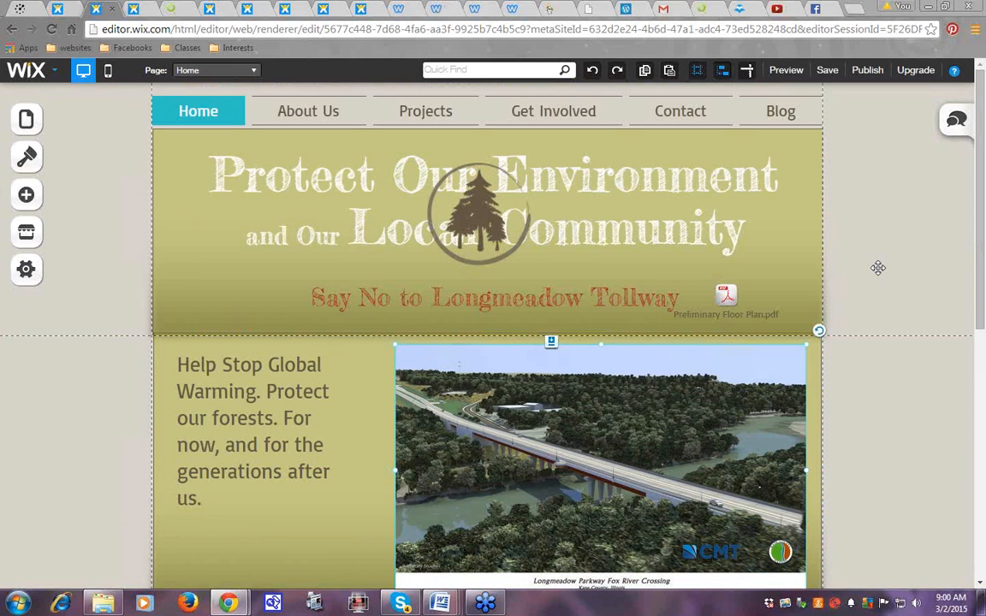
Drag the Help Stop Global Warming text box's right edge outward so the paragraph wraps into four lines
left_click(879, 268)
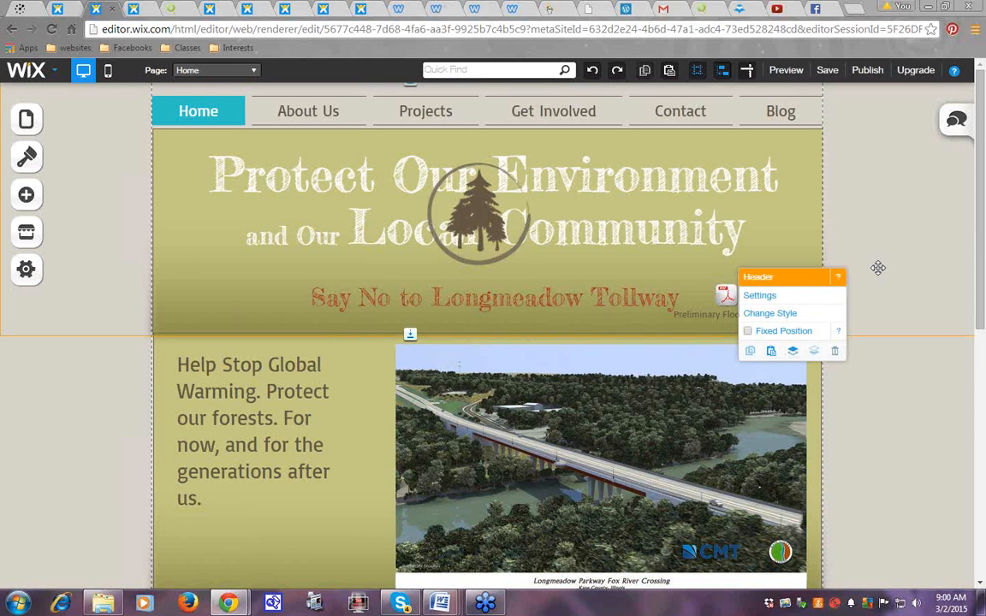
left_click(249, 437)
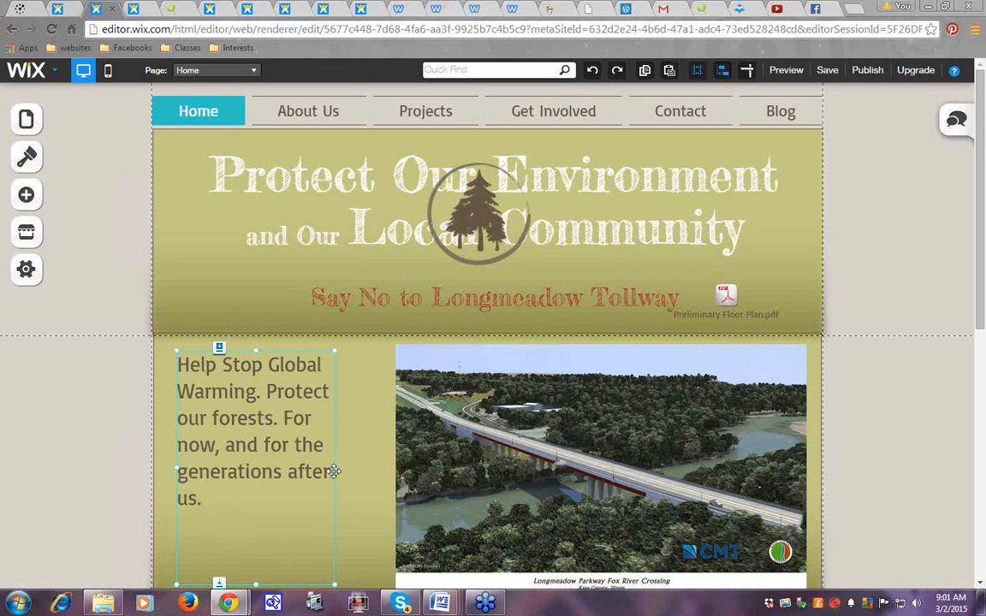
left_click_drag(334, 471, 369, 467)
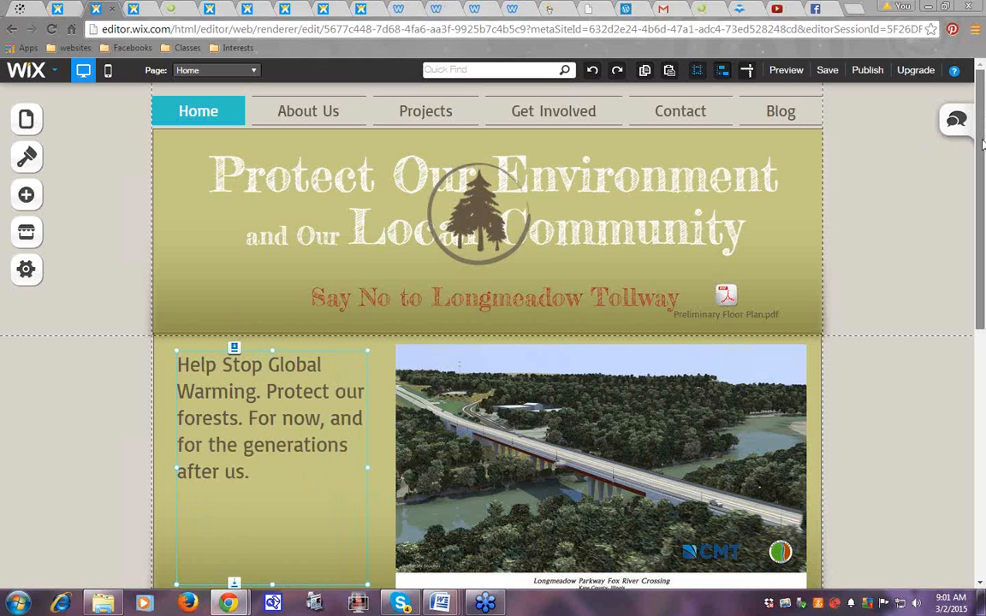
left_click_drag(983, 144, 984, 222)
scroll(985, 222, "up", 3)
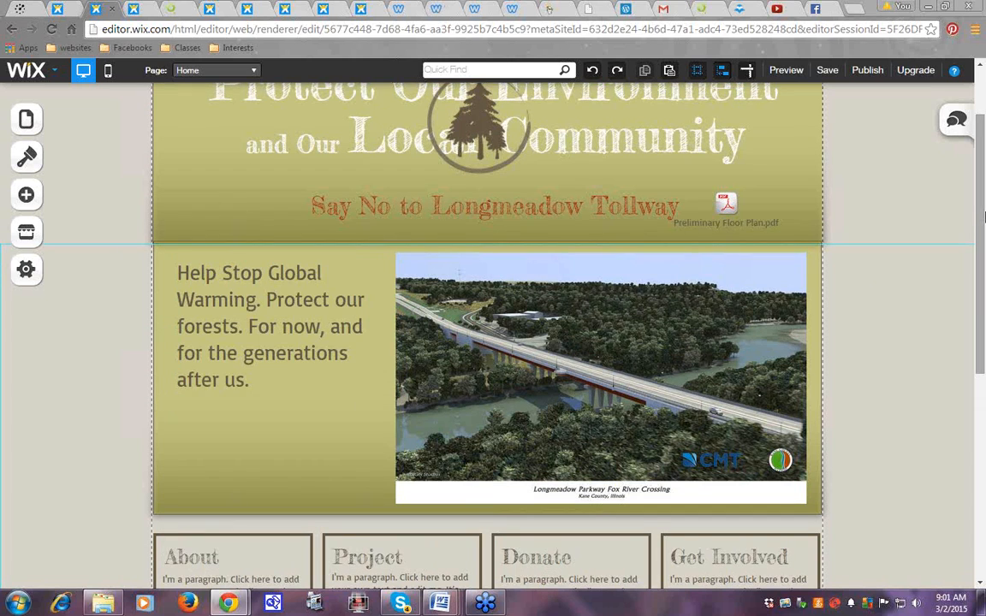
left_click_drag(984, 218, 984, 167)
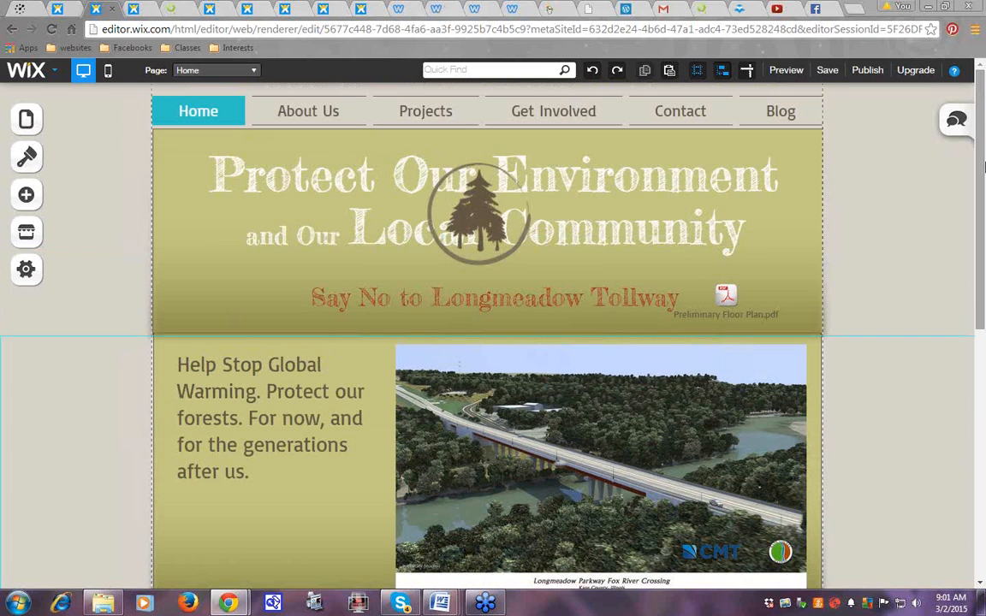
Delete the Preliminary Floor Plan.pdf document from the header
left_click(726, 297)
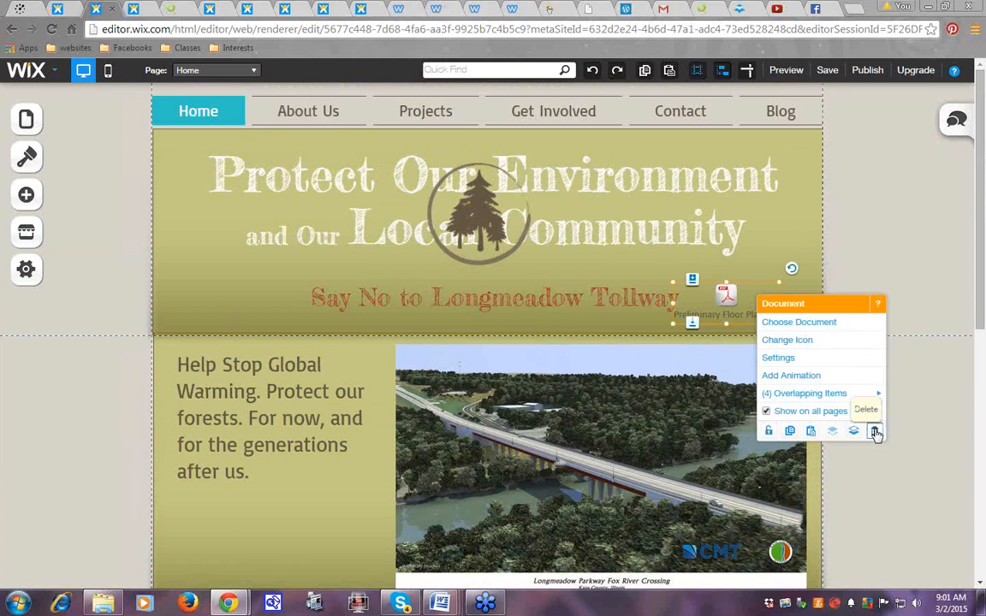
left_click(875, 433)
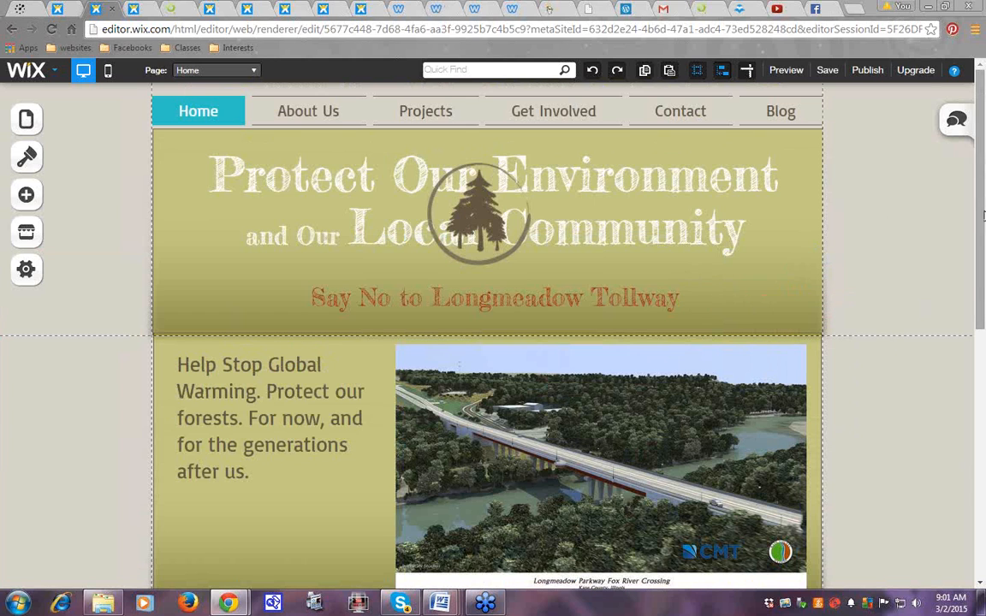
left_click_drag(985, 233, 982, 199)
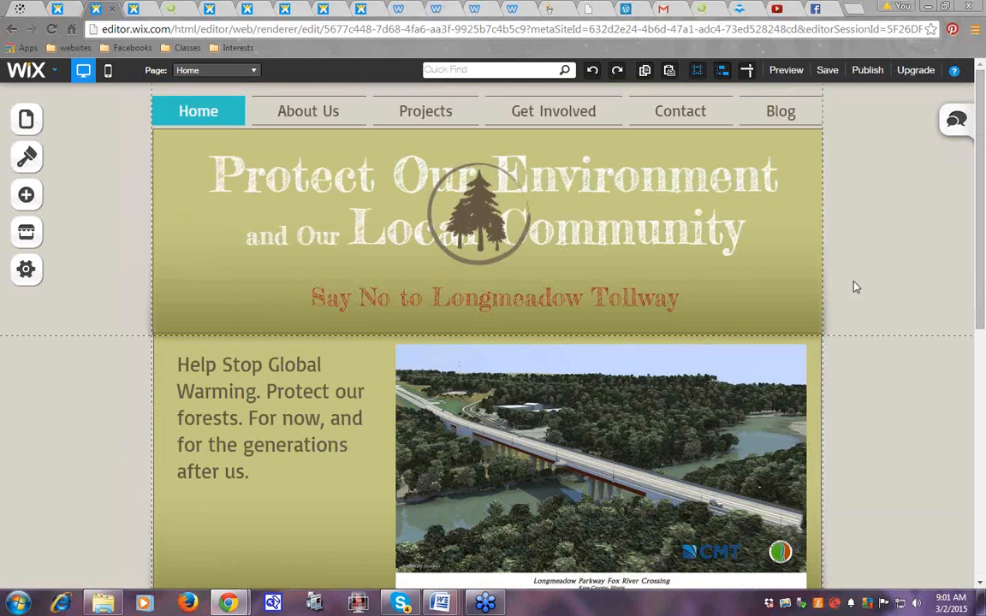
Bring the banner title text forward in front of the tree logo
left_click(656, 188)
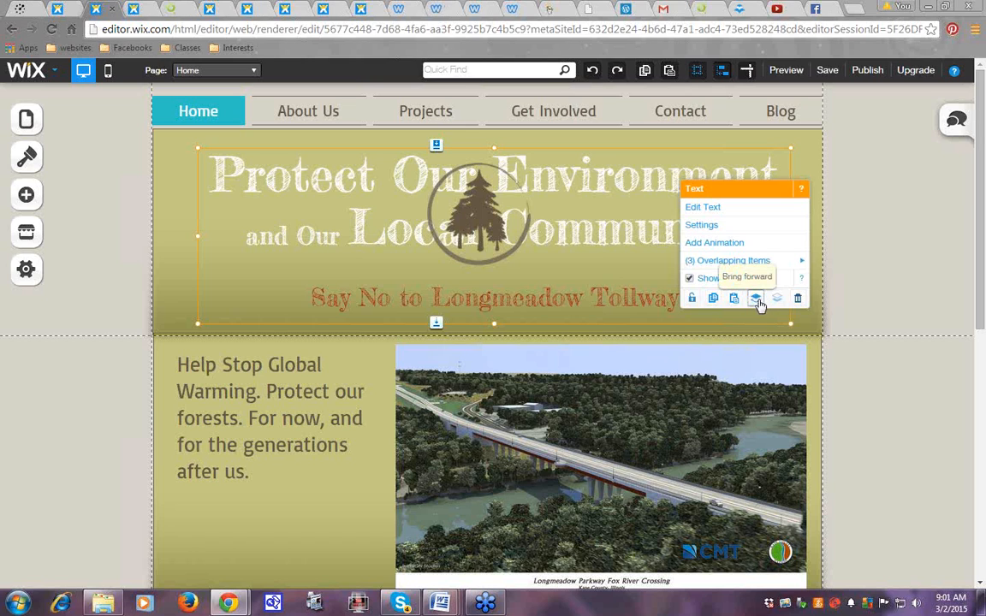
left_click(757, 299)
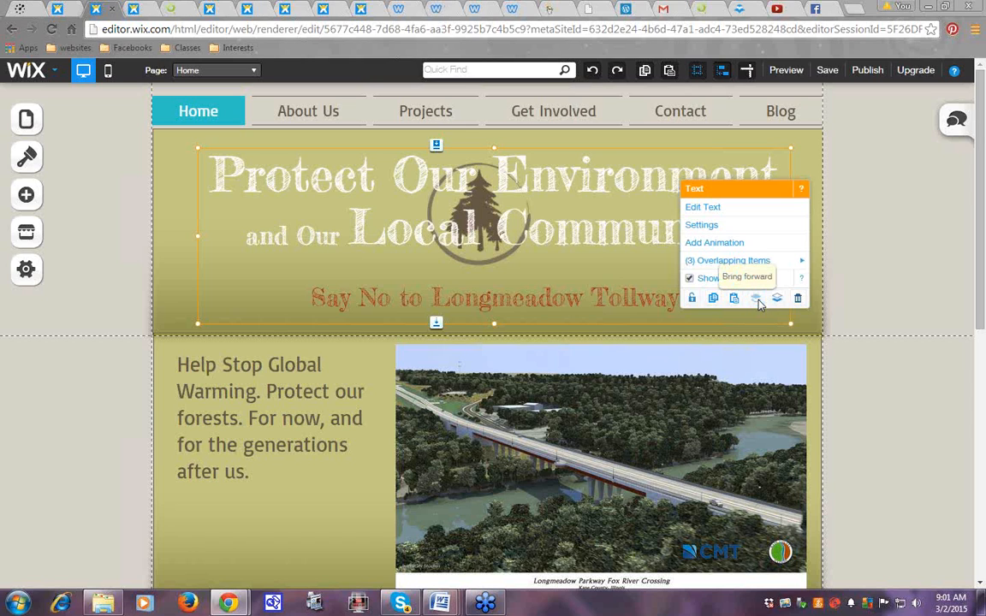
left_click(883, 196)
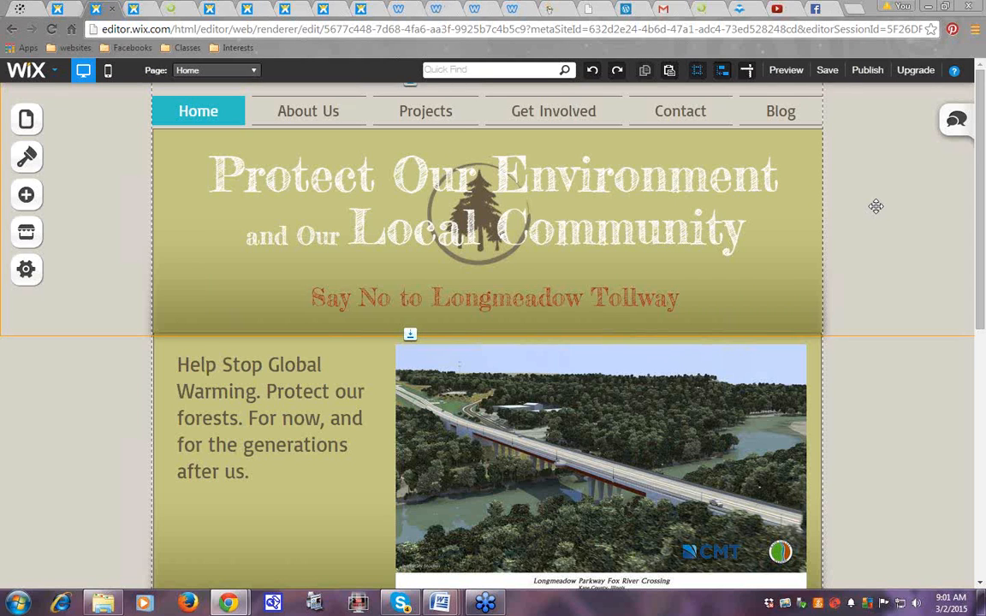
Switch to the heartology.wix.com/love example site tab and scroll through it
left_click(250, 10)
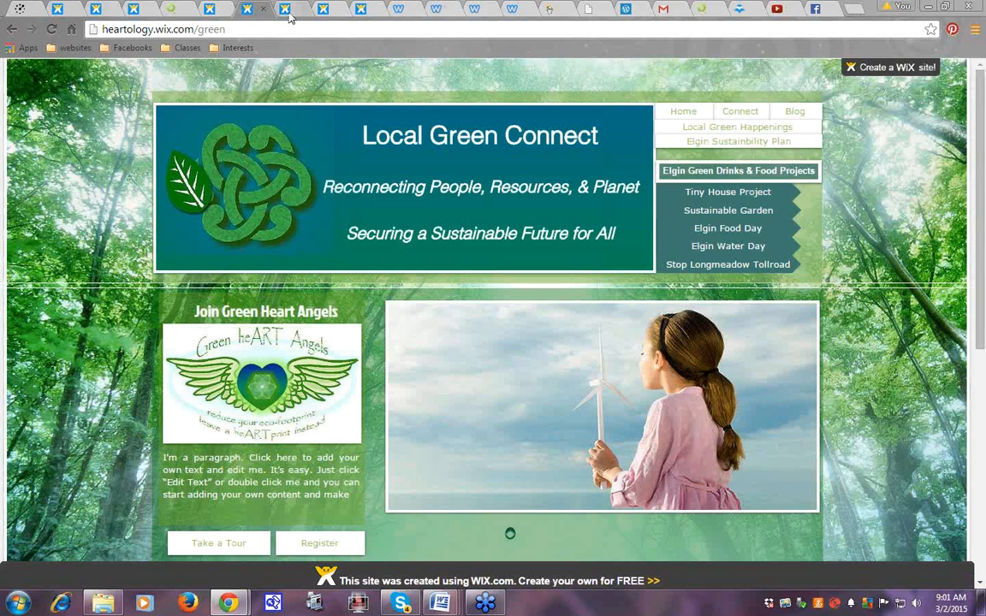
left_click(286, 11)
left_click(362, 11)
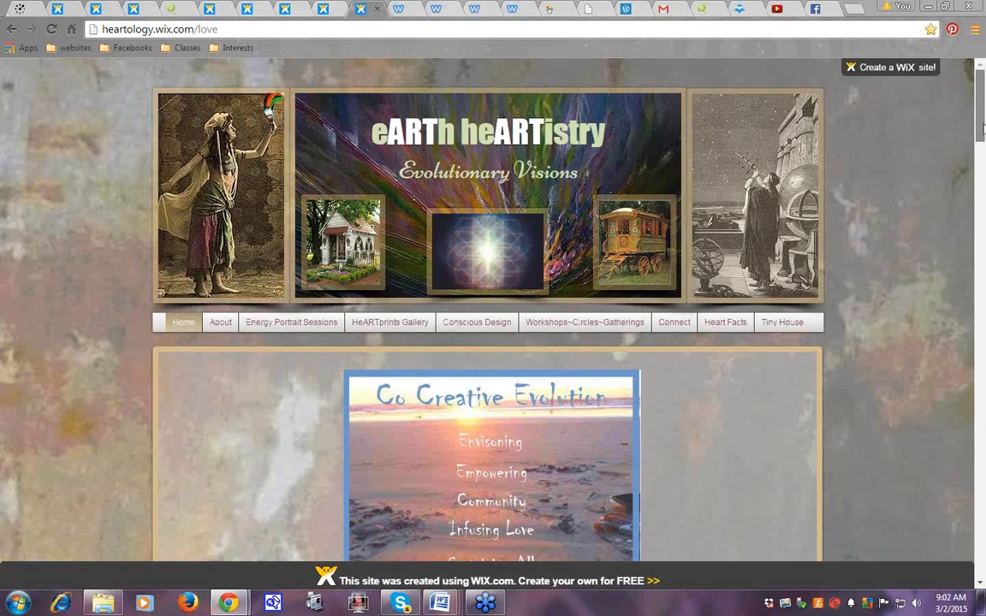
scroll(983, 129, "down", 1)
scroll(984, 128, "up", 1)
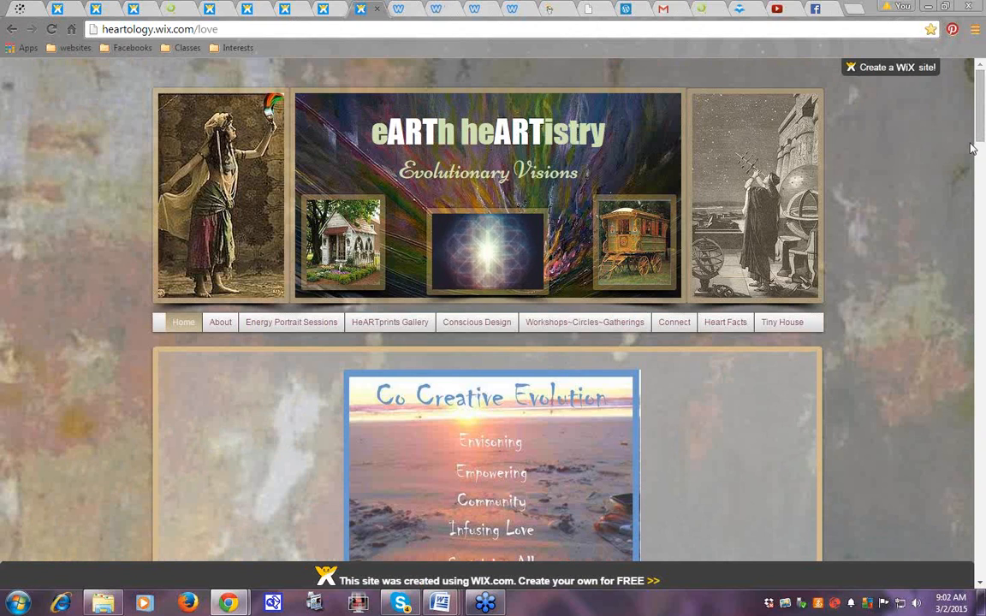
Open the Intentional Business Logos page under Conscious Design
mouse_move(477, 324)
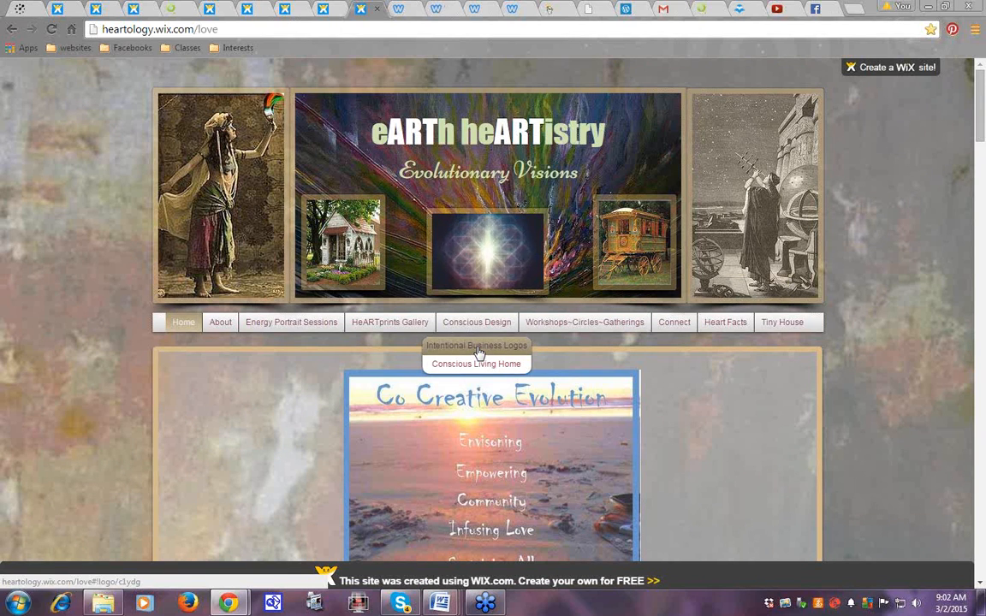
left_click(478, 353)
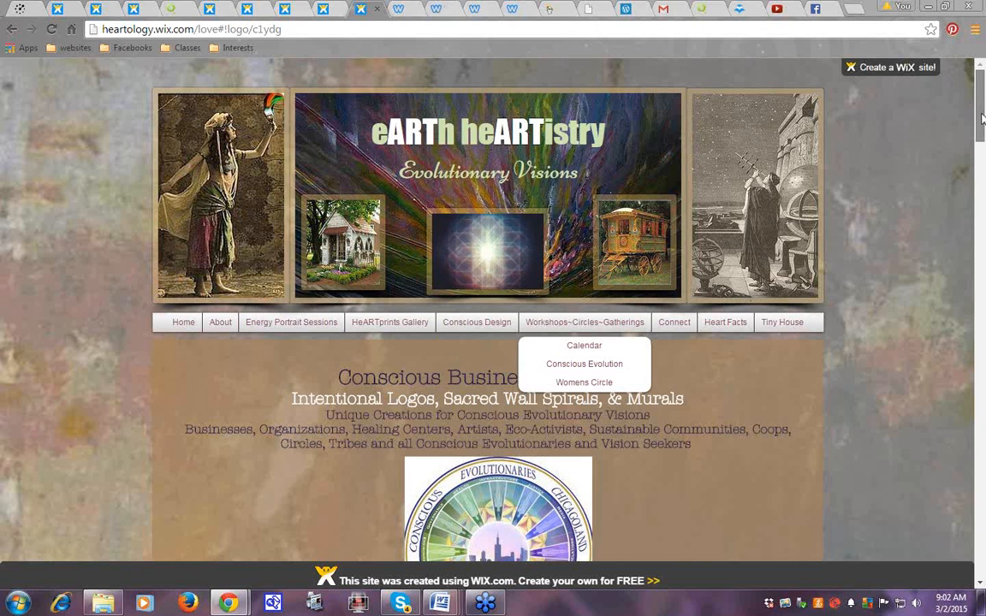
left_click_drag(983, 118, 985, 159)
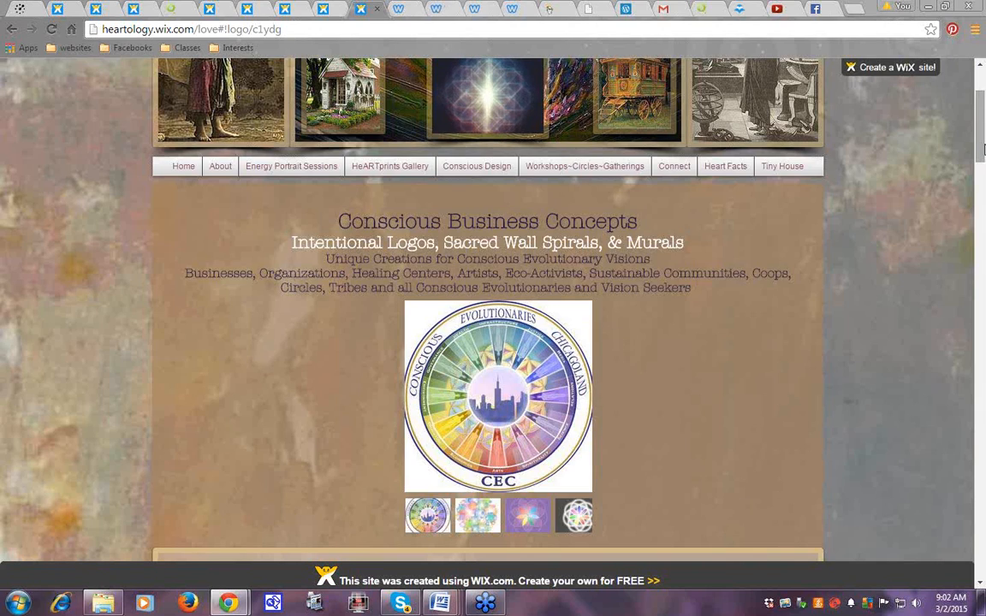
mouse_move(983, 150)
left_mouse_down()
mouse_move(984, 138)
mouse_move(984, 154)
left_mouse_up()
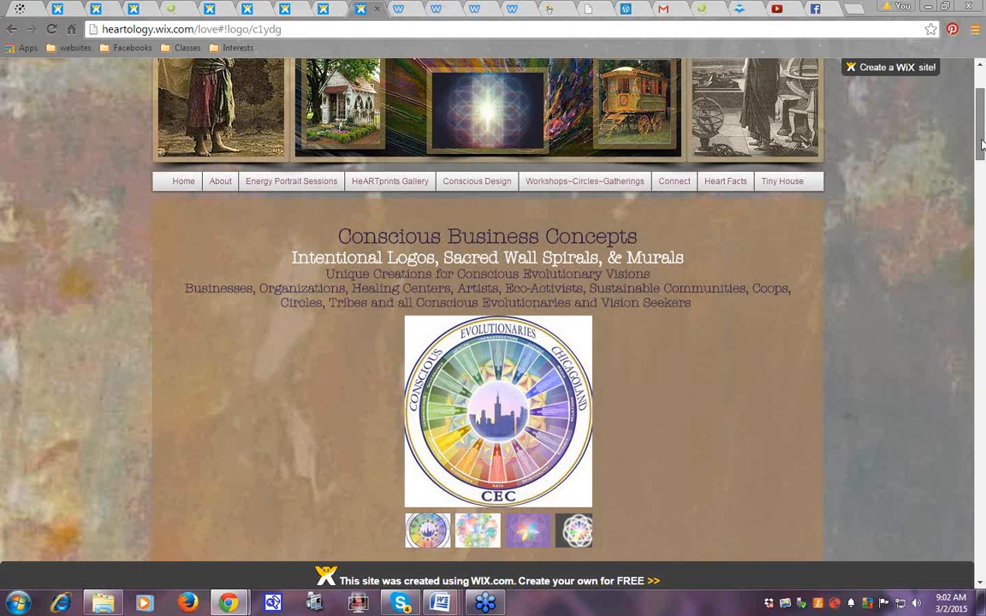
left_click_drag(983, 146, 983, 127)
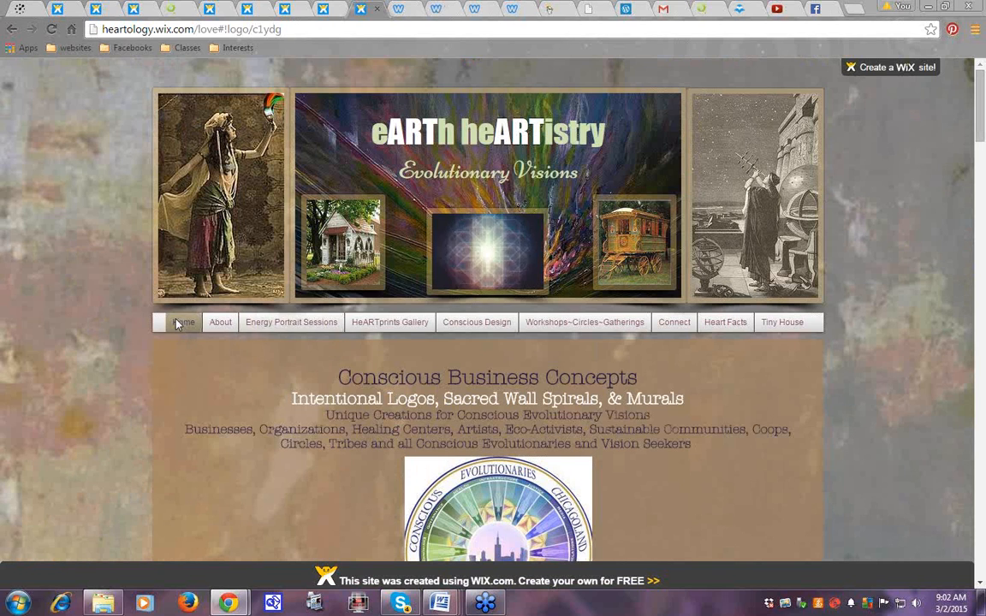